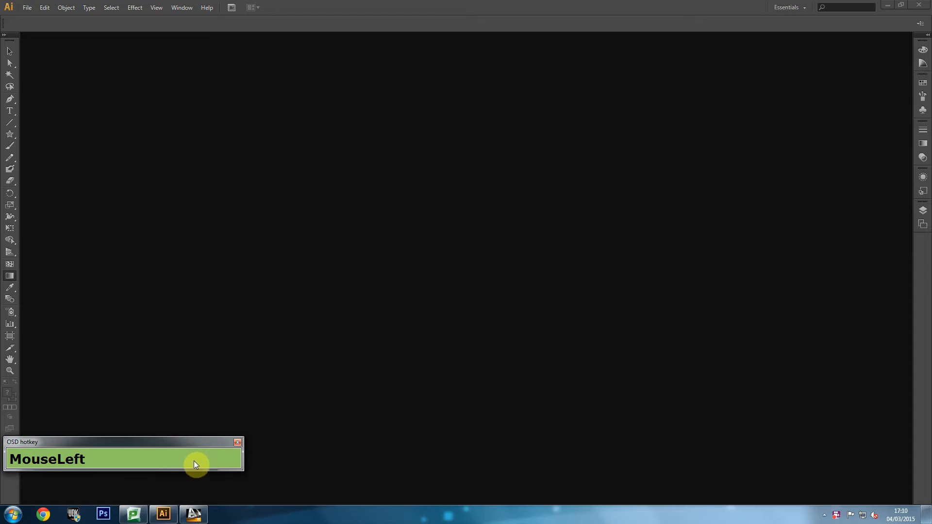
pyautogui.press('space')
pyautogui.press('t')
pyautogui.click(263, 284)
pyautogui.rightClick(291, 210)
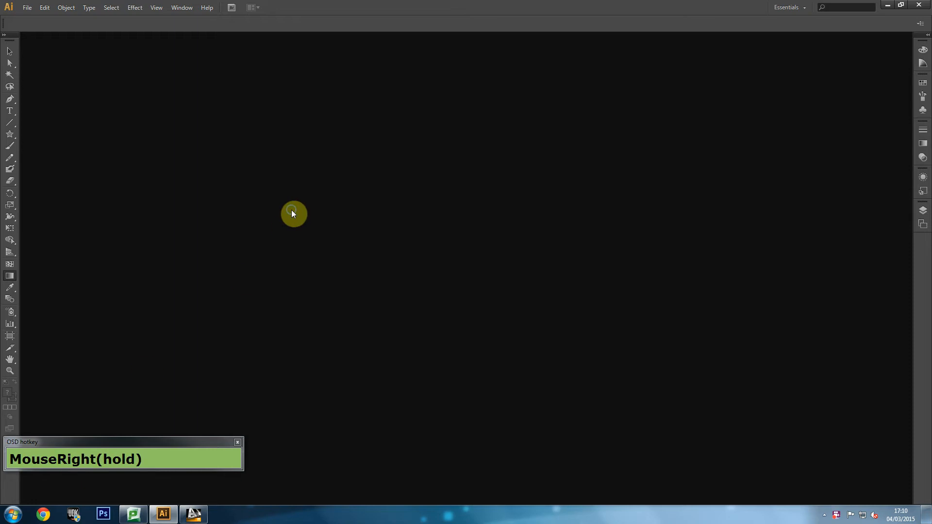
pyautogui.middleClick(256, 223)
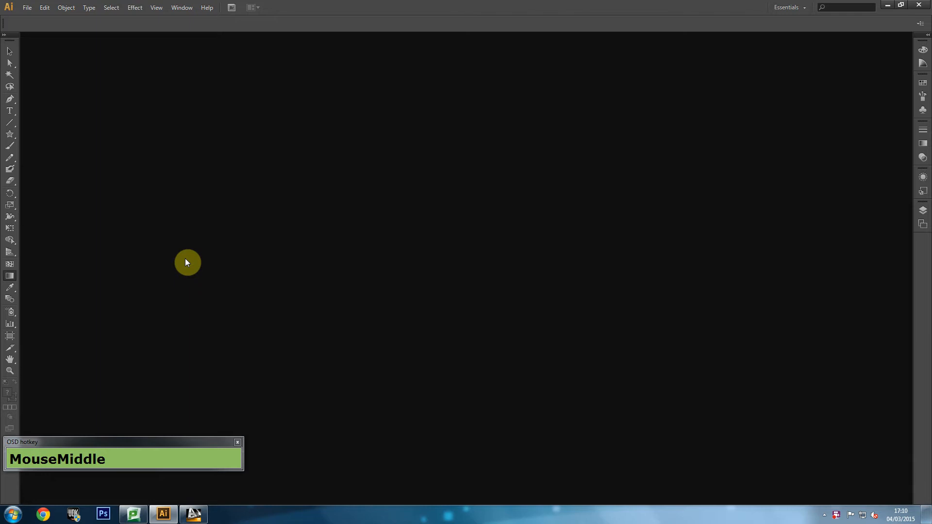
# - Open the file shutterstock_81244375.eps from the Illustrator folder on the desktop
pyautogui.click(27, 7)
pyautogui.click(44, 40)
pyautogui.click(28, 76)
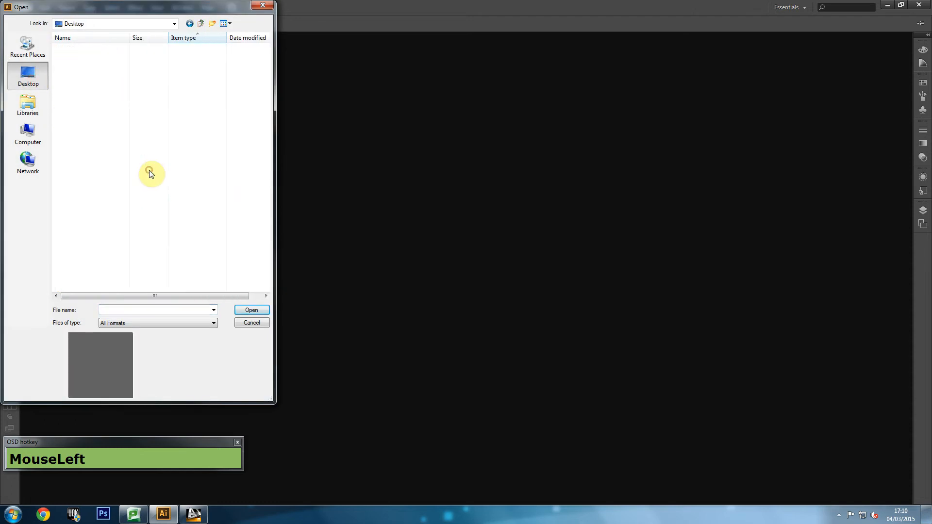
pyautogui.press('i')
pyautogui.press('l')
pyautogui.press('l')
pyautogui.press('Return')
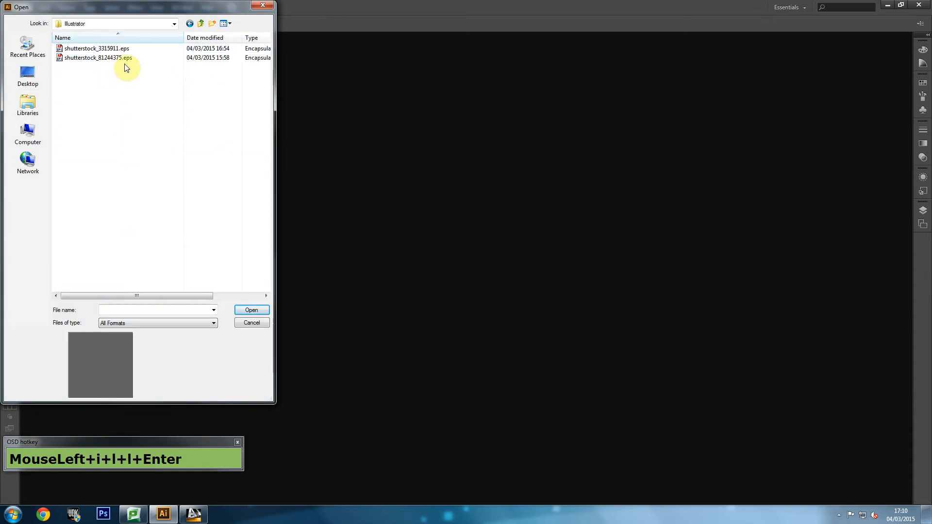
pyautogui.click(107, 48)
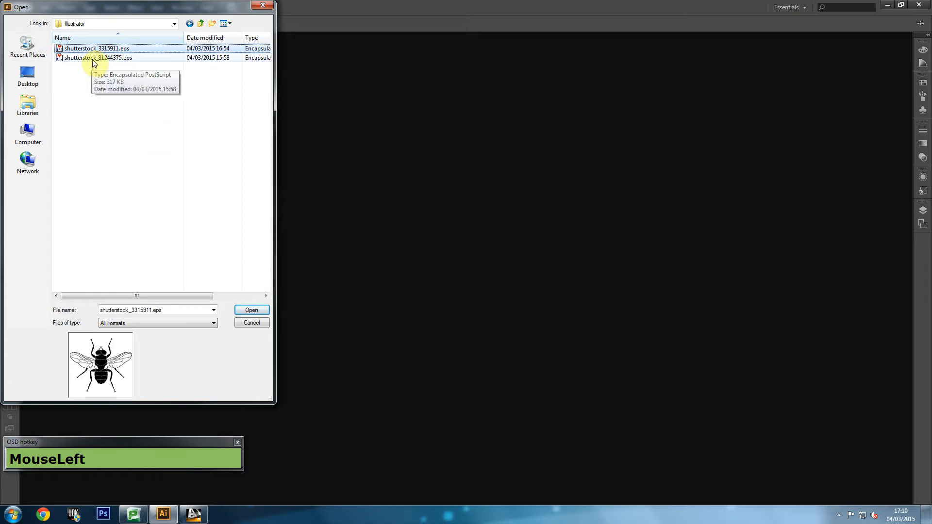
pyautogui.click(92, 59)
pyautogui.click(249, 310)
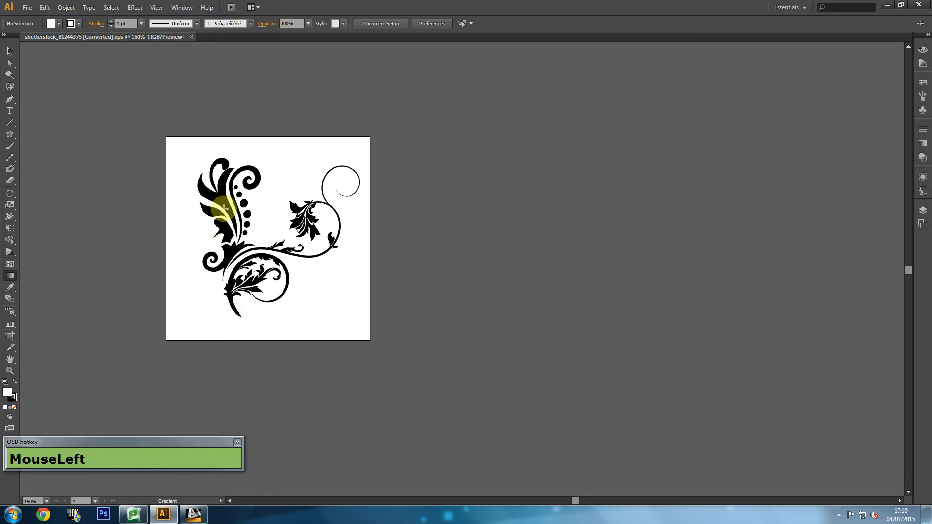
# - Select the whole group of tall leaf and dot ornaments on the artboard with the Selection tool
pyautogui.click(10, 51)
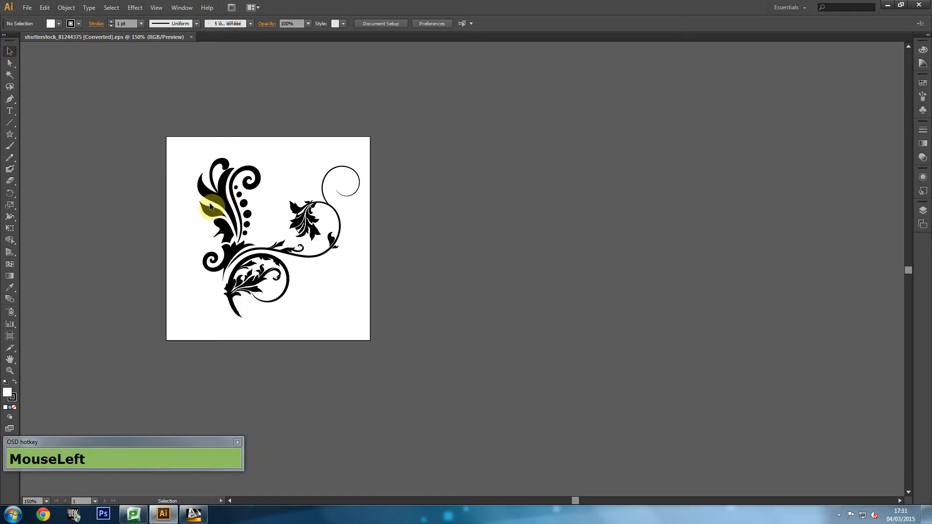
pyautogui.click(208, 206)
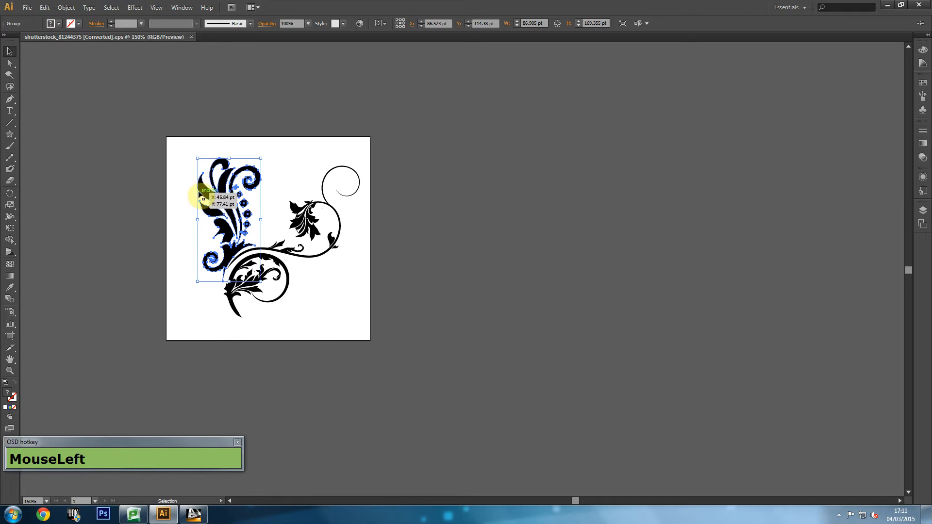
pyautogui.scroll(2, 200, 193)
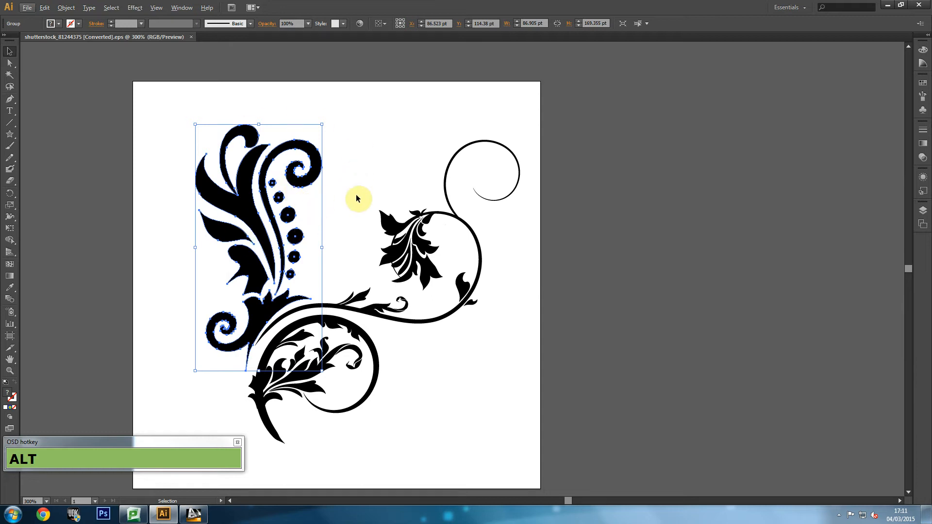
pyautogui.click(389, 185)
pyautogui.click(235, 205)
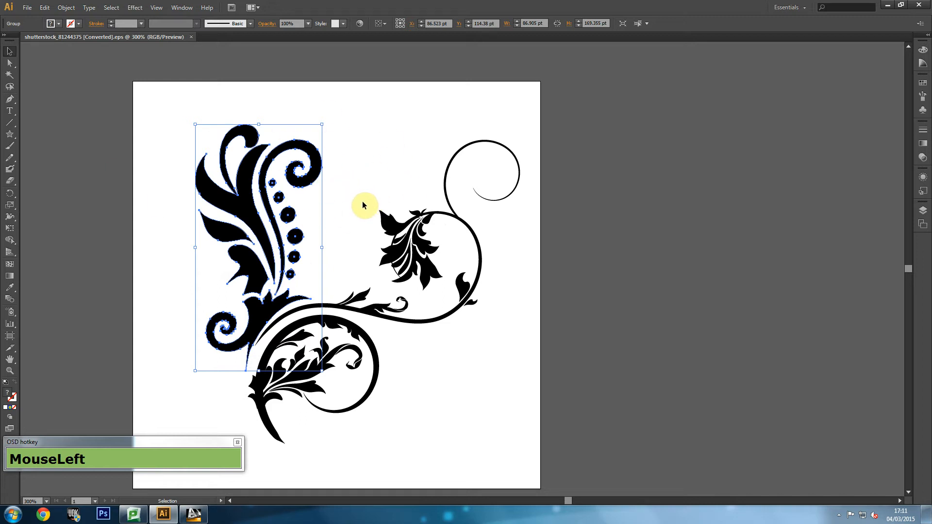
# - Draw a white rectangle about 96 pt square on the empty canvas left of the artboard and shift it slightly
pyautogui.moveTo(119, 260); pyautogui.dragTo(465, 257)
pyautogui.moveTo(358, 293); pyautogui.dragTo(283, 257)
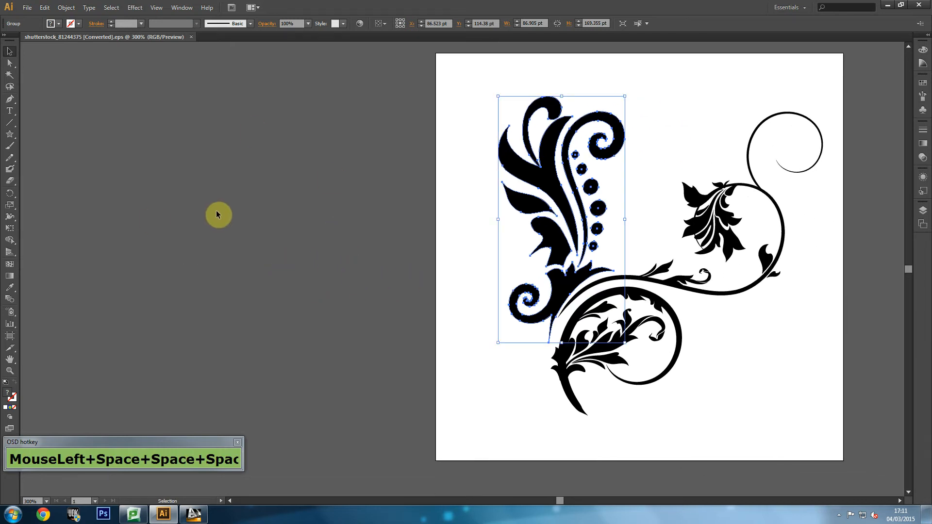
pyautogui.click(10, 53)
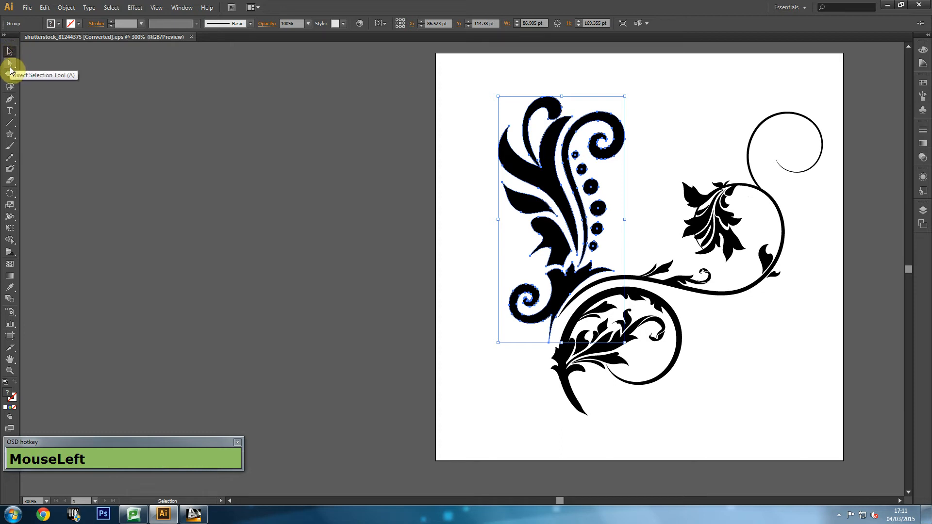
pyautogui.click(150, 154)
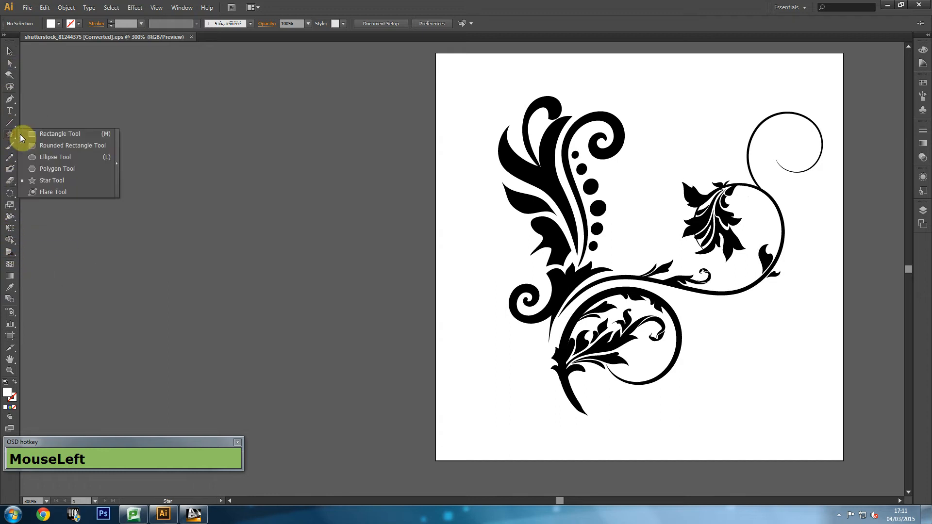
pyautogui.moveTo(9, 135); pyautogui.dragTo(44, 135)
pyautogui.moveTo(108, 102); pyautogui.dragTo(247, 240)
pyautogui.click(10, 51)
pyautogui.moveTo(198, 177); pyautogui.dragTo(226, 172)
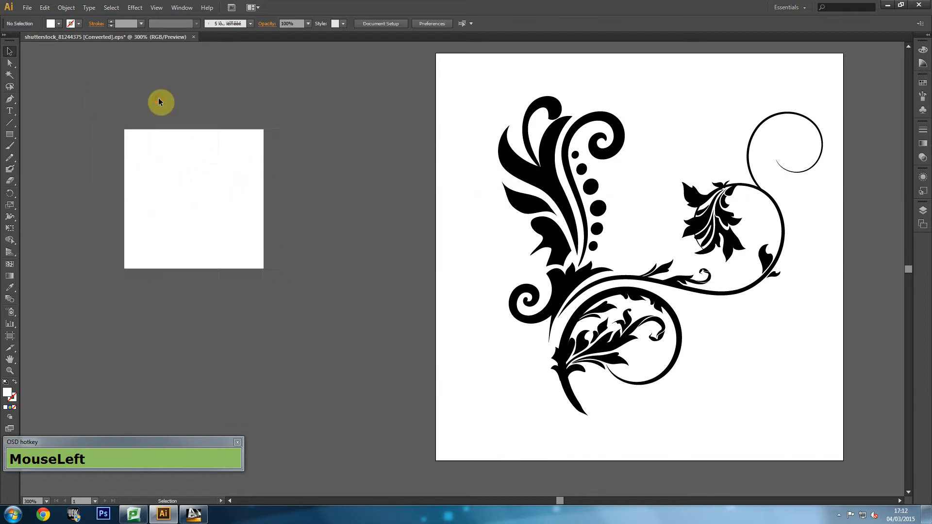
# - Reshape the white square with the Direct Selection tool, moving its upper-right corner outward and its upper-left corner inward to about X -177 pt, Y 73 pt
pyautogui.click(9, 63)
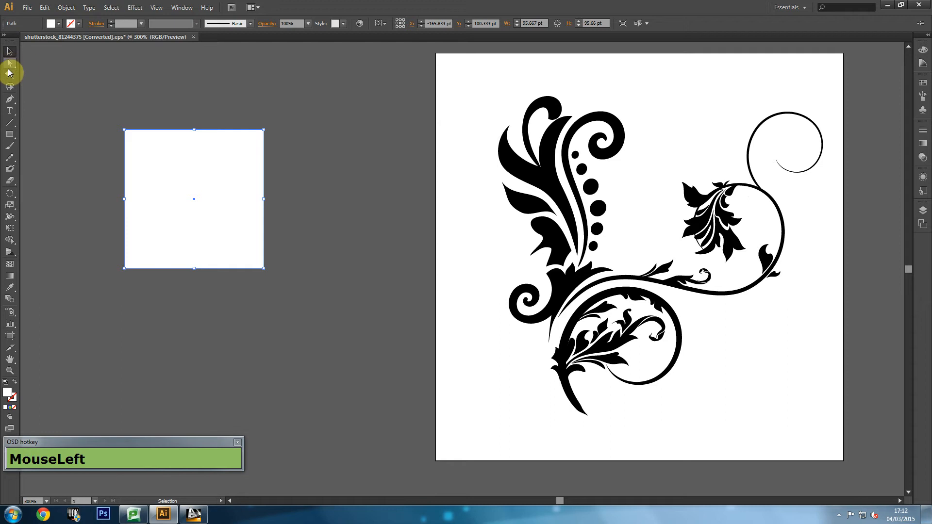
pyautogui.click(125, 130)
pyautogui.click(266, 130)
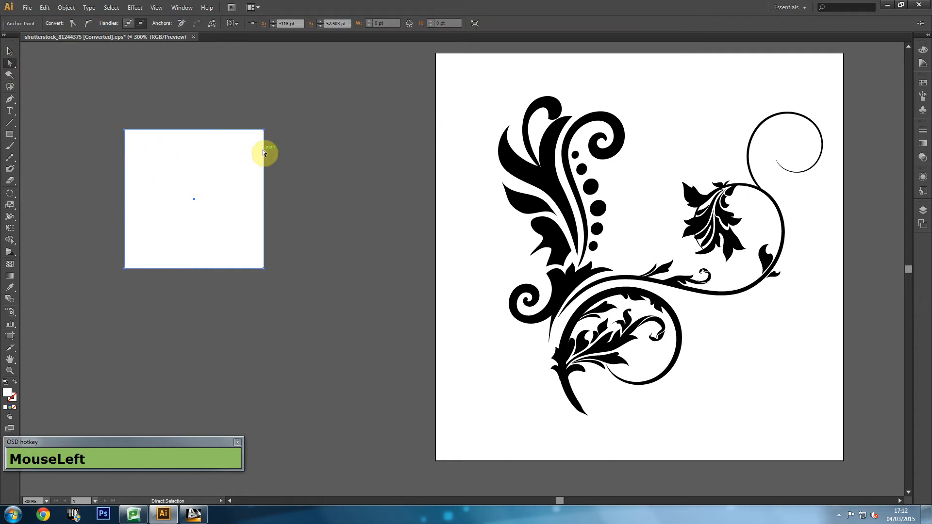
pyautogui.moveTo(264, 130); pyautogui.dragTo(299, 90)
pyautogui.click(124, 130)
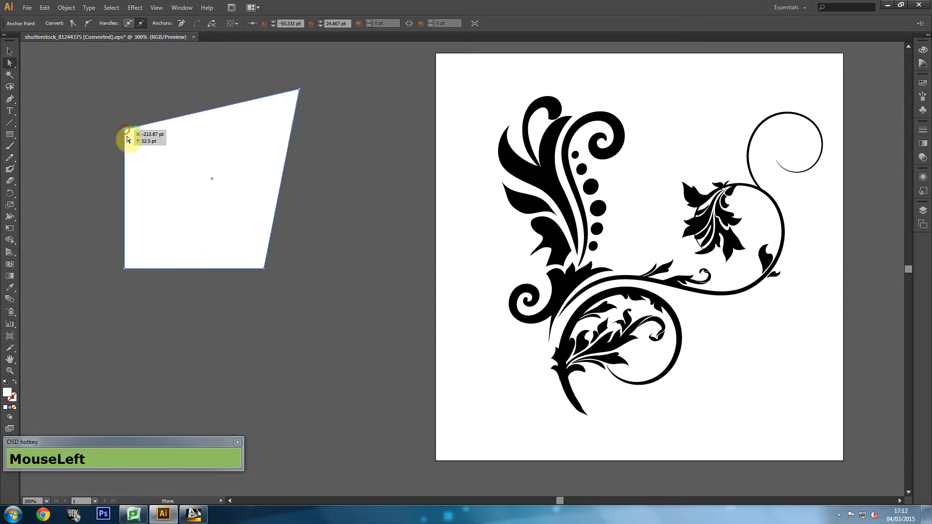
pyautogui.moveTo(124, 130); pyautogui.dragTo(178, 157)
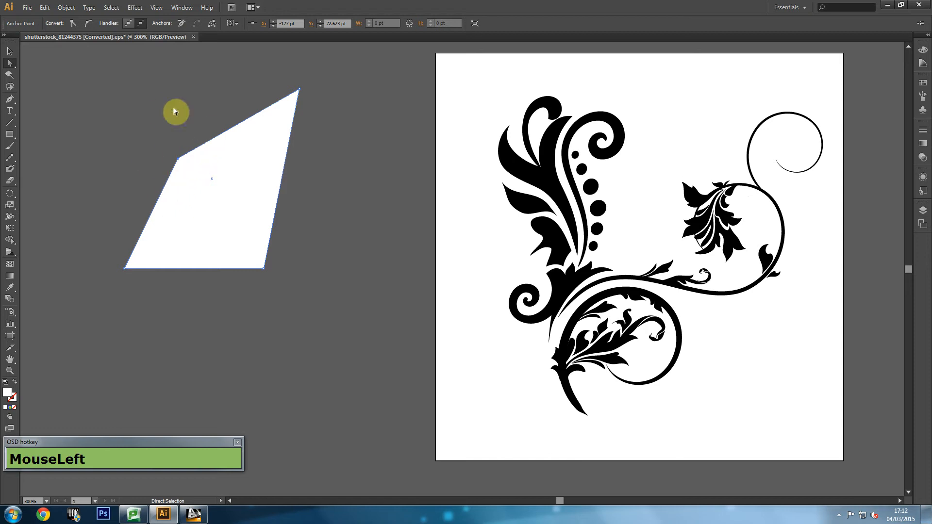
pyautogui.click(189, 184)
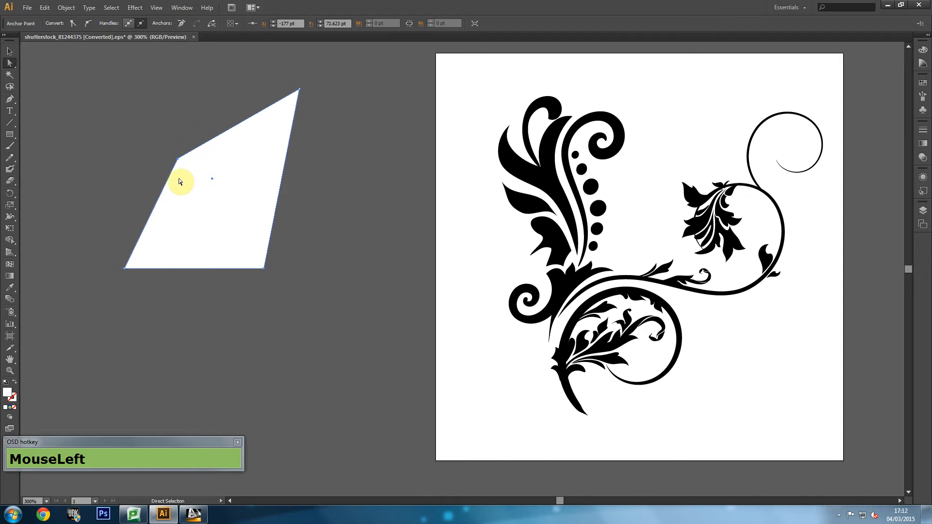
# - Move the white shape's upper-left anchor point outward to about X -185 pt, Y 66 pt
pyautogui.scroll(4, 168, 153)
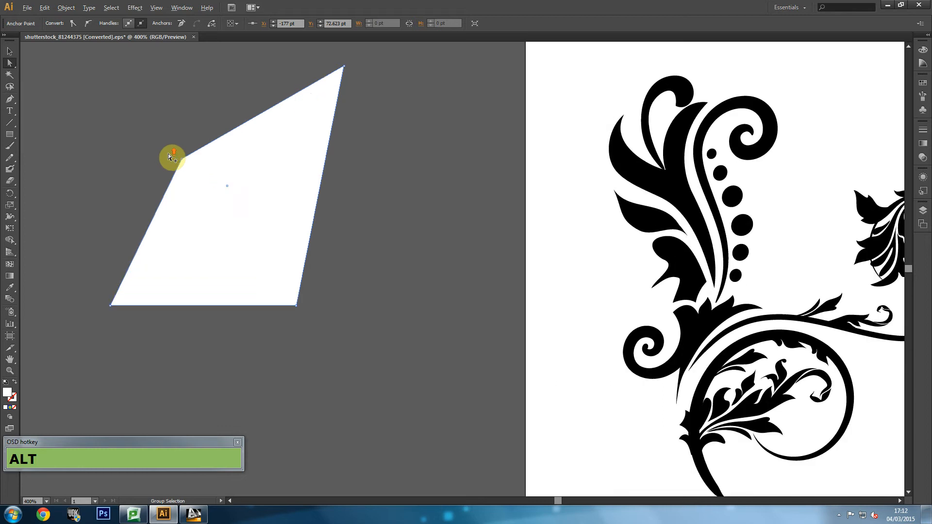
pyautogui.scroll(-4, 168, 154)
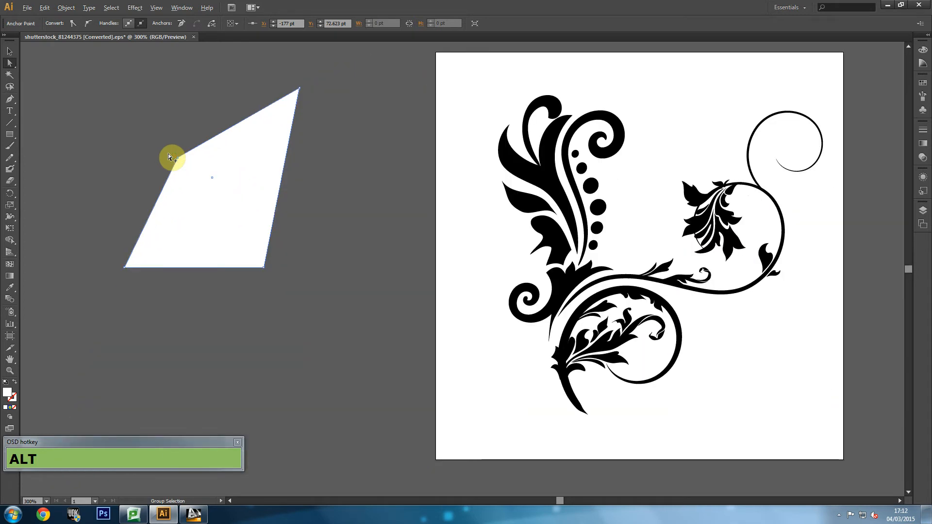
pyautogui.scroll(3, 168, 153)
pyautogui.press('ctrl')
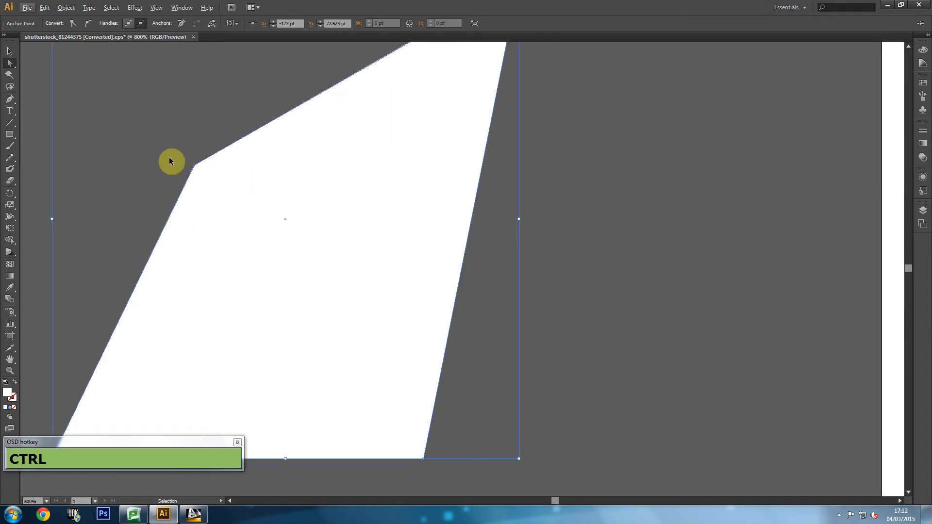
pyautogui.hscroll(-3, 169, 156)
pyautogui.hscroll(3, 169, 157)
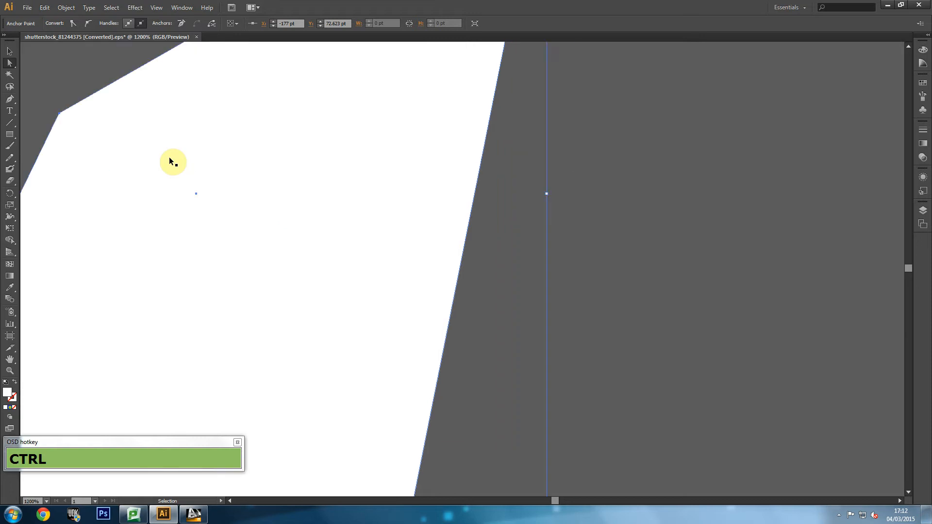
pyautogui.hotkey('ctrl', '-')
pyautogui.hotkey('ctrl', '+')
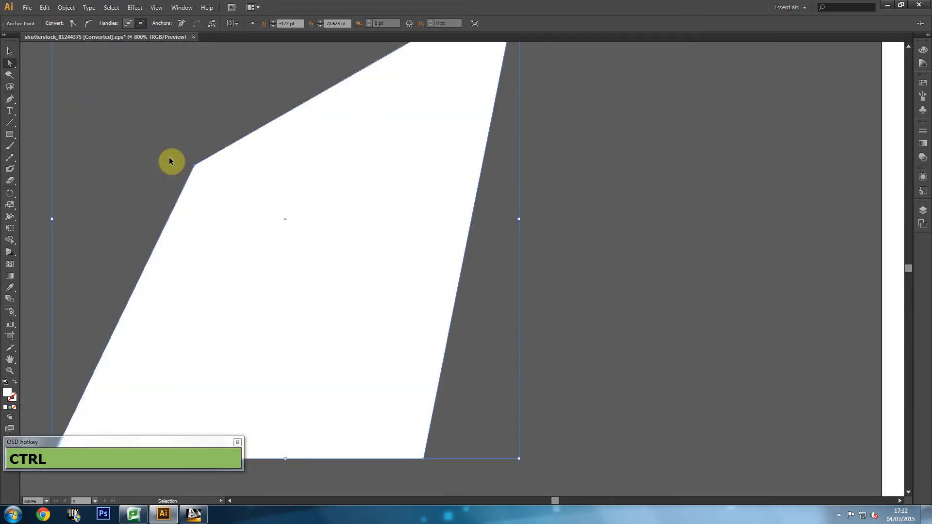
pyautogui.moveTo(170, 161); pyautogui.dragTo(313, 243)
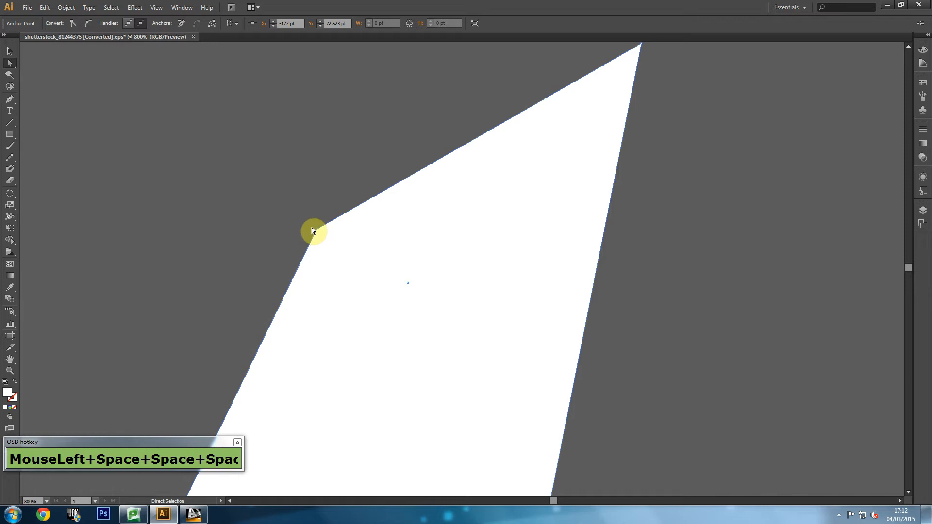
pyautogui.keyDown('alt'); pyautogui.scroll(1, 311, 231); pyautogui.keyUp('alt')
pyautogui.keyDown('alt'); pyautogui.scroll(1, 307, 229); pyautogui.keyUp('alt')
pyautogui.click(333, 232)
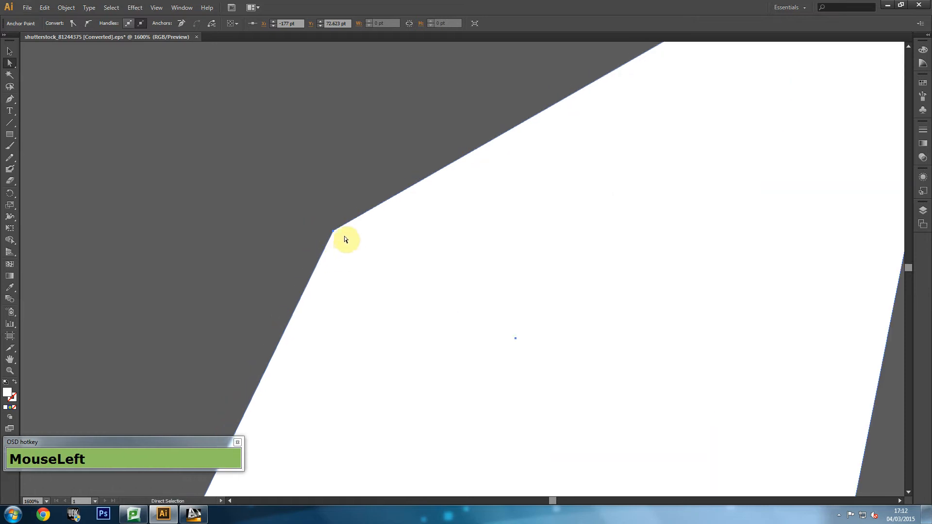
pyautogui.moveTo(331, 234); pyautogui.dragTo(273, 186)
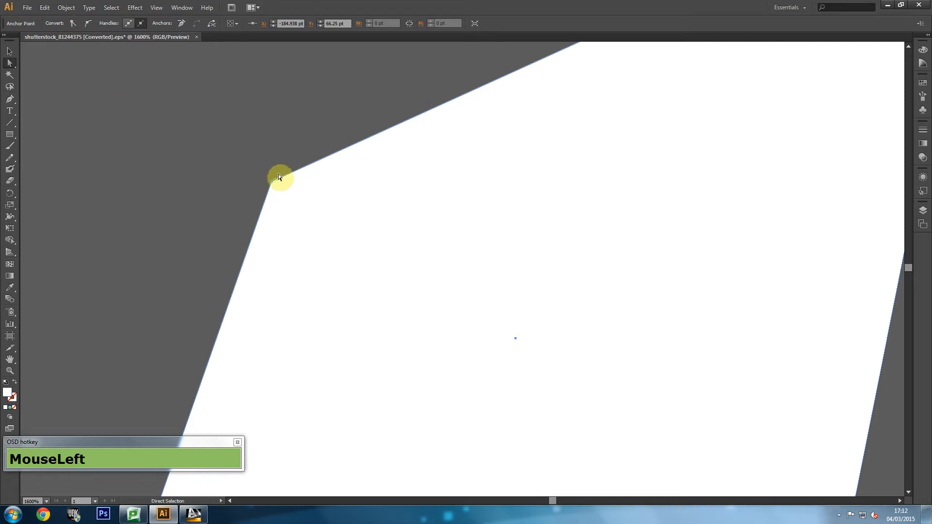
# - Convert the white shape's upper-left anchor to a smooth point and lengthen both of its direction handles
pyautogui.click(91, 26)
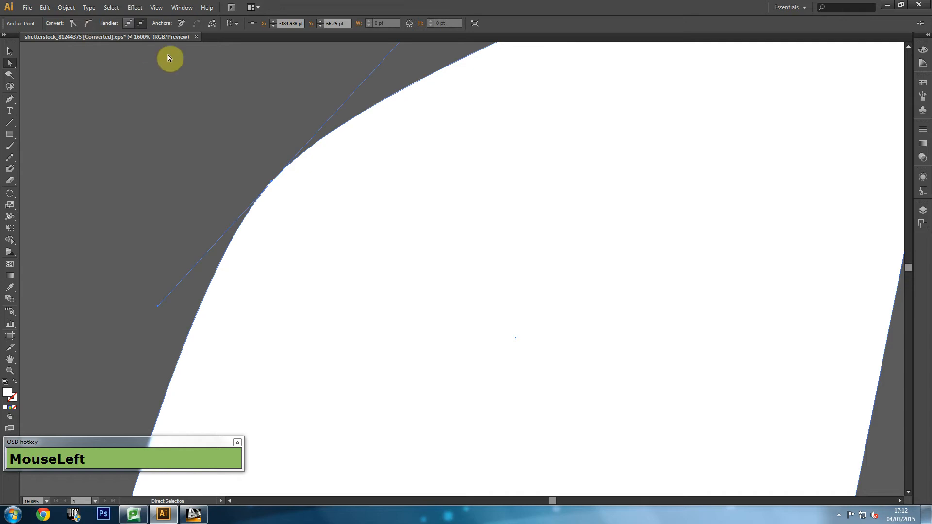
pyautogui.scroll(-1, 261, 182)
pyautogui.keyDown('alt'); pyautogui.scroll(-3, 260, 183); pyautogui.keyUp('alt')
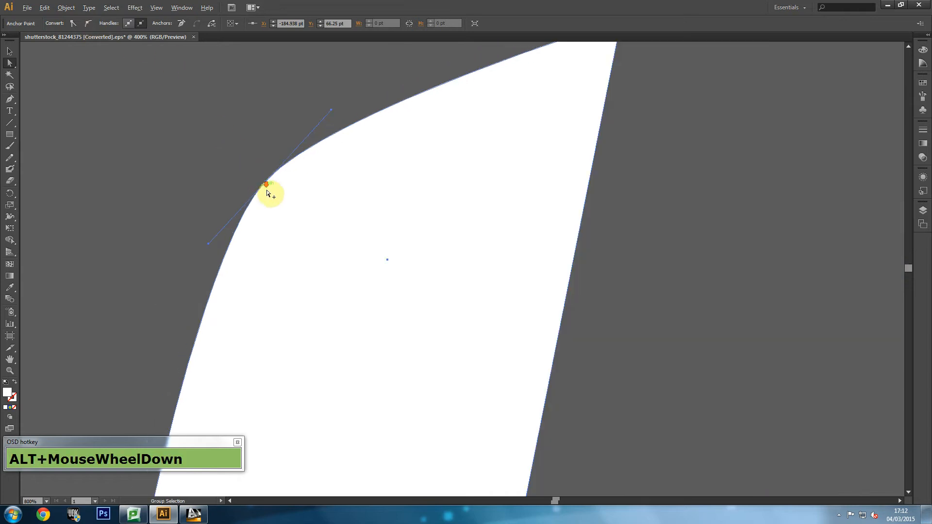
pyautogui.moveTo(314, 124); pyautogui.dragTo(357, 96)
pyautogui.moveTo(218, 218); pyautogui.dragTo(188, 248)
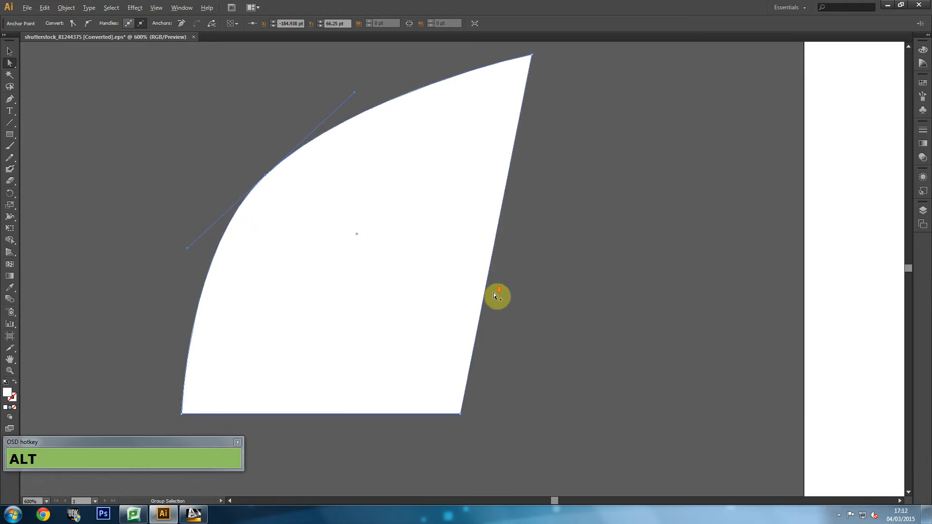
# - Select the black stem path at the base of the floral ornament, near the small notch on its left edge
pyautogui.keyDown('alt'); pyautogui.scroll(-2, 494, 287); pyautogui.keyUp('alt')
pyautogui.keyDown('alt'); pyautogui.scroll(1, 371, 230); pyautogui.keyUp('alt')
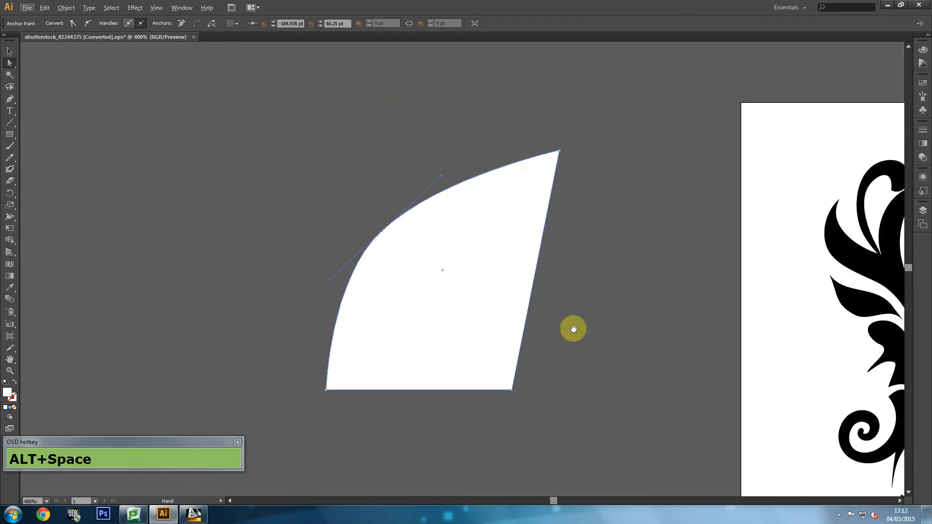
pyautogui.moveTo(647, 350); pyautogui.dragTo(307, 275)
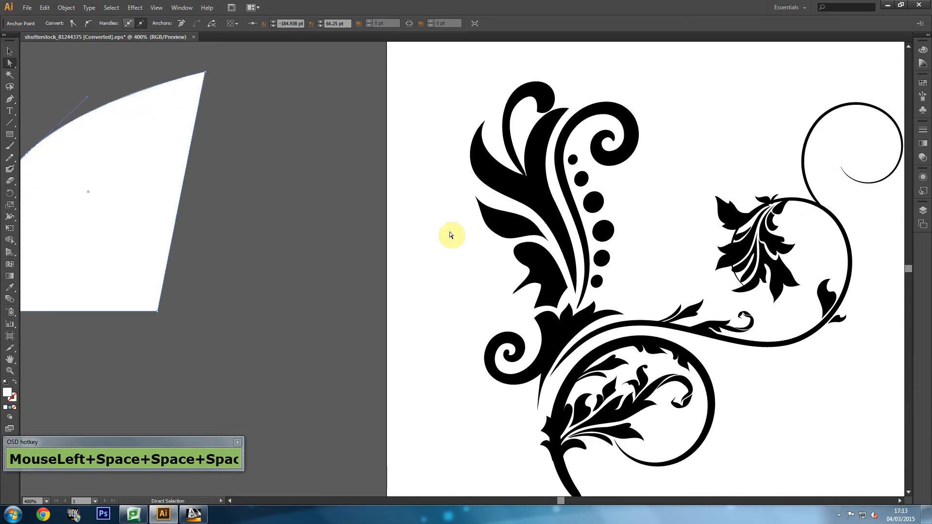
pyautogui.moveTo(157, 231); pyautogui.dragTo(66, 127)
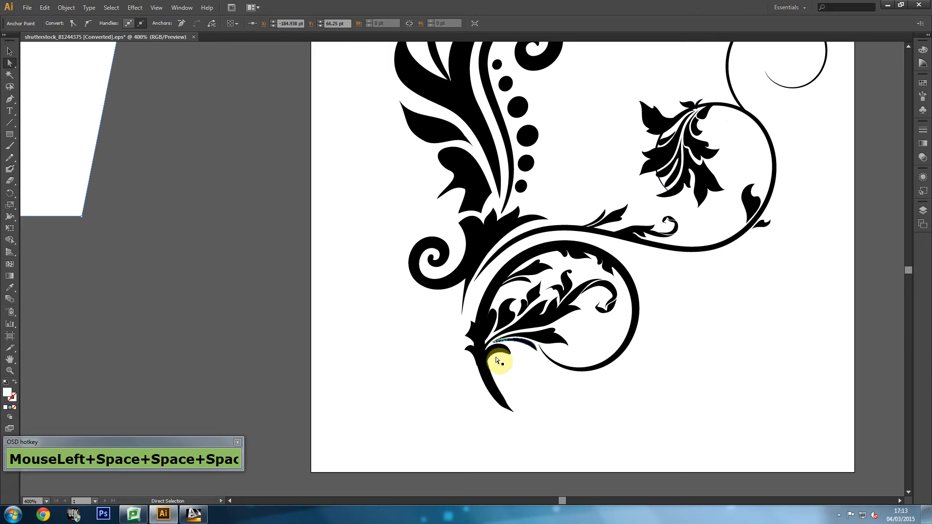
pyautogui.keyDown('alt'); pyautogui.scroll(6, 484, 393); pyautogui.keyUp('alt')
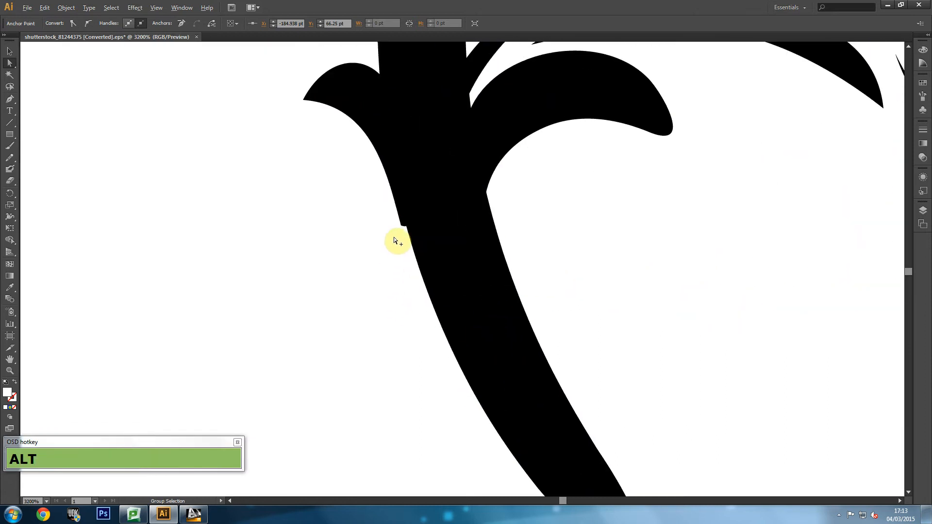
pyautogui.keyDown('alt'); pyautogui.scroll(1, 405, 221); pyautogui.keyUp('alt')
pyautogui.click(438, 233)
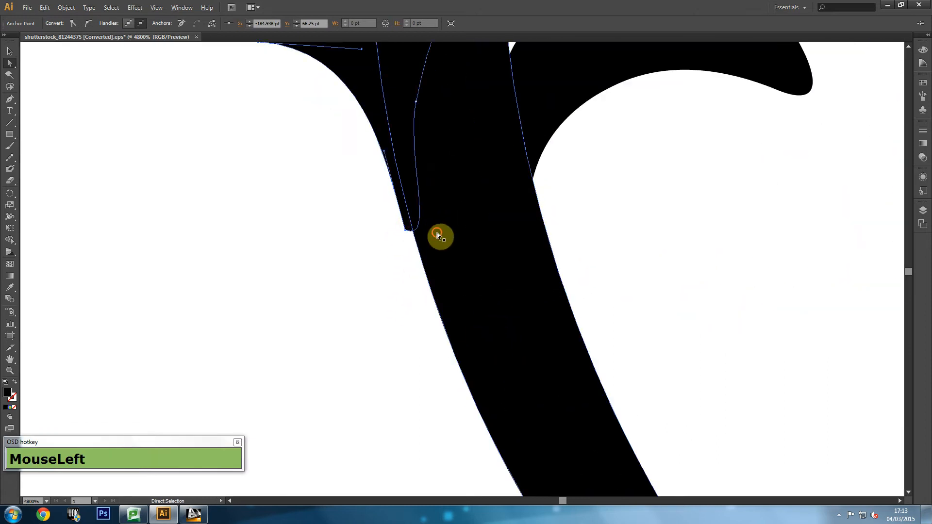
# - Select the white curved shape beside the artboard with the Selection tool and change its fill colour to red
pyautogui.click(416, 224)
pyautogui.keyDown('alt'); pyautogui.scroll(-7, 320, 230); pyautogui.keyUp('alt')
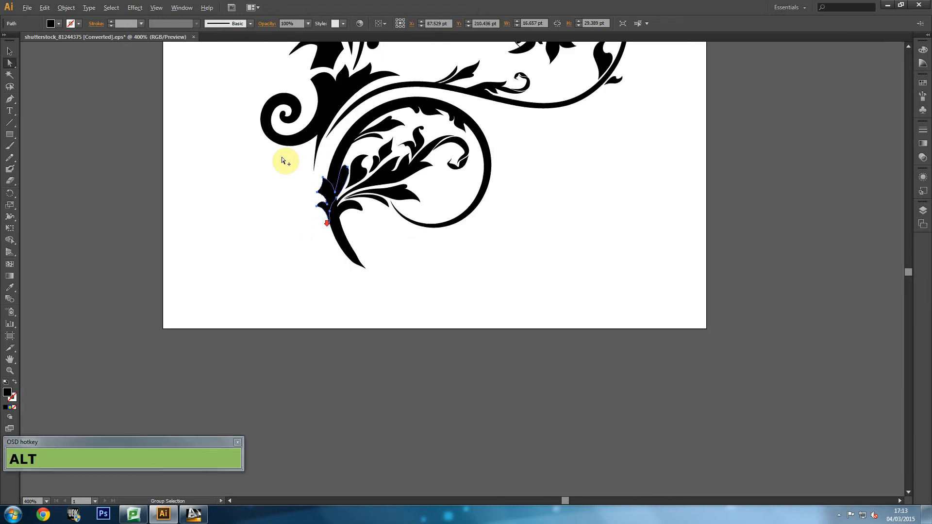
pyautogui.moveTo(354, 212); pyautogui.dragTo(562, 262)
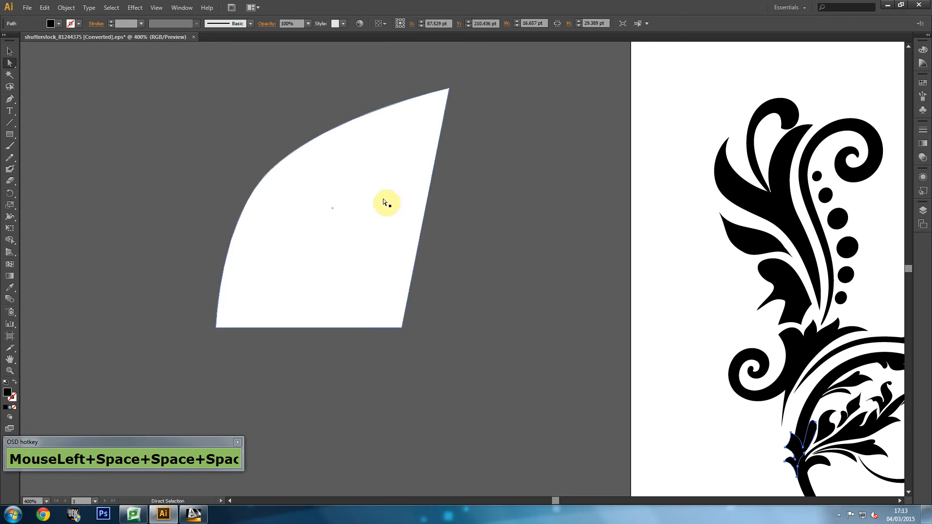
pyautogui.click(358, 200)
pyautogui.click(10, 53)
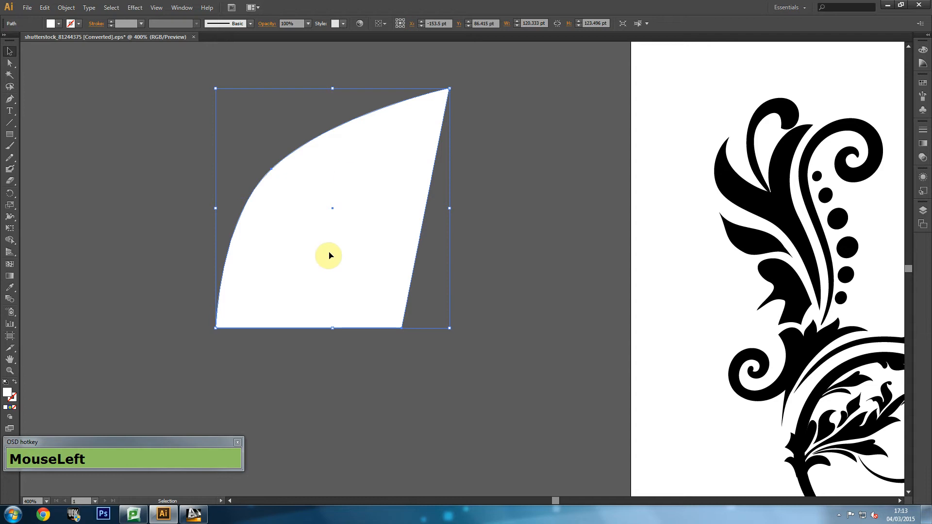
pyautogui.doubleClick(10, 395)
pyautogui.moveTo(485, 171); pyautogui.dragTo(529, 156)
pyautogui.moveTo(481, 210); pyautogui.dragTo(608, 183)
pyautogui.click(608, 183)
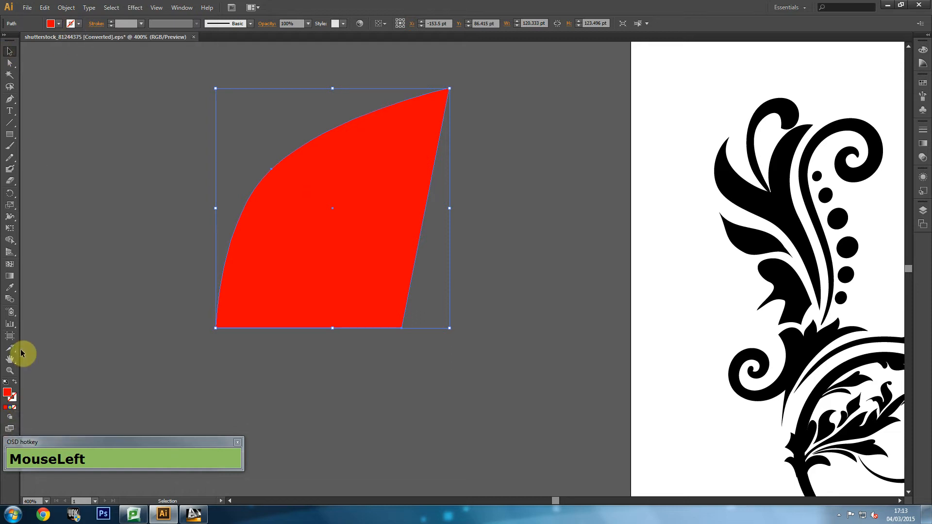
# - Give the red shape a black stroke from the swatches and reselect the shape
pyautogui.click(79, 25)
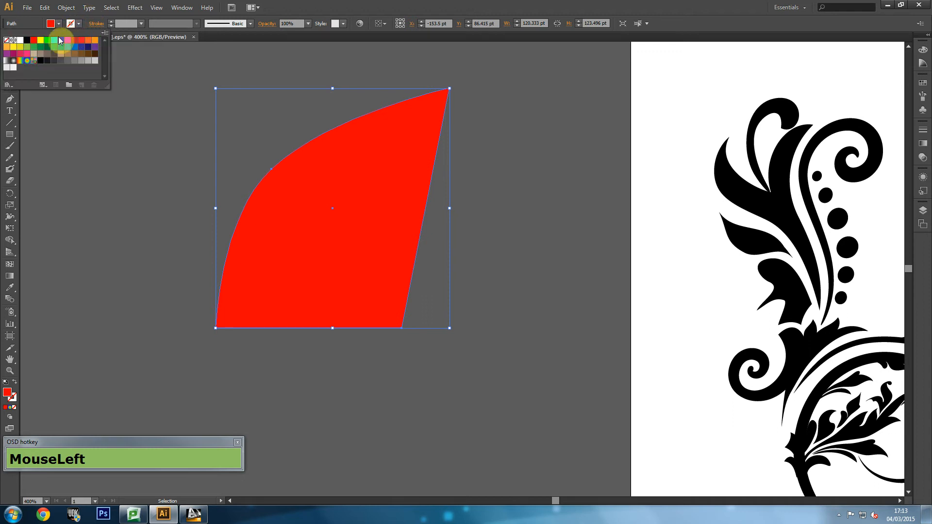
pyautogui.click(27, 45)
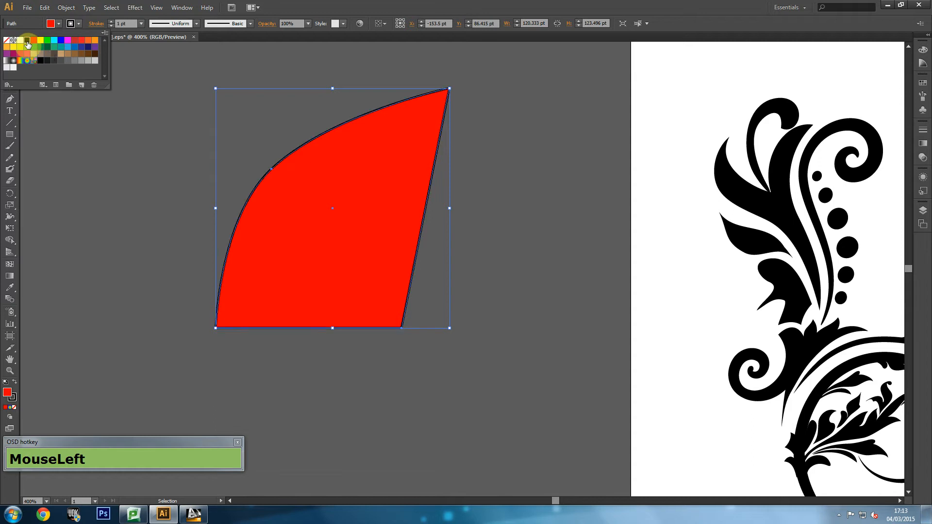
pyautogui.click(143, 163)
pyautogui.click(240, 389)
pyautogui.click(278, 232)
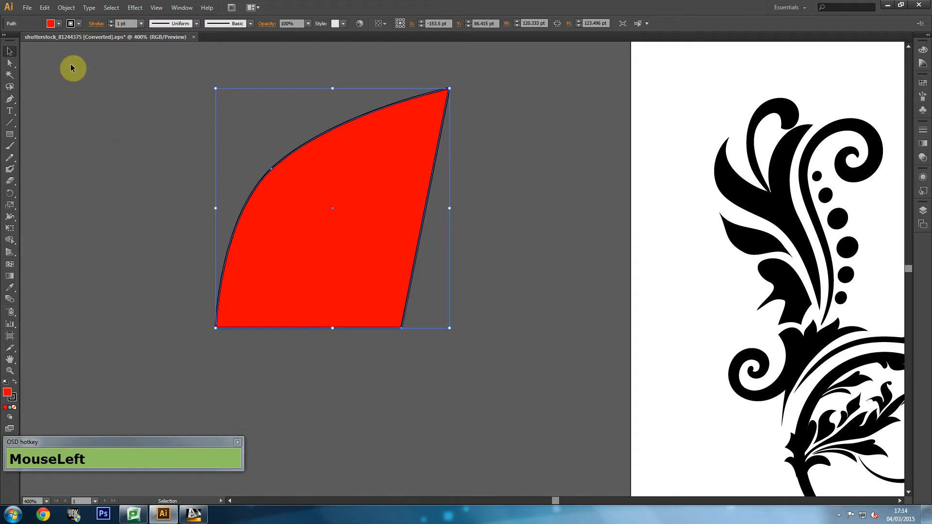
# - Try preset stroke weights of 0.25 pt, 3 pt and 16 pt on the red shape's outline
pyautogui.click(141, 23)
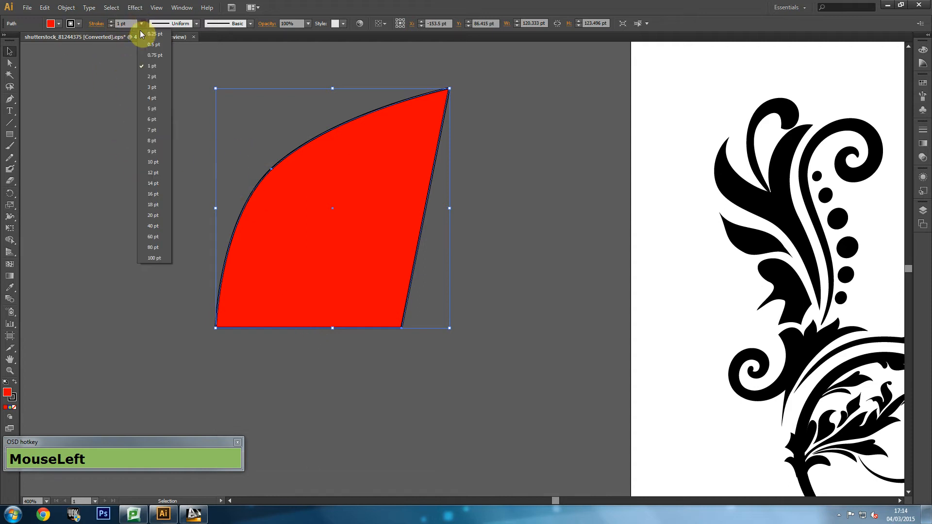
pyautogui.click(150, 35)
pyautogui.click(140, 24)
pyautogui.click(150, 87)
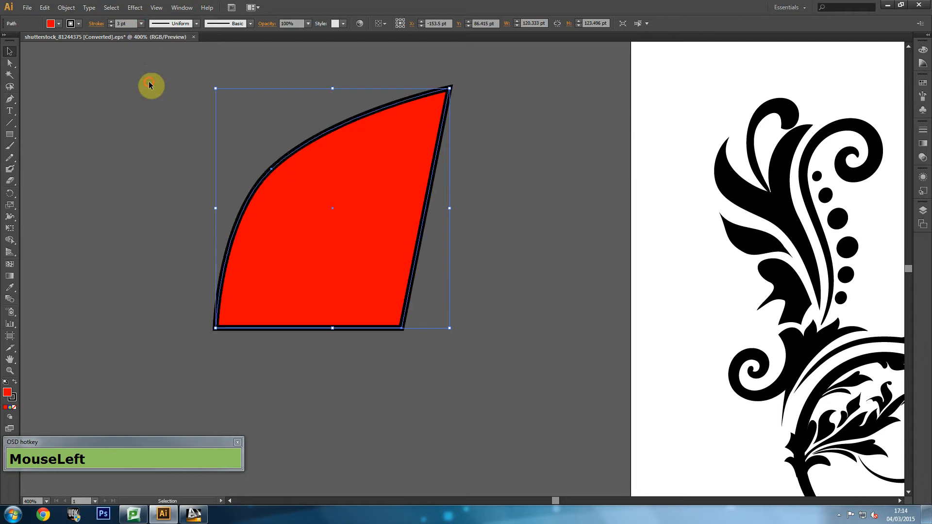
pyautogui.click(142, 24)
pyautogui.click(162, 193)
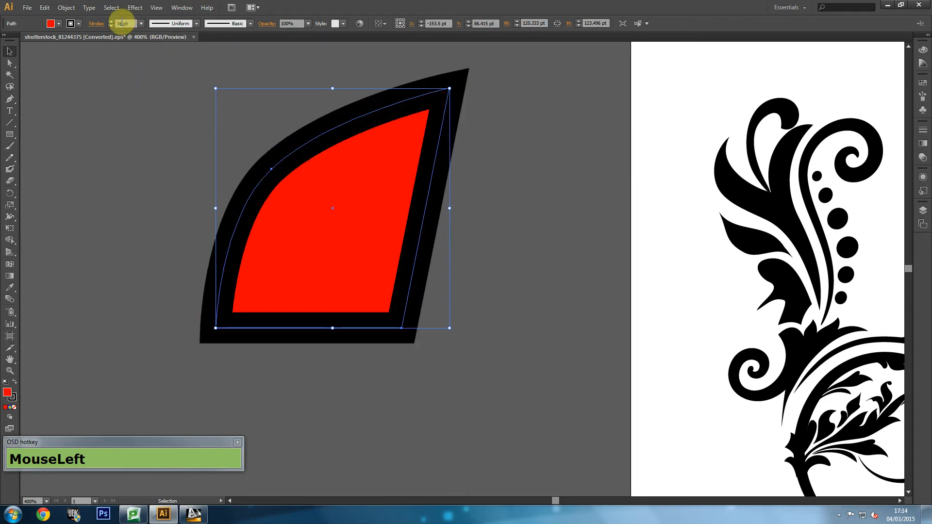
# - Enter a custom stroke weight of 12.5 pt for the red shape
pyautogui.moveTo(119, 23); pyautogui.dragTo(97, 27)
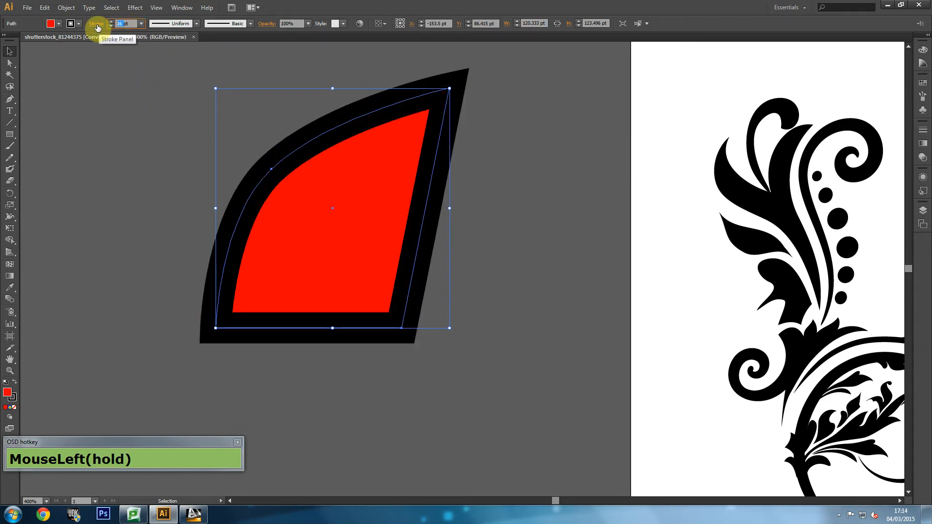
pyautogui.write('12.5')
pyautogui.press('Return')
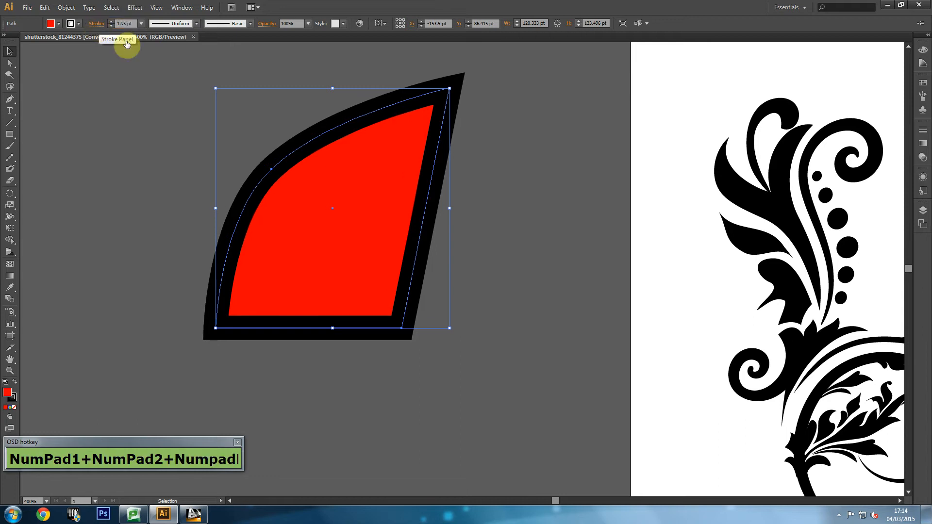
# - Set the red shape's stroke weight to 1 pt and deselect the shape
pyautogui.click(142, 23)
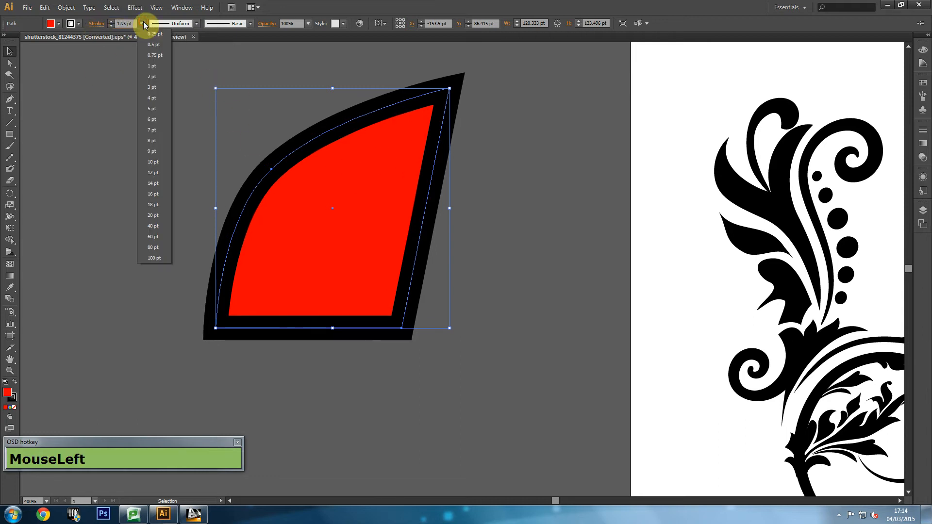
pyautogui.click(156, 68)
pyautogui.click(165, 187)
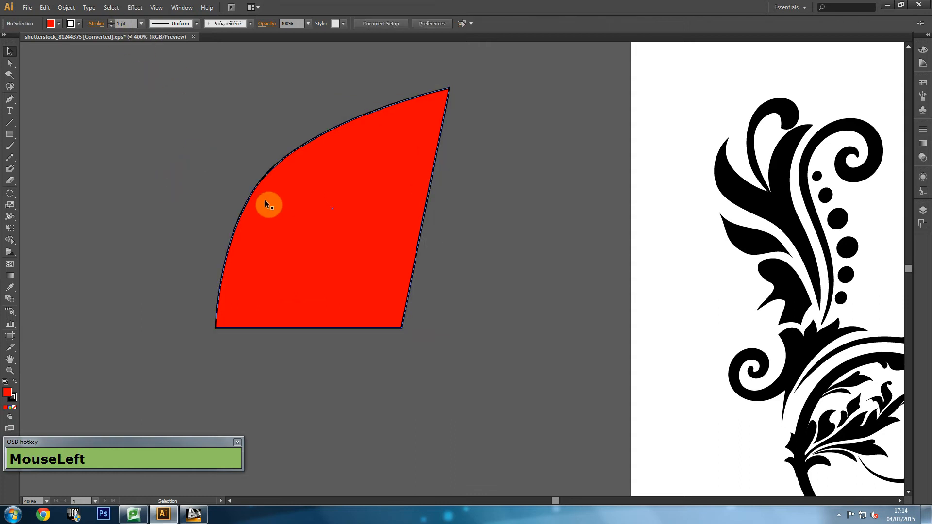
# - Change the red shape's stroke colour to dark green and deselect the shape
pyautogui.click(78, 24)
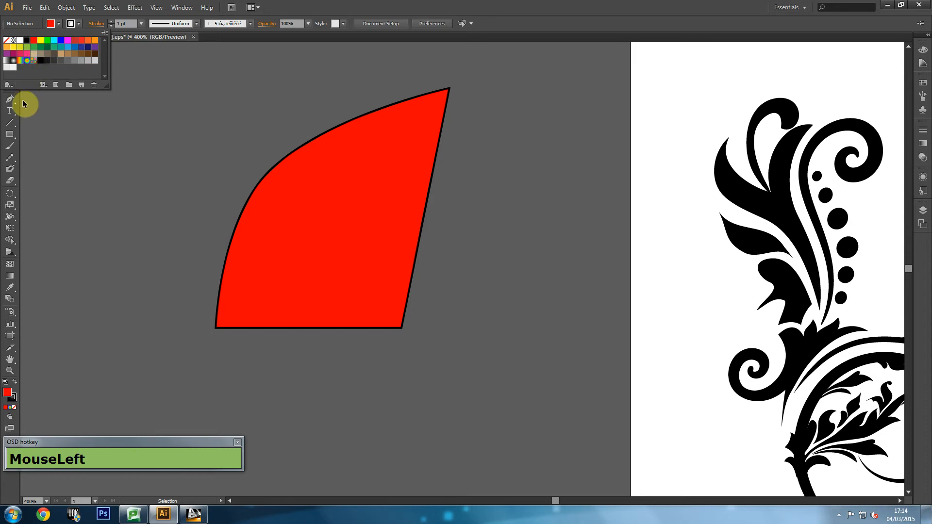
pyautogui.click(47, 51)
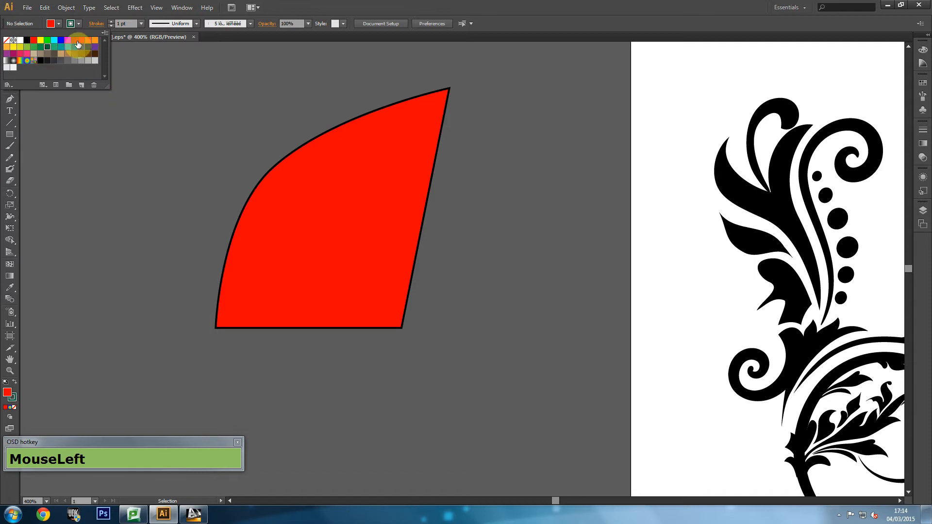
pyautogui.click(170, 128)
pyautogui.click(325, 152)
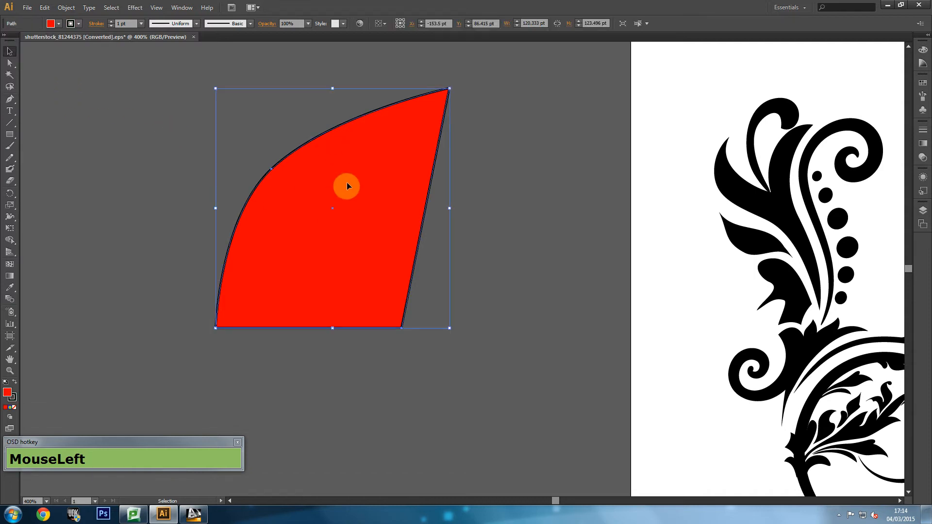
pyautogui.click(78, 23)
pyautogui.click(126, 139)
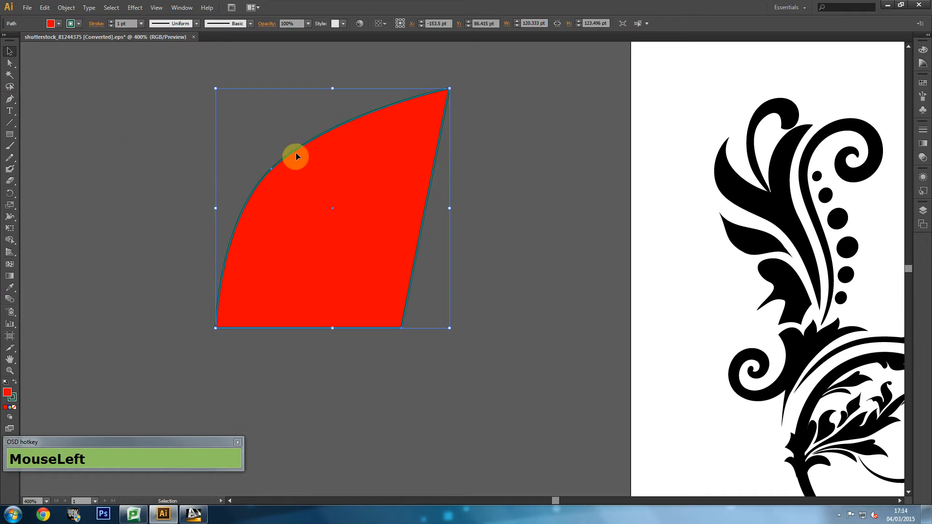
pyautogui.click(185, 132)
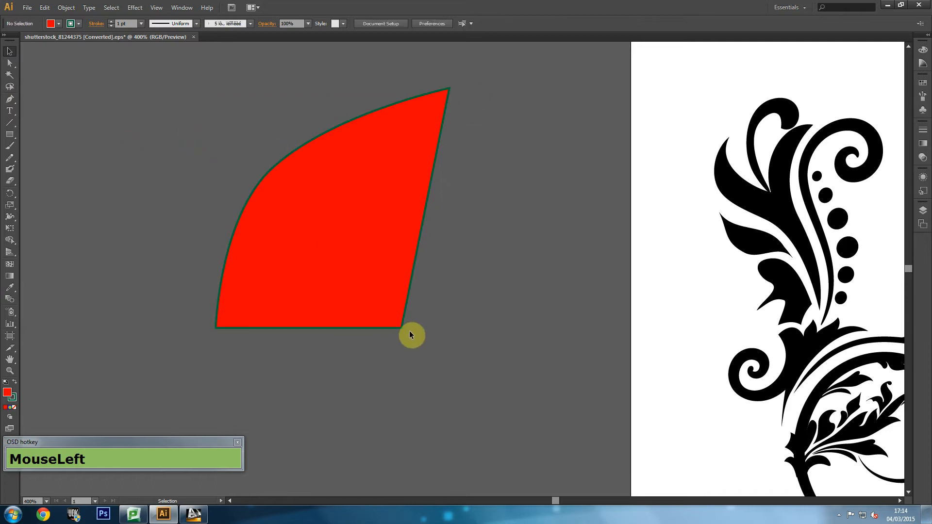
# - Select the red shape beside the artboard, move it up and to the left, and delete it
pyautogui.click(382, 283)
pyautogui.moveTo(359, 255); pyautogui.dragTo(292, 236)
pyautogui.press('Delete')
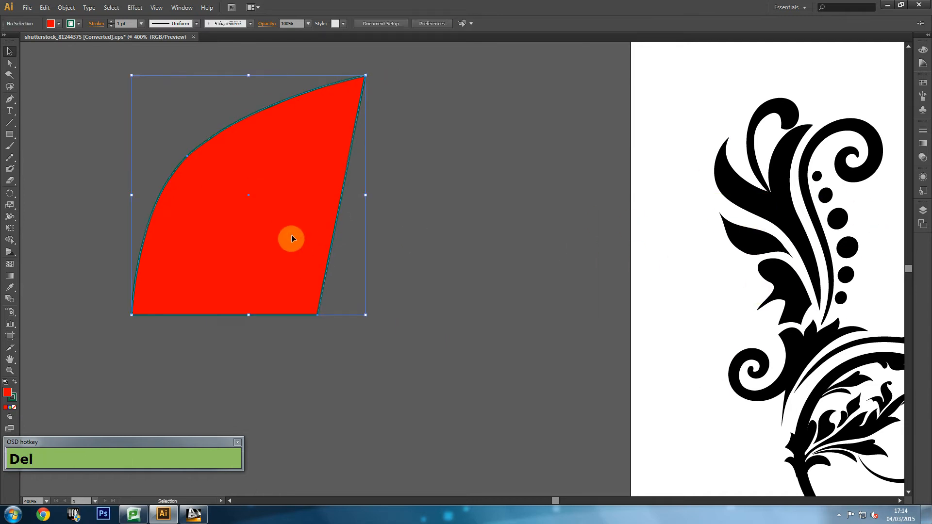
# - Try moving the large black leaf's left-edge anchor point outward to about X 41 pt, Y 83 pt with the Direct Selection tool, and undo the move
pyautogui.moveTo(810, 316); pyautogui.dragTo(339, 265)
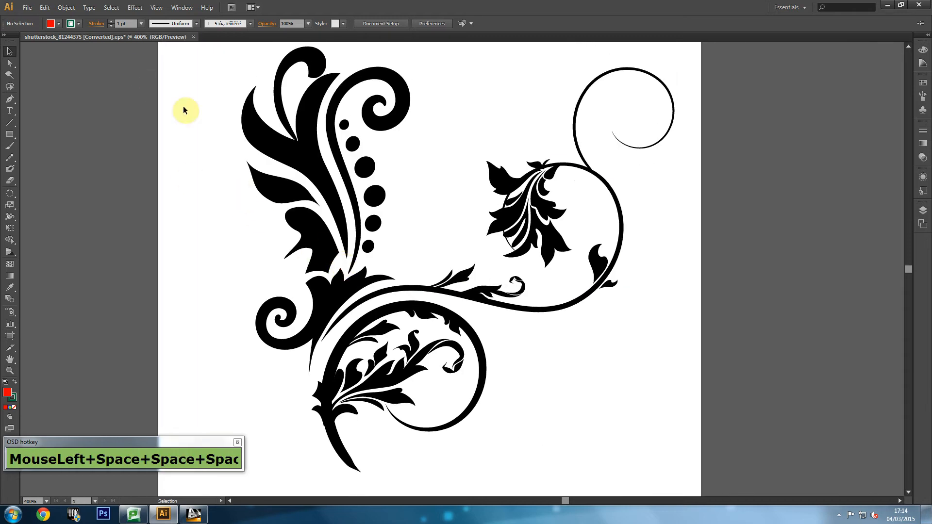
pyautogui.click(291, 135)
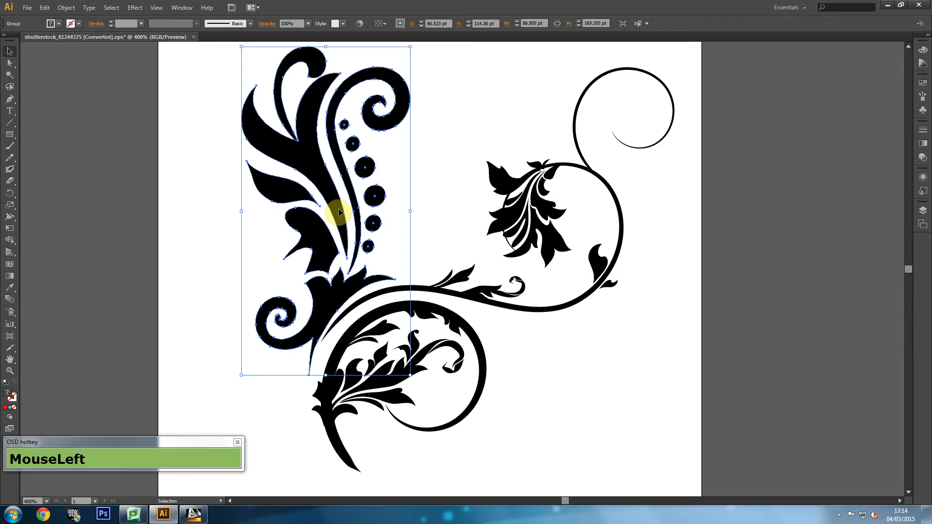
pyautogui.click(30, 9)
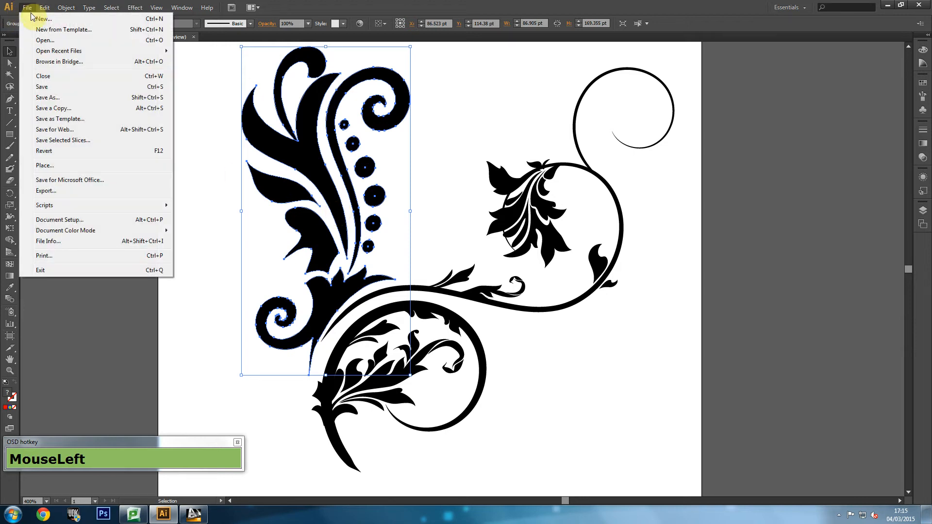
pyautogui.click(206, 144)
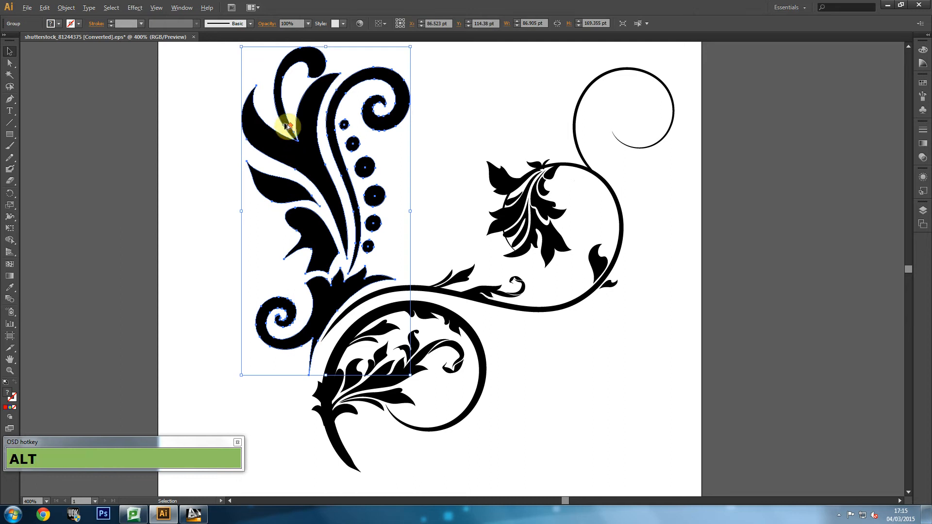
pyautogui.scroll(3, 285, 124)
pyautogui.click(10, 63)
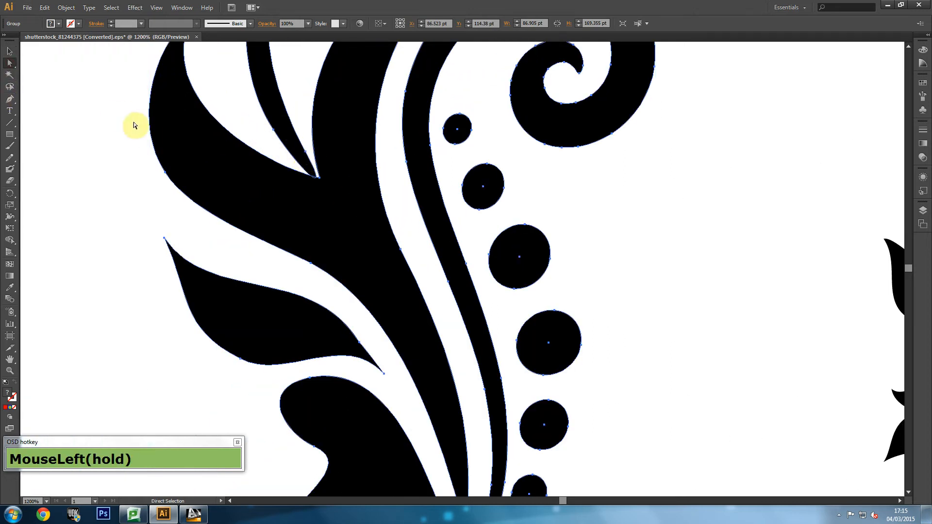
pyautogui.click(165, 174)
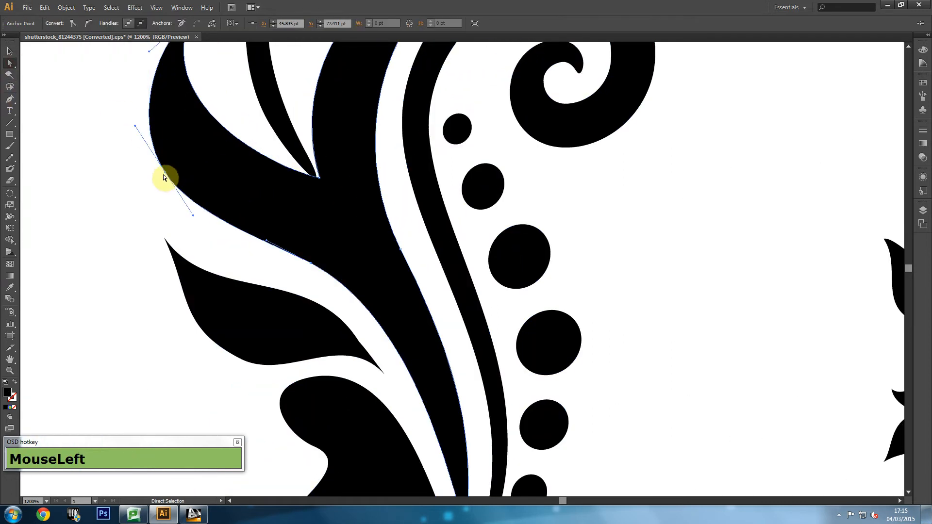
pyautogui.moveTo(167, 174); pyautogui.dragTo(141, 210)
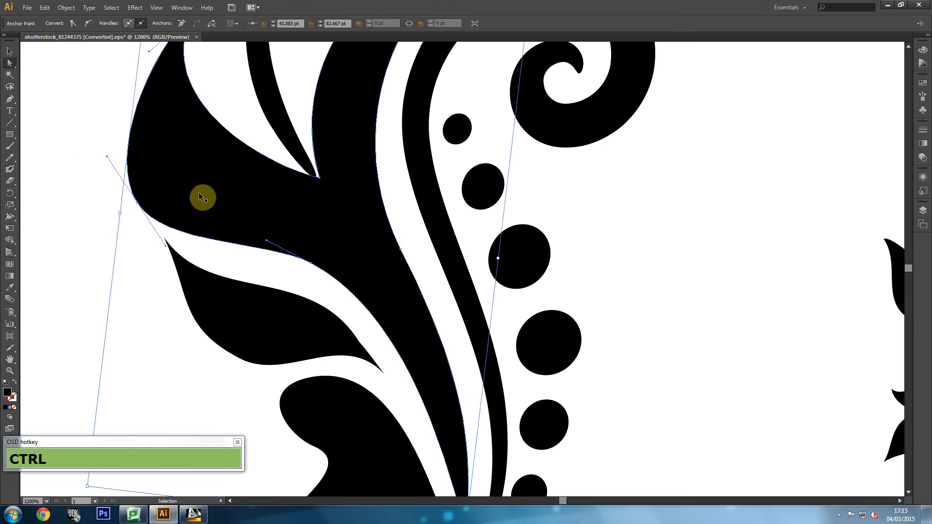
pyautogui.hotkey('ctrl', 'z')
pyautogui.scroll(-4, 201, 194)
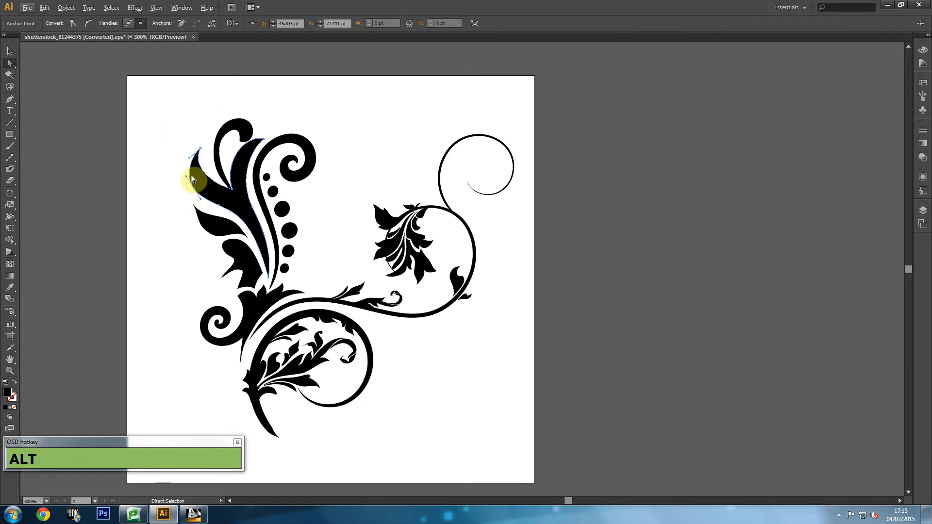
# - Create a new blank document with the offered default settings
pyautogui.click(28, 8)
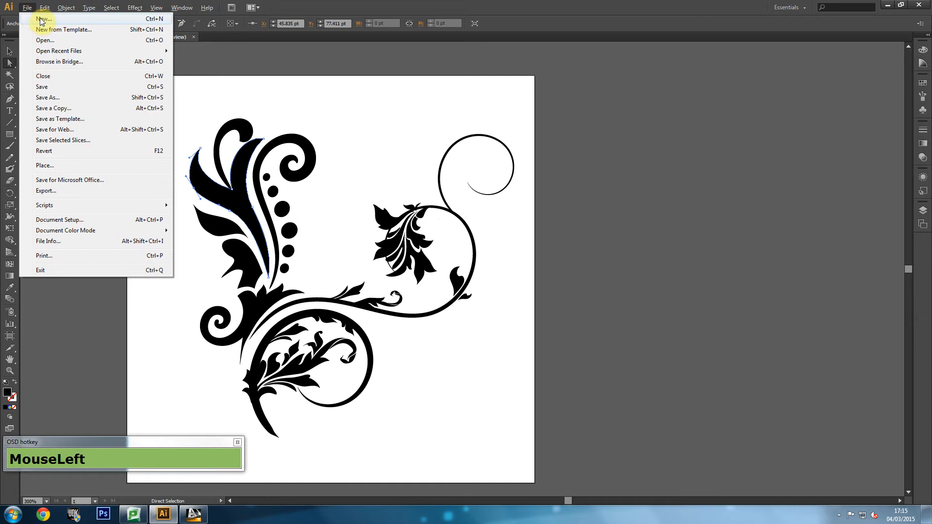
pyautogui.click(44, 20)
pyautogui.click(513, 344)
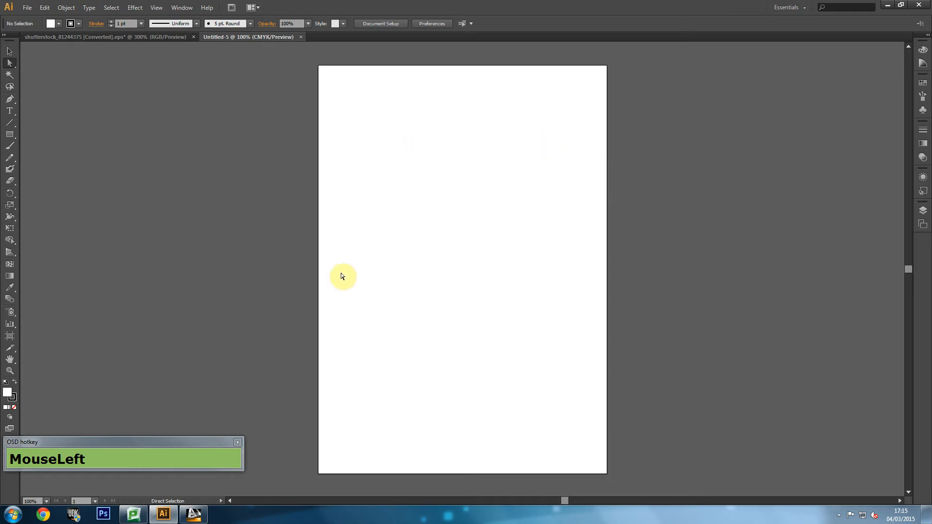
# - Place shutterstock_81244375.eps as a linked file in the new document, continuing despite its unsaved changes
pyautogui.click(27, 8)
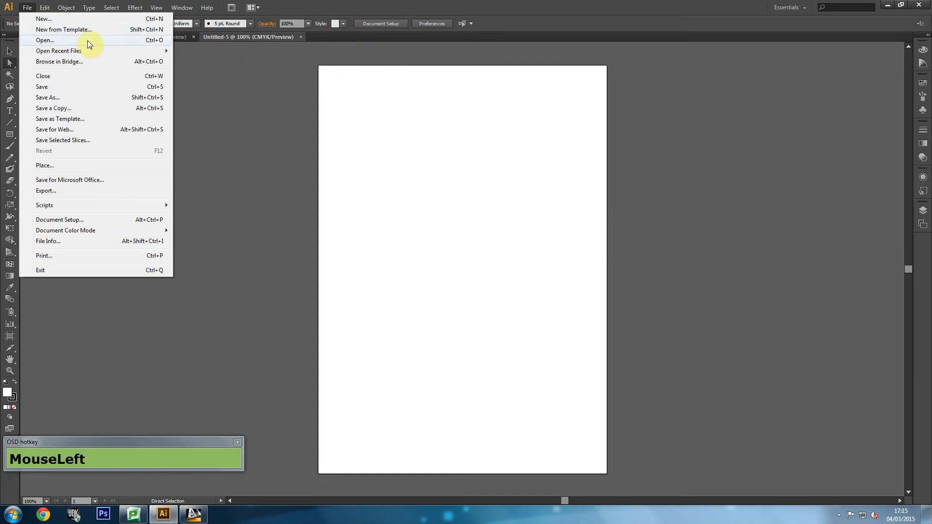
pyautogui.click(87, 165)
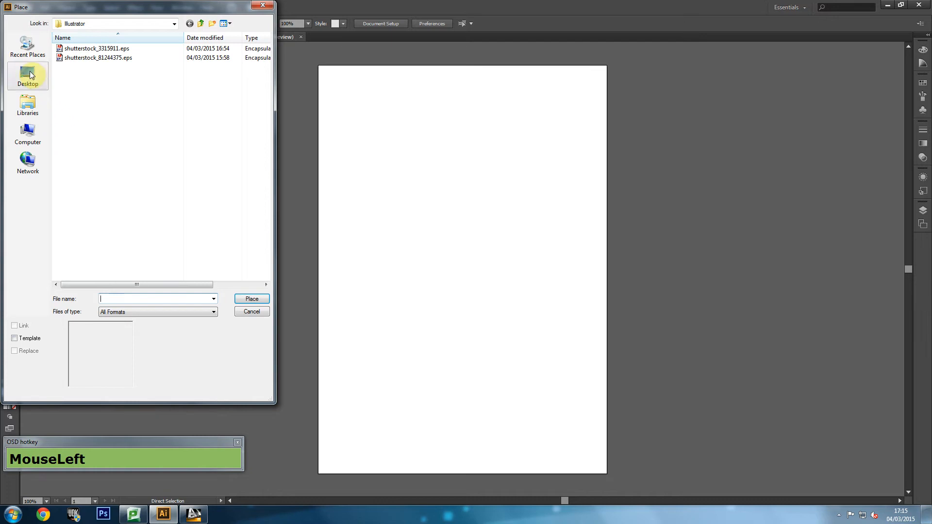
pyautogui.click(106, 49)
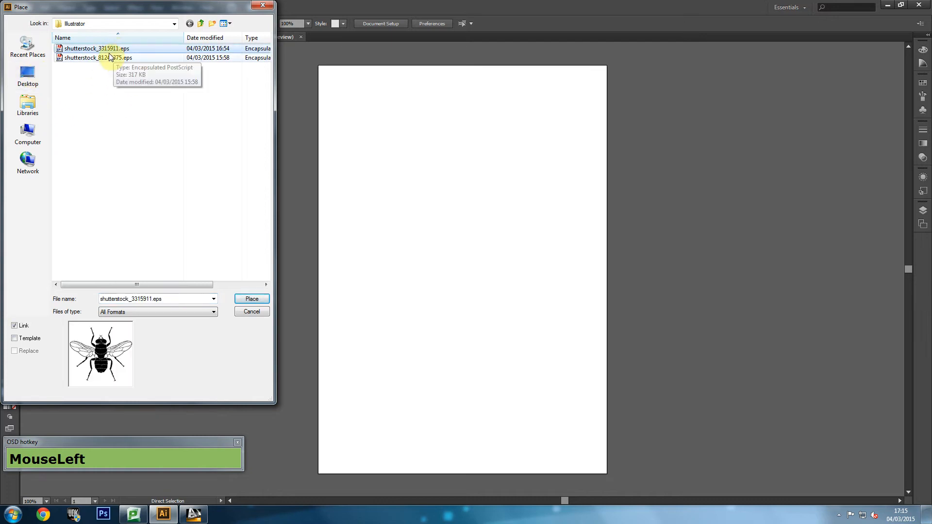
pyautogui.click(106, 58)
pyautogui.doubleClick(81, 57)
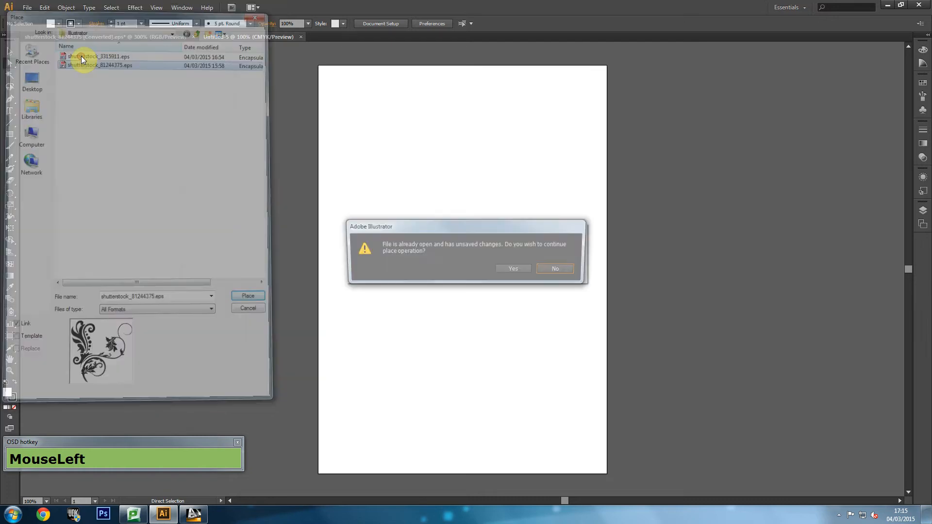
pyautogui.click(510, 269)
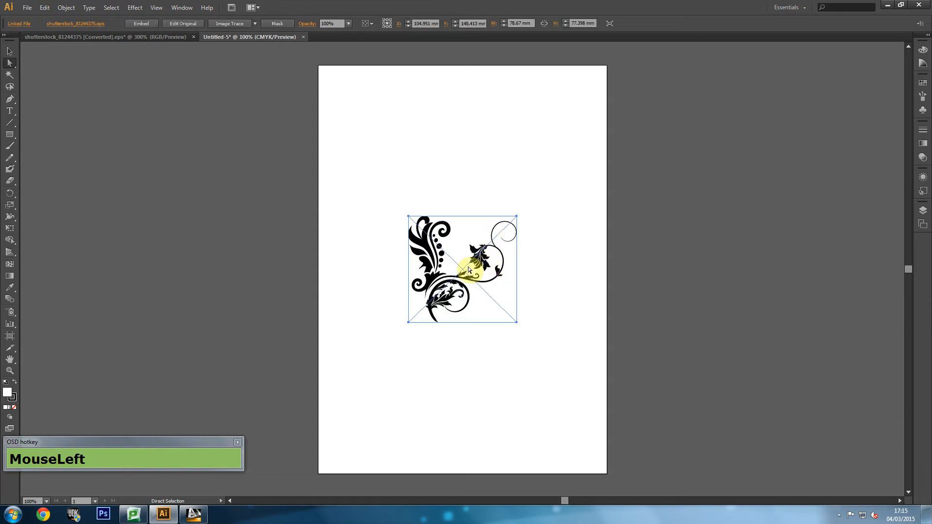
# - Compare the open shutterstock_81244375 document with the linked artwork placed in the new document, examining the placed artwork up close
pyautogui.click(118, 37)
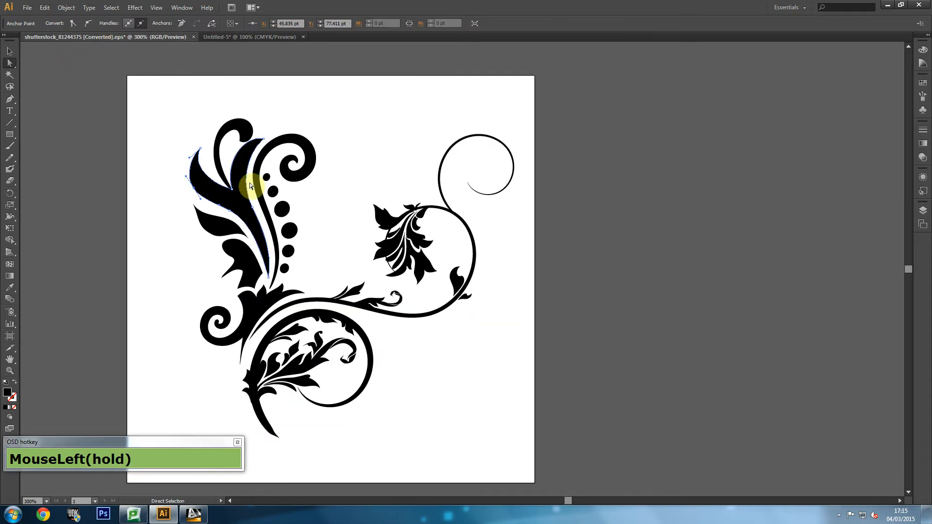
pyautogui.click(261, 38)
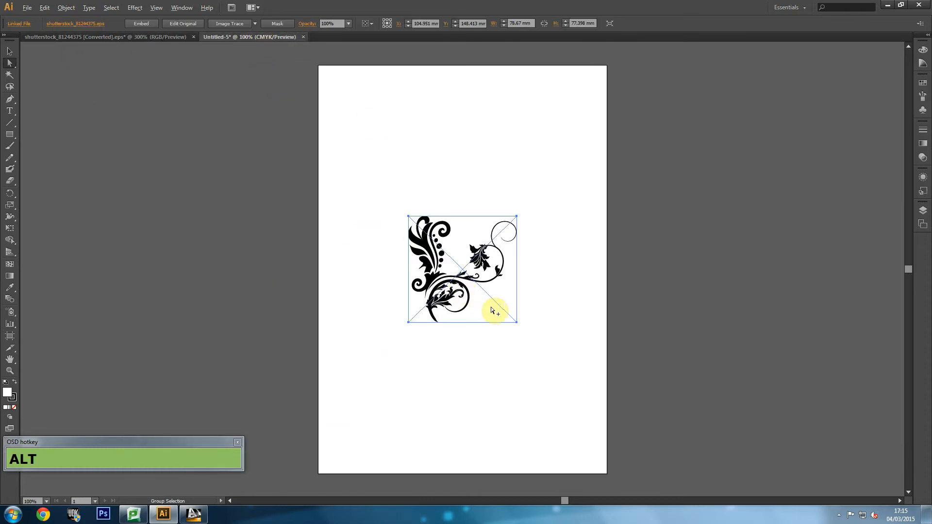
pyautogui.scroll(2, 491, 310)
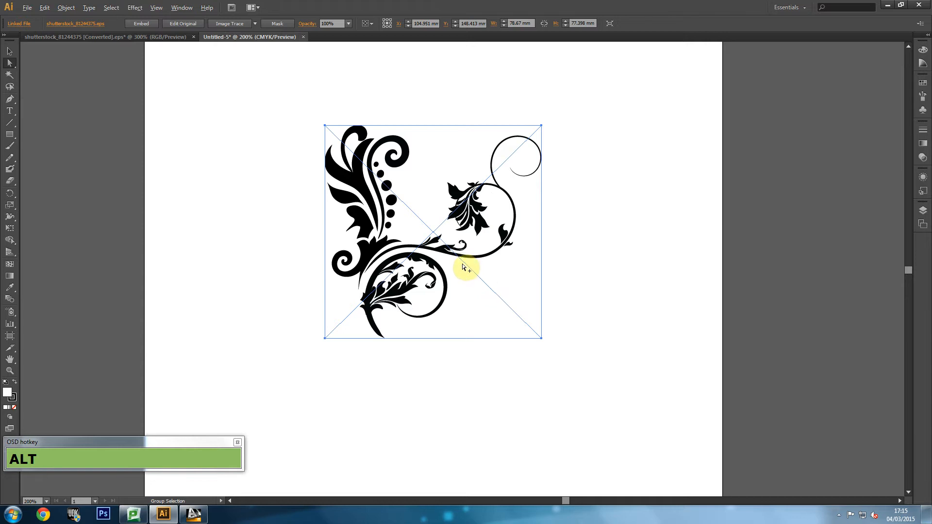
pyautogui.scroll(1, 469, 265)
pyautogui.moveTo(235, 198); pyautogui.dragTo(243, 227)
pyautogui.click(27, 7)
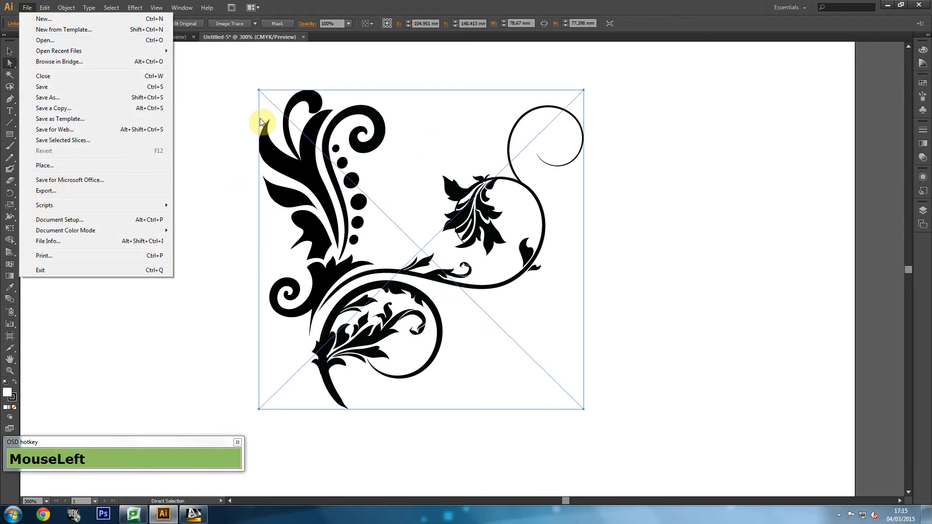
pyautogui.click(245, 128)
pyautogui.click(292, 152)
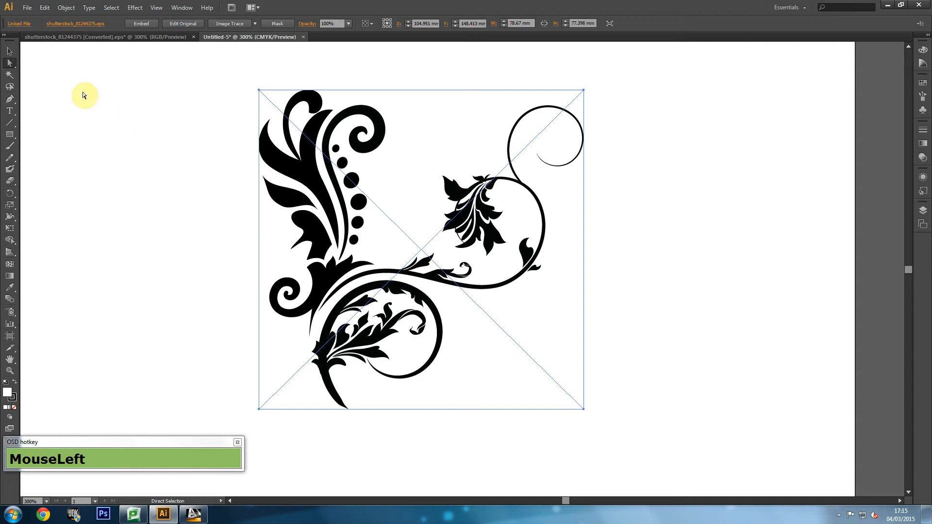
# - Try moving the large leaf's left-edge anchor point slightly outward in the shutterstock_81244375 document, and undo the move
pyautogui.click(153, 36)
pyautogui.scroll(4, 193, 182)
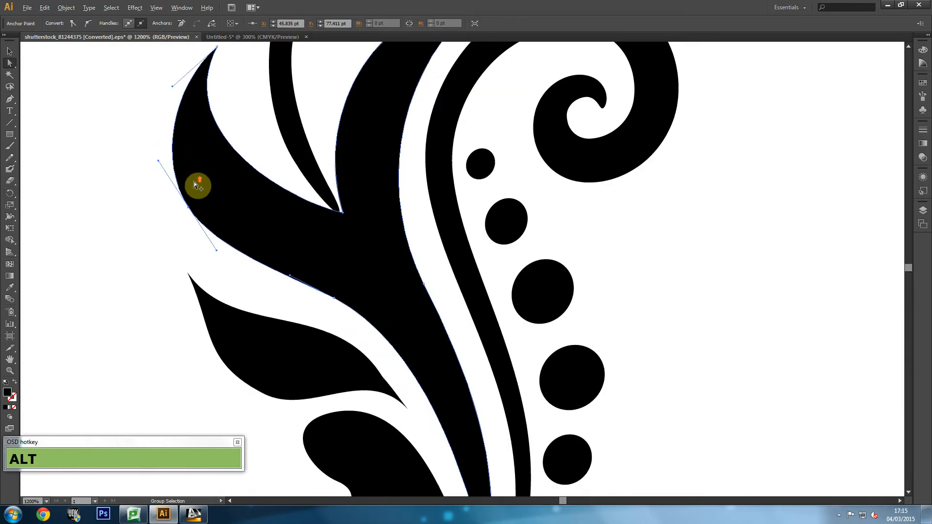
pyautogui.moveTo(189, 208); pyautogui.dragTo(178, 215)
pyautogui.hotkey('ctrl', 'z')
# - Open the source file of the linked artwork for editing from the new document with Edit Original
pyautogui.click(260, 37)
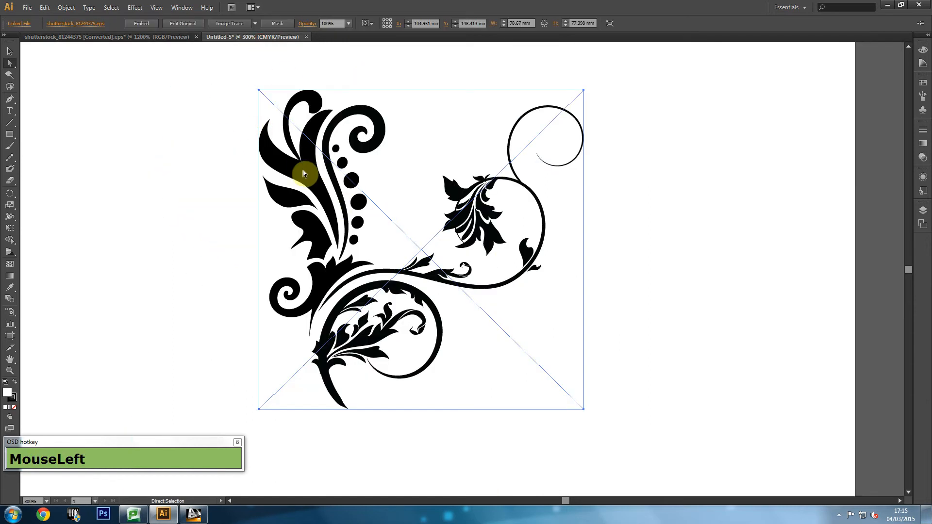
pyautogui.click(179, 25)
pyautogui.click(564, 265)
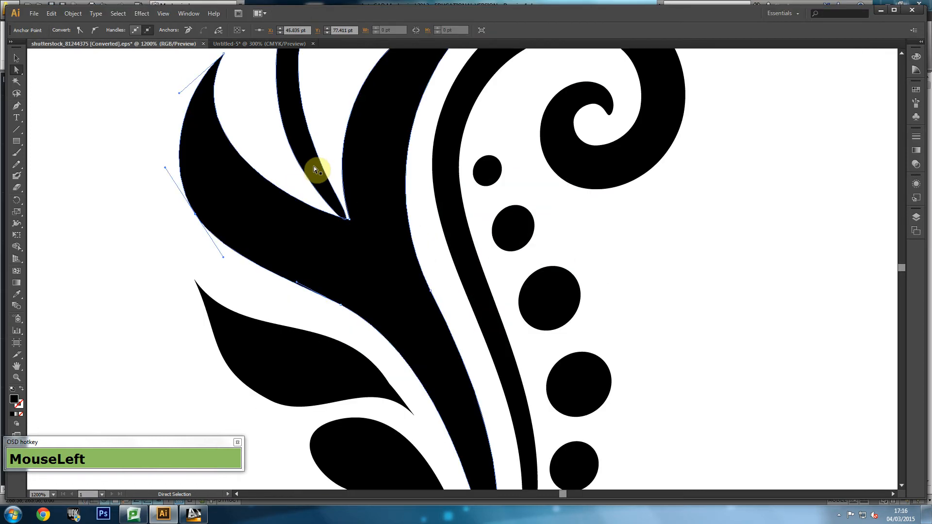
pyautogui.scroll(-1, 315, 169)
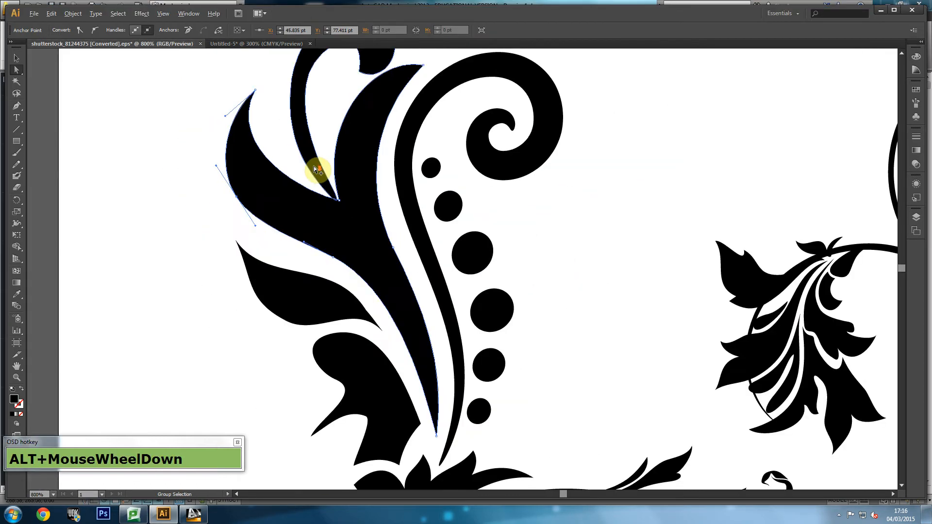
pyautogui.scroll(-3, 315, 168)
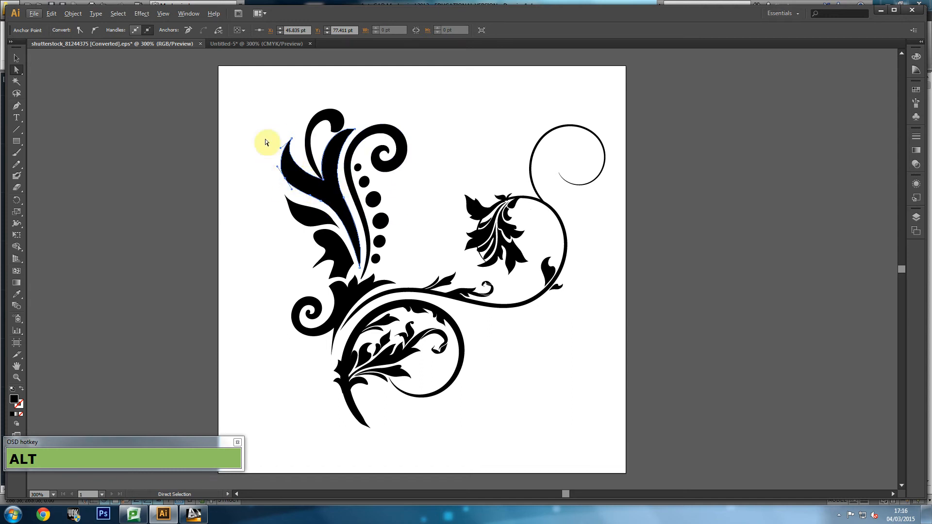
# - Close both open documents without saving their changes, and maximize the application window
pyautogui.click(200, 44)
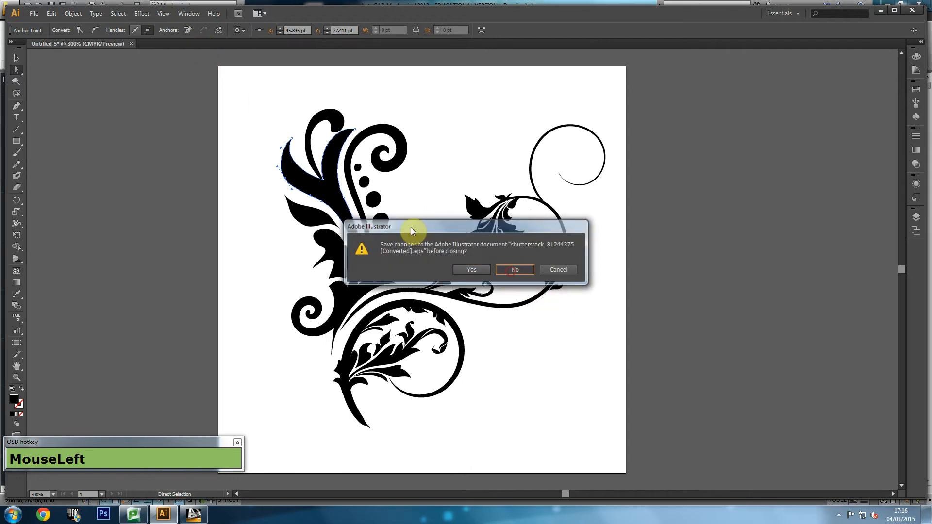
pyautogui.click(502, 269)
pyautogui.click(132, 44)
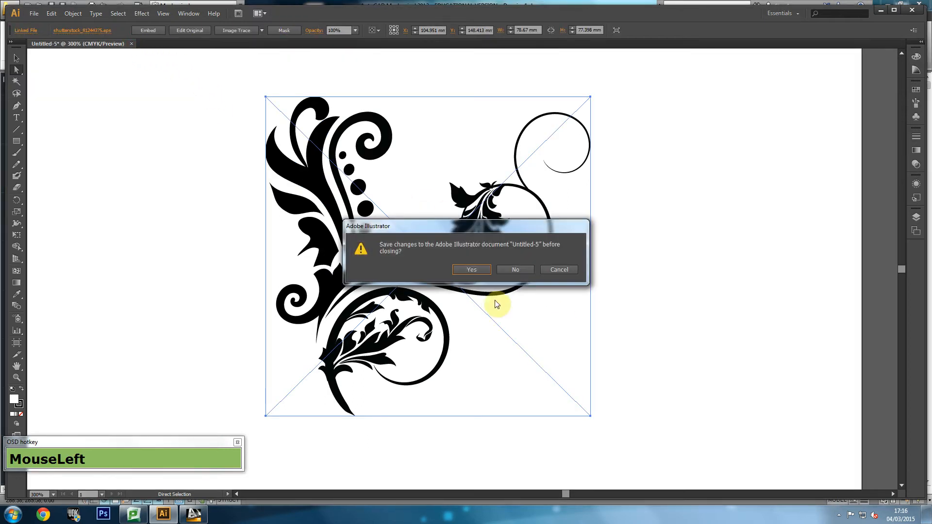
pyautogui.click(516, 270)
pyautogui.moveTo(418, 19); pyautogui.dragTo(415, 1)
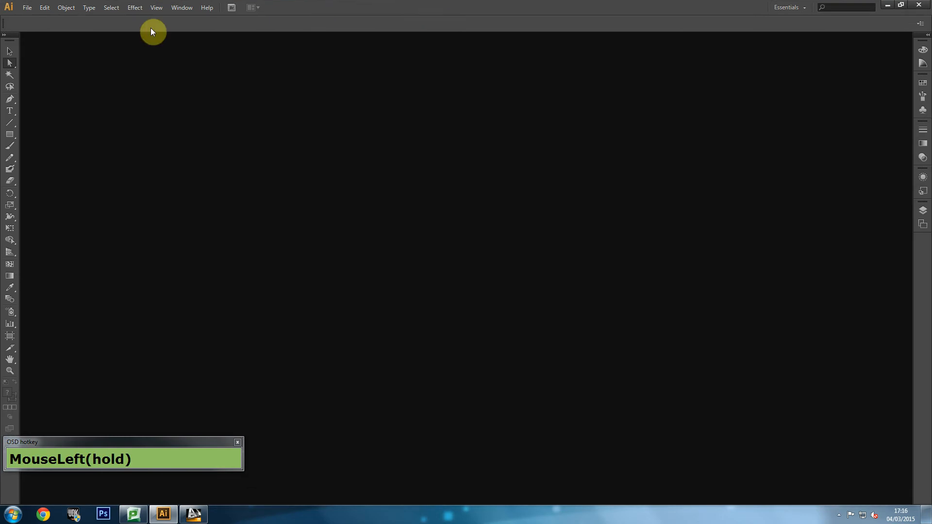
# - Create a new A4 portrait document with the Print profile and default settings
pyautogui.click(25, 9)
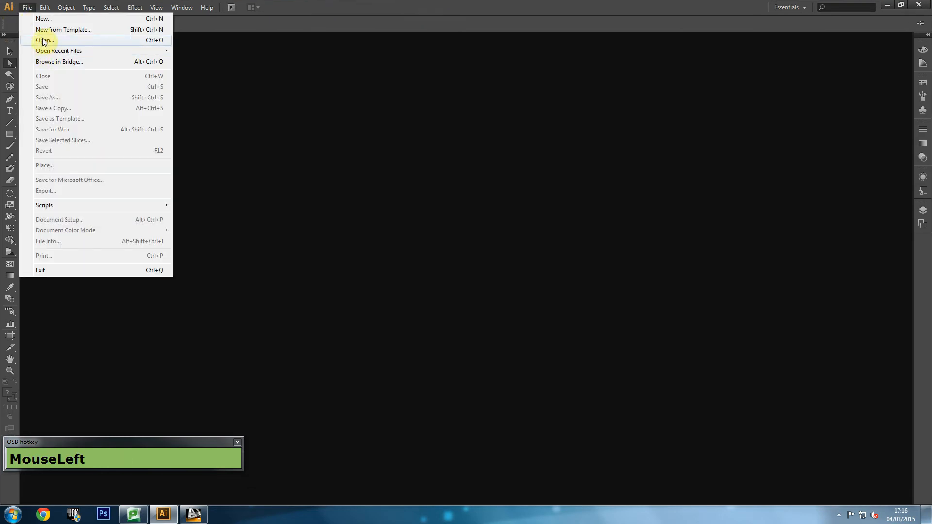
pyautogui.click(43, 18)
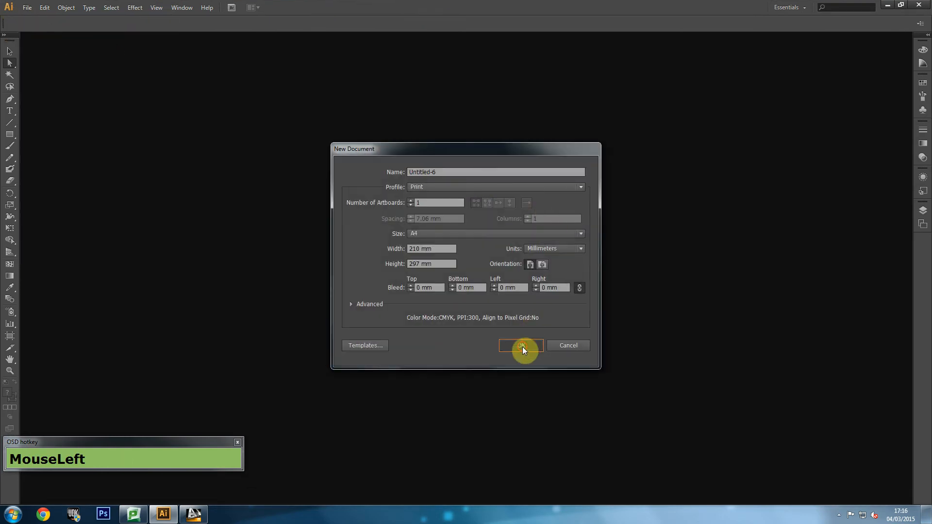
pyautogui.click(521, 346)
# - Place shutterstock_81244375.eps as a linked file in the blank A4 document
pyautogui.click(27, 8)
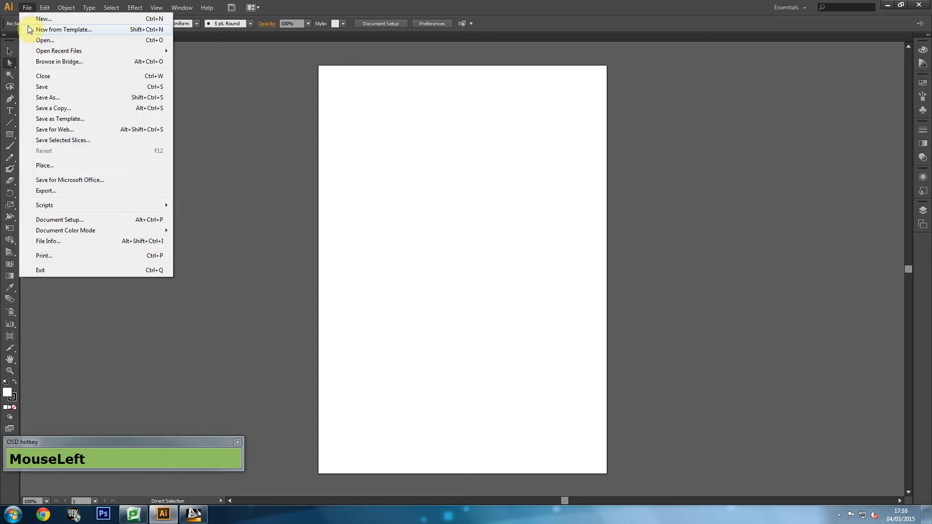
pyautogui.click(63, 165)
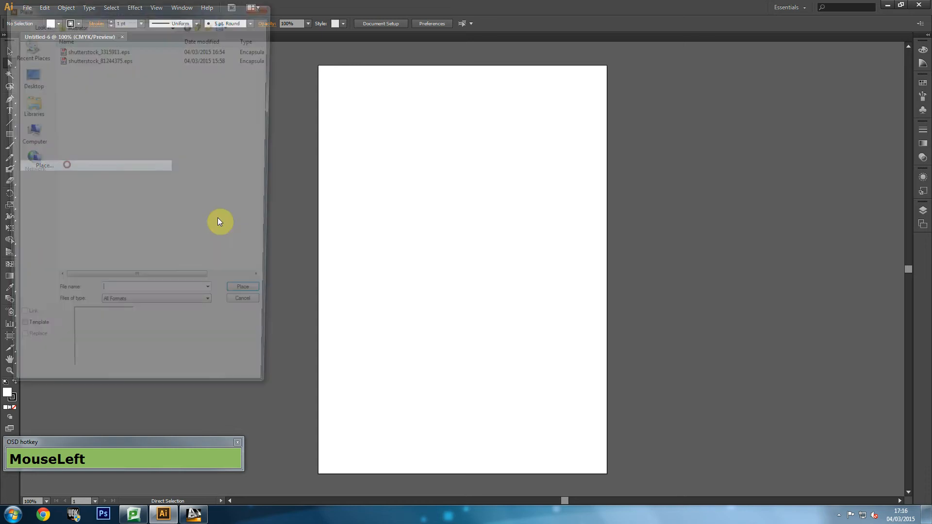
pyautogui.click(121, 58)
pyautogui.doubleClick(120, 58)
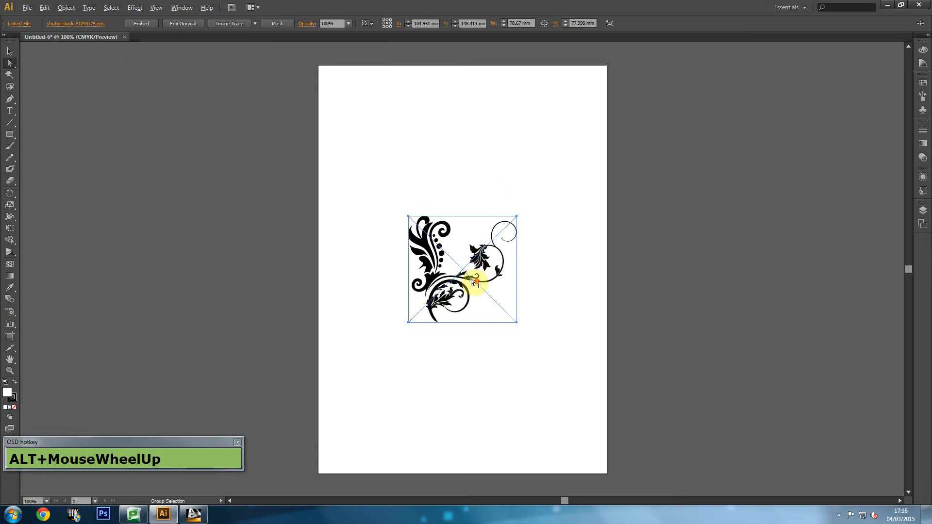
pyautogui.keyDown('alt'); pyautogui.scroll(3, 471, 281); pyautogui.keyUp('alt')
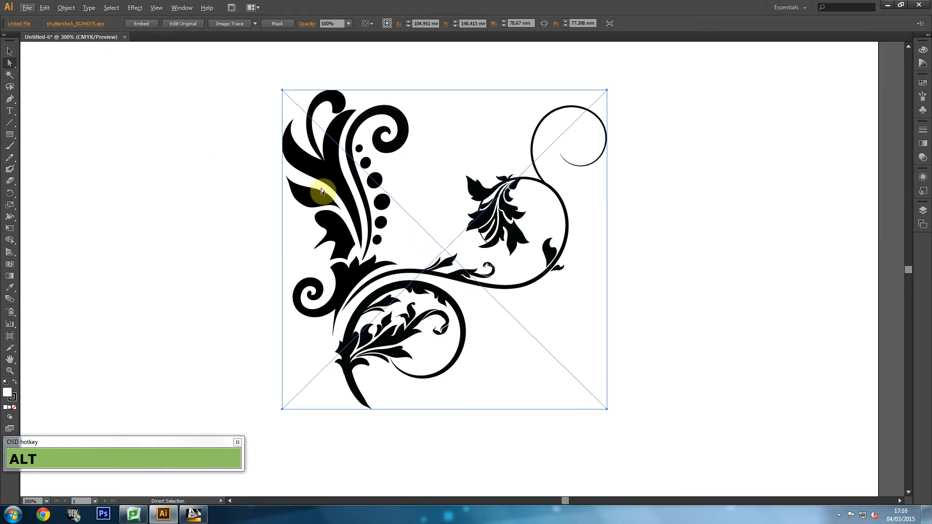
# - Open the linked artwork's source file with Edit Original, maximize the window, and select the large forked leaf
pyautogui.click(190, 24)
pyautogui.click(575, 263)
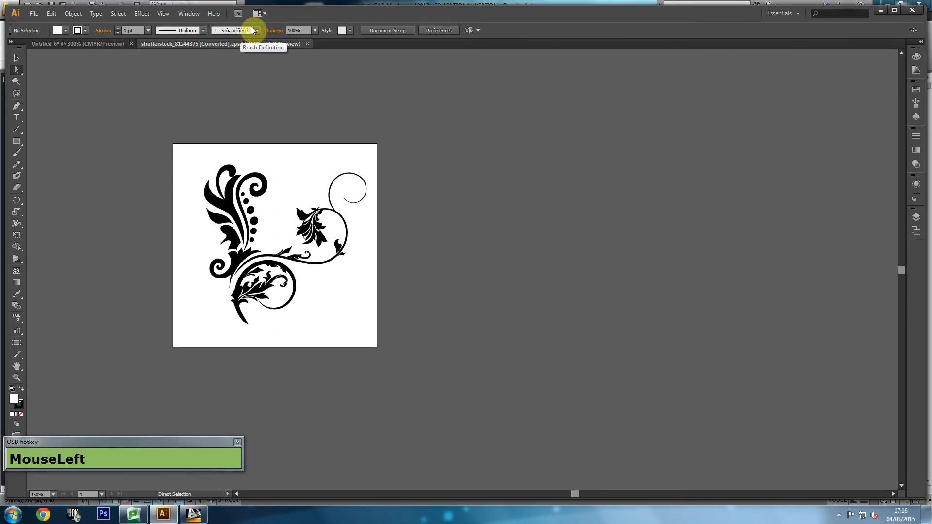
pyautogui.doubleClick(301, 6)
pyautogui.click(217, 228)
pyautogui.keyDown('alt'); pyautogui.scroll(4, 190, 183); pyautogui.keyUp('alt')
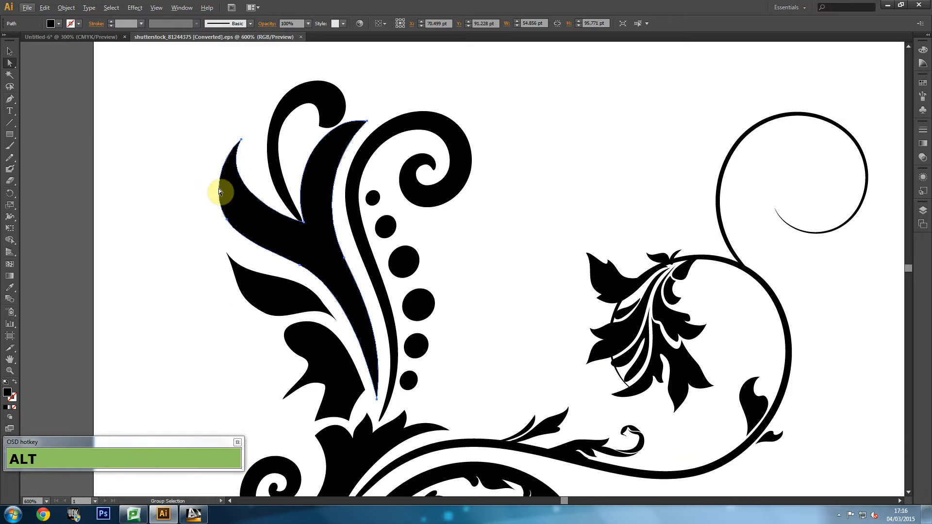
# - Switch between the A4 document and the opened EPS source to compare the linked artwork with its editable paths
pyautogui.click(110, 37)
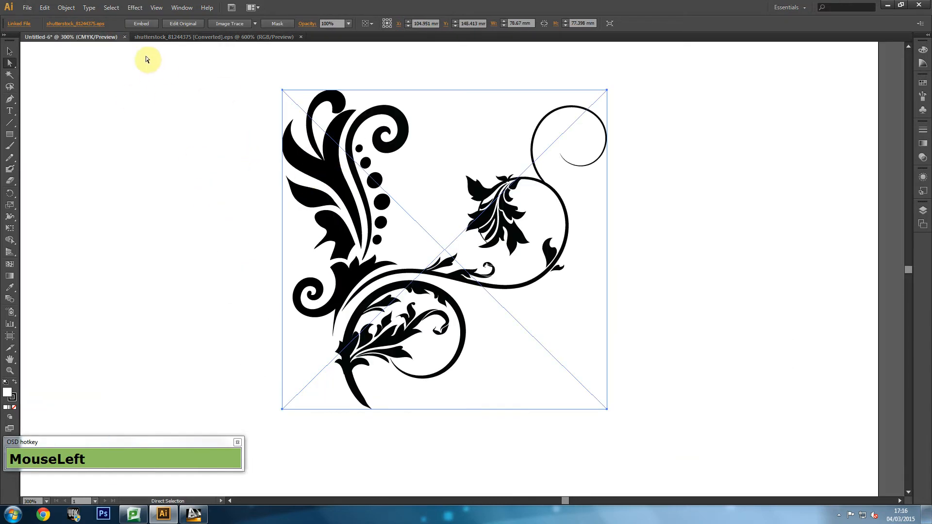
pyautogui.click(145, 37)
pyautogui.click(110, 38)
pyautogui.click(157, 37)
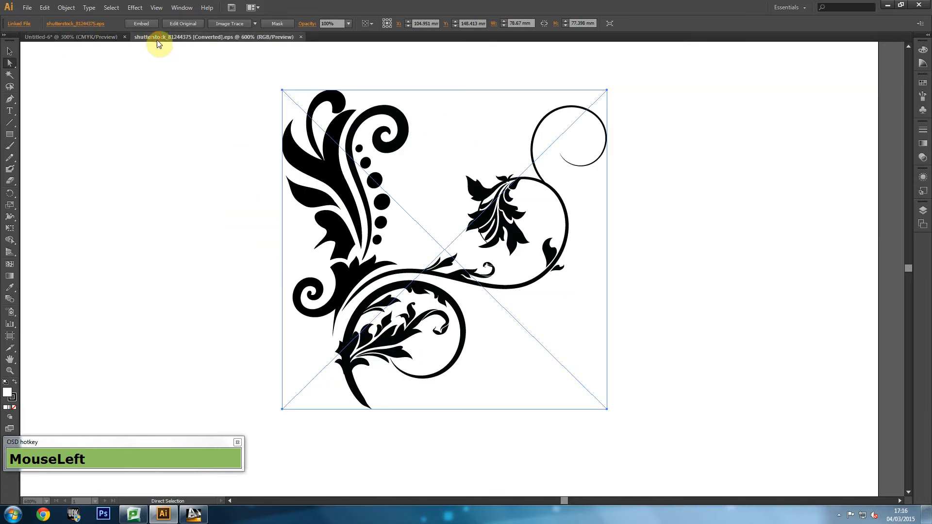
# - Close the A4 document without saving, and close the shutterstock_81244375 source document
pyautogui.click(125, 37)
pyautogui.click(521, 272)
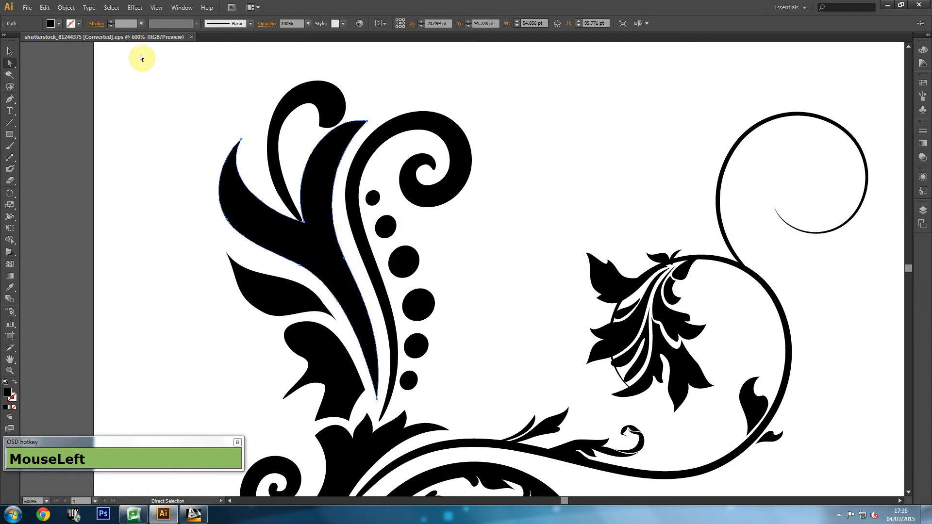
pyautogui.click(191, 37)
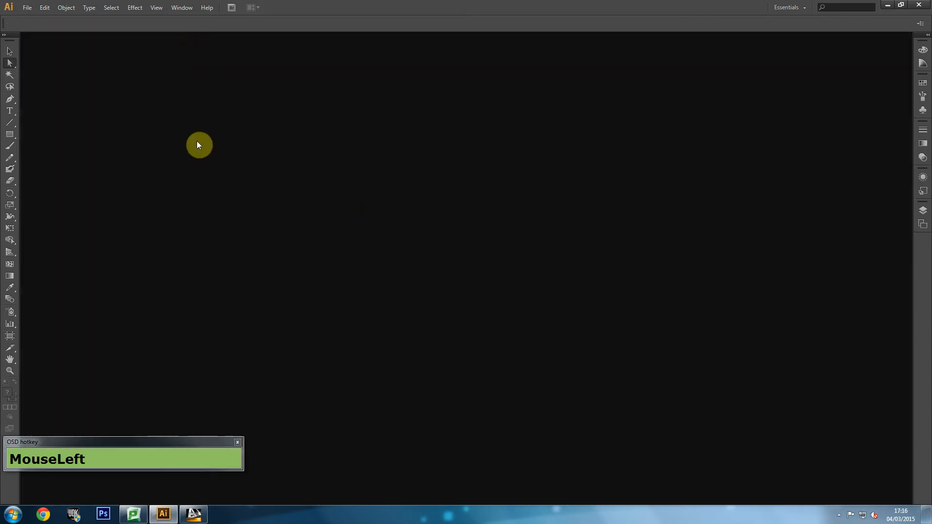
pyautogui.click(28, 9)
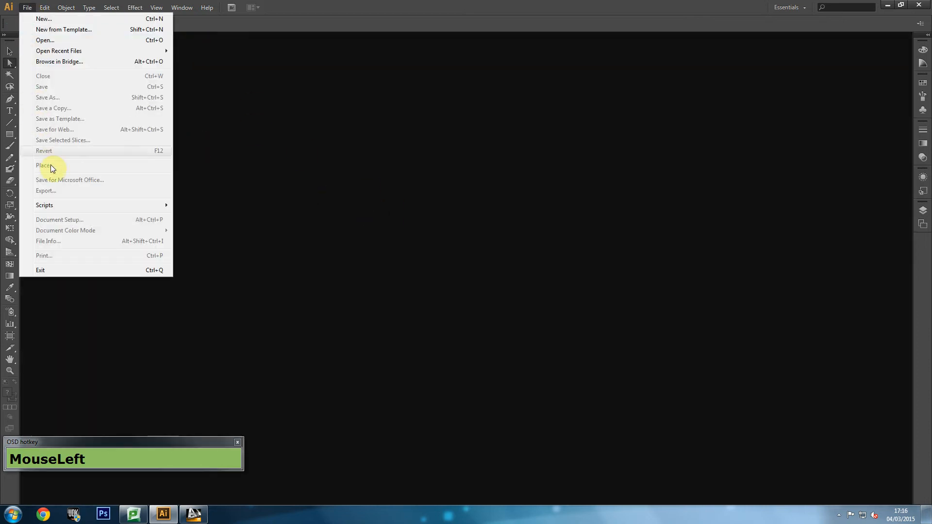
pyautogui.click(45, 40)
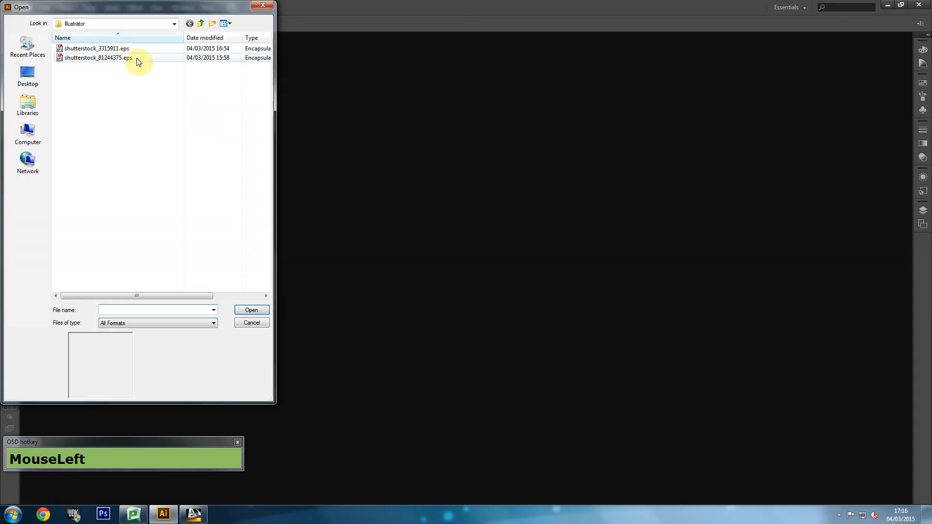
pyautogui.doubleClick(128, 49)
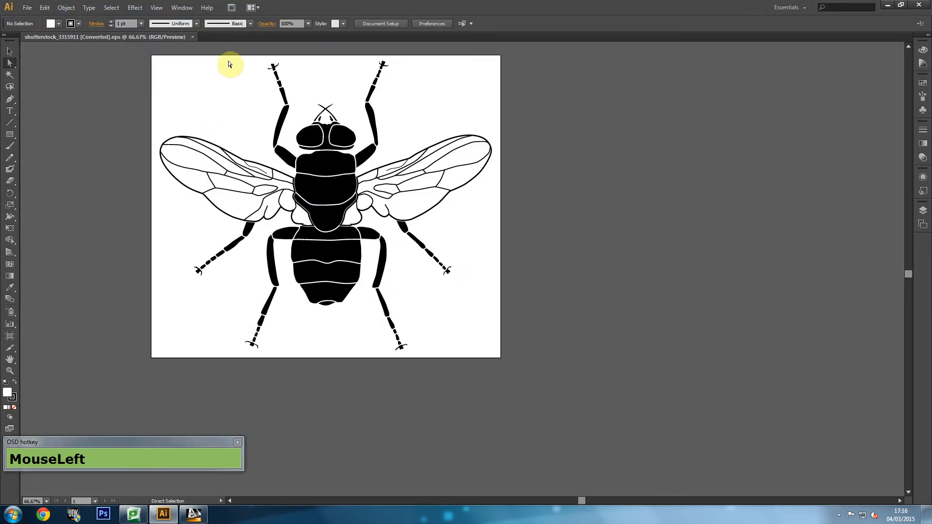
pyautogui.click(193, 36)
# - Open shutterstock_81244375.eps directly as its own document and select the large forked leaf
pyautogui.click(27, 8)
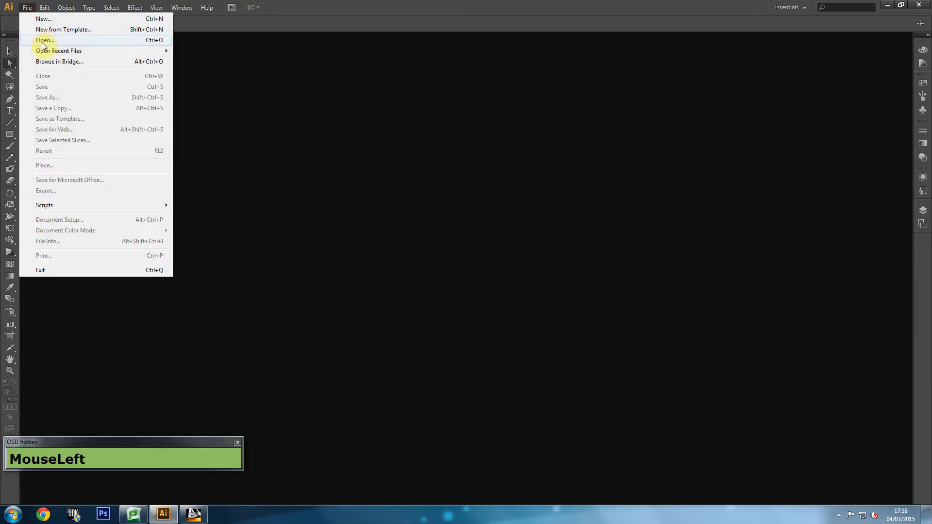
pyautogui.click(45, 41)
pyautogui.doubleClick(73, 60)
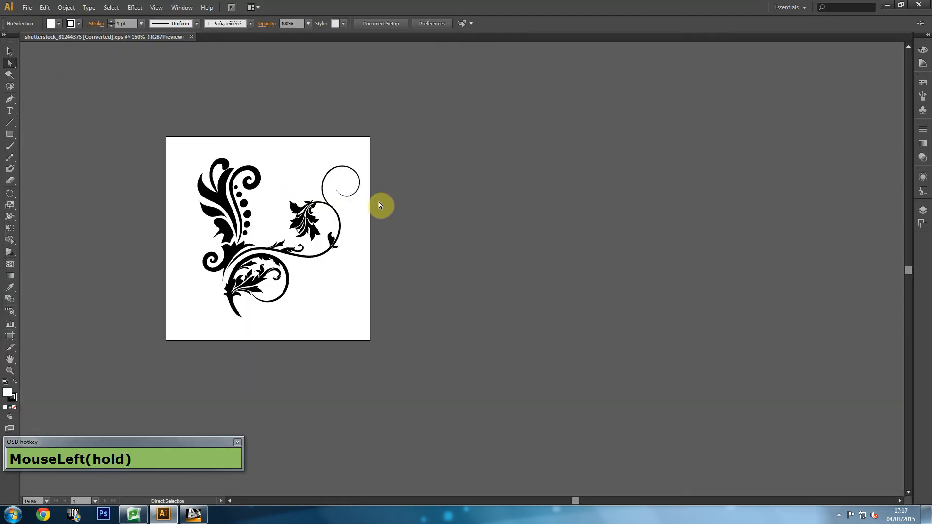
pyautogui.click(223, 209)
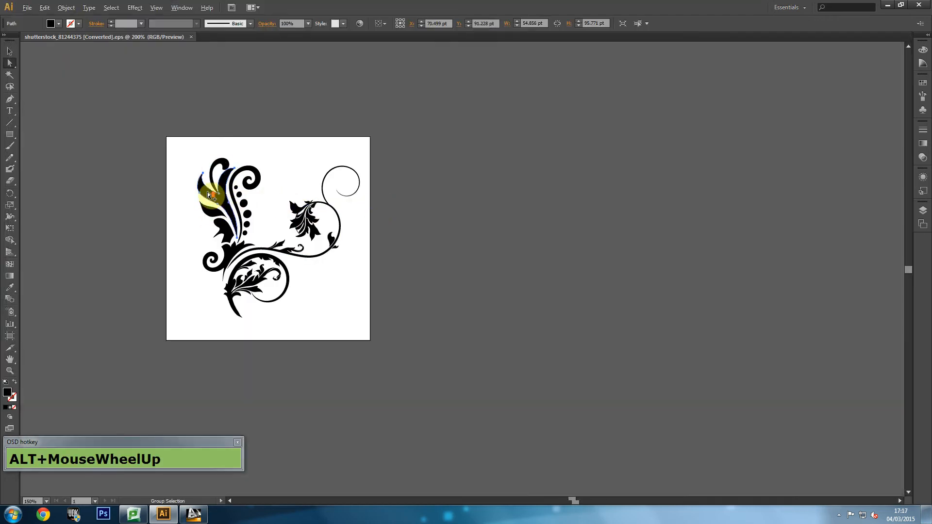
pyautogui.scroll(2, 200, 205)
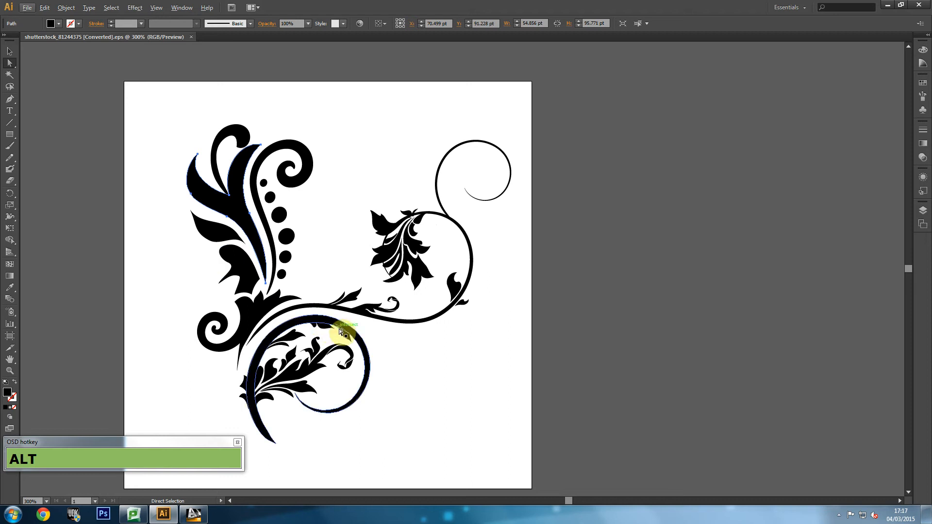
# - Select all of the floral artwork on the artboard at once with the Selection tool
pyautogui.click(10, 52)
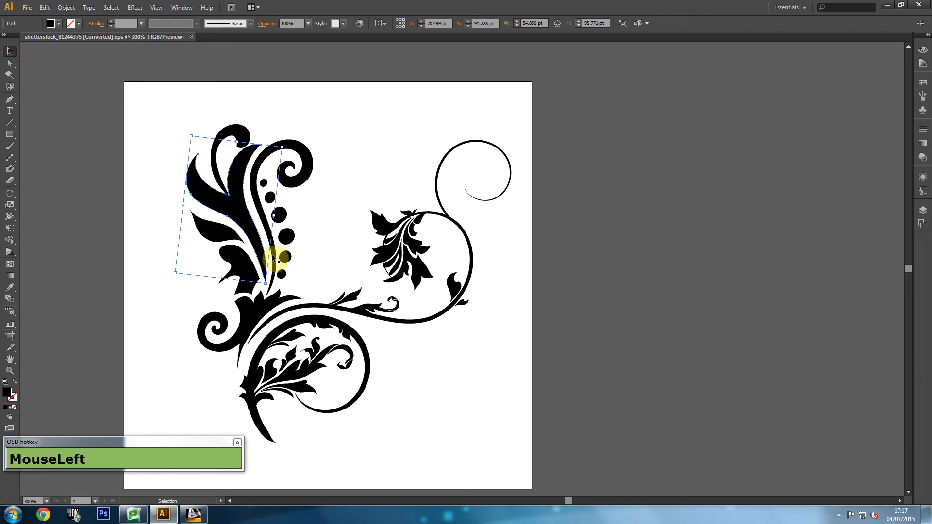
pyautogui.moveTo(289, 371); pyautogui.dragTo(318, 346)
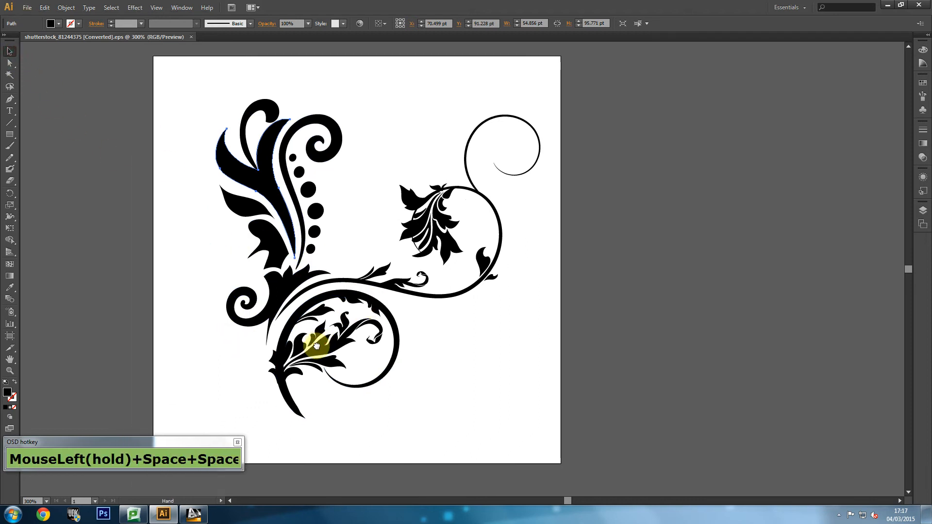
pyautogui.click(183, 202)
pyautogui.moveTo(154, 77); pyautogui.dragTo(599, 440)
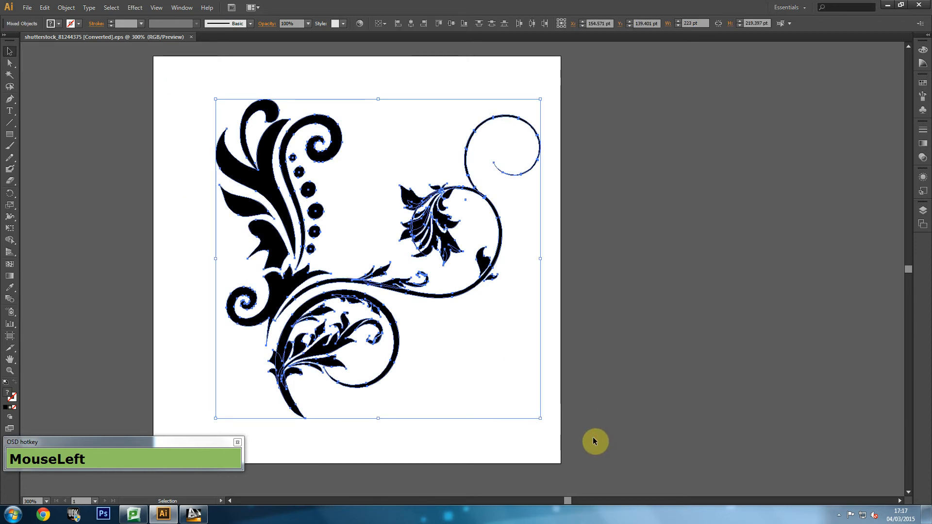
# - Reselect all of the floral artwork, give it a black stroke, and deselect it
pyautogui.click(137, 192)
pyautogui.moveTo(134, 55); pyautogui.dragTo(591, 459)
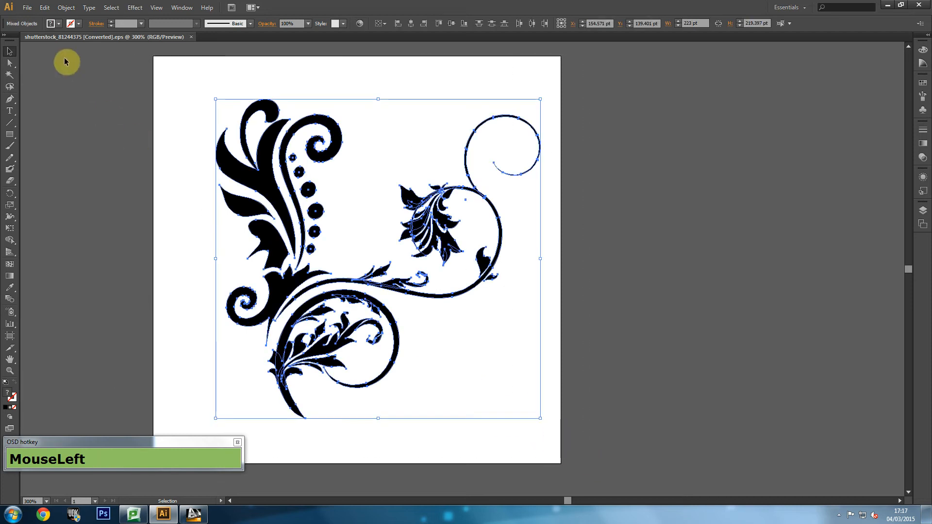
pyautogui.click(79, 23)
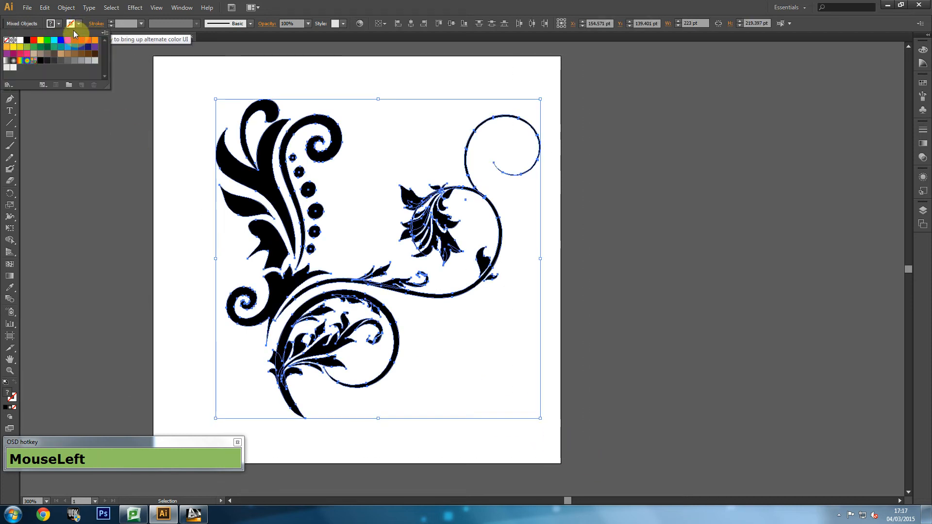
pyautogui.click(26, 43)
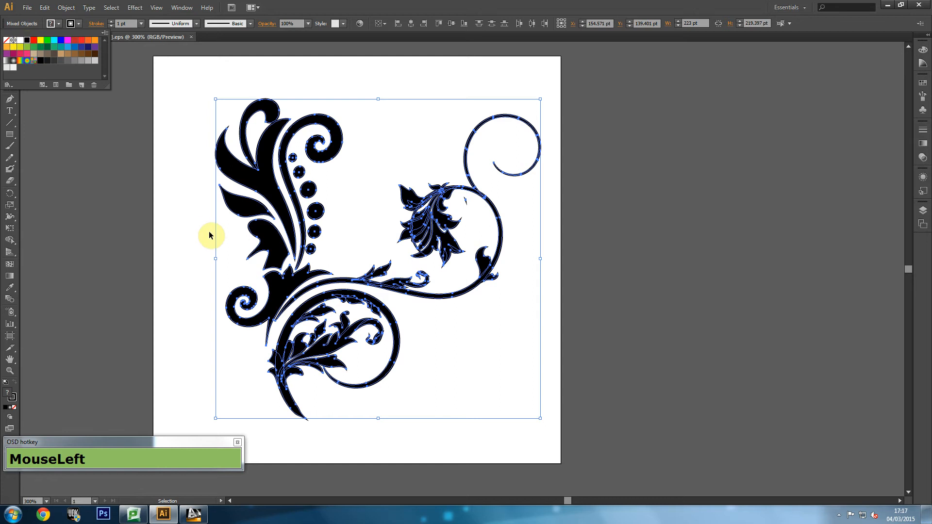
pyautogui.click(132, 155)
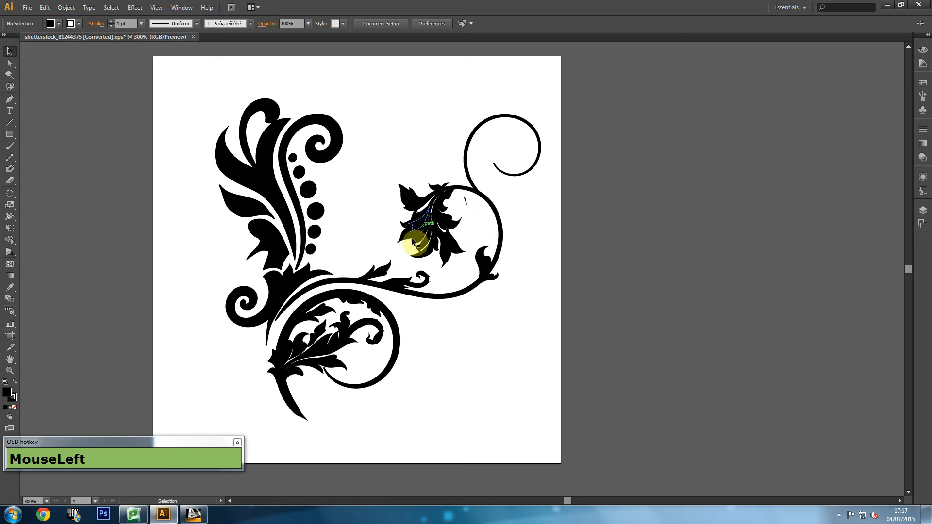
# - Select all of the floral artwork again and set its fill to none, leaving only the stroked outlines
pyautogui.moveTo(150, 72); pyautogui.dragTo(624, 480)
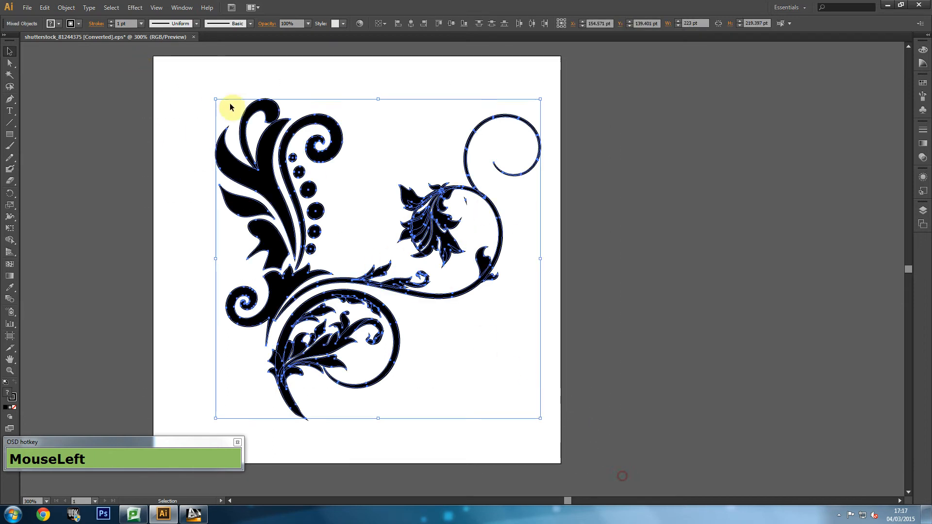
pyautogui.moveTo(153, 69); pyautogui.dragTo(574, 414)
pyautogui.click(570, 410)
pyautogui.hotkey('ctrl', 'a')
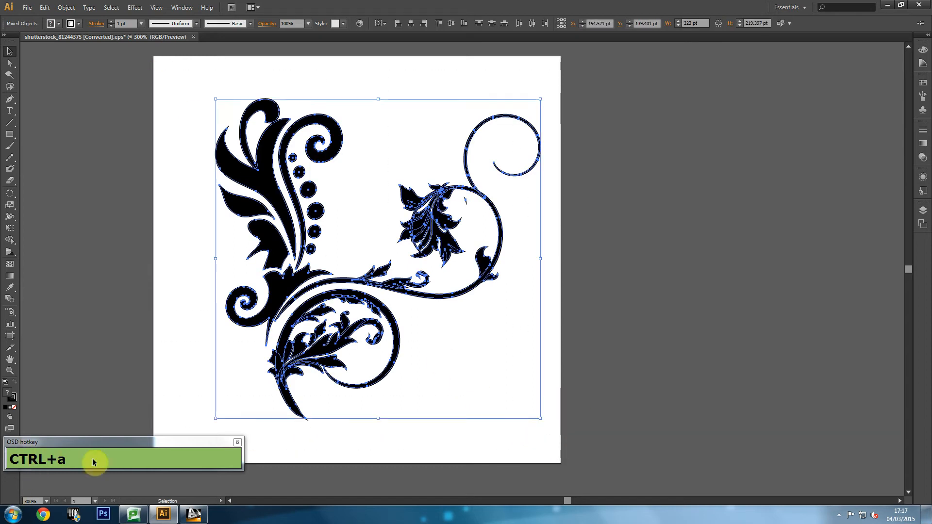
pyautogui.moveTo(176, 83); pyautogui.dragTo(601, 483)
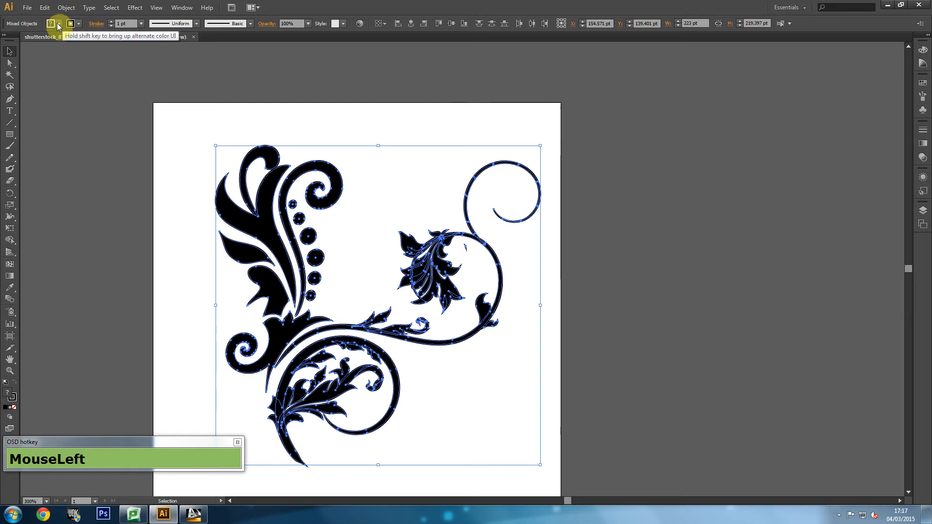
pyautogui.click(58, 24)
pyautogui.click(20, 40)
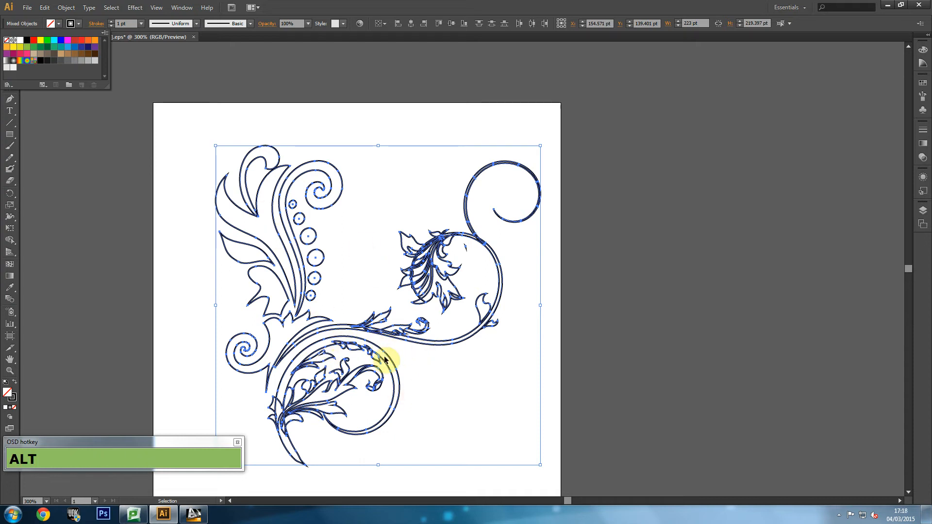
# - Set the stroke weight of the selected floral outlines to 0.25 pt
pyautogui.click(279, 244)
pyautogui.scroll(1, 369, 391)
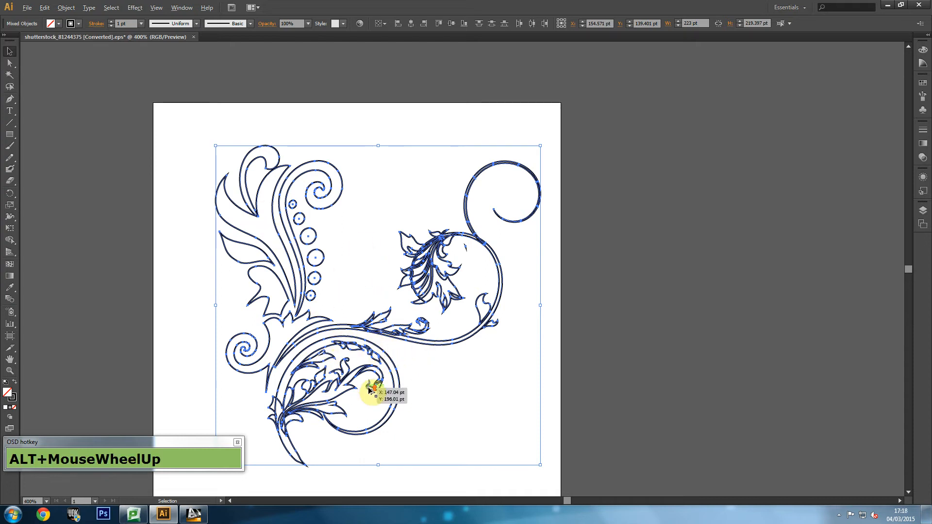
pyautogui.scroll(4, 287, 245)
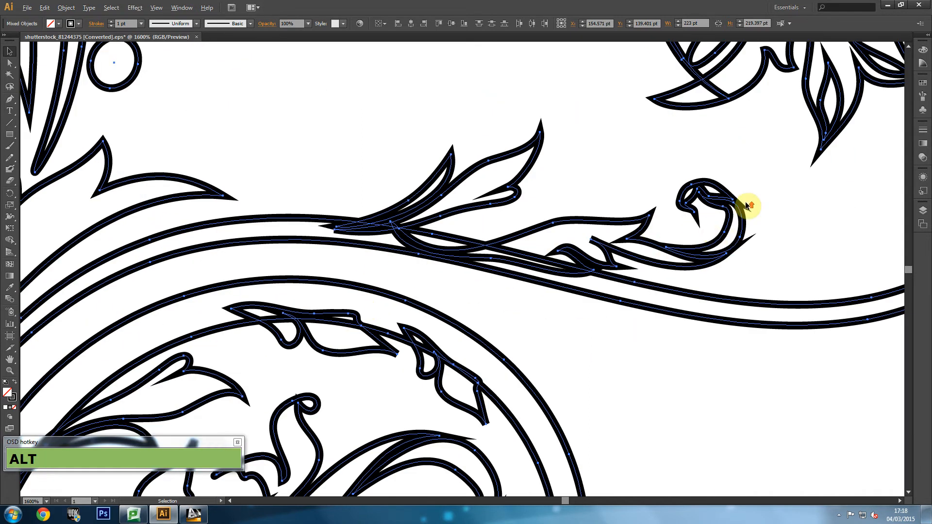
pyautogui.scroll(1, 746, 206)
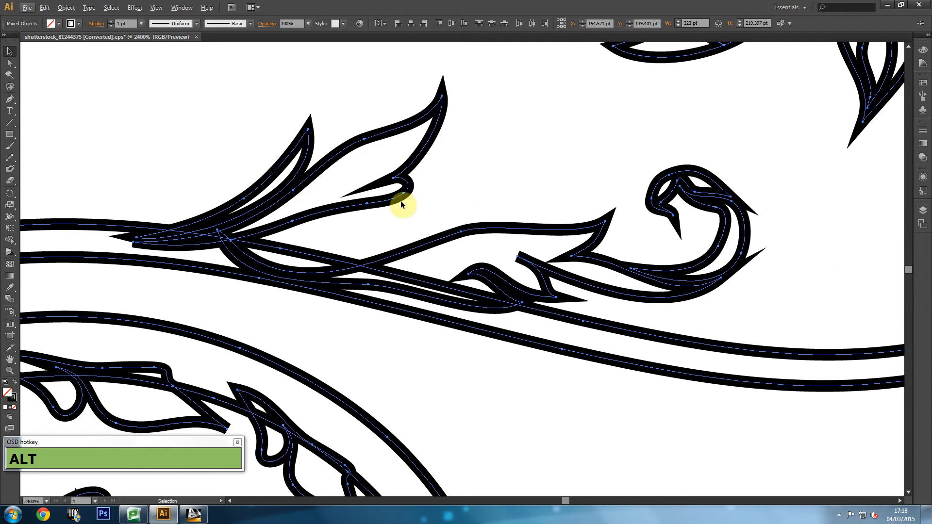
pyautogui.click(141, 24)
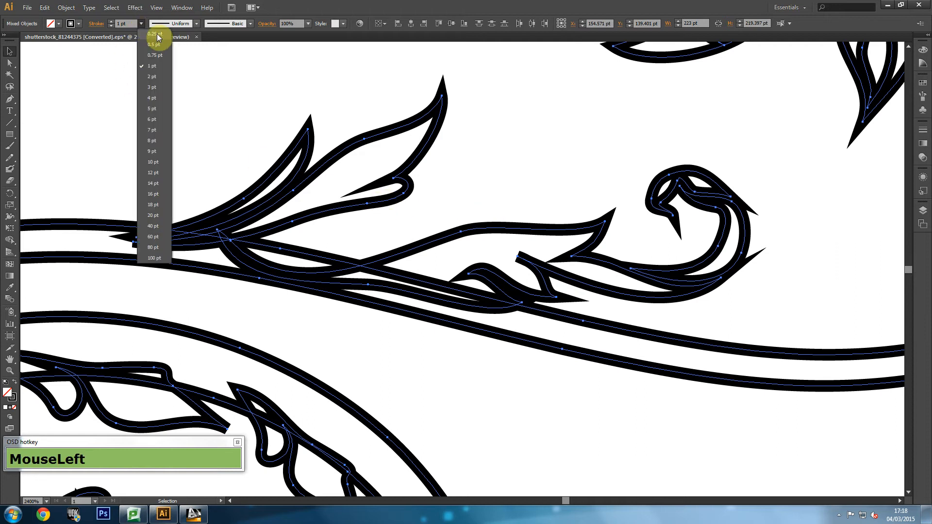
pyautogui.click(155, 34)
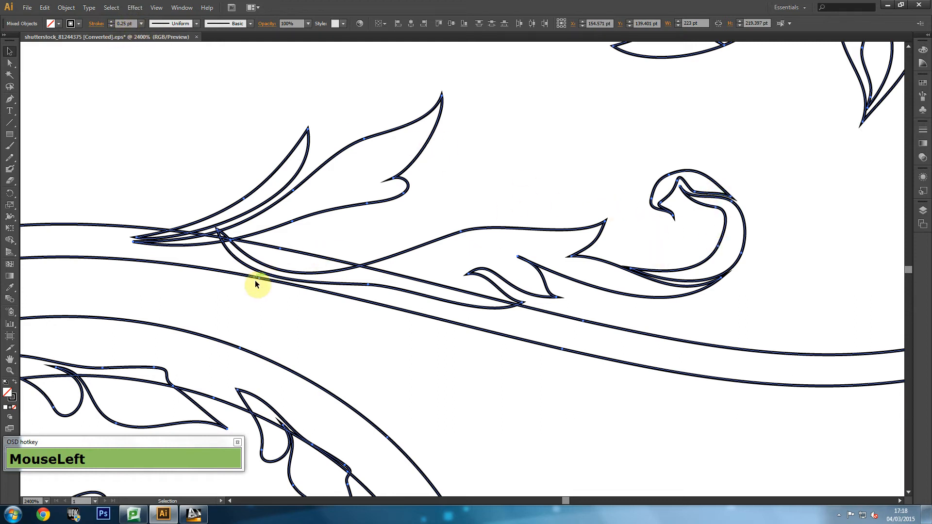
# - Examine where the small leaf outlines overlap the curved stem paths at close range and across the whole artwork
pyautogui.scroll(-6, 258, 281)
pyautogui.moveTo(219, 217); pyautogui.dragTo(368, 257)
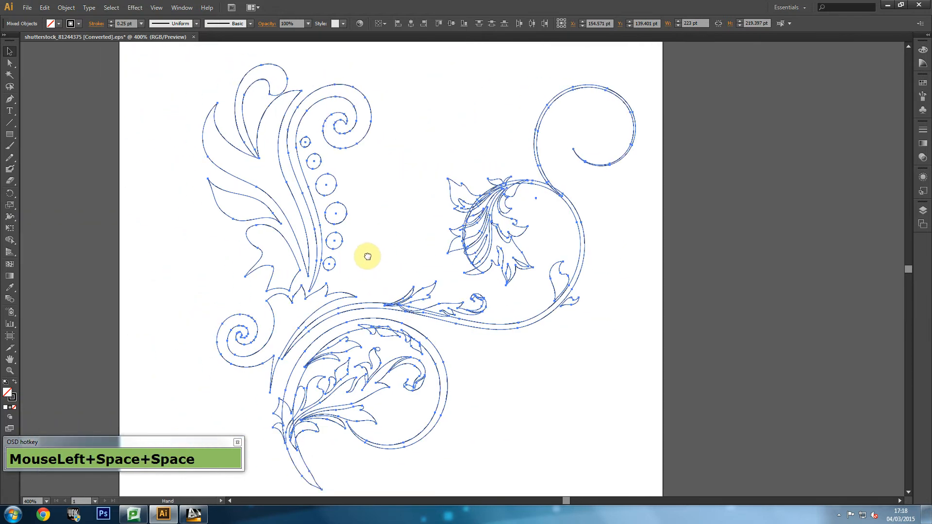
pyautogui.scroll(2, 330, 213)
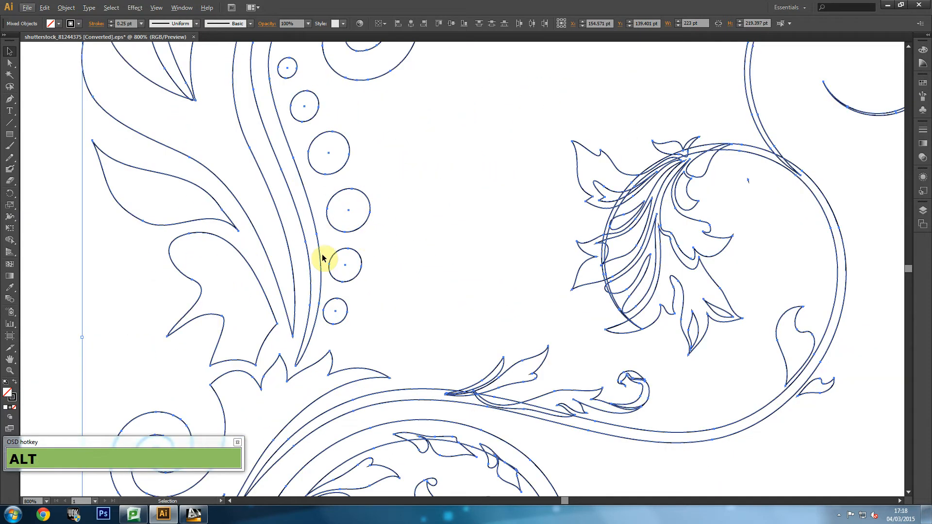
pyautogui.moveTo(294, 121); pyautogui.dragTo(184, 8)
pyautogui.scroll(3, 335, 311)
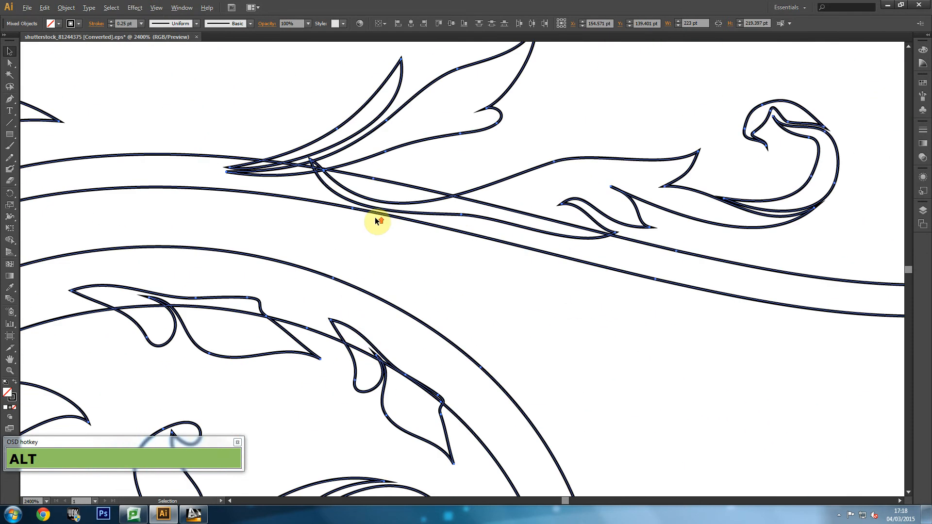
pyautogui.scroll(1, 375, 221)
pyautogui.moveTo(364, 183); pyautogui.dragTo(332, 227)
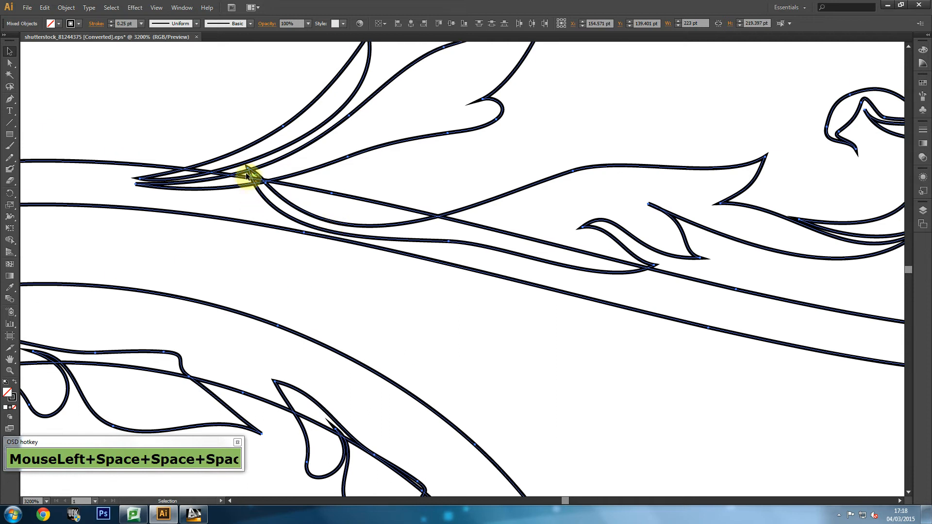
pyautogui.moveTo(261, 177); pyautogui.dragTo(292, 213)
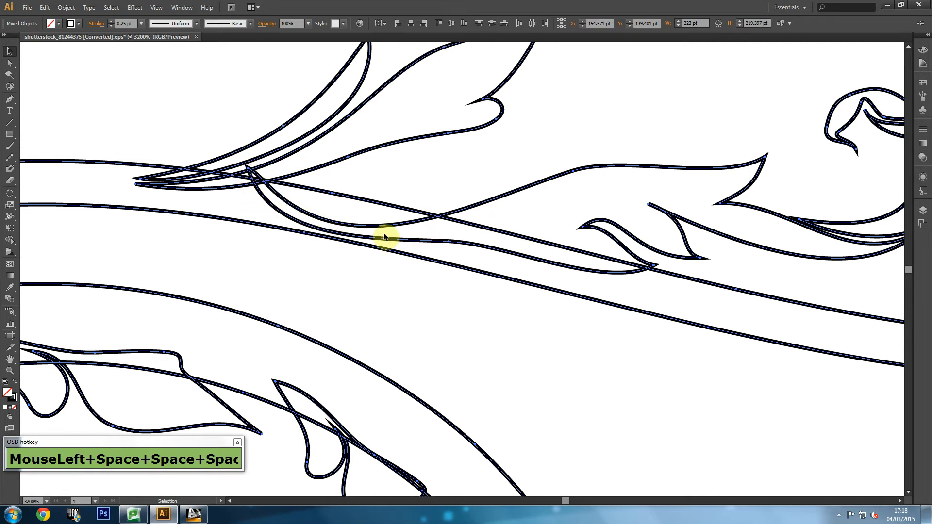
pyautogui.moveTo(425, 221); pyautogui.dragTo(356, 226)
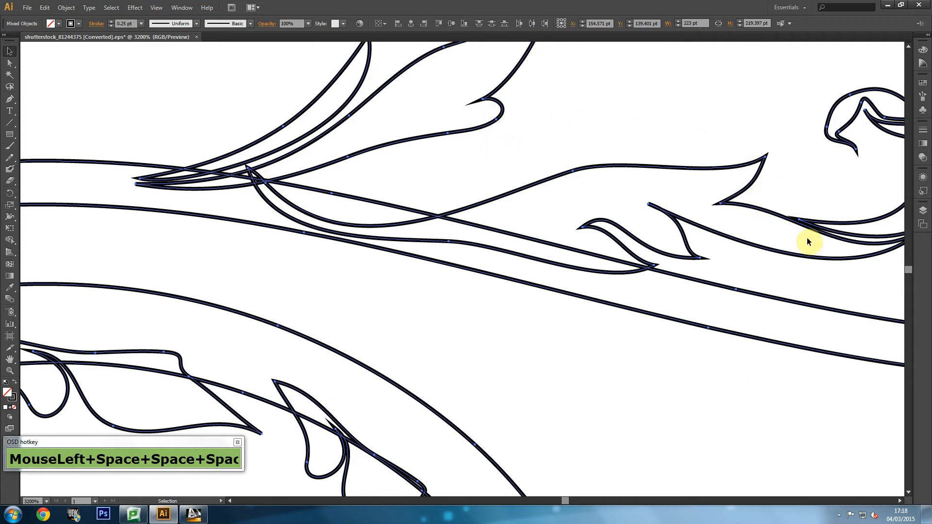
pyautogui.scroll(-8, 358, 235)
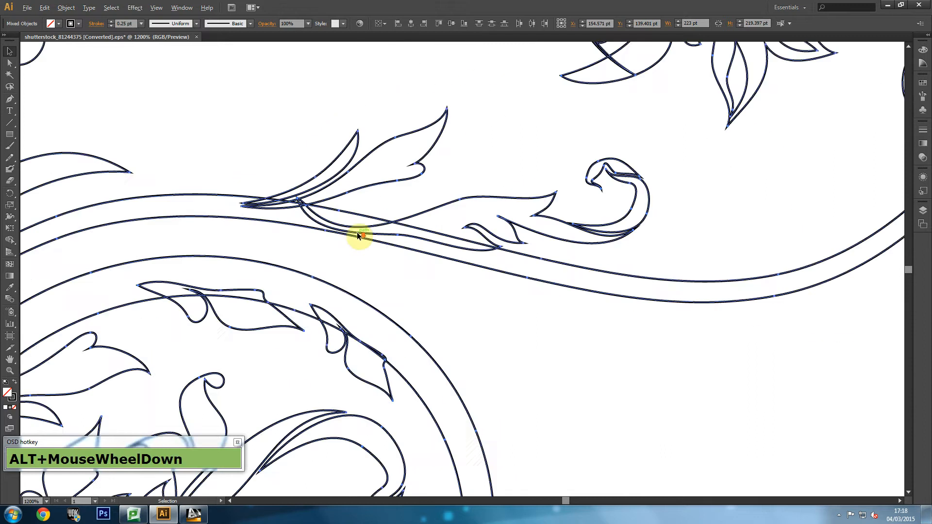
pyautogui.scroll(1, 269, 218)
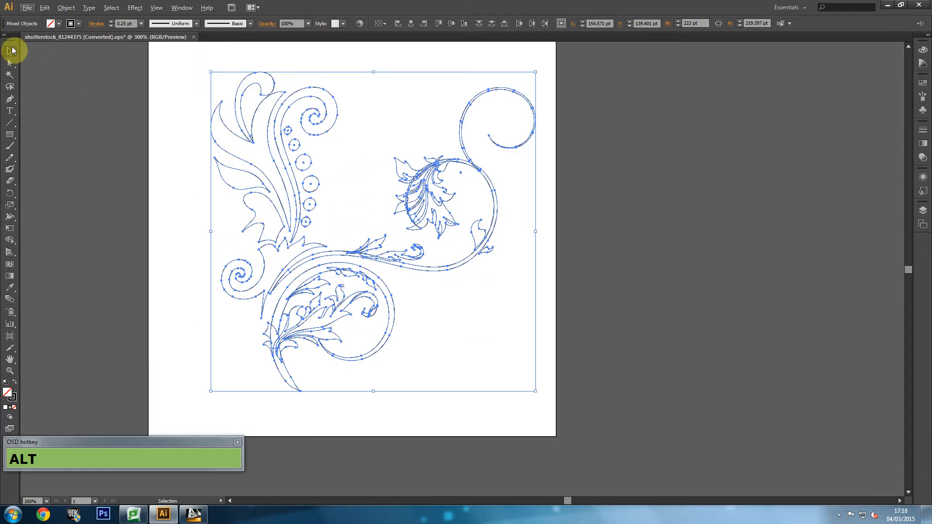
# - Reselect all of the outlined artwork with the Selection tool and merge its overlapping shapes with Pathfinder Unite
pyautogui.click(12, 50)
pyautogui.click(82, 84)
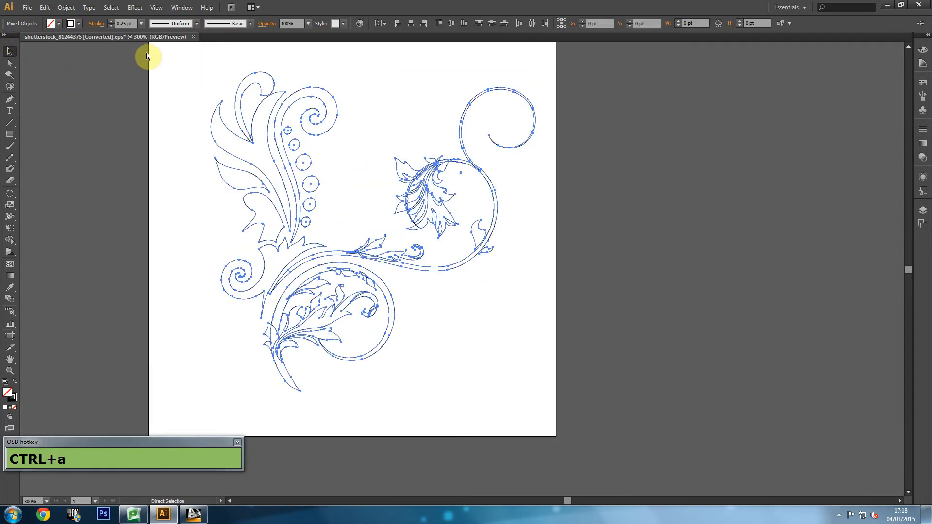
pyautogui.hotkey('ctrl', 'a')
pyautogui.click(149, 72)
pyautogui.moveTo(165, 64)
pyautogui.mouseDown()
pyautogui.moveTo(470, 270)
pyautogui.moveTo(560, 410)
pyautogui.moveTo(599, 435)
pyautogui.mouseUp()
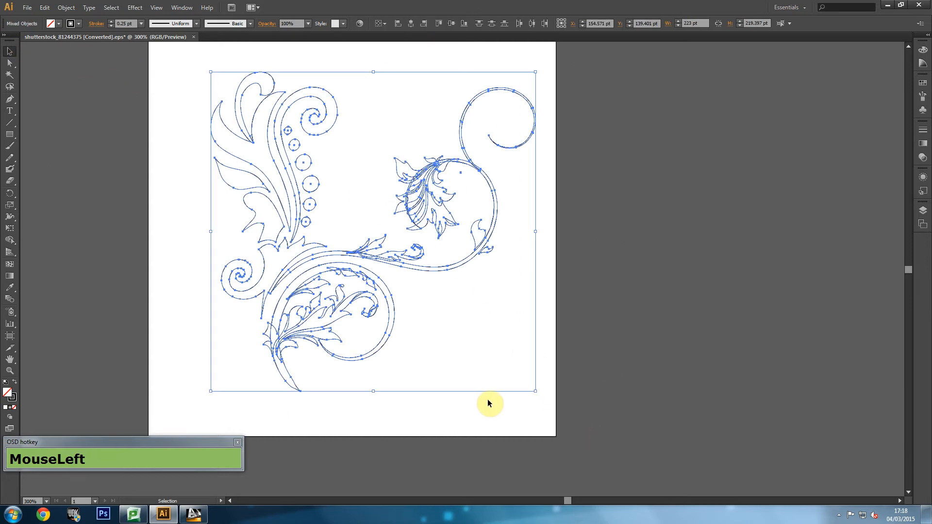
pyautogui.click(183, 8)
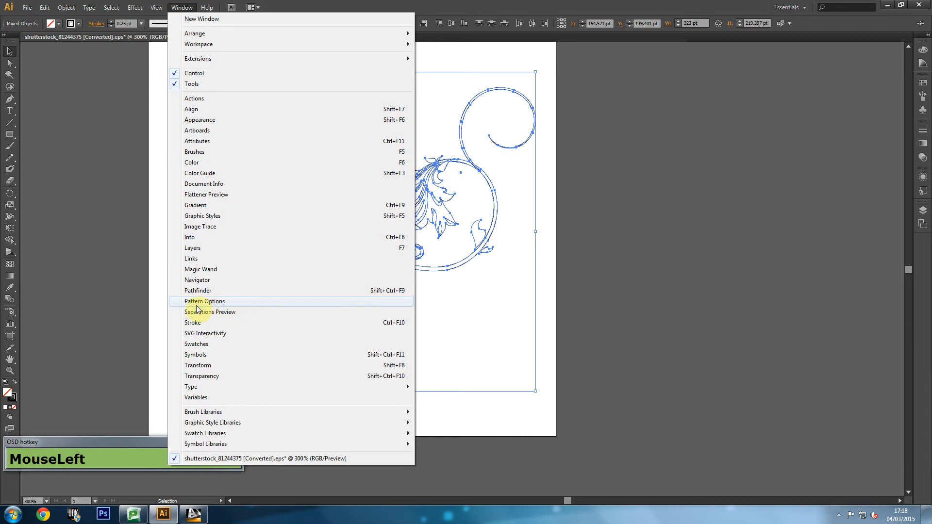
pyautogui.click(206, 292)
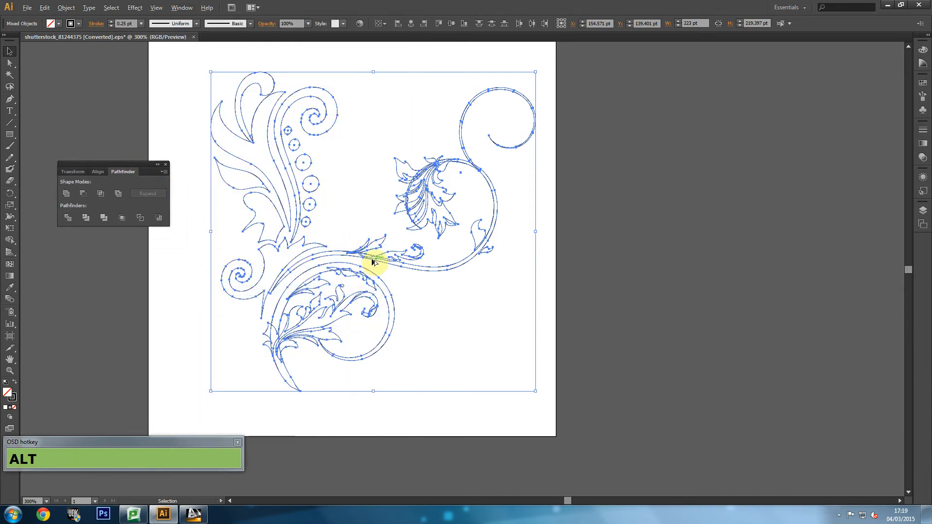
pyautogui.keyDown('alt'); pyautogui.scroll(7, 372, 265); pyautogui.keyUp('alt')
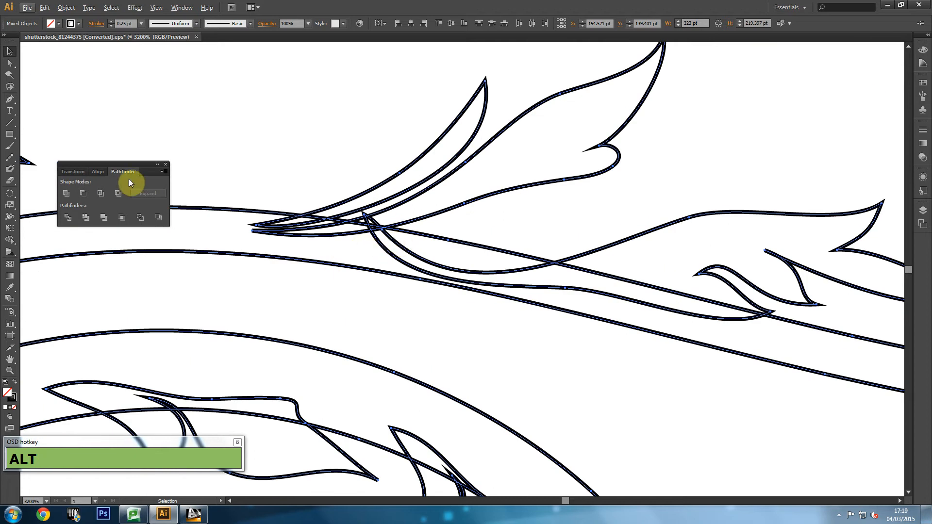
pyautogui.moveTo(131, 166); pyautogui.dragTo(252, 77)
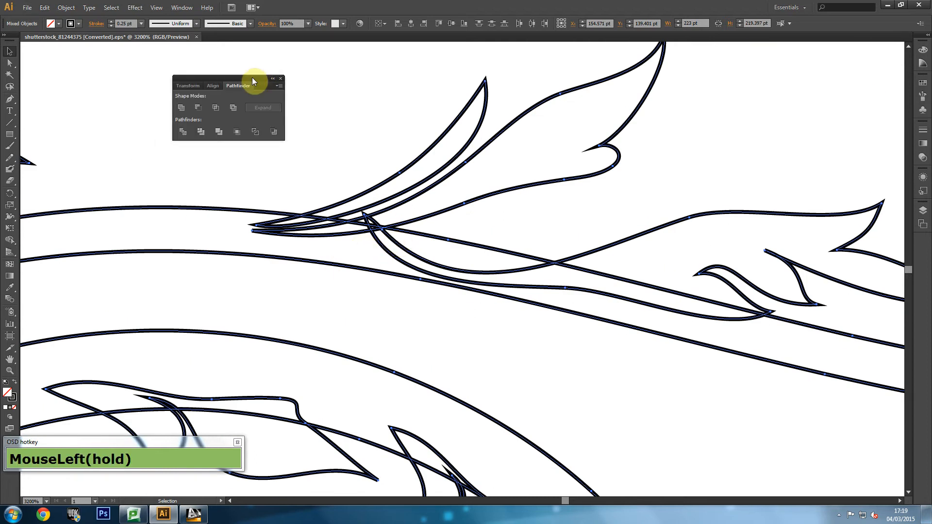
pyautogui.click(179, 108)
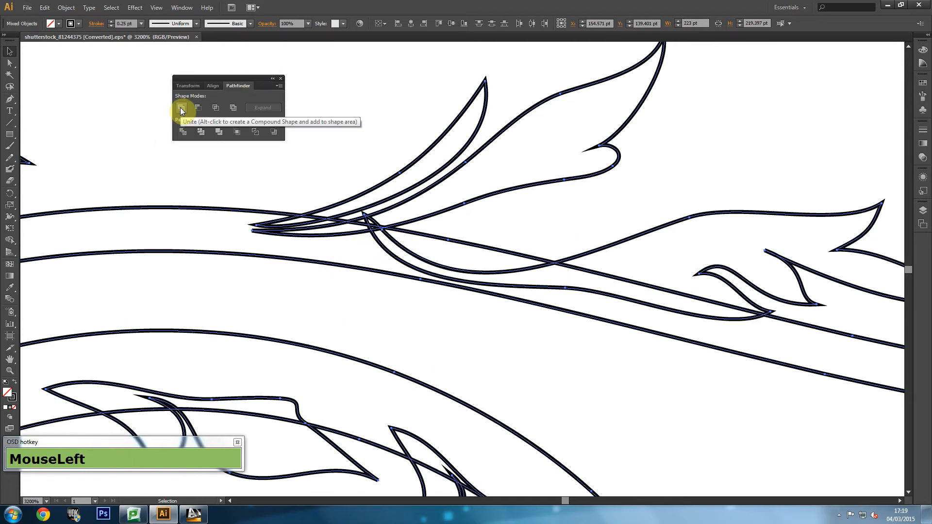
pyautogui.click(181, 109)
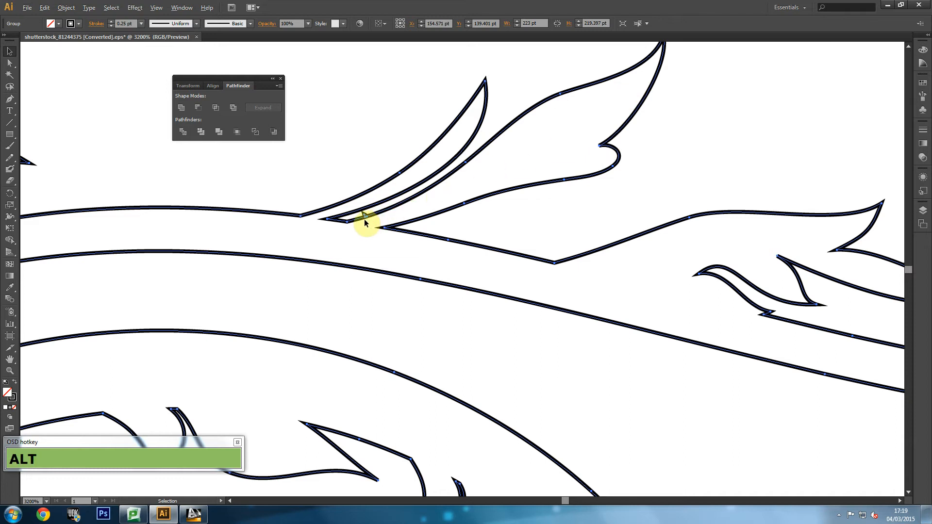
# - Try to delete the anchor point at the small stray spike near the leaf base with the Direct Selection tool
pyautogui.scroll(2, 367, 225)
pyautogui.moveTo(350, 197); pyautogui.dragTo(367, 204)
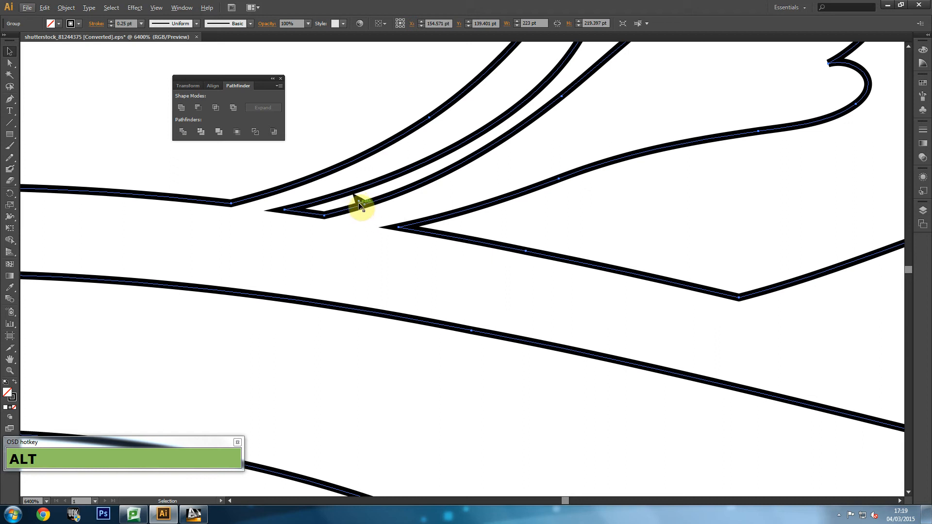
pyautogui.click(9, 64)
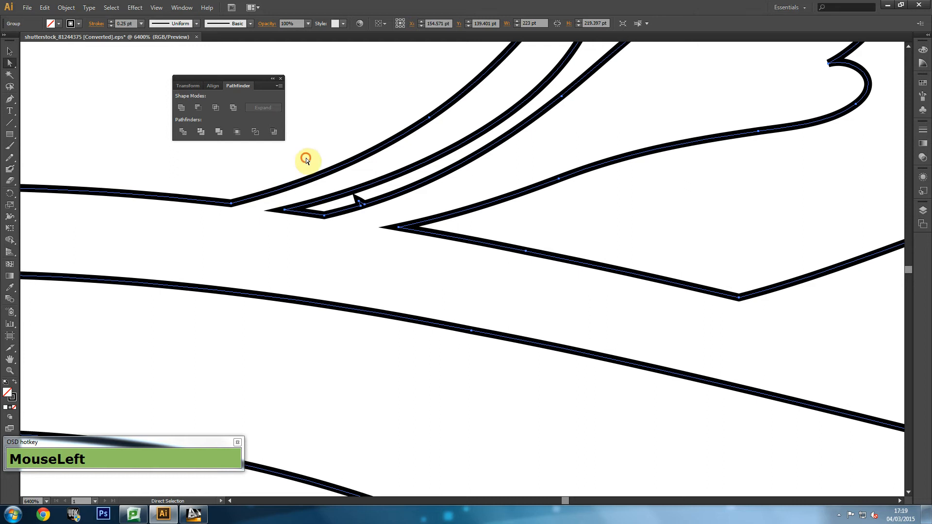
pyautogui.click(308, 158)
pyautogui.click(360, 205)
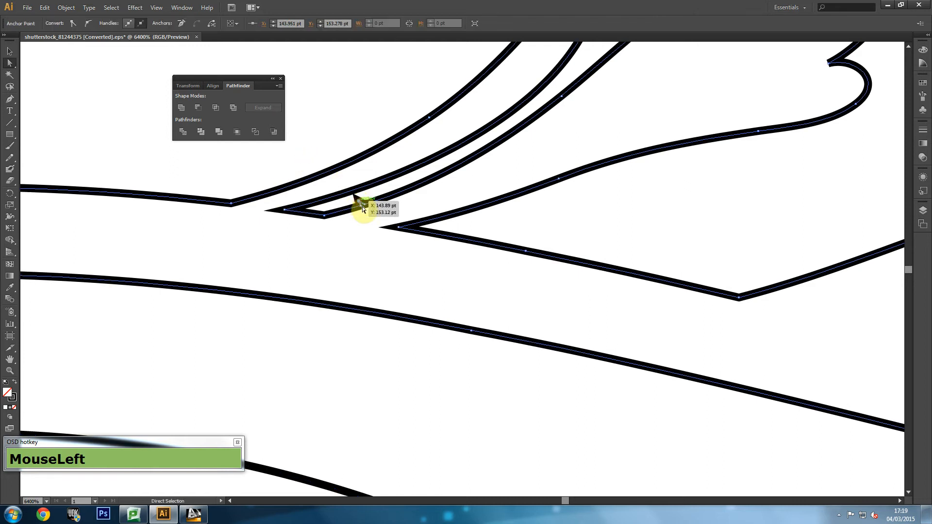
pyautogui.press('Delete')
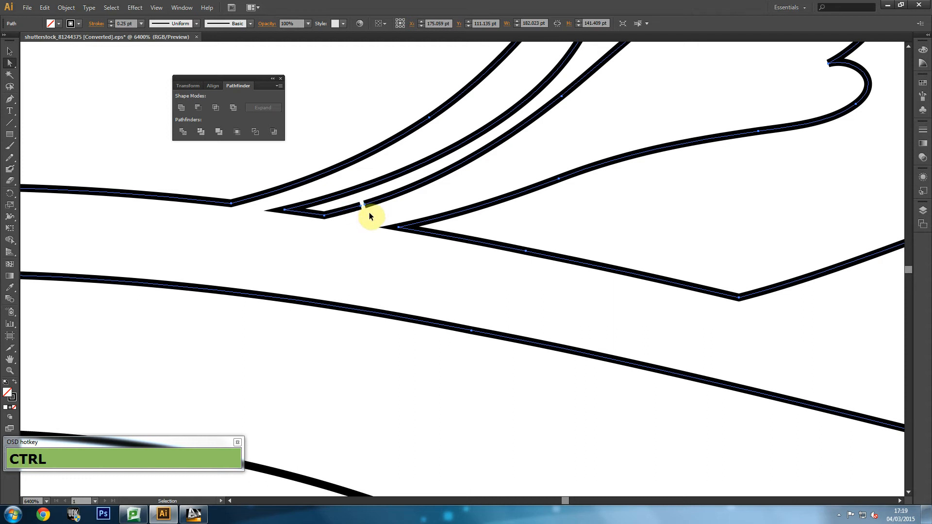
pyautogui.hotkey('ctrl', 'z')
# - Remove the stray spike's anchor point near the leaf base with the Delete Anchor Point tool
pyautogui.click(144, 166)
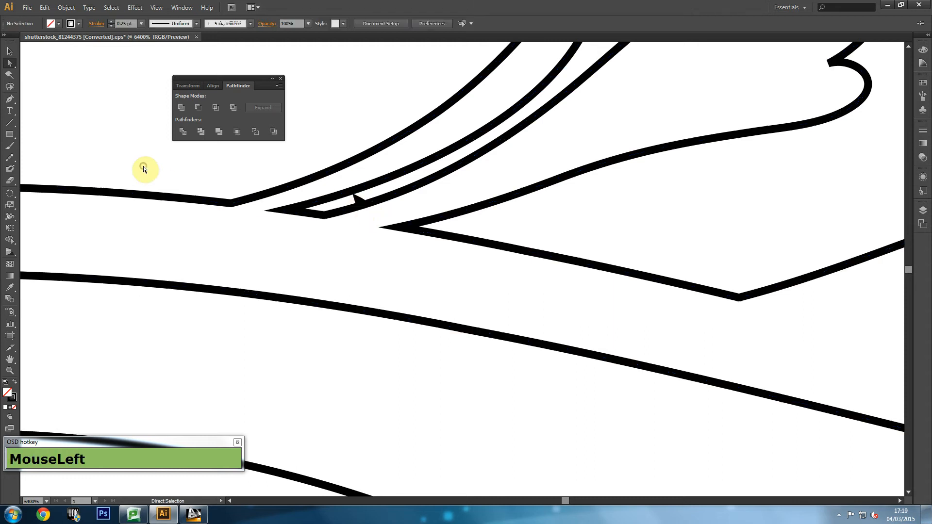
pyautogui.click(10, 101)
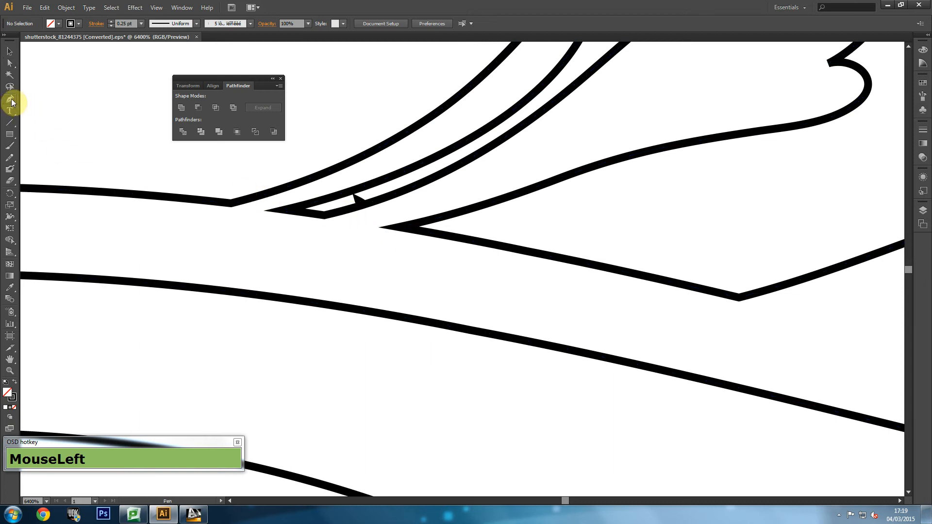
pyautogui.click(11, 101)
pyautogui.moveTo(11, 102); pyautogui.dragTo(34, 123)
pyautogui.click(377, 192)
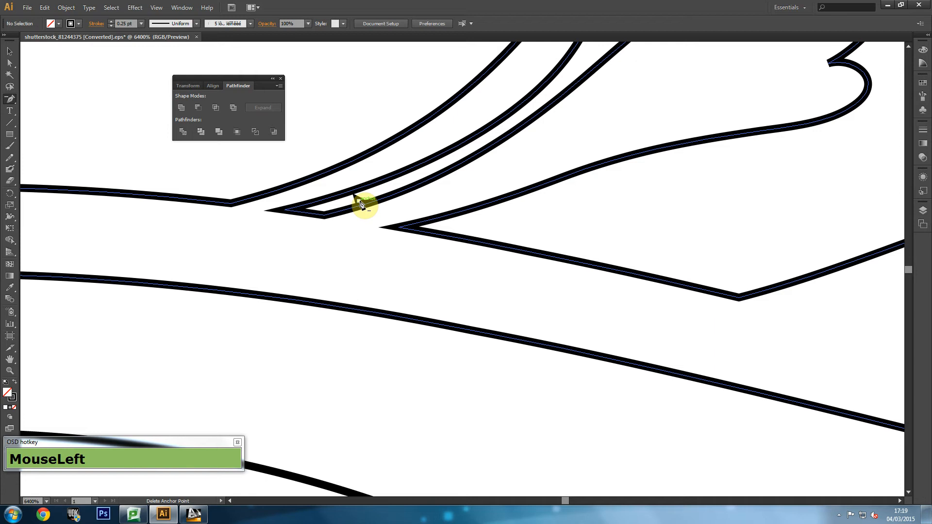
pyautogui.click(362, 205)
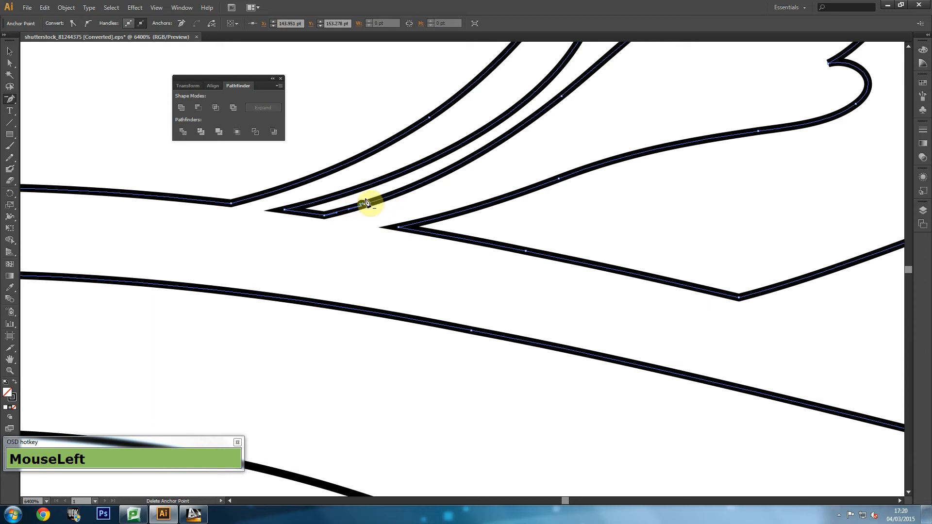
# - Try to delete the two neighbouring anchor points where the spike was, undoing each deletion
pyautogui.click(336, 213)
pyautogui.click(365, 208)
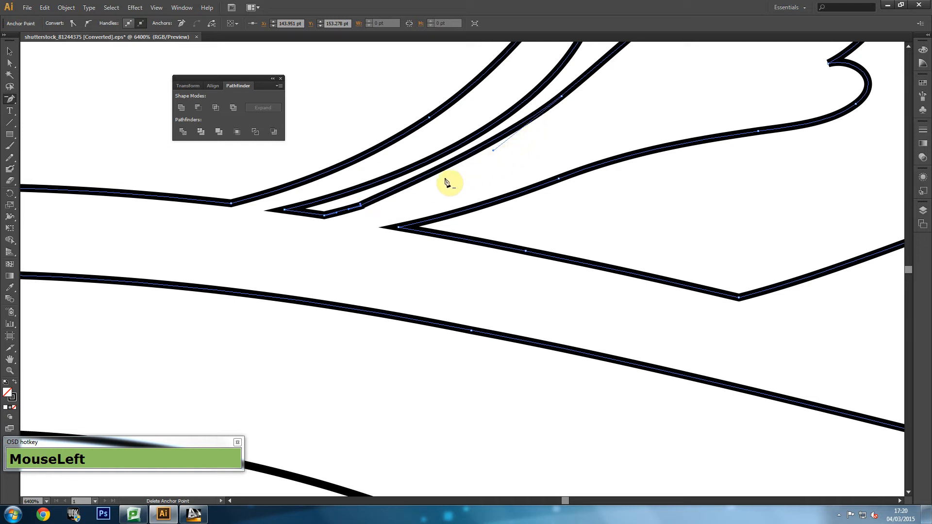
pyautogui.hotkey('ctrl', 'z')
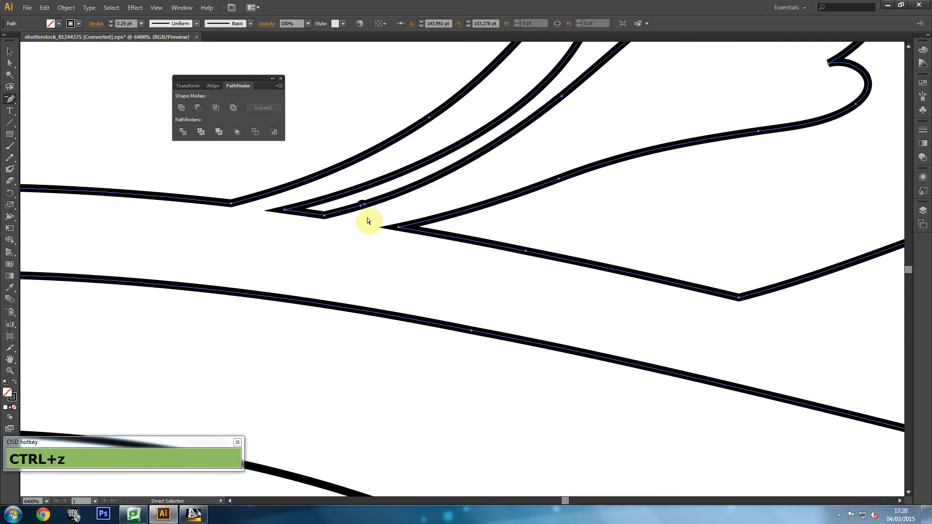
pyautogui.click(362, 207)
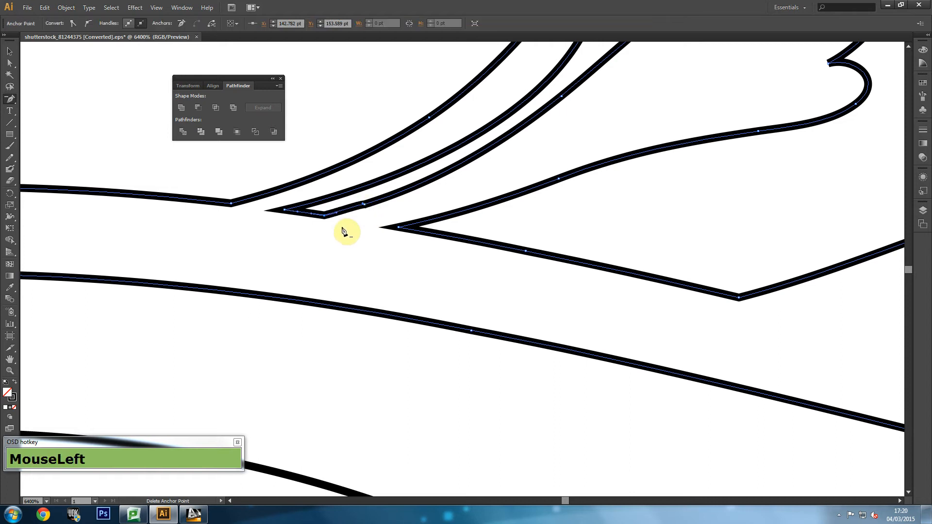
pyautogui.hotkey('ctrl', 'z')
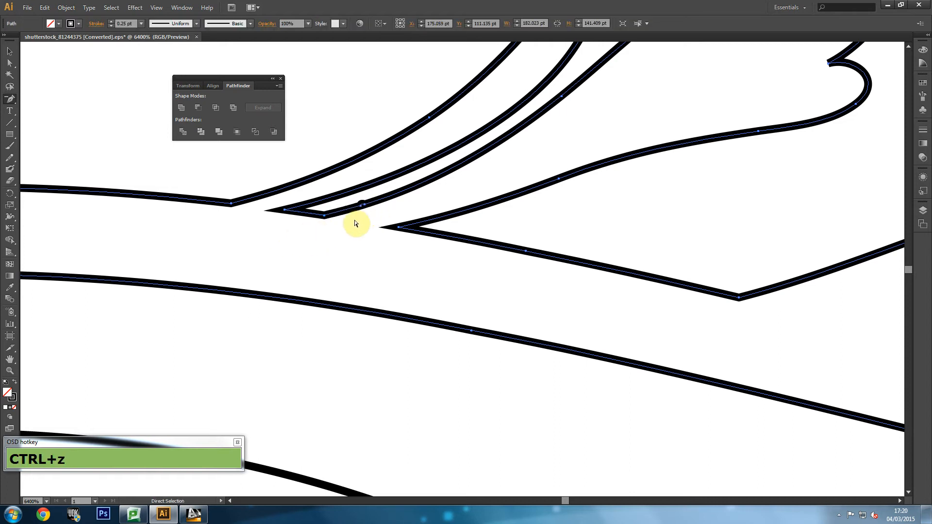
# - Try to convert the two adjacent anchor points near the leaf base to corner points, undoing a trial move of one
pyautogui.click(10, 65)
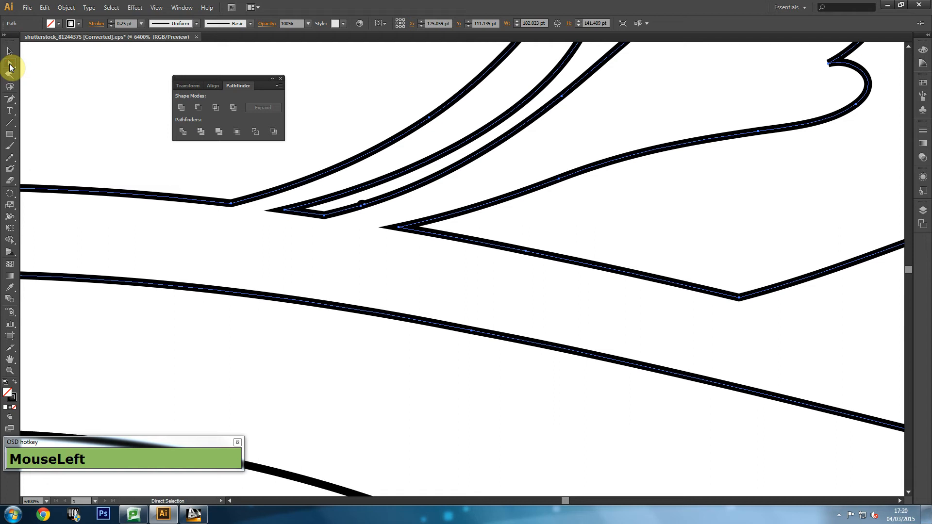
pyautogui.click(364, 205)
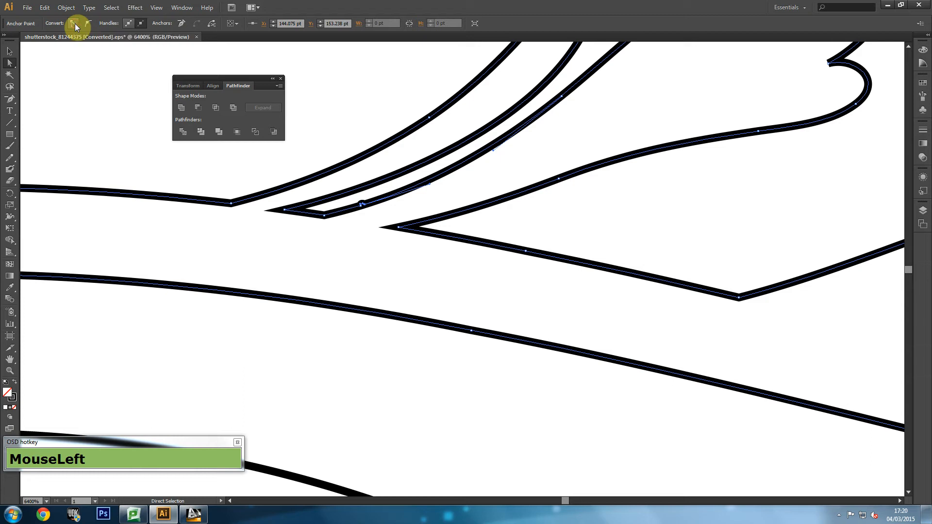
pyautogui.click(361, 206)
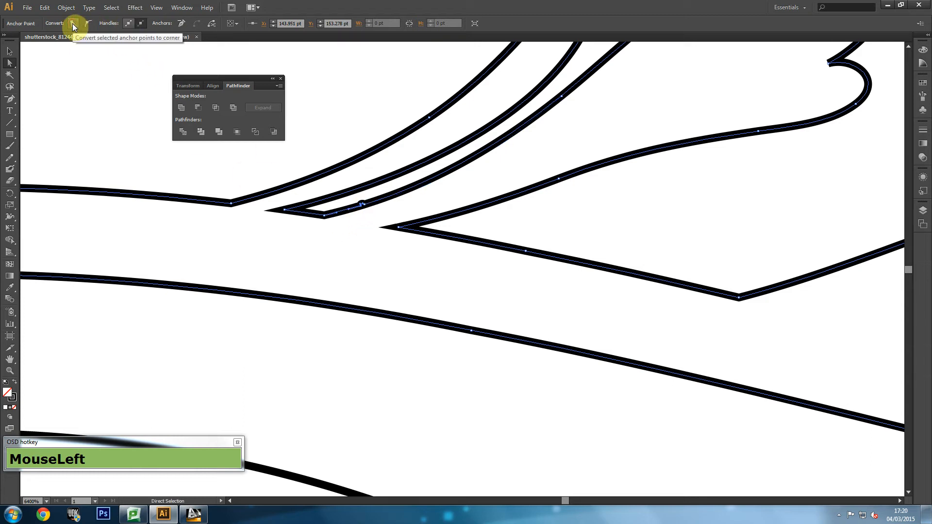
pyautogui.scroll(1, 364, 208)
pyautogui.moveTo(366, 206); pyautogui.dragTo(380, 210)
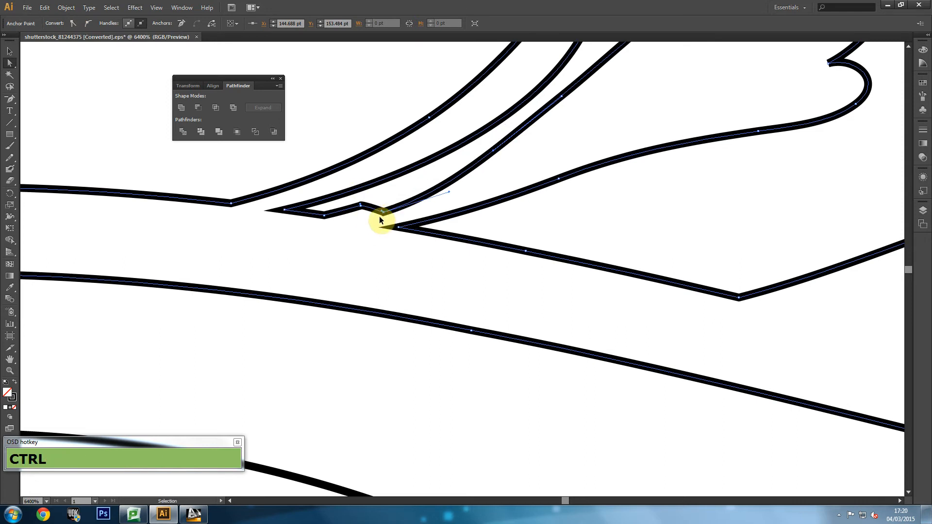
pyautogui.hotkey('ctrl', 'z')
pyautogui.click(365, 204)
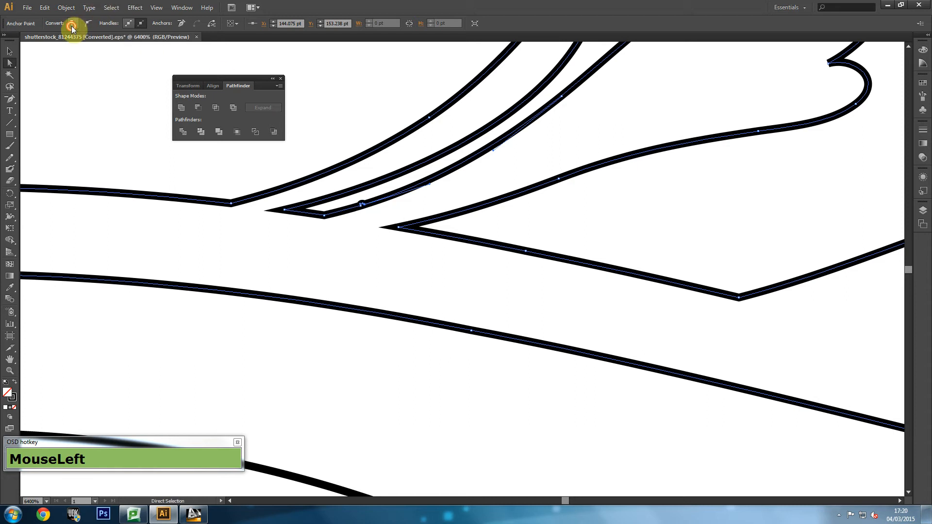
pyautogui.click(360, 206)
pyautogui.click(73, 24)
# - Try to reposition the closely spaced anchor points at the leaf base with the Direct Selection tool, undoing each move
pyautogui.scroll(-8, 348, 209)
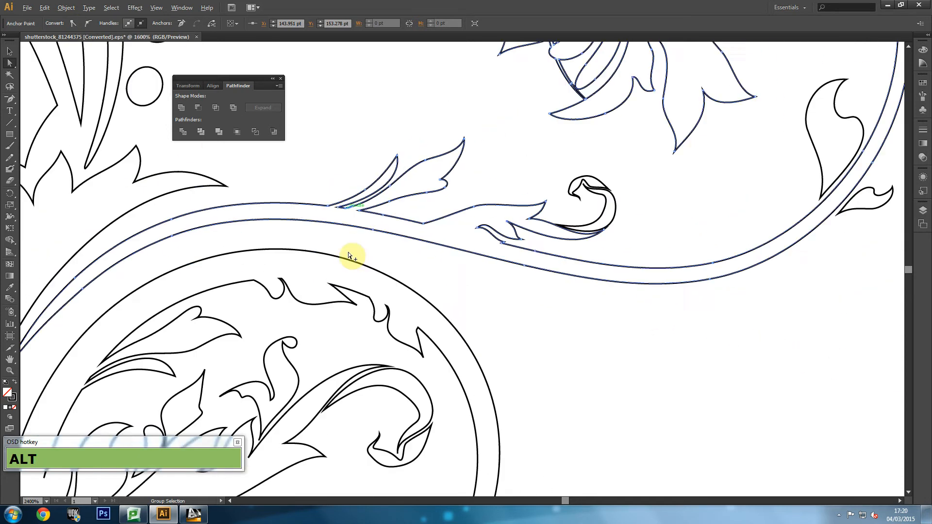
pyautogui.scroll(8, 332, 273)
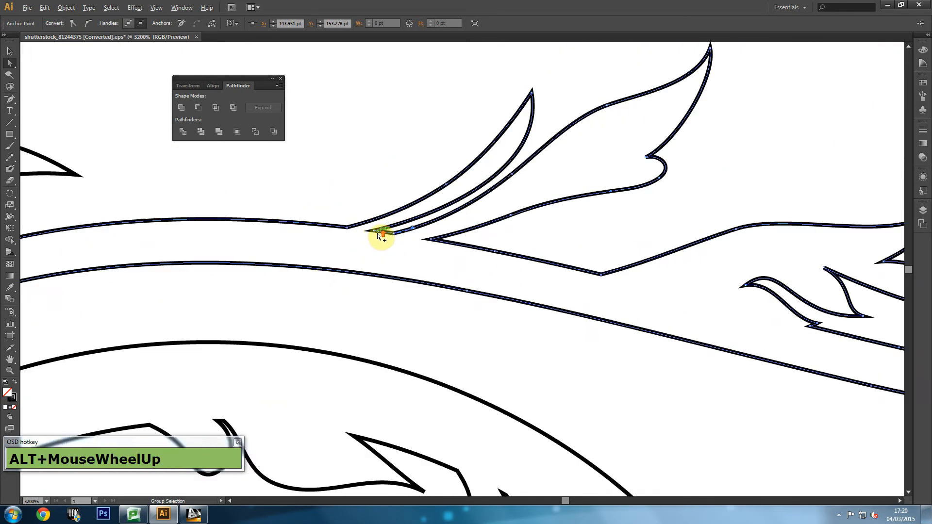
pyautogui.moveTo(475, 235); pyautogui.dragTo(409, 255)
pyautogui.hotkey('ctrl', 'z')
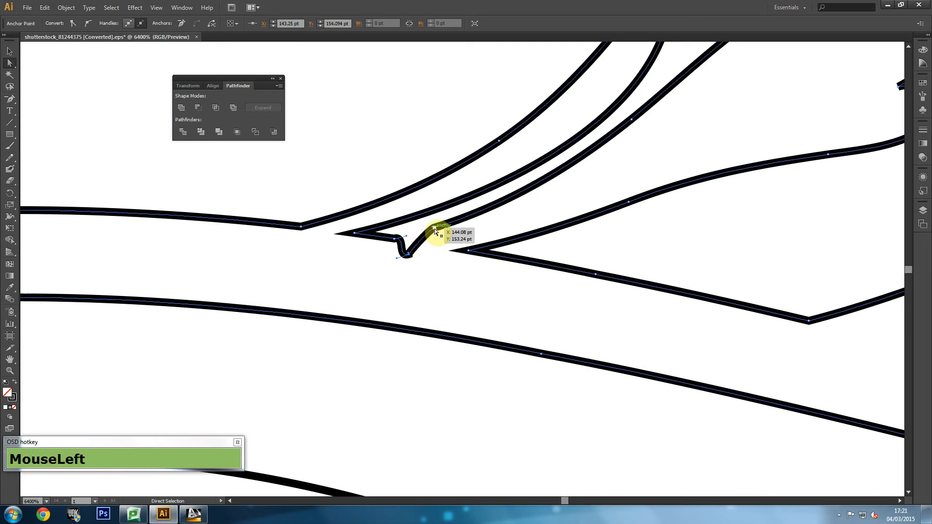
pyautogui.moveTo(433, 229); pyautogui.dragTo(434, 228)
pyautogui.hotkey('ctrl', 'z')
pyautogui.press('-')
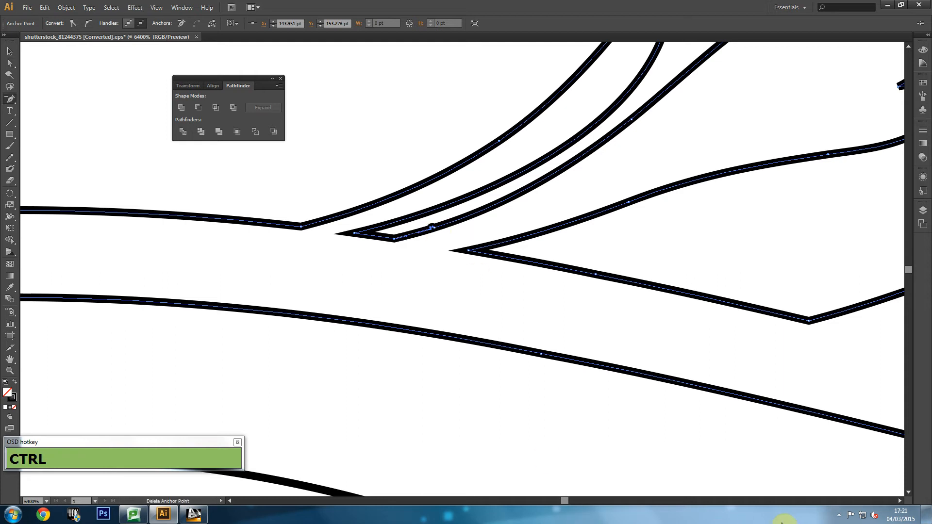
pyautogui.click(840, 515)
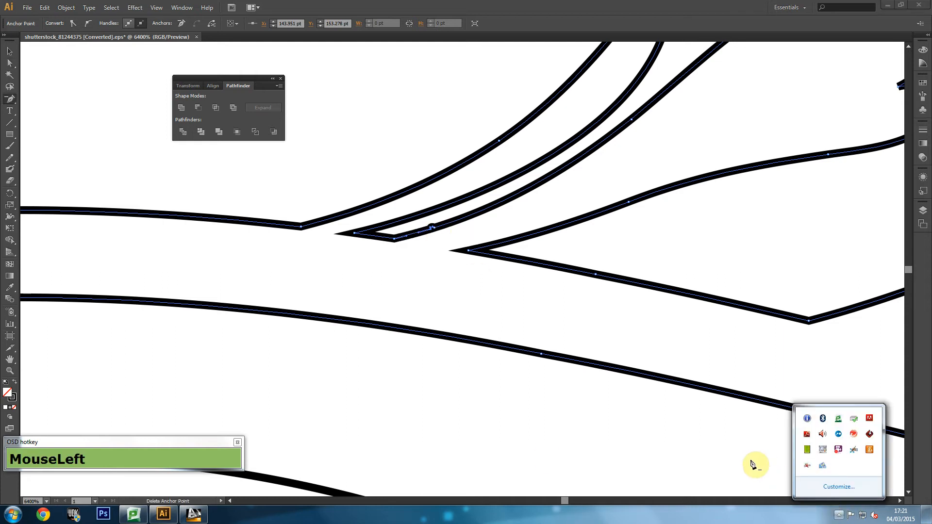
pyautogui.click(12, 64)
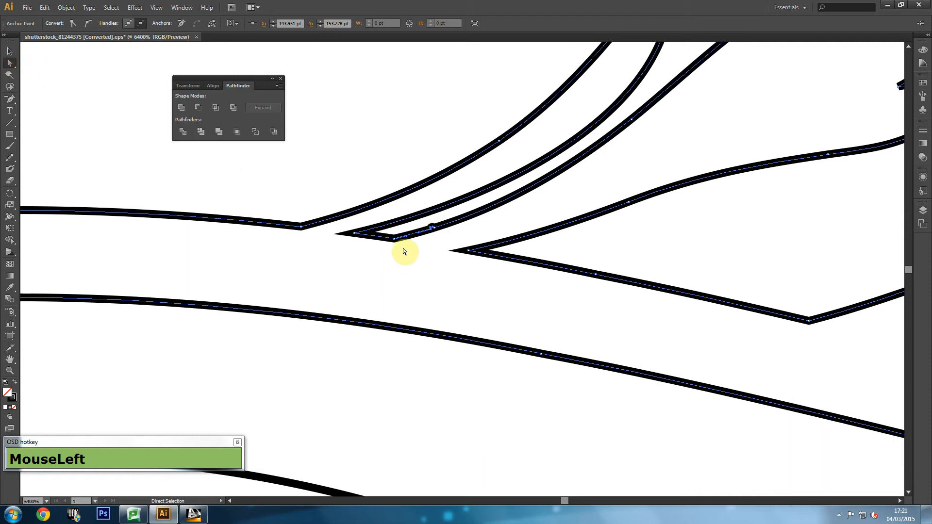
pyautogui.click(433, 231)
pyautogui.click(435, 229)
pyautogui.click(433, 239)
# - Draw an open, curved practice path with five anchor points on the empty pasteboard beside the artboard with the Pen tool
pyautogui.scroll(-6, 342, 214)
pyautogui.moveTo(352, 154); pyautogui.dragTo(391, 264)
pyautogui.scroll(1, 366, 206)
pyautogui.moveTo(366, 206); pyautogui.dragTo(358, 303)
pyautogui.moveTo(9, 98); pyautogui.dragTo(36, 97)
pyautogui.moveTo(183, 326); pyautogui.dragTo(637, 245)
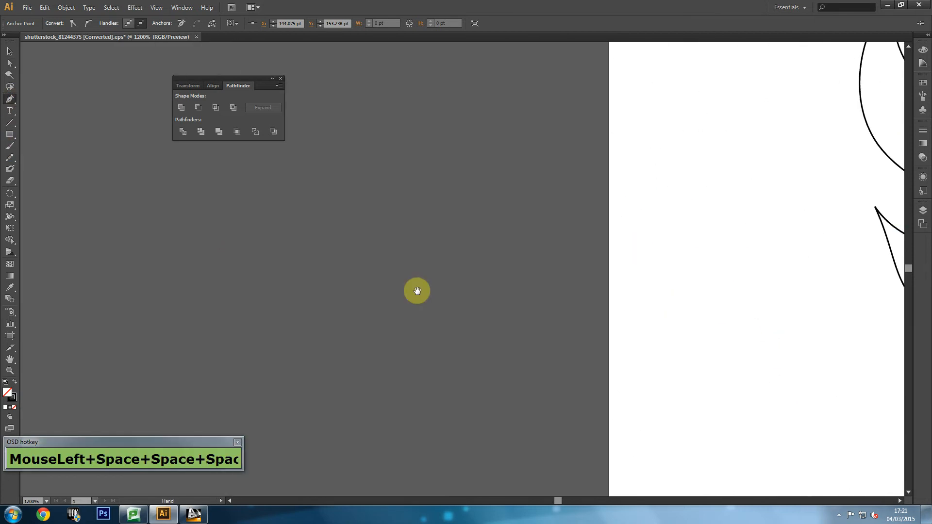
pyautogui.moveTo(323, 311); pyautogui.dragTo(516, 308)
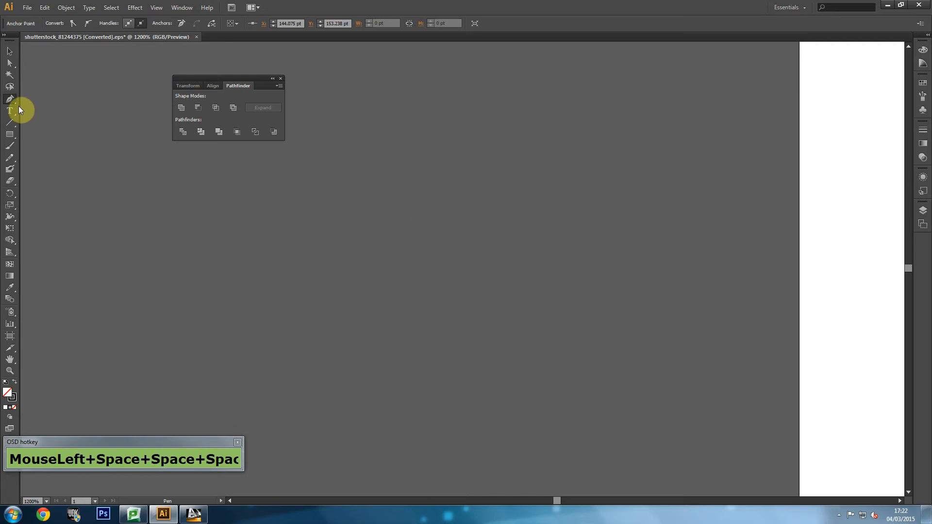
pyautogui.moveTo(430, 168); pyautogui.dragTo(426, 167)
pyautogui.moveTo(340, 241); pyautogui.dragTo(335, 252)
pyautogui.moveTo(349, 287); pyautogui.dragTo(365, 346)
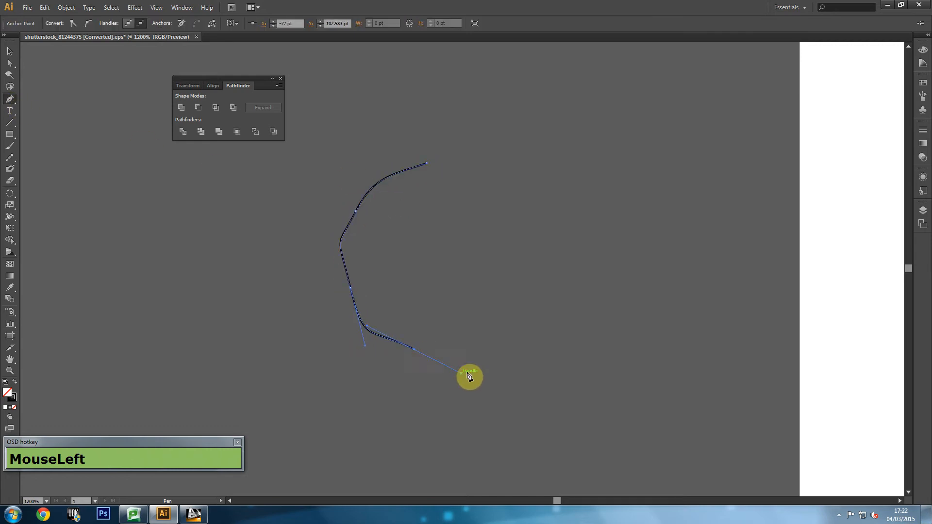
pyautogui.moveTo(509, 361); pyautogui.dragTo(549, 349)
# - Reshape the lower bend of the practice path by adjusting the direction handles and position of its last two anchor points
pyautogui.click(9, 63)
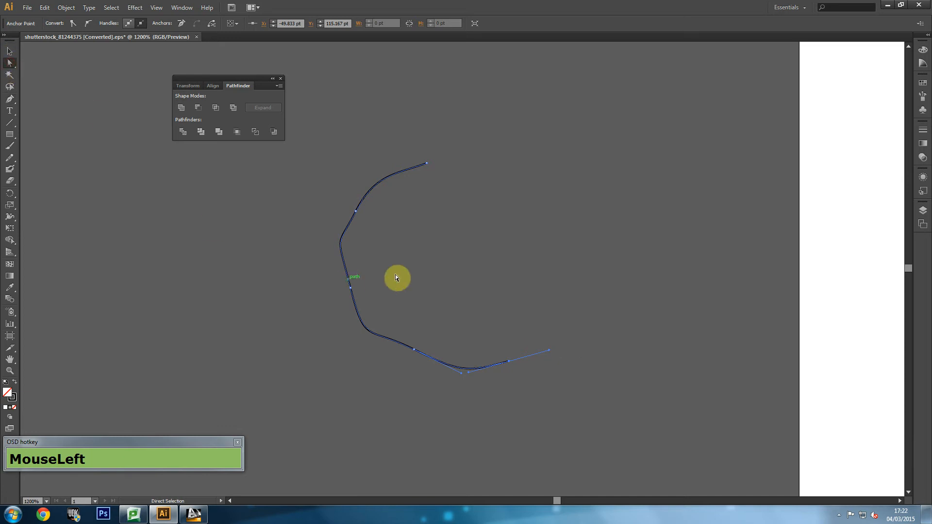
pyautogui.keyDown('alt'); pyautogui.scroll(1, 456, 403); pyautogui.keyUp('alt')
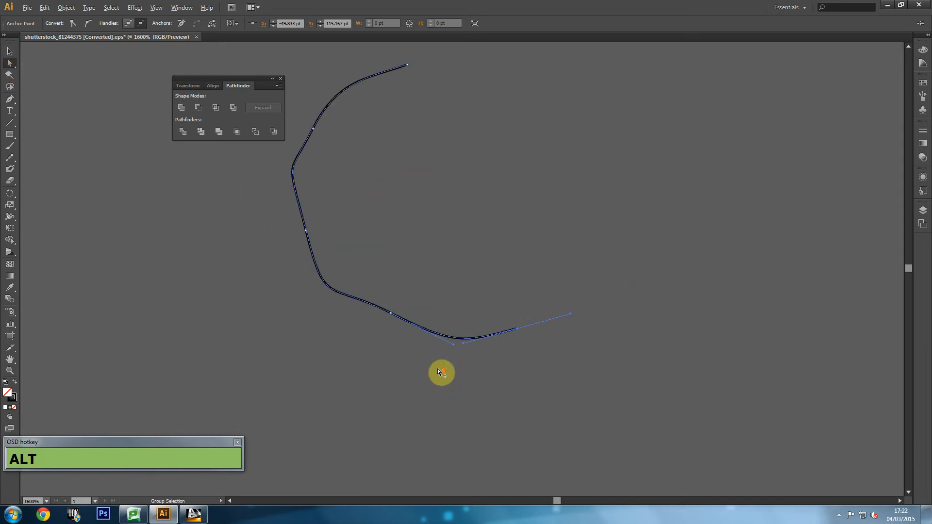
pyautogui.click(516, 329)
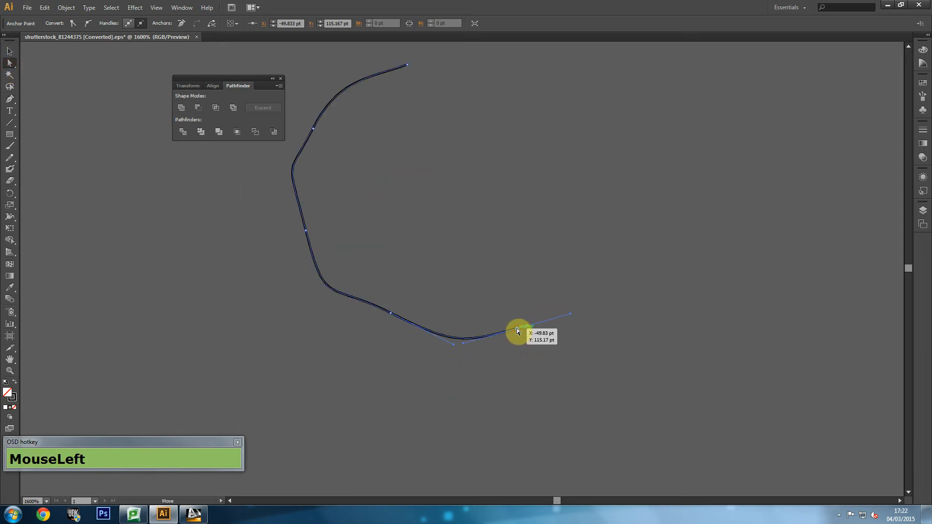
pyautogui.moveTo(464, 347); pyautogui.dragTo(484, 378)
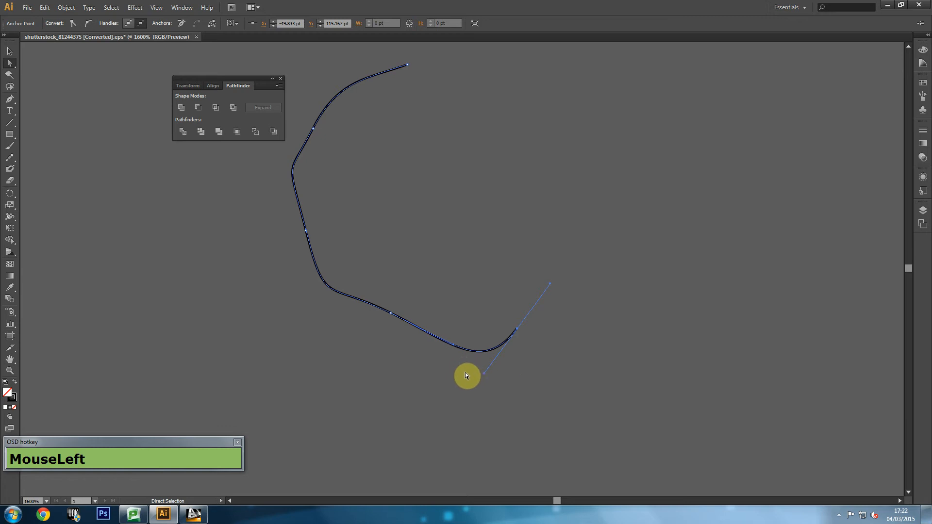
pyautogui.keyDown('alt'); pyautogui.scroll(2, 501, 383); pyautogui.keyUp('alt')
pyautogui.moveTo(281, 248); pyautogui.dragTo(534, 316)
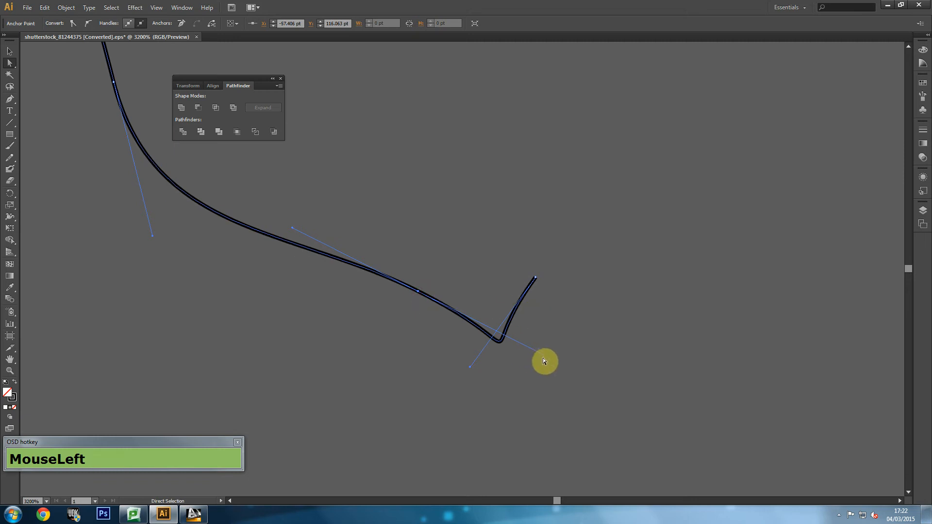
pyautogui.moveTo(543, 357); pyautogui.dragTo(516, 366)
pyautogui.moveTo(418, 292)
pyautogui.mouseDown()
pyautogui.moveTo(369, 285)
pyautogui.moveTo(417, 294)
pyautogui.mouseUp()
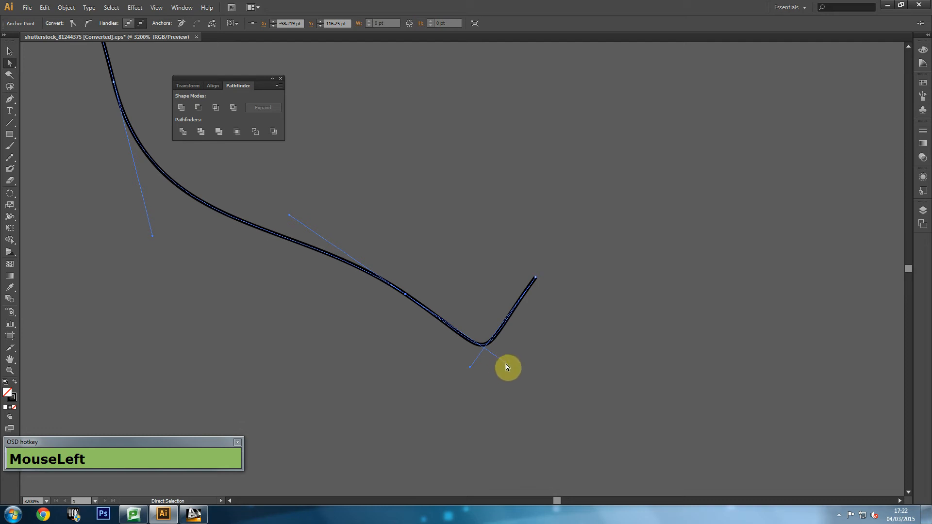
# - Straighten the lower segments of the practice path by retracting their direction handles into the anchor points
pyautogui.moveTo(505, 365); pyautogui.dragTo(408, 297)
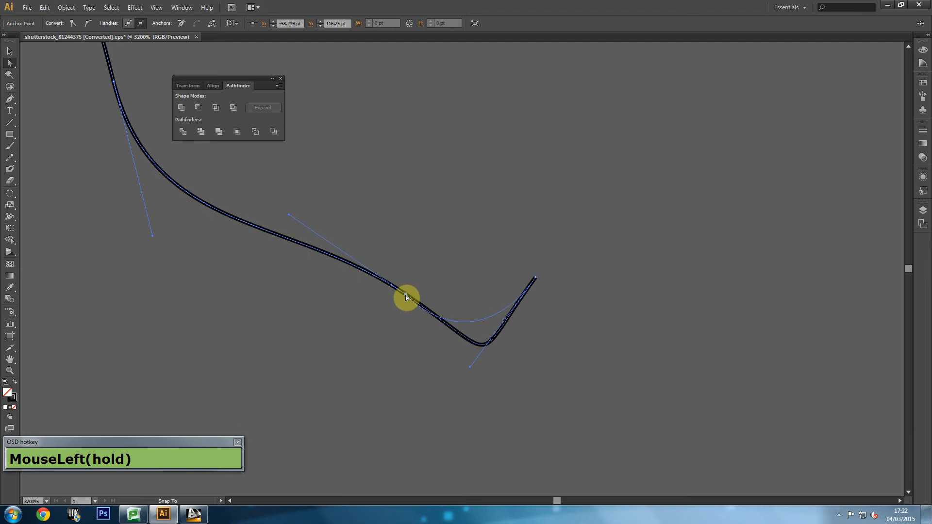
pyautogui.moveTo(406, 295); pyautogui.dragTo(406, 295)
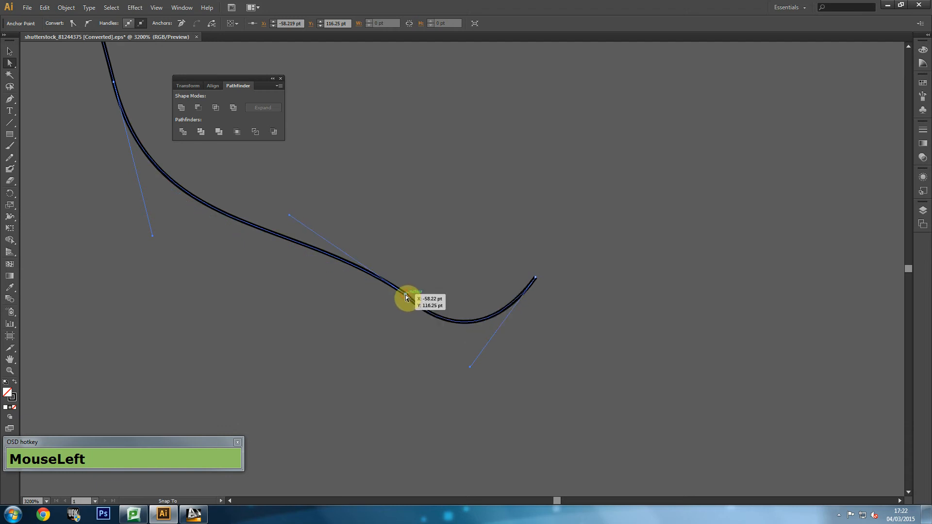
pyautogui.moveTo(470, 368); pyautogui.dragTo(535, 278)
pyautogui.click(9, 62)
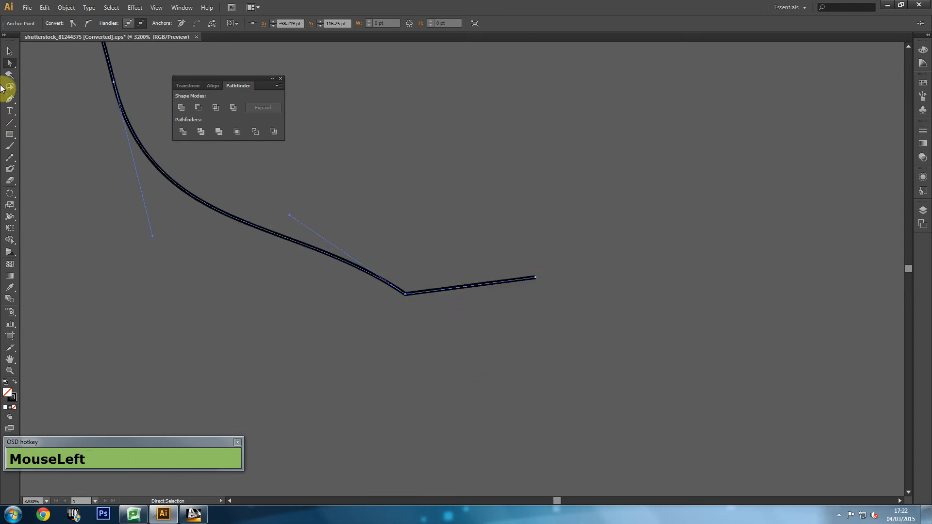
pyautogui.moveTo(116, 165); pyautogui.dragTo(304, 356)
pyautogui.moveTo(340, 388); pyautogui.dragTo(301, 235)
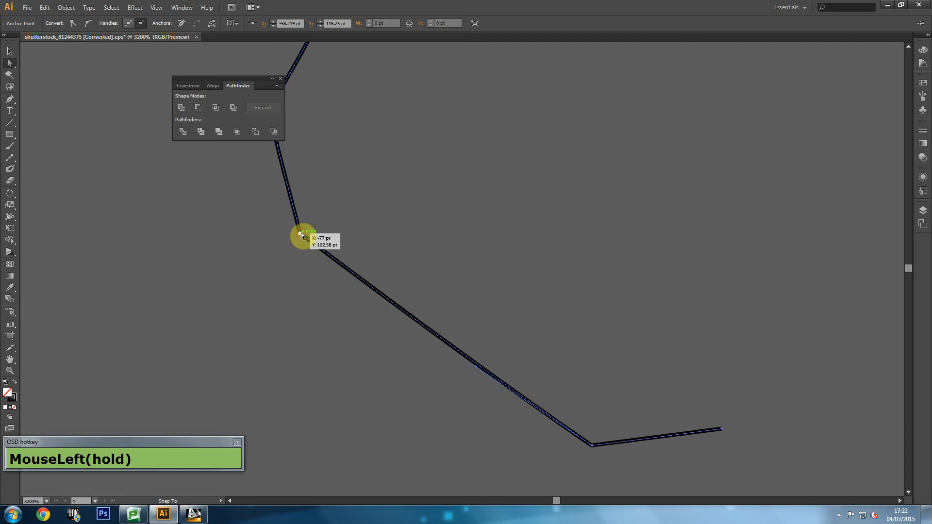
# - Delete the whole practice path from the pasteboard with the Selection tool
pyautogui.scroll(-3, 336, 329)
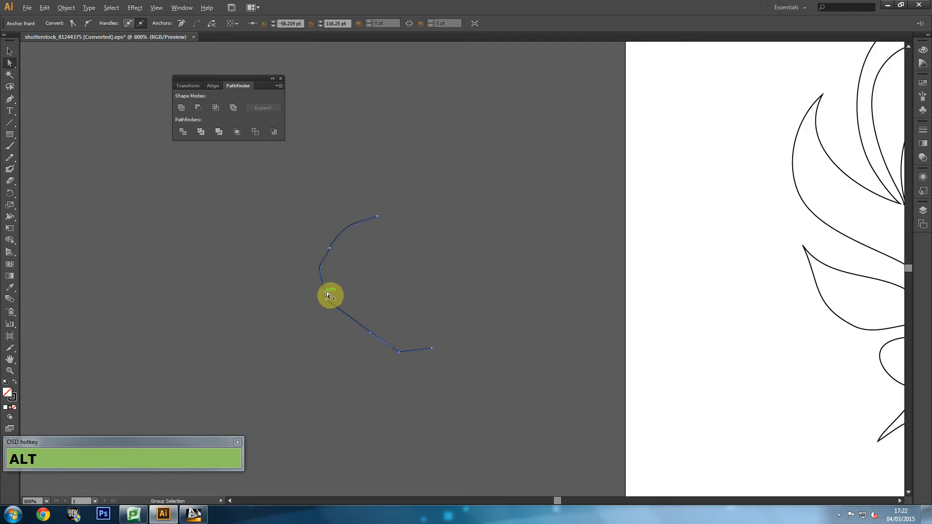
pyautogui.scroll(1, 327, 293)
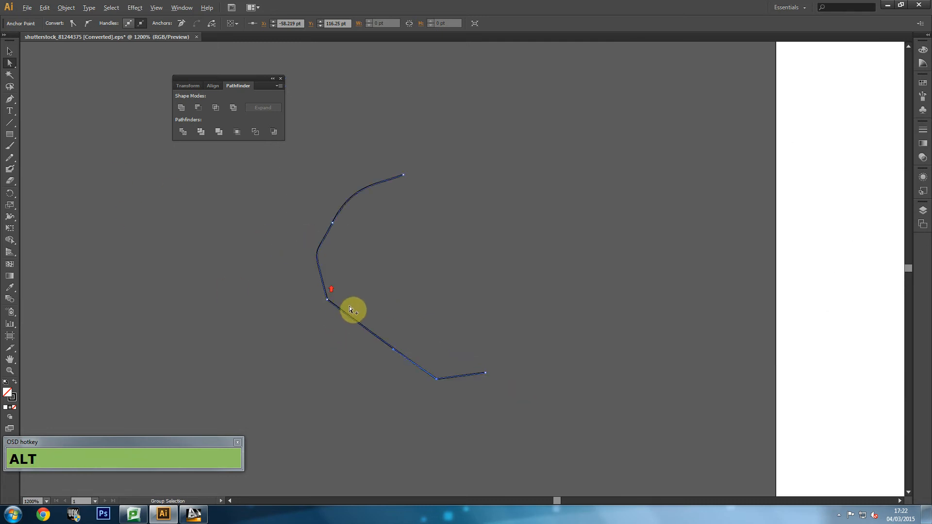
pyautogui.click(10, 50)
pyautogui.press('Delete')
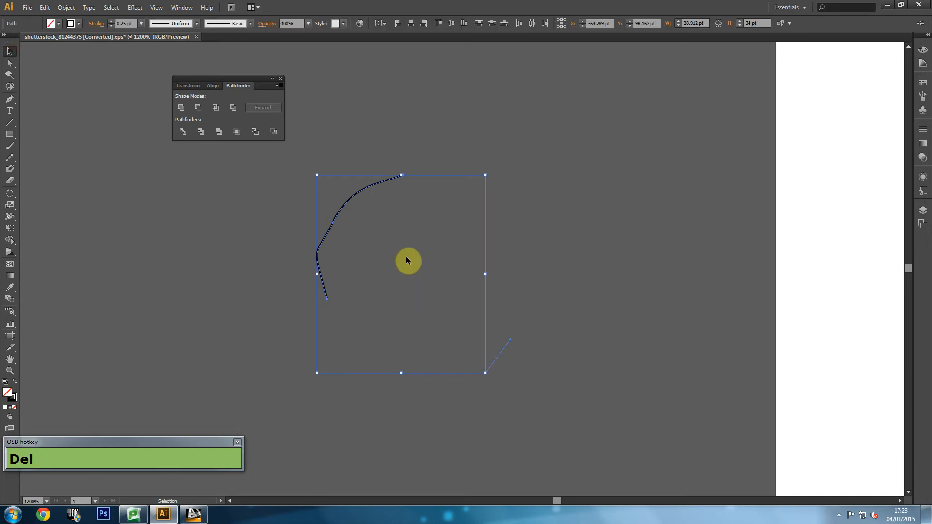
# - Slightly nudge the anchor point beside the narrow leaf's base with the Direct Selection tool, and deselect the outline
pyautogui.moveTo(739, 406); pyautogui.dragTo(51, 165)
pyautogui.moveTo(558, 271); pyautogui.dragTo(222, 129)
pyautogui.moveTo(662, 213); pyautogui.dragTo(576, 234)
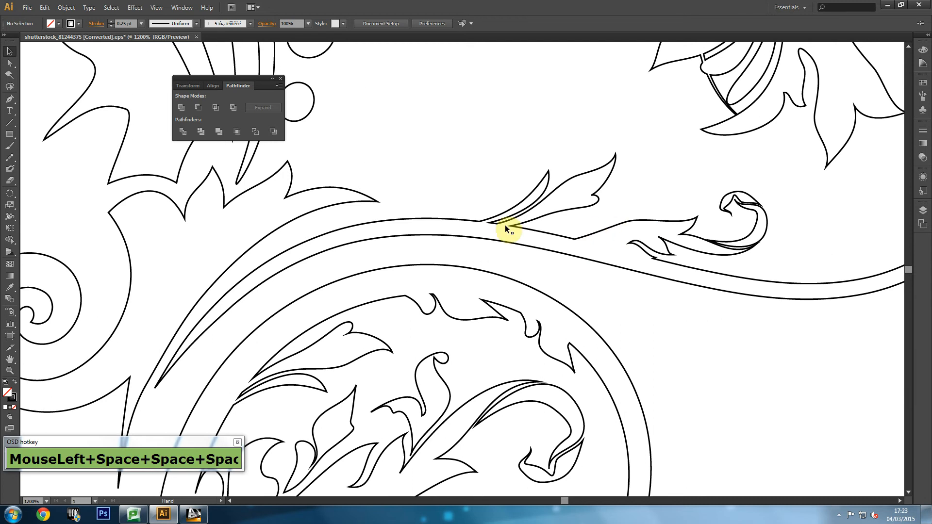
pyautogui.scroll(5, 500, 217)
pyautogui.click(524, 208)
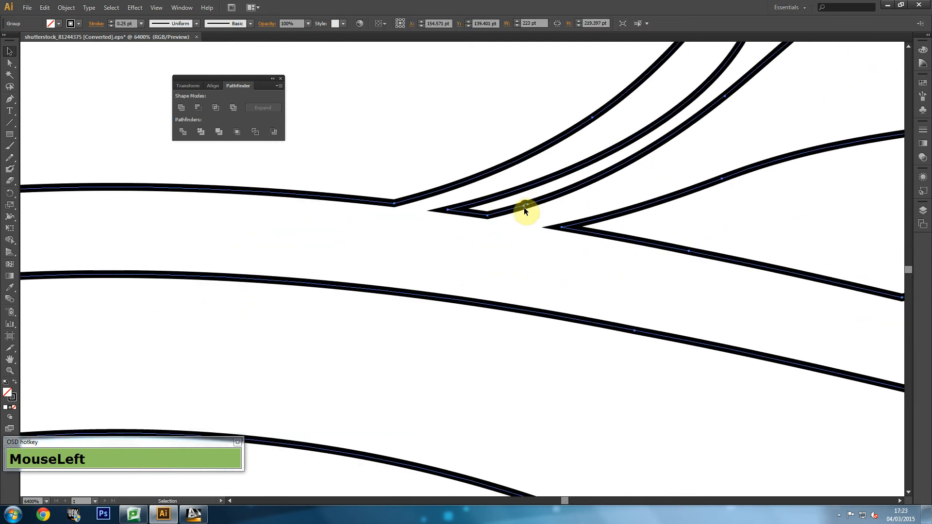
pyautogui.click(10, 62)
pyautogui.click(524, 230)
pyautogui.click(528, 205)
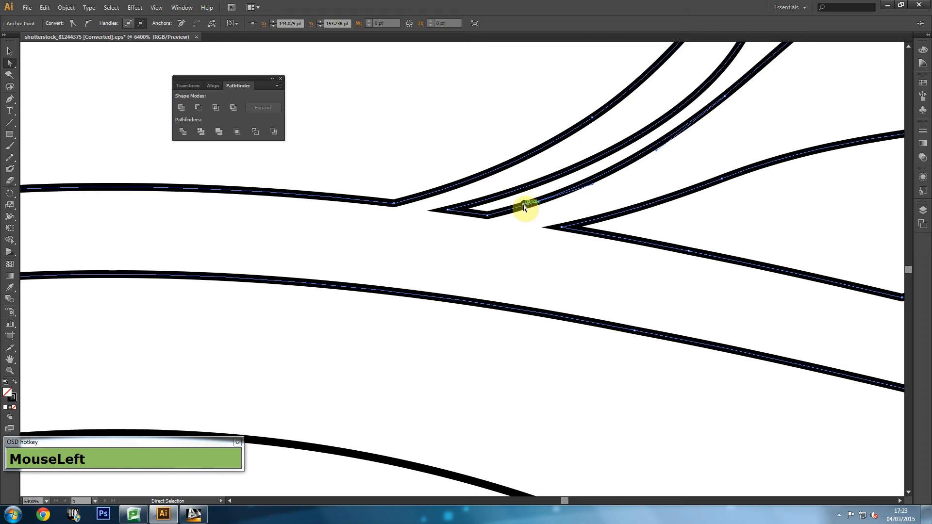
pyautogui.moveTo(524, 207); pyautogui.dragTo(529, 207)
pyautogui.click(504, 223)
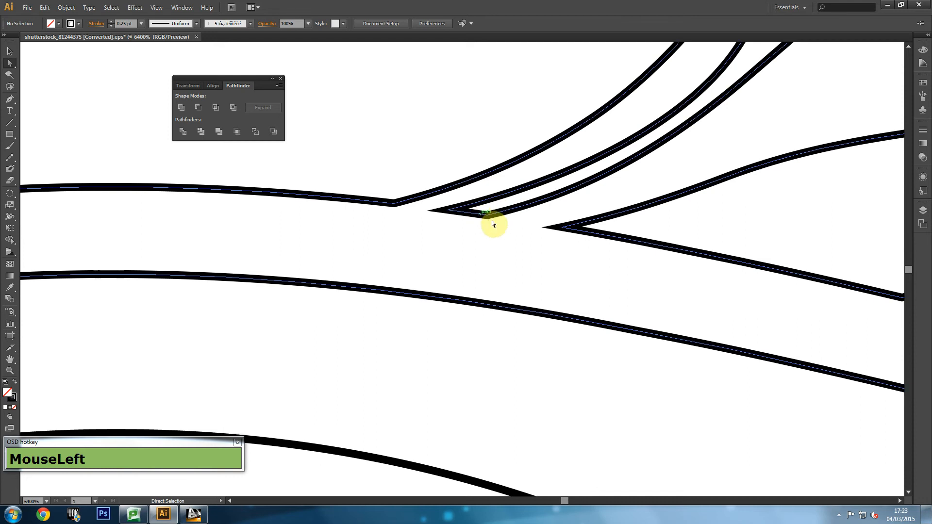
# - Try deleting each of the two close anchor points at the notch where the small leaf meets the stem, undoing each deletion
pyautogui.keyDown('alt'); pyautogui.scroll(-3, 448, 227); pyautogui.keyUp('alt')
pyautogui.keyDown('alt'); pyautogui.scroll(-1, 448, 226); pyautogui.keyUp('alt')
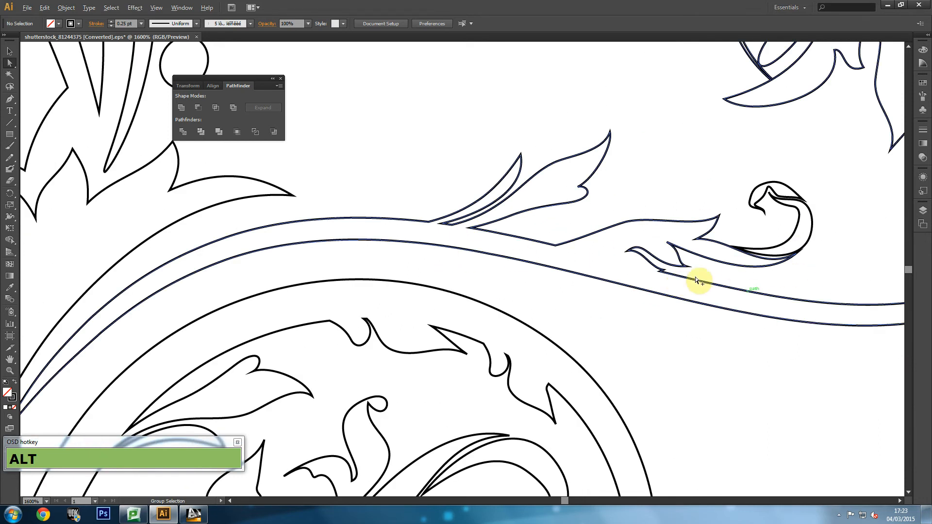
pyautogui.keyDown('alt'); pyautogui.scroll(3, 818, 323); pyautogui.keyUp('alt')
pyautogui.moveTo(462, 221); pyautogui.dragTo(587, 291)
pyautogui.click(517, 240)
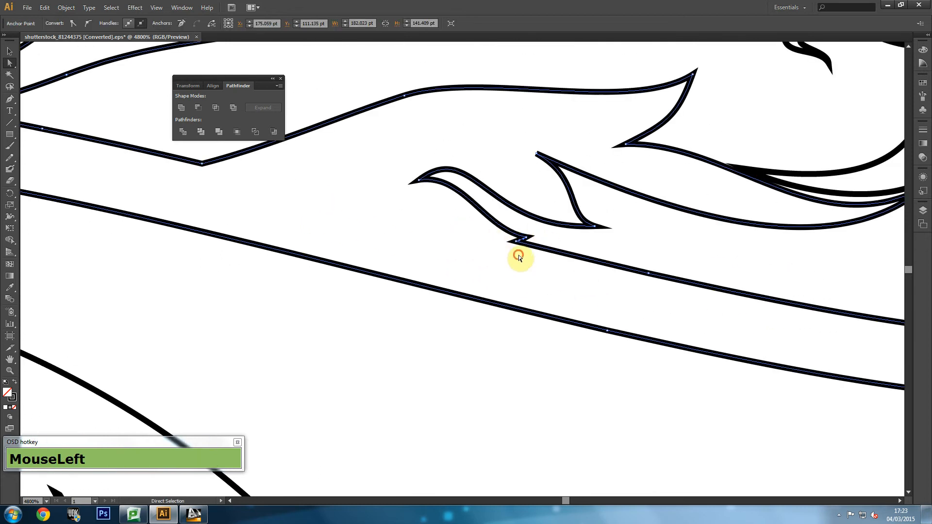
pyautogui.click(518, 256)
pyautogui.click(523, 242)
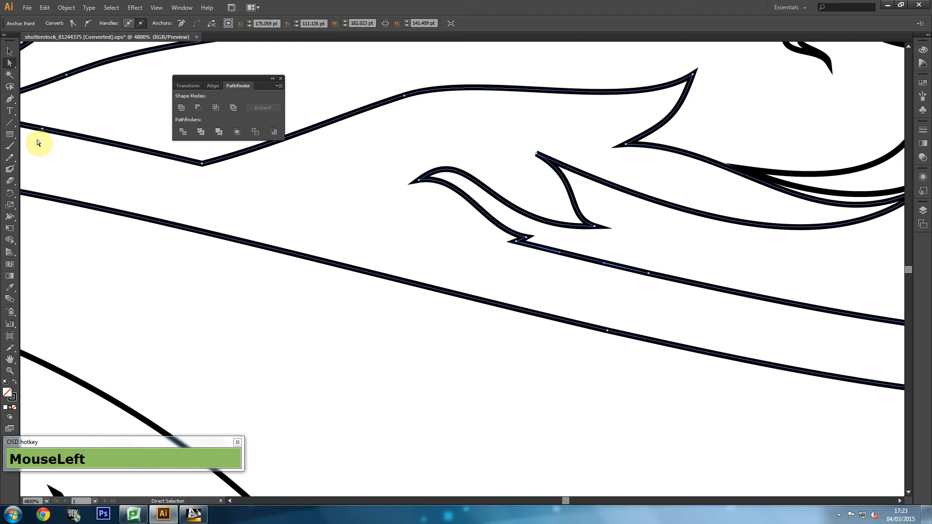
pyautogui.moveTo(10, 100); pyautogui.dragTo(80, 123)
pyautogui.click(528, 240)
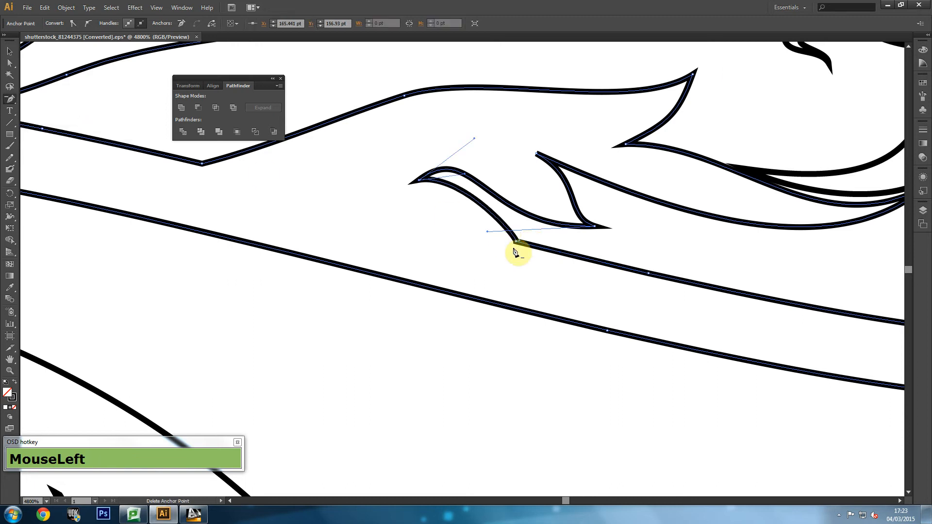
pyautogui.hotkey('ctrl', 'z')
pyautogui.click(517, 243)
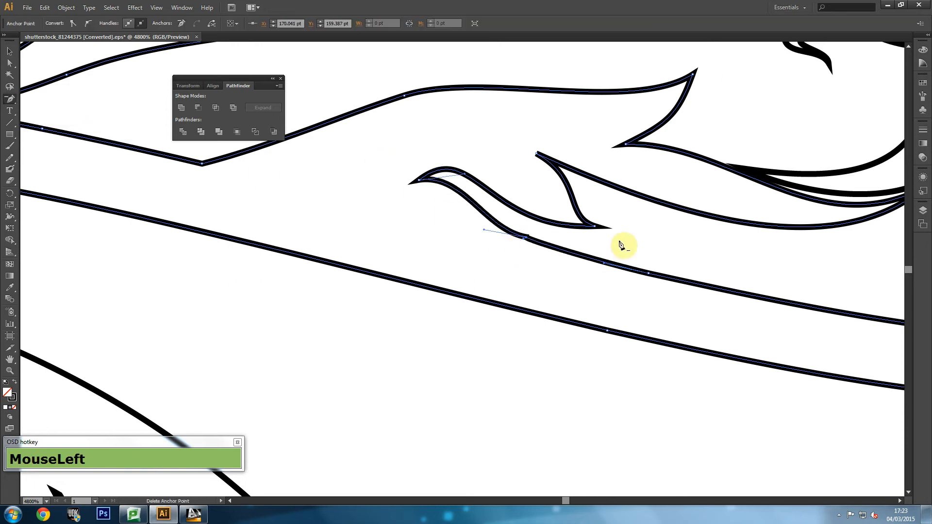
pyautogui.hotkey('ctrl', 'z')
# - Try to delete the tiny stray sliver inside the large scroll using the Selection tool, and undo the deletion
pyautogui.press('alt')
pyautogui.scroll(-5, 420, 265)
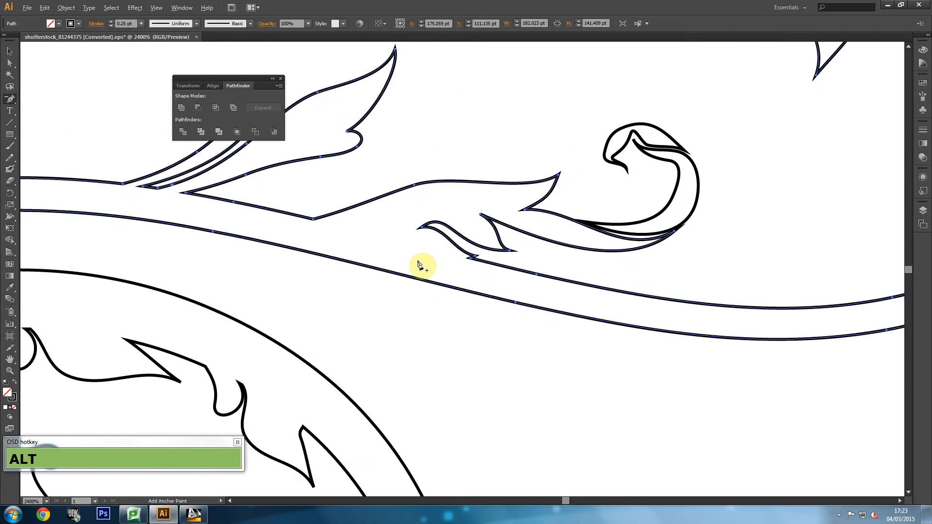
pyautogui.scroll(-1, 361, 311)
pyautogui.click(10, 51)
pyautogui.press('space')
pyautogui.moveTo(587, 108); pyautogui.dragTo(507, 247)
pyautogui.scroll(6, 505, 237)
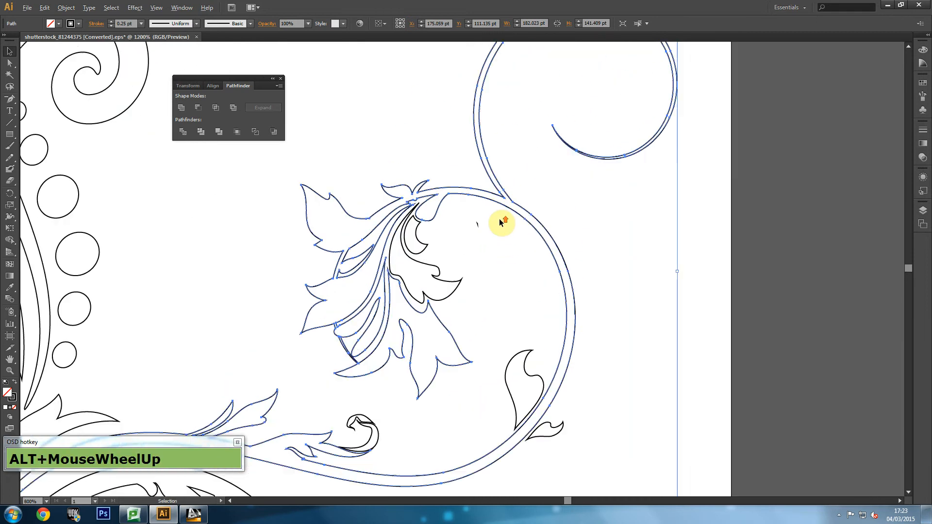
pyautogui.moveTo(384, 231); pyautogui.dragTo(370, 235)
pyautogui.press('Delete')
pyautogui.hotkey('ctrl', 'z')
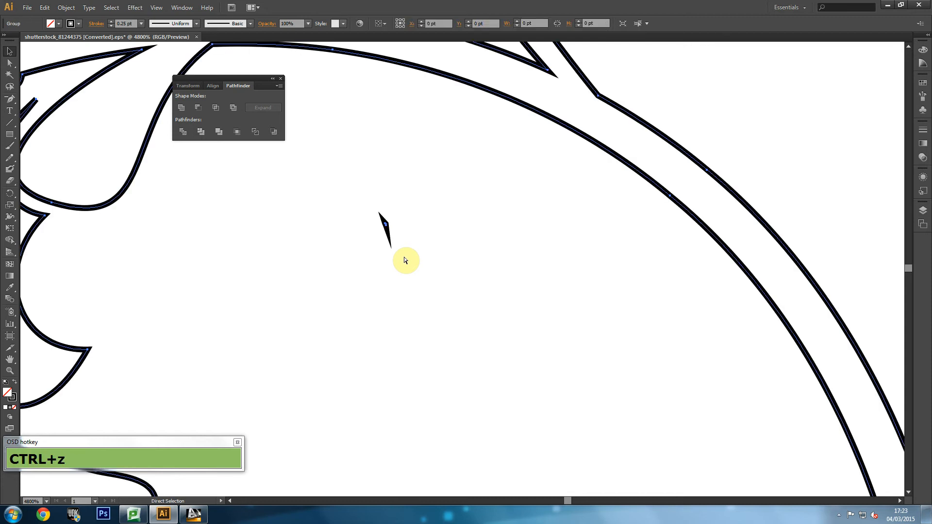
# - Reselect the group containing the stray sliver with the Selection tool, delete it, and undo that deletion
pyautogui.scroll(-6, 364, 240)
pyautogui.scroll(6, 371, 243)
pyautogui.click(362, 229)
pyautogui.click(352, 192)
pyautogui.scroll(-1, 334, 191)
pyautogui.scroll(-4, 325, 190)
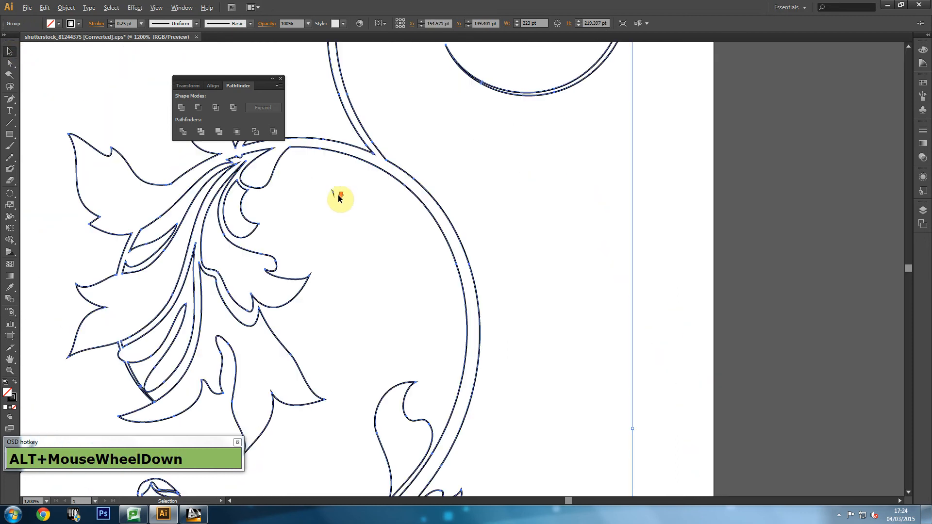
pyautogui.scroll(6, 338, 204)
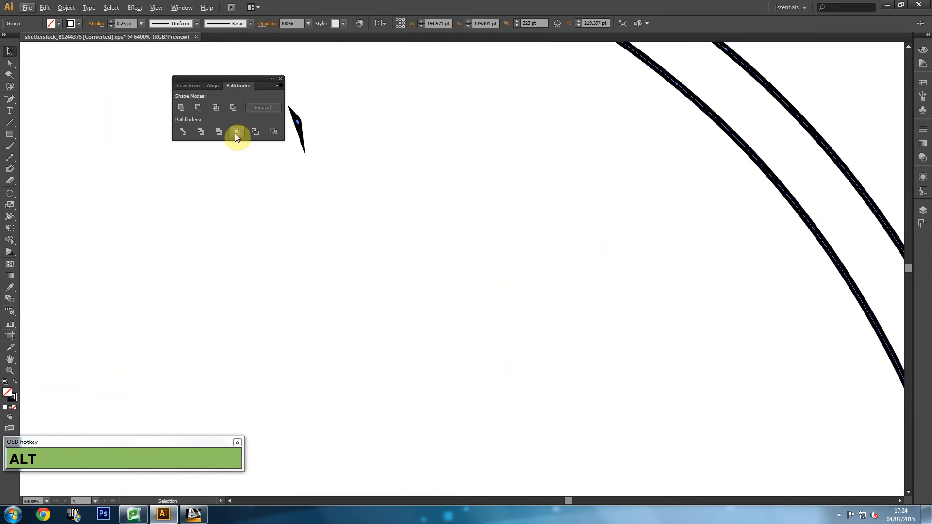
pyautogui.scroll(-3, 332, 189)
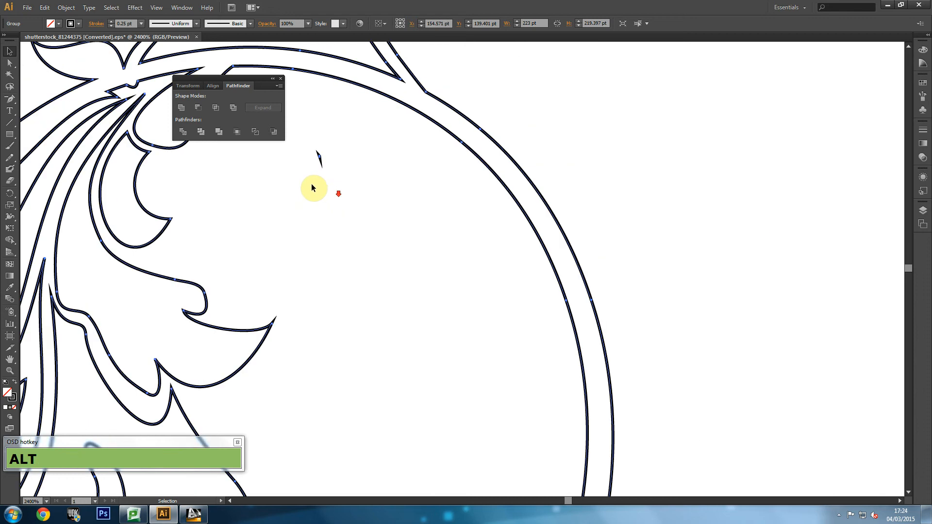
pyautogui.hotkey('alt', 'Delete')
pyautogui.hotkey('ctrl', 'z')
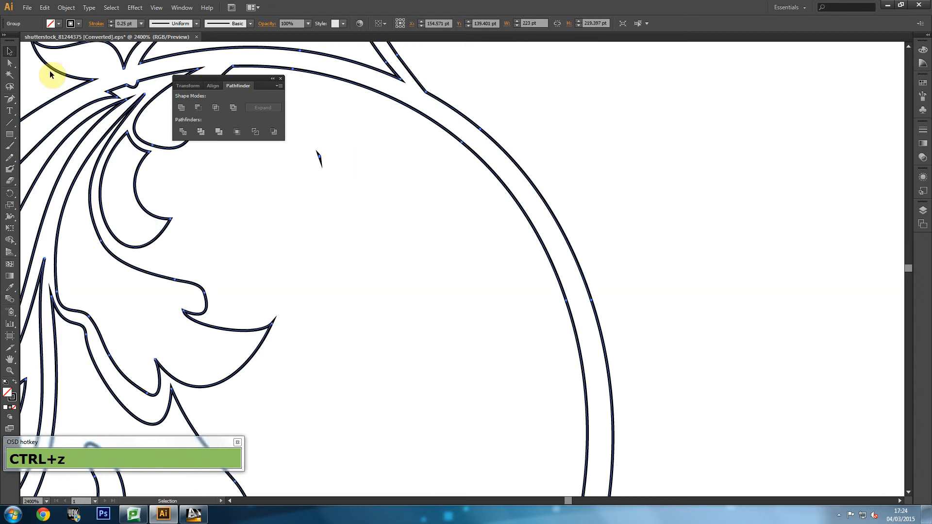
# - Select only the stray sliver inside the scroll with the Direct Selection tool and delete it
pyautogui.click(11, 63)
pyautogui.click(288, 197)
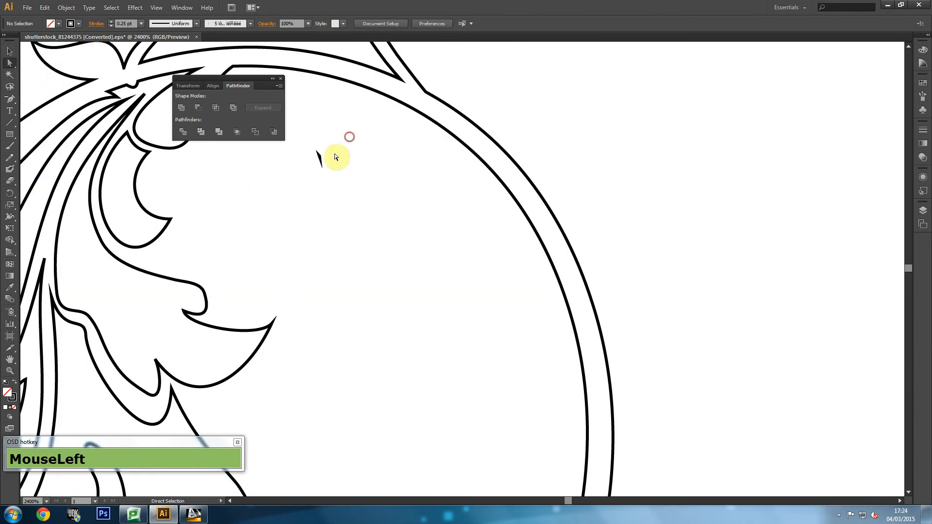
pyautogui.moveTo(354, 141); pyautogui.dragTo(291, 196)
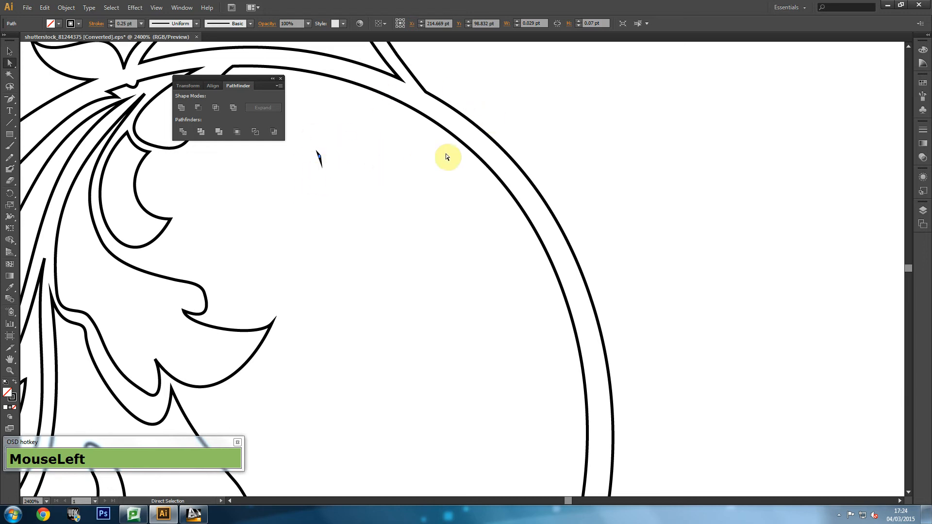
pyautogui.press('Delete')
pyautogui.moveTo(353, 140); pyautogui.dragTo(324, 170)
# - Examine the leaf cluster, upper scroll and main stem for remaining stray shapes or anchor points
pyautogui.keyDown('alt'); pyautogui.scroll(2, 324, 169); pyautogui.keyUp('alt')
pyautogui.keyDown('alt'); pyautogui.scroll(-3, 330, 166); pyautogui.keyUp('alt')
pyautogui.moveTo(297, 239); pyautogui.dragTo(580, 200)
pyautogui.keyDown('alt'); pyautogui.scroll(-2, 569, 228); pyautogui.keyUp('alt')
pyautogui.keyDown('alt'); pyautogui.scroll(-2, 569, 228); pyautogui.keyUp('alt')
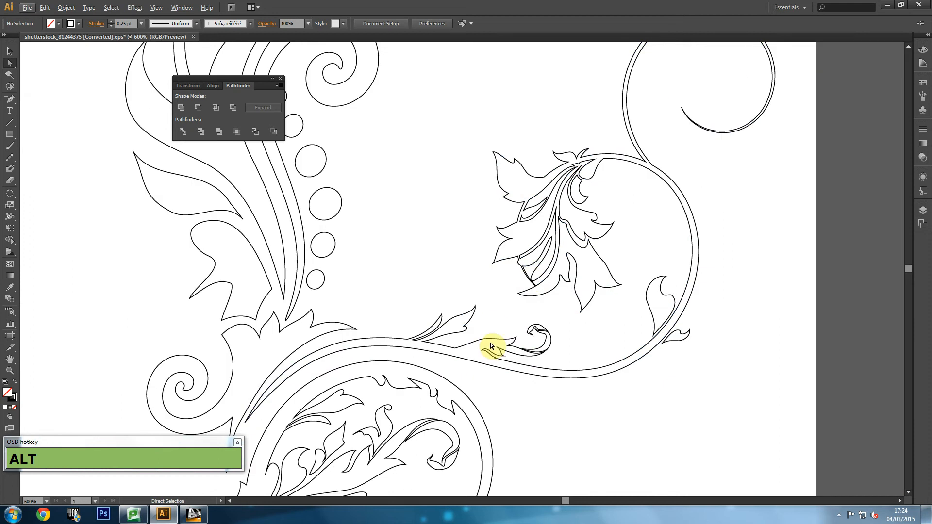
pyautogui.moveTo(716, 149); pyautogui.dragTo(597, 197)
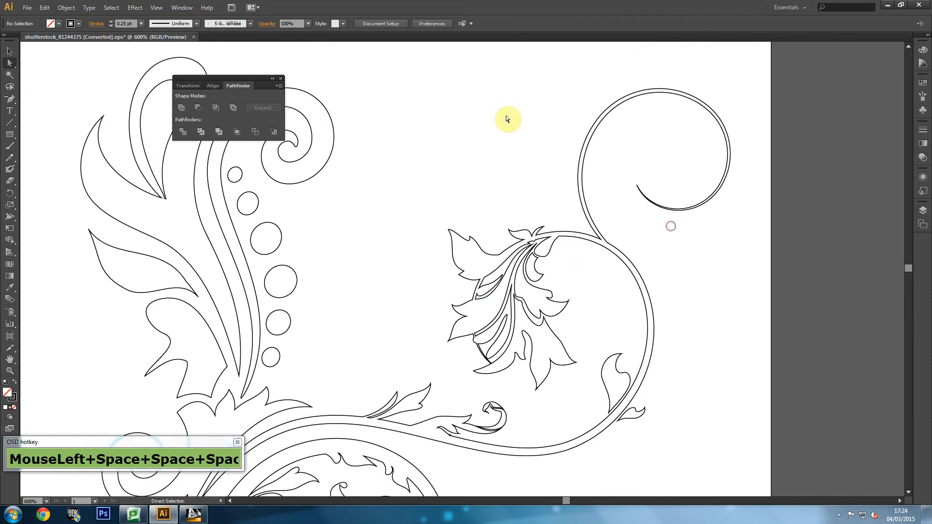
pyautogui.press('alt')
pyautogui.keyDown('alt'); pyautogui.scroll(3, 501, 381); pyautogui.keyUp('alt')
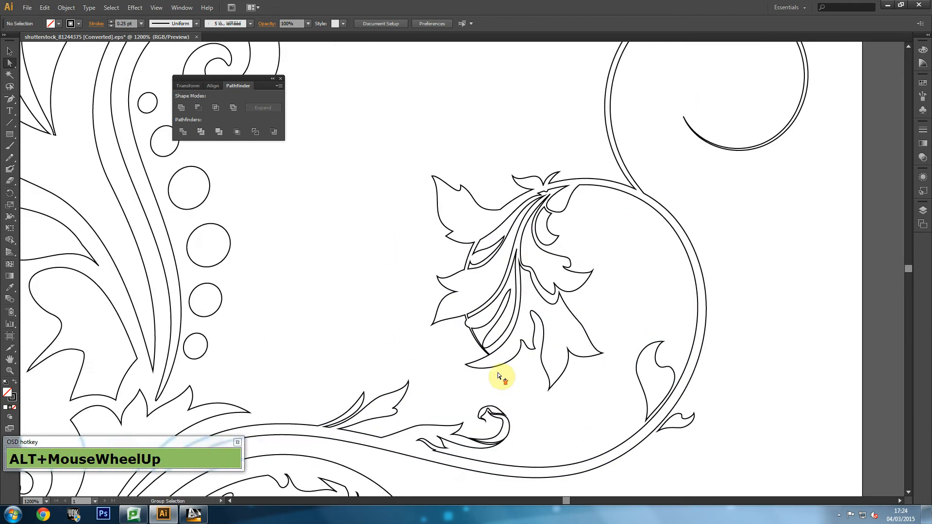
# - Smooth the notch in the outer edge of the lower tail stem by removing its surplus anchor point with the Delete Anchor Point tool
pyautogui.moveTo(218, 322); pyautogui.dragTo(689, 80)
pyautogui.moveTo(570, 247); pyautogui.dragTo(491, 27)
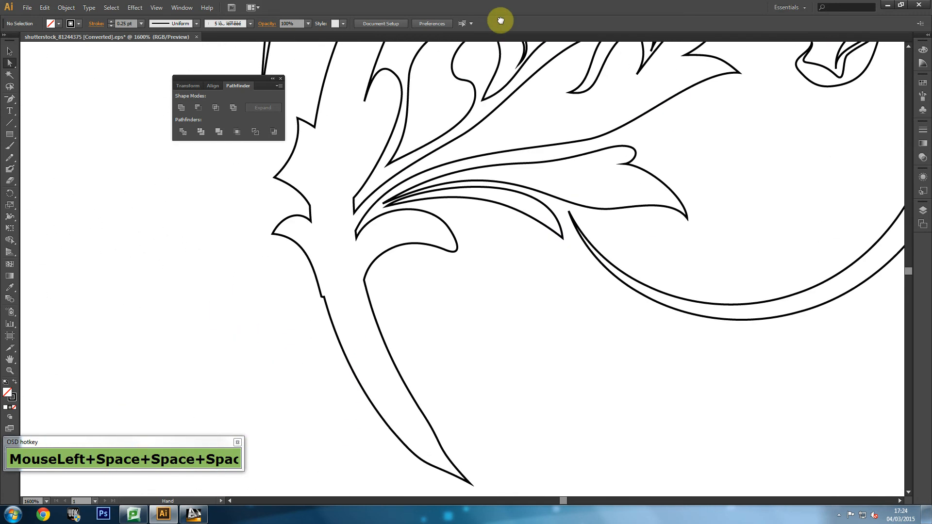
pyautogui.moveTo(452, 277); pyautogui.dragTo(502, 199)
pyautogui.press('alt')
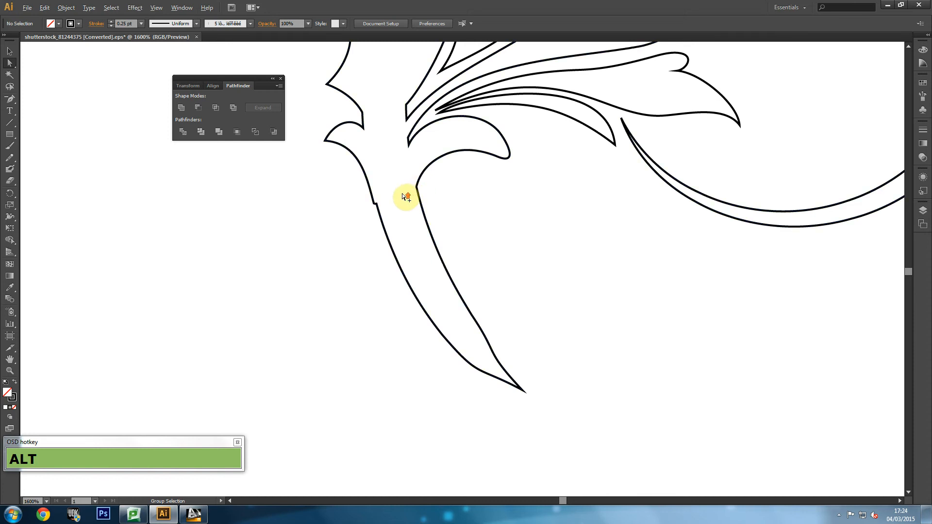
pyautogui.scroll(4, 360, 183)
pyautogui.moveTo(335, 200); pyautogui.dragTo(396, 225)
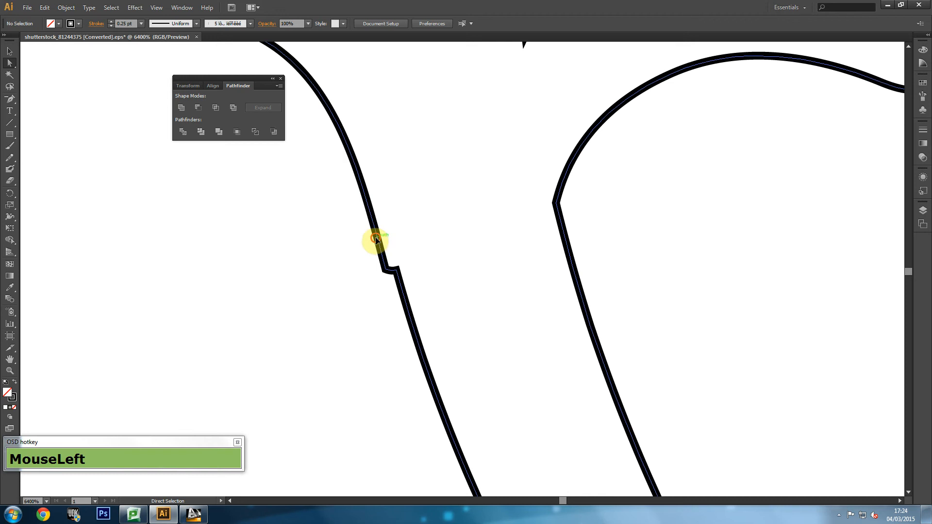
pyautogui.click(379, 240)
pyautogui.moveTo(383, 270); pyautogui.dragTo(396, 272)
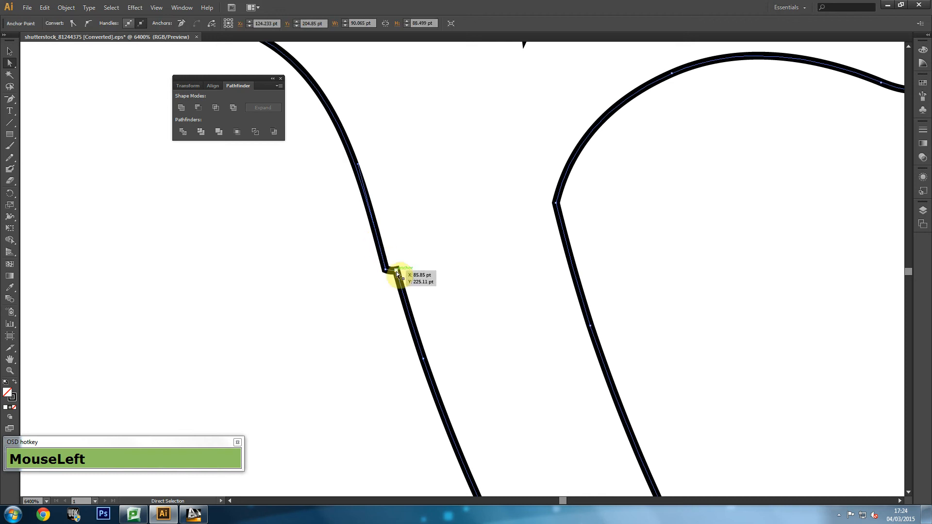
pyautogui.click(10, 98)
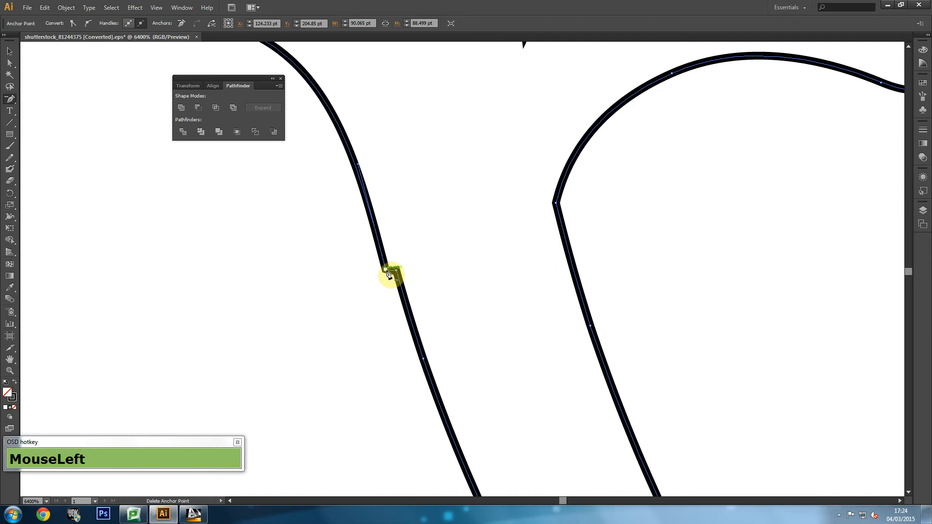
pyautogui.click(389, 274)
# - Close the Pathfinder panel and deselect the cleaned-up artwork with the Selection tool
pyautogui.scroll(-4, 381, 282)
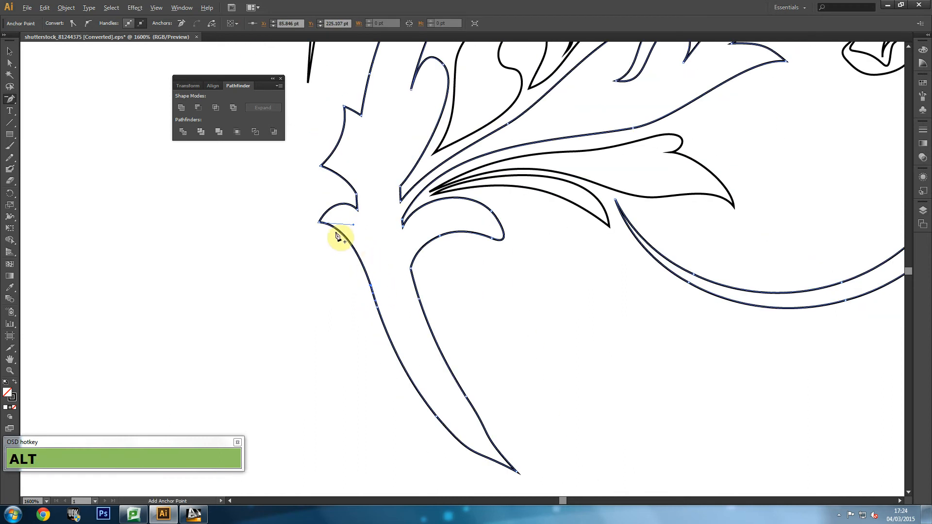
pyautogui.scroll(-2, 357, 258)
pyautogui.scroll(-2, 426, 214)
pyautogui.moveTo(459, 160); pyautogui.dragTo(406, 312)
pyautogui.scroll(-1, 412, 312)
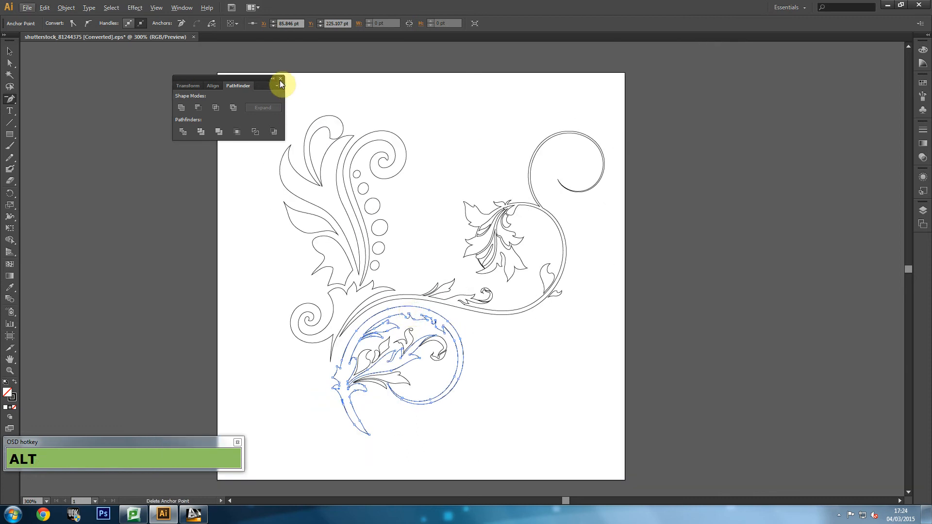
pyautogui.click(280, 78)
pyautogui.click(10, 52)
pyautogui.click(285, 177)
pyautogui.moveTo(252, 94); pyautogui.dragTo(648, 444)
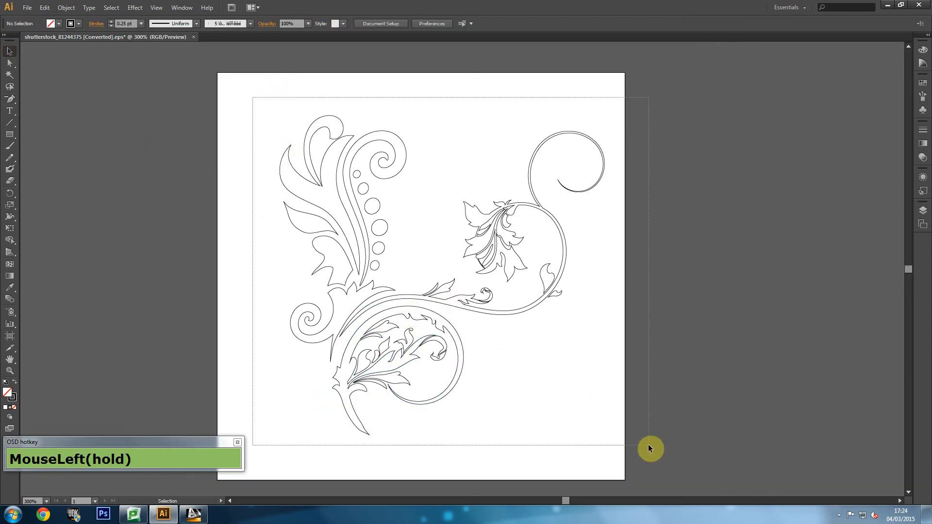
pyautogui.click(666, 380)
pyautogui.scroll(1, 540, 398)
pyautogui.scroll(-1, 518, 400)
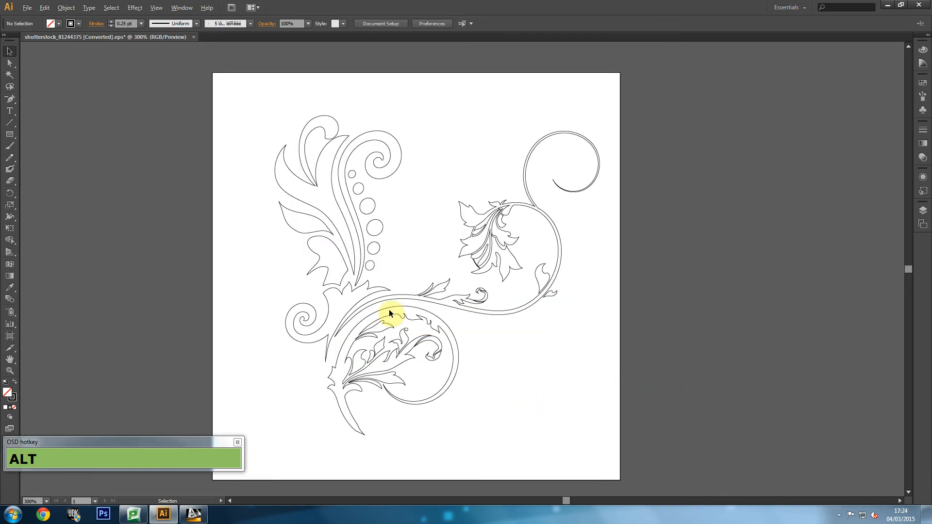
pyautogui.click(223, 225)
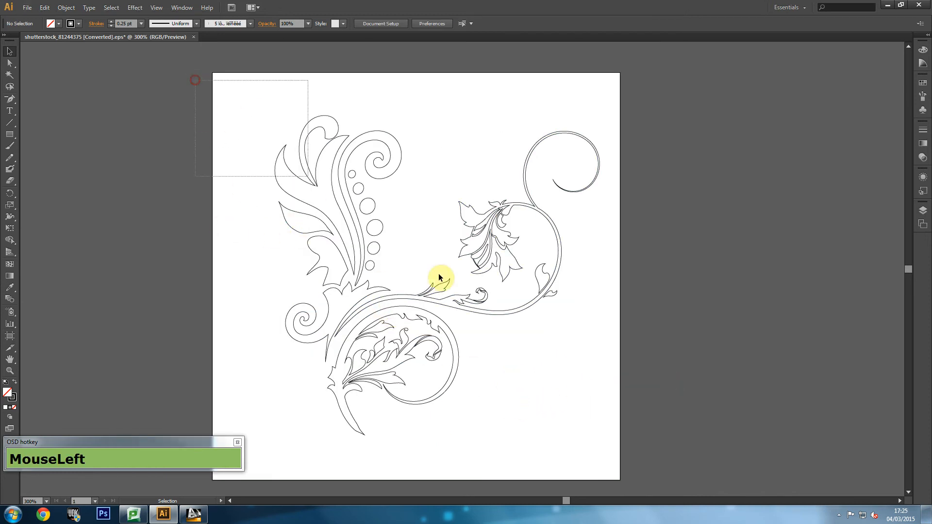
pyautogui.moveTo(640, 450); pyautogui.dragTo(575, 411)
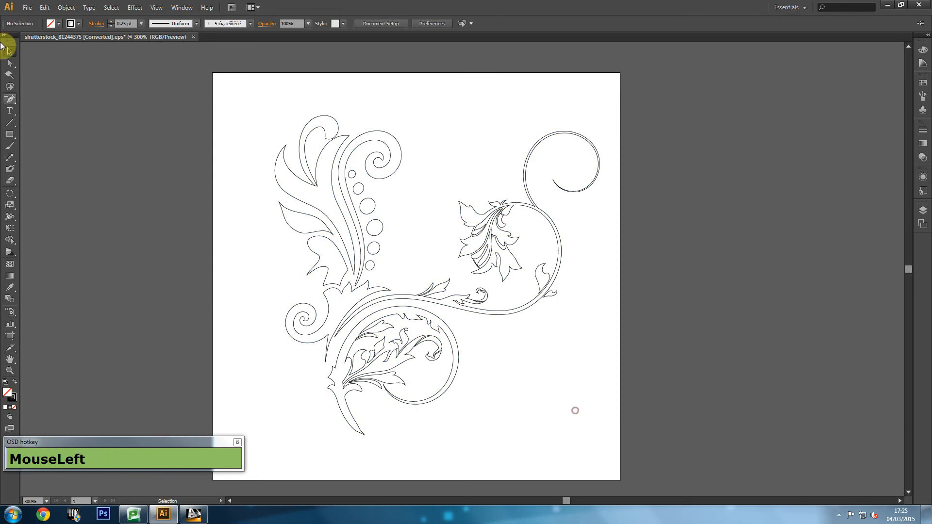
# - Save a copy of the artwork as Test_01.ai in the Illustrator folder, accepting the default Illustrator CS6 options
pyautogui.click(27, 7)
pyautogui.click(49, 87)
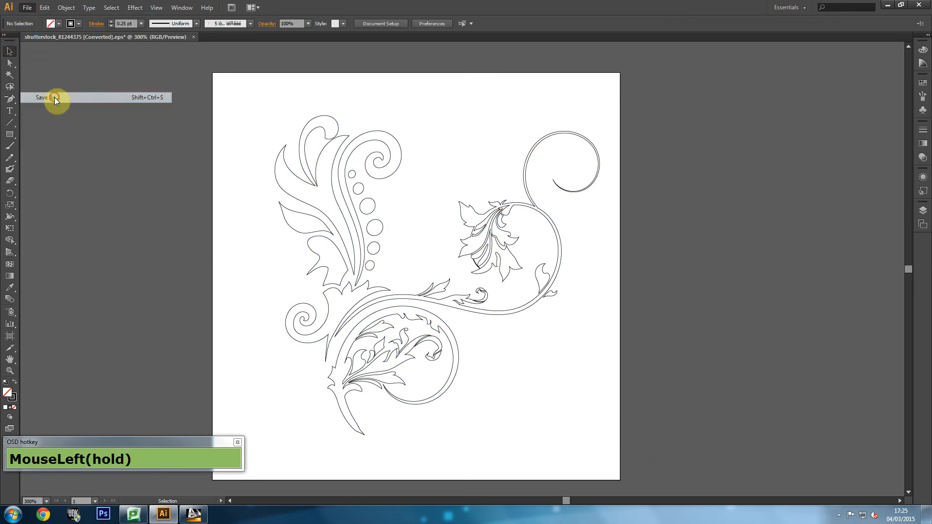
pyautogui.click(181, 364)
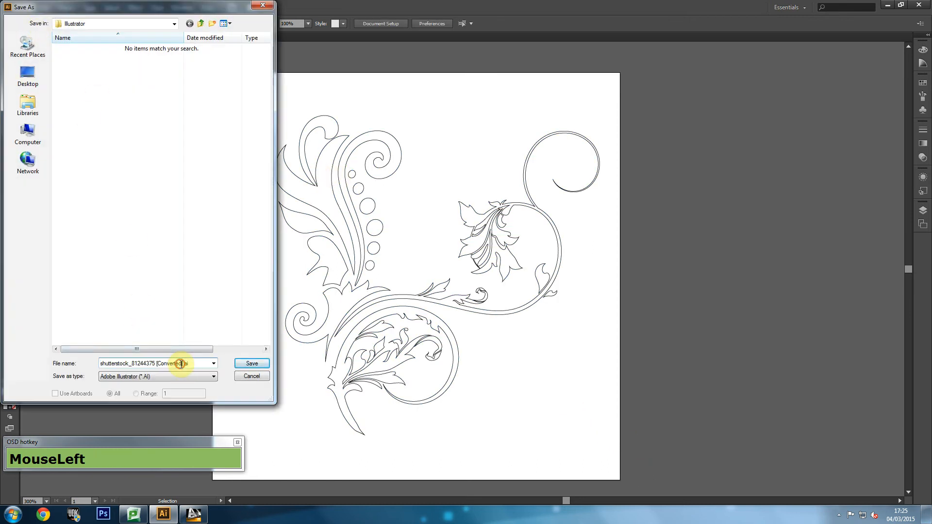
pyautogui.moveTo(183, 364); pyautogui.dragTo(2, 355)
pyautogui.press('Delete')
pyautogui.press('Delete')
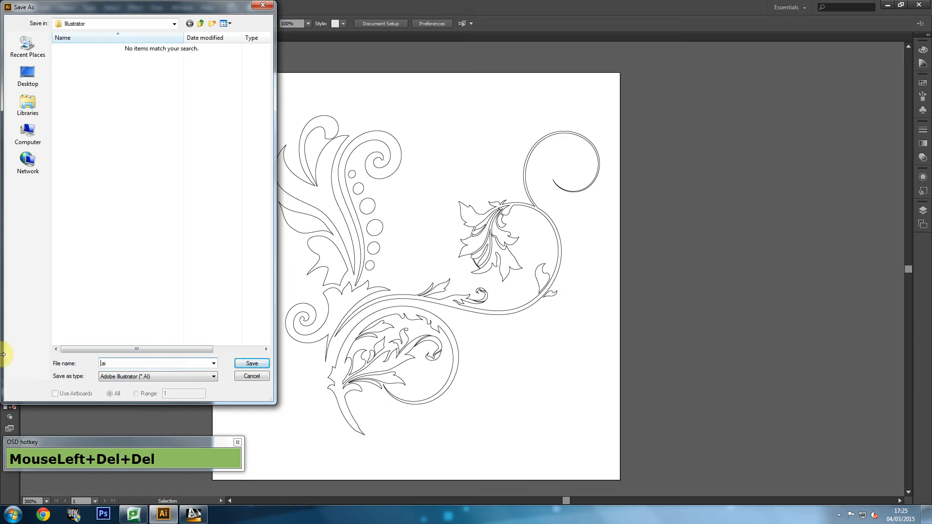
pyautogui.write('Test_01')
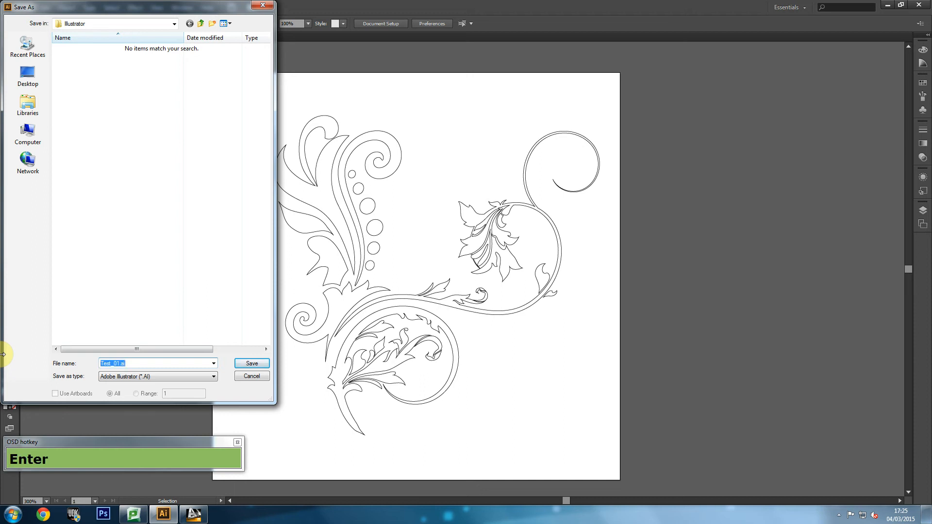
pyautogui.press('Return')
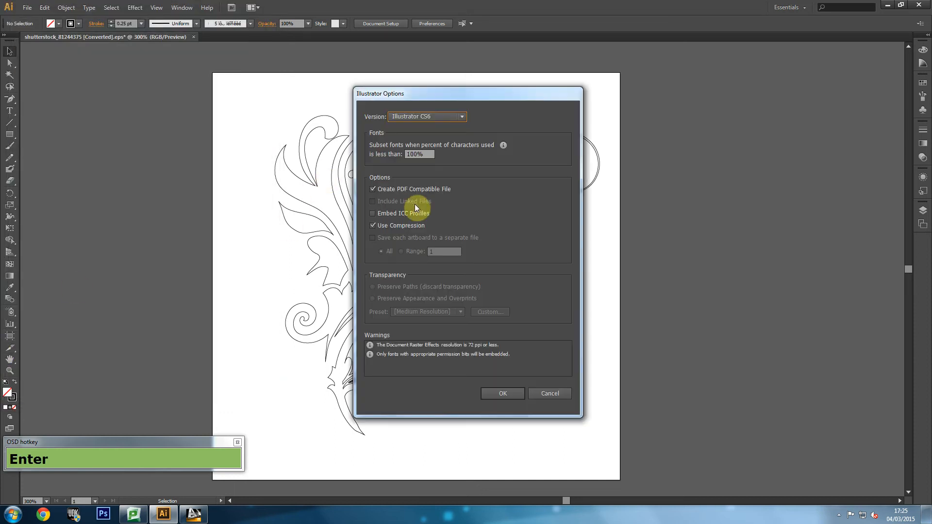
pyautogui.click(507, 395)
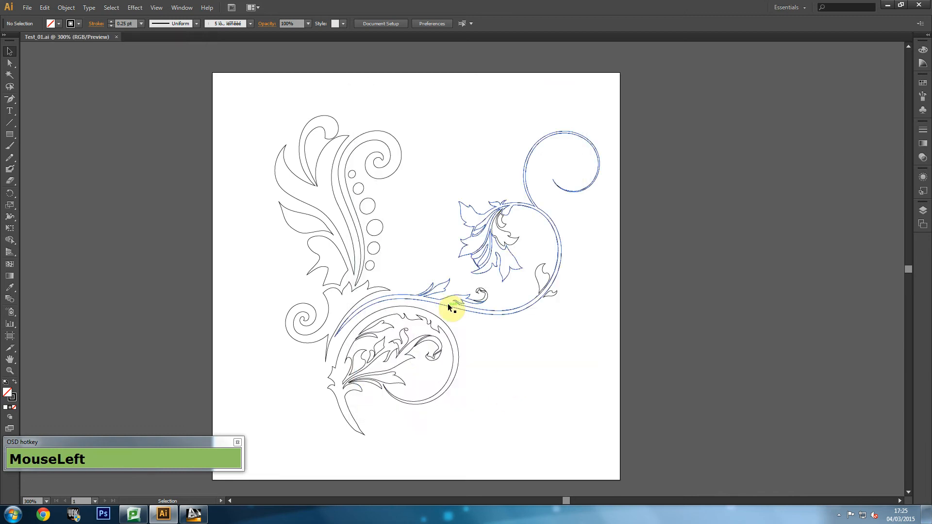
# - Switch to AutoCAD Mechanical to view its empty drawing, return to Illustrator and select the whole artwork
pyautogui.moveTo(441, 304); pyautogui.dragTo(428, 294)
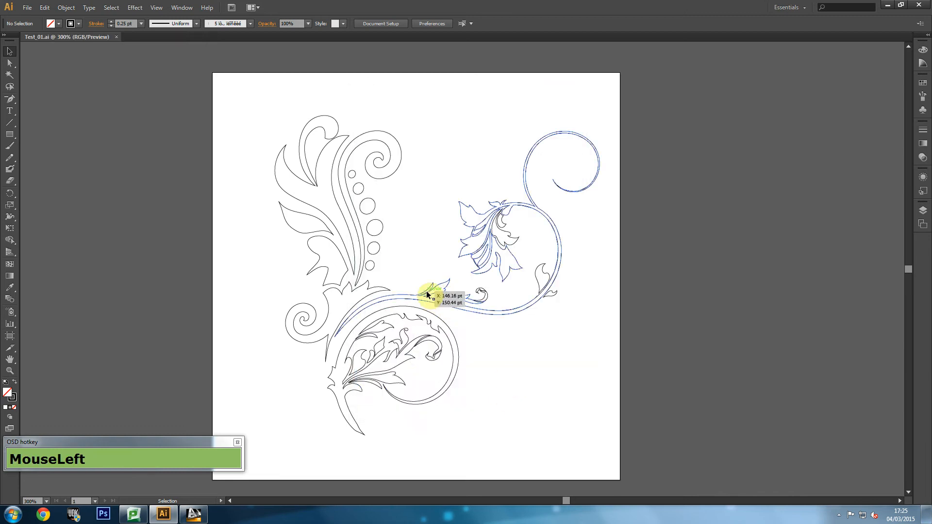
pyautogui.click(197, 517)
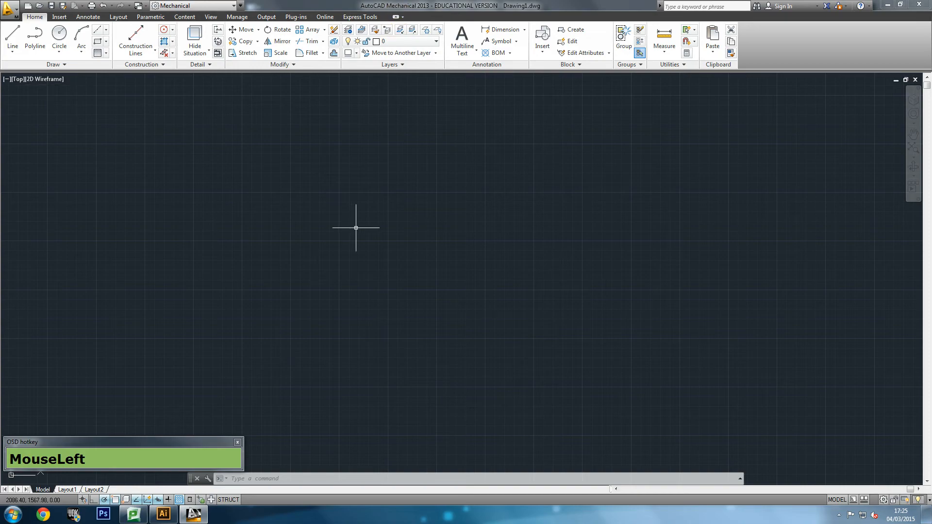
pyautogui.hotkey('alt', 'Tab')
pyautogui.moveTo(257, 102); pyautogui.dragTo(645, 443)
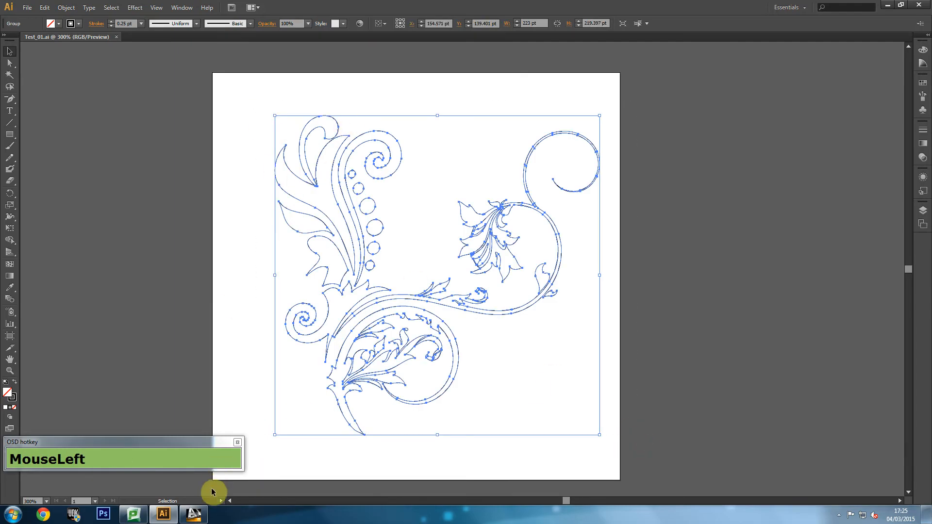
# - Export the ornament artwork as the AutoCAD drawing Test_01.dwg in the Illustrator folder, using version 2004/2005/2006 and Maximum Editability
pyautogui.click(232, 177)
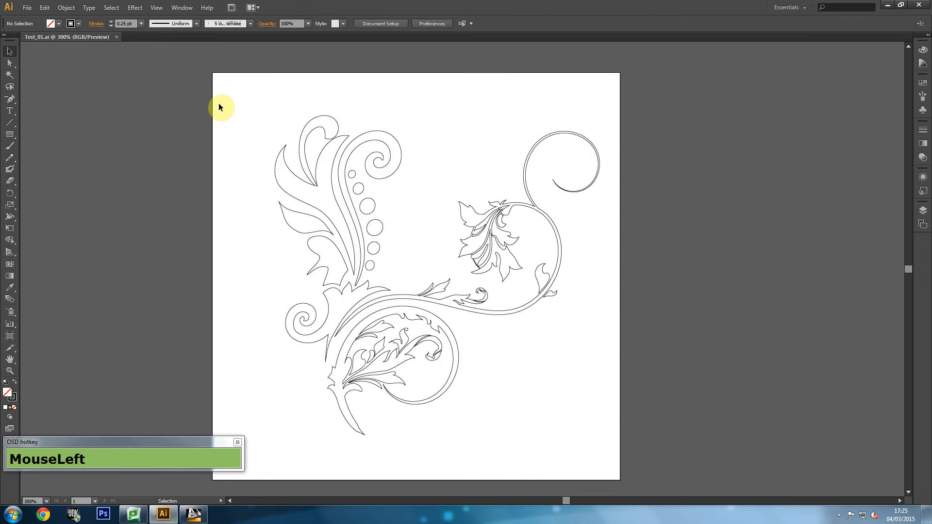
pyautogui.click(26, 8)
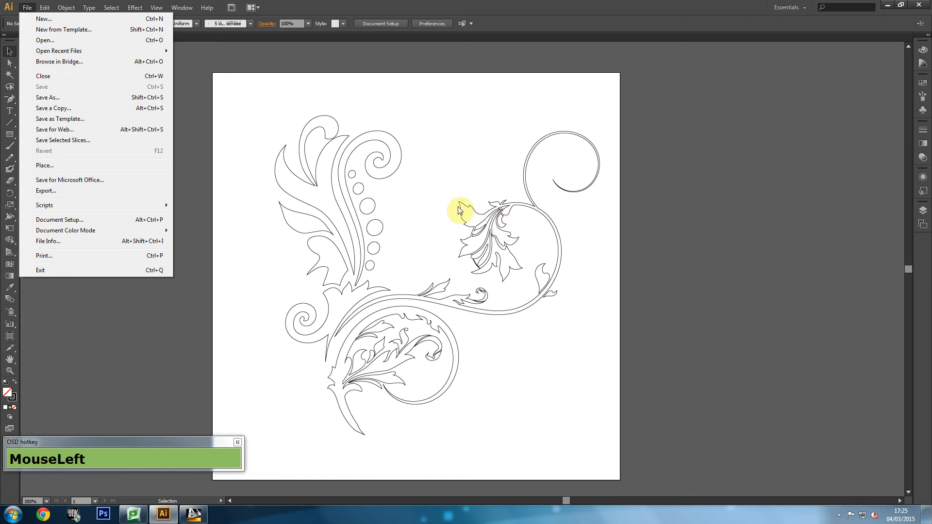
pyautogui.moveTo(199, 516)
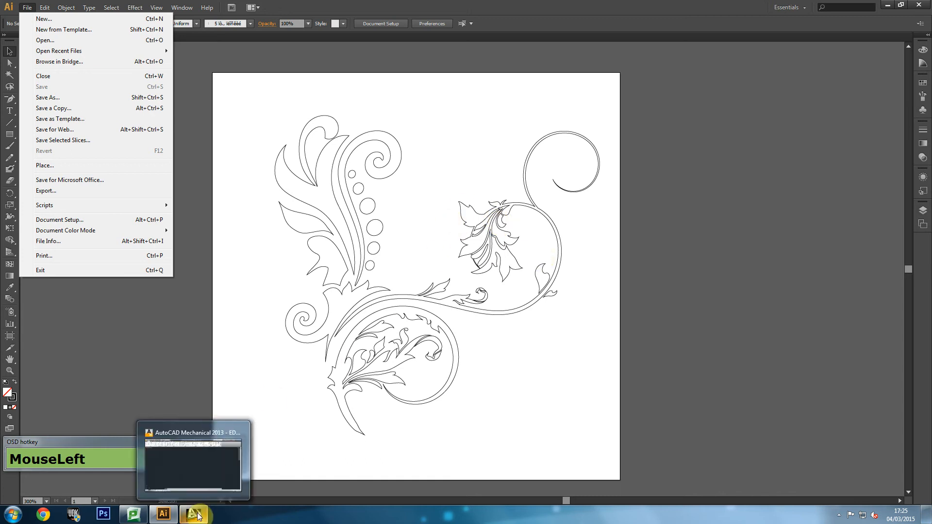
pyautogui.click(57, 194)
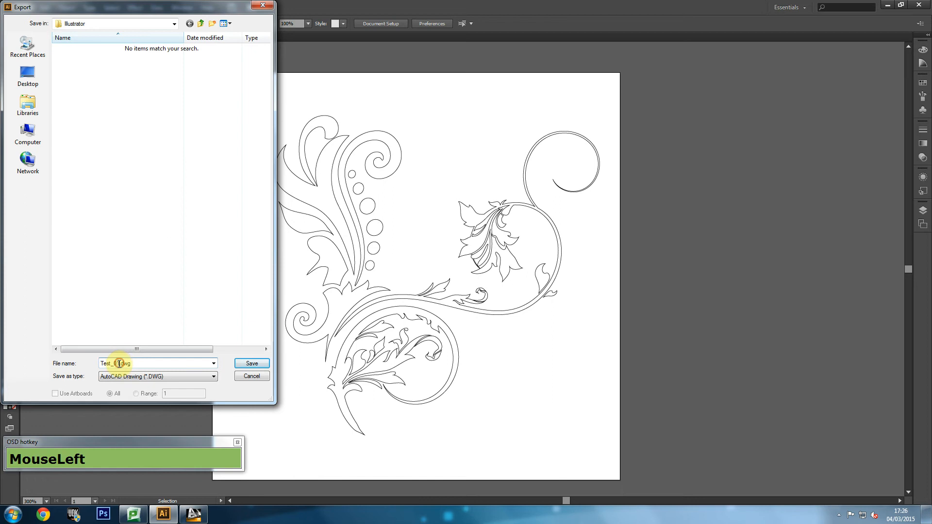
pyautogui.click(69, 363)
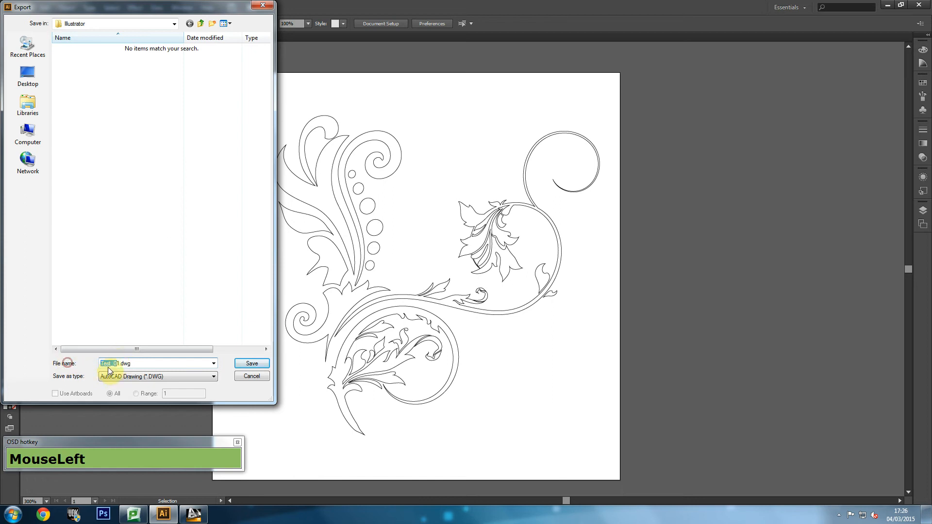
pyautogui.moveTo(119, 364); pyautogui.dragTo(76, 364)
pyautogui.click(259, 366)
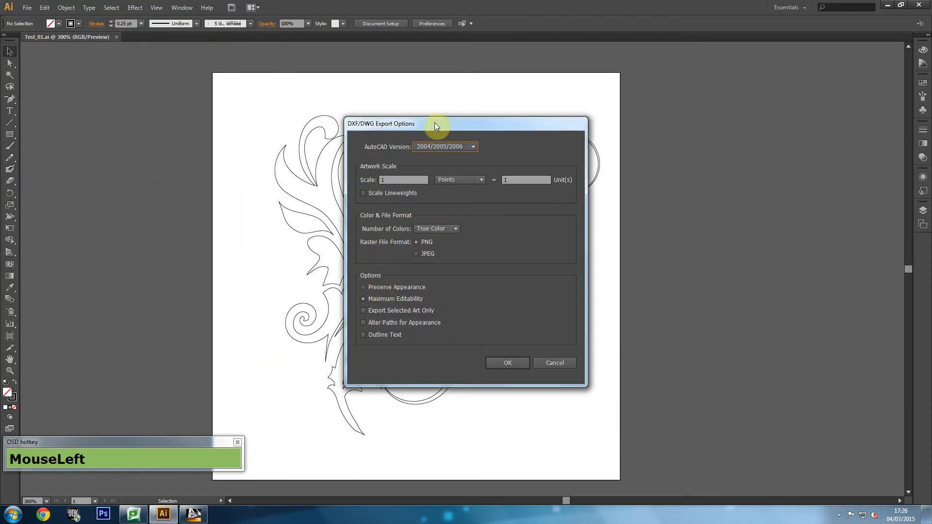
pyautogui.moveTo(477, 124); pyautogui.dragTo(477, 66)
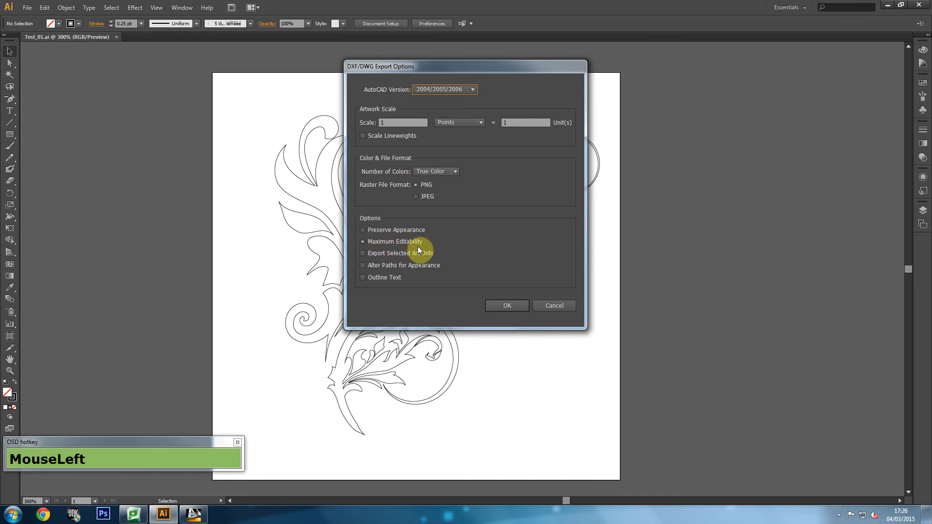
pyautogui.click(494, 308)
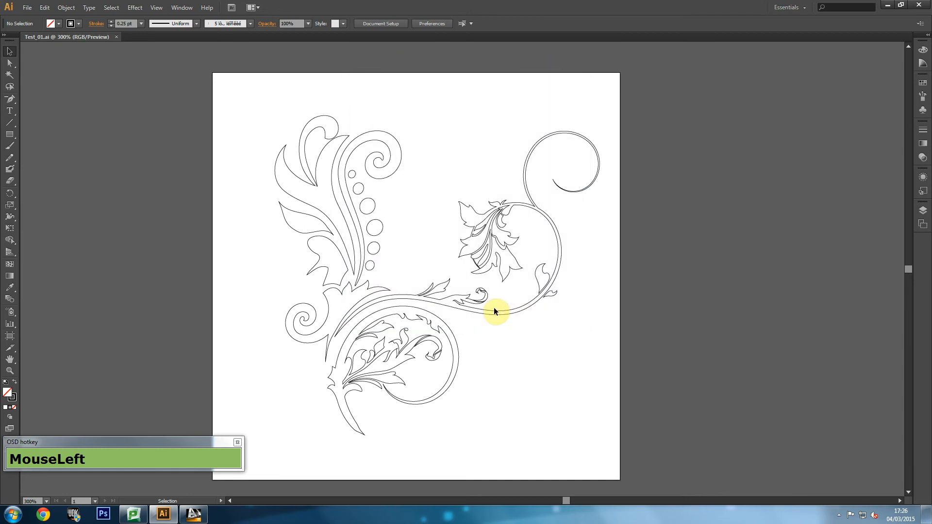
# - Switch to AutoCAD Mechanical and cancel the stray selection window in the empty drawing
pyautogui.click(196, 518)
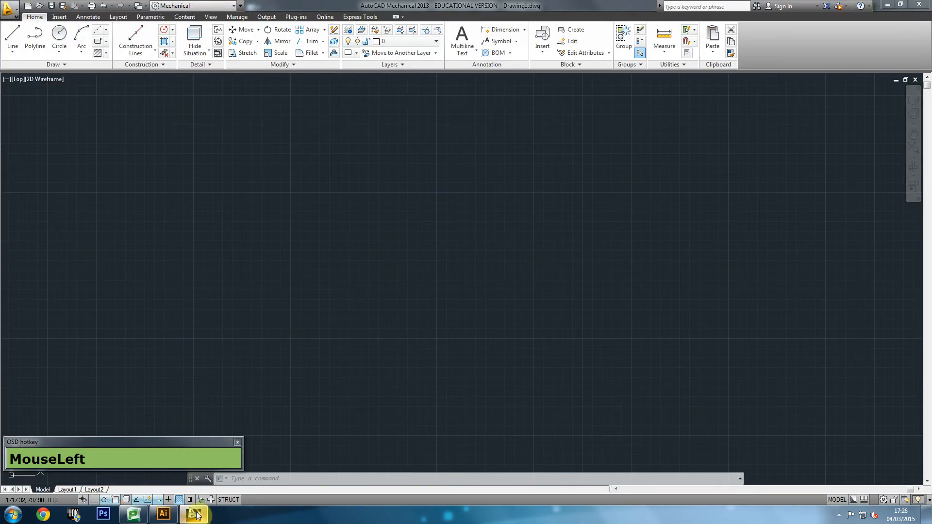
pyautogui.click(339, 237)
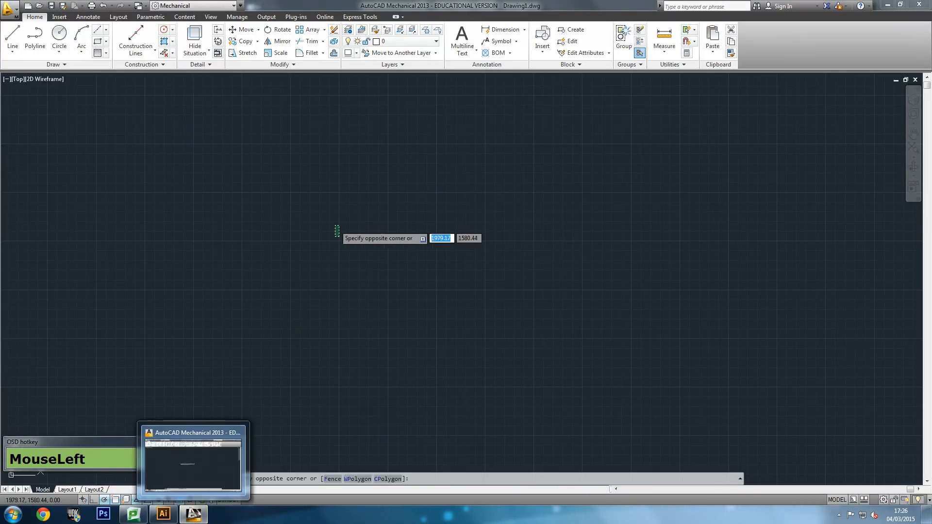
pyautogui.rightClick(225, 251)
pyautogui.click(225, 252)
pyautogui.press('Escape')
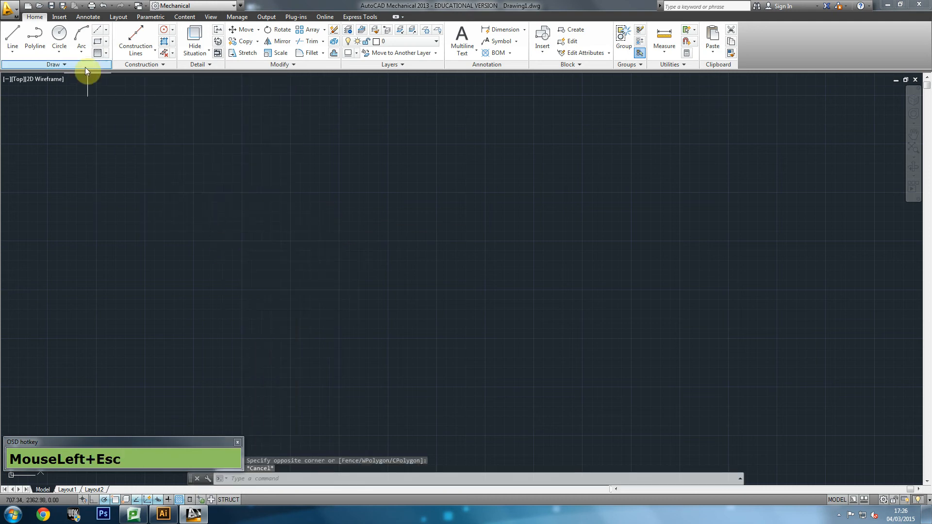
# - Start opening a drawing and browse to the Illustrator folder on the desktop
pyautogui.click(40, 7)
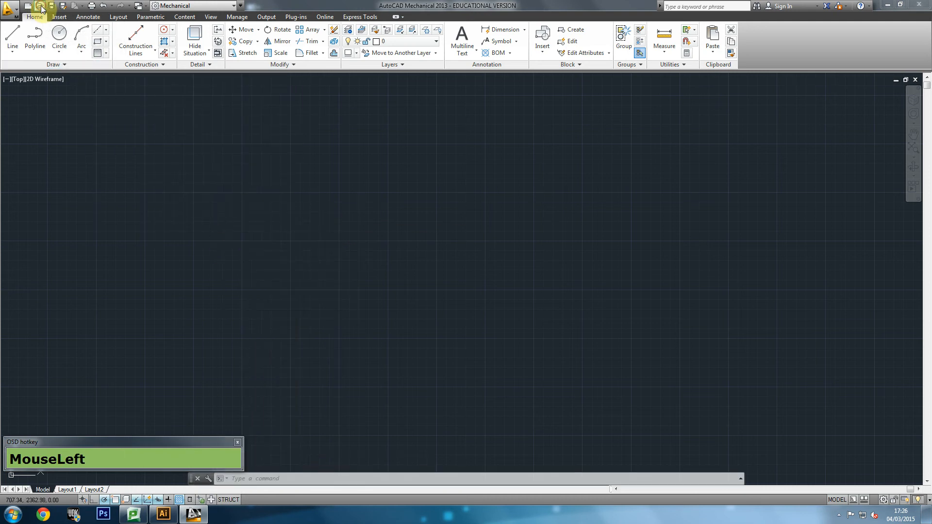
pyautogui.click(340, 232)
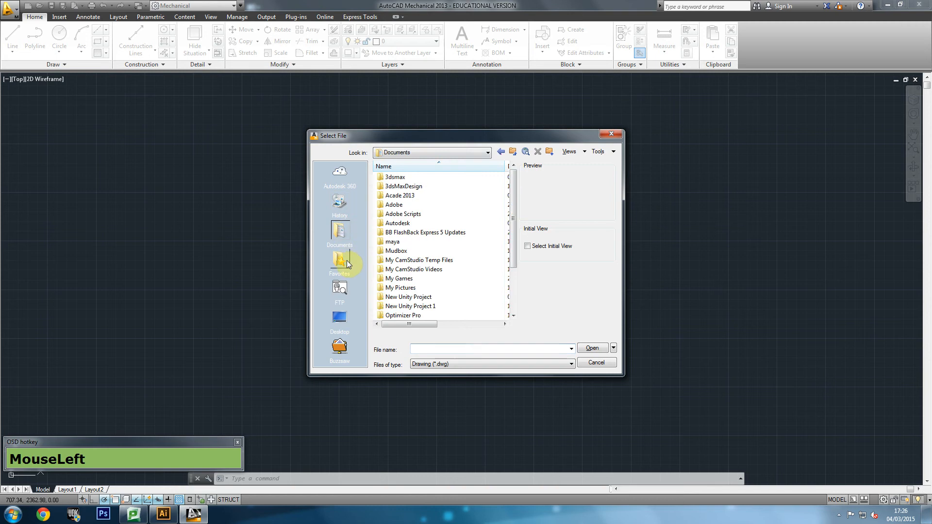
pyautogui.click(342, 313)
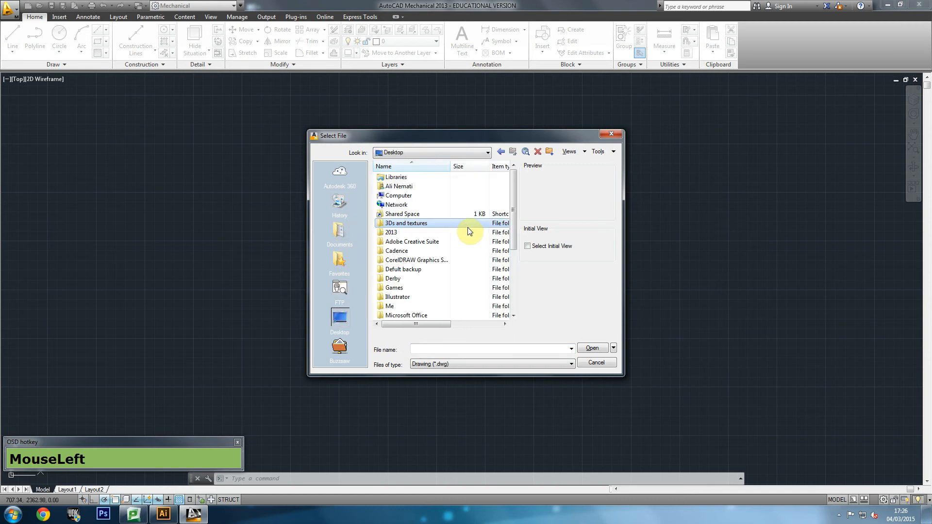
pyautogui.press('i')
pyautogui.press('l')
pyautogui.press('l')
pyautogui.press('Return')
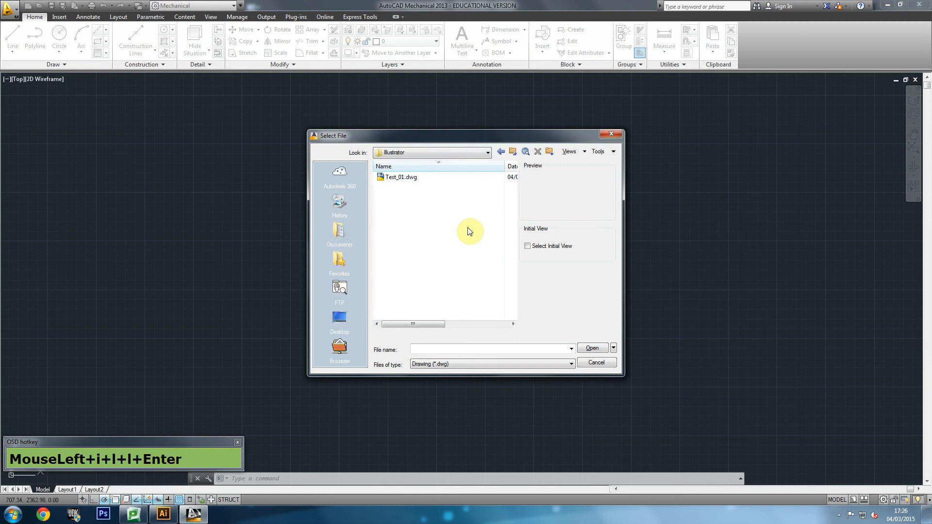
# - Open Test_01.dwg and continue opening it despite its non-Autodesk origin
pyautogui.click(394, 182)
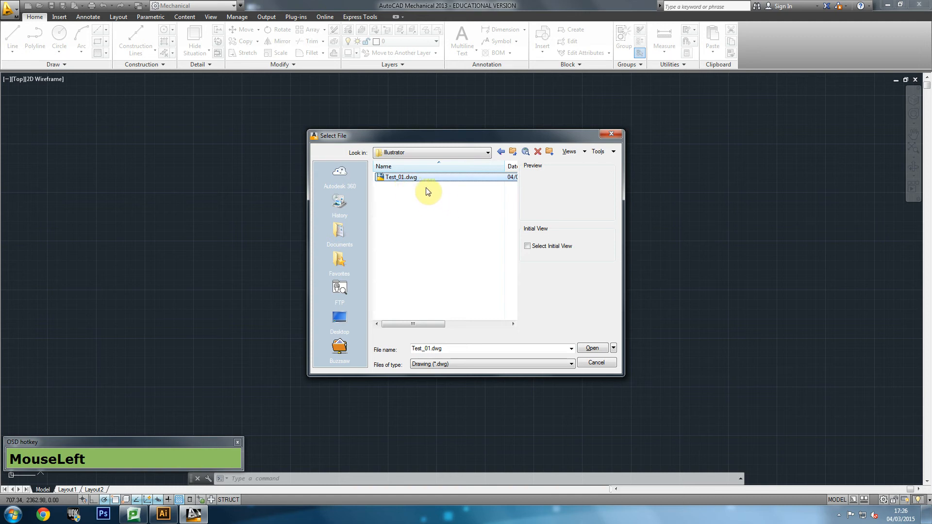
pyautogui.click(591, 349)
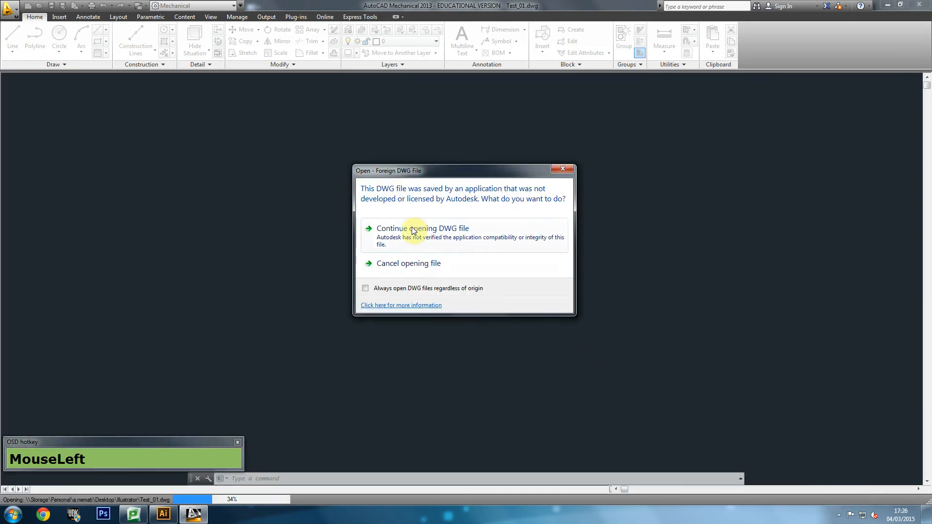
pyautogui.click(387, 232)
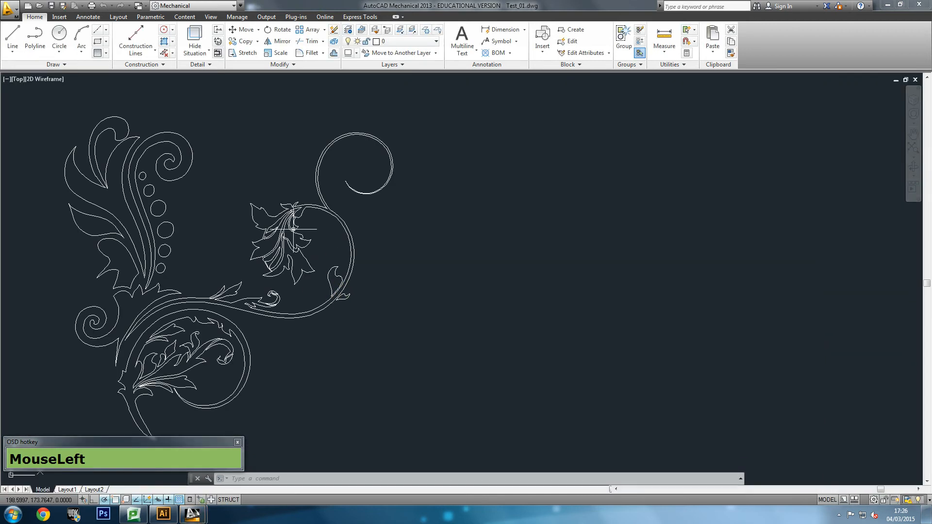
# - Open the imported ornament, block 2, for in-place reference editing with all nested objects selected automatically
pyautogui.moveTo(450, 245)
pyautogui.mouseDown()
pyautogui.moveTo(394, 243)
pyautogui.moveTo(349, 182)
pyautogui.moveTo(358, 197)
pyautogui.mouseUp()
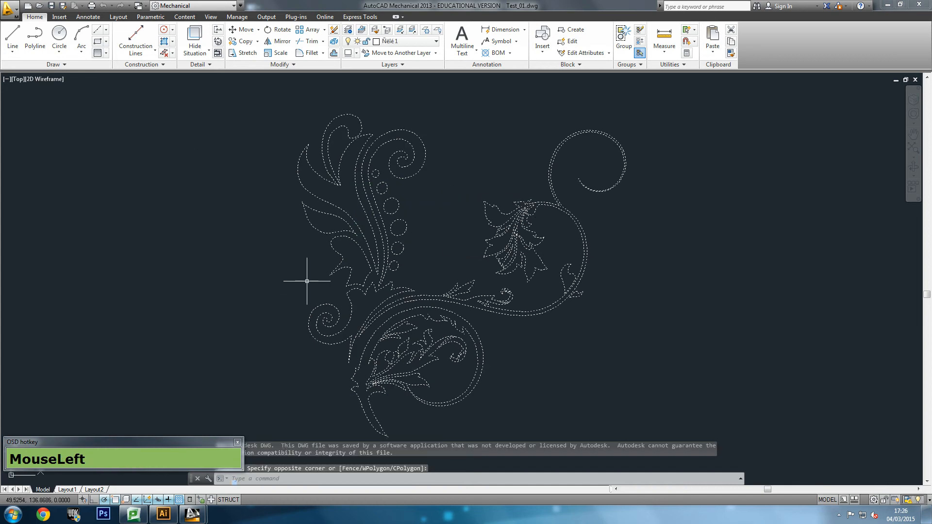
pyautogui.click(360, 247)
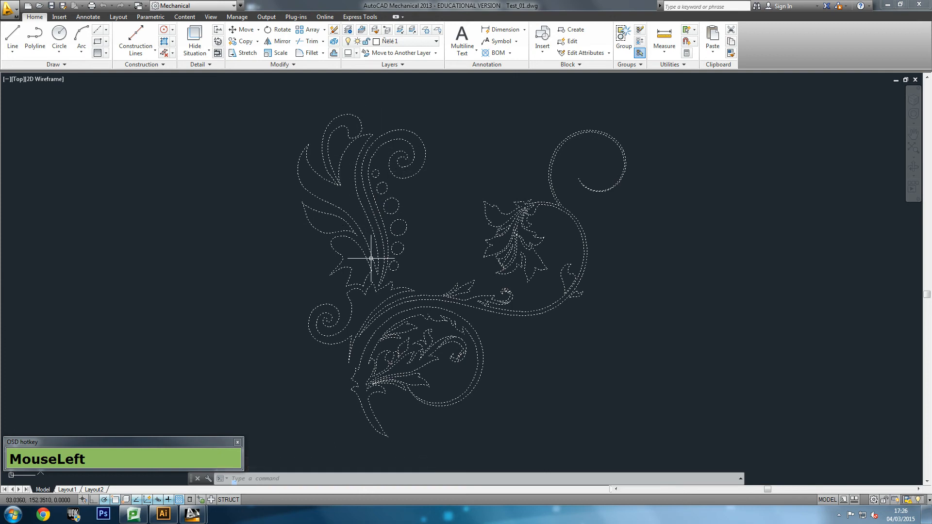
pyautogui.doubleClick(360, 232)
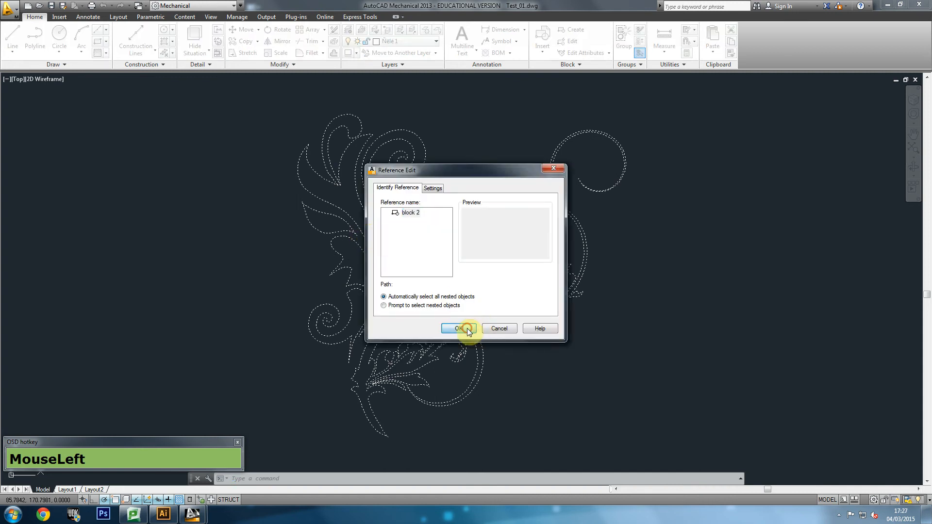
pyautogui.click(459, 329)
# - Select the ornament's scroll and leaf curves piece by piece to inspect their grip points, and clear the selection
pyautogui.click(384, 242)
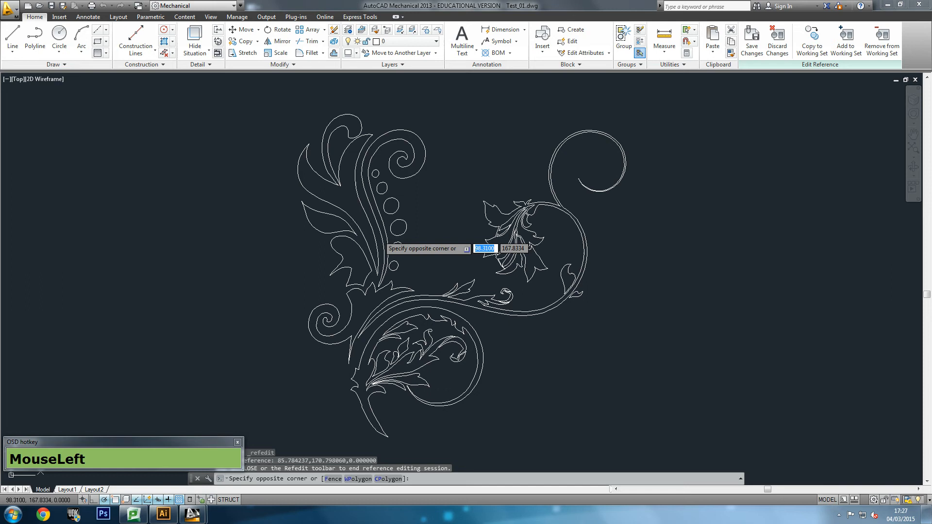
pyautogui.click(386, 244)
pyautogui.click(335, 155)
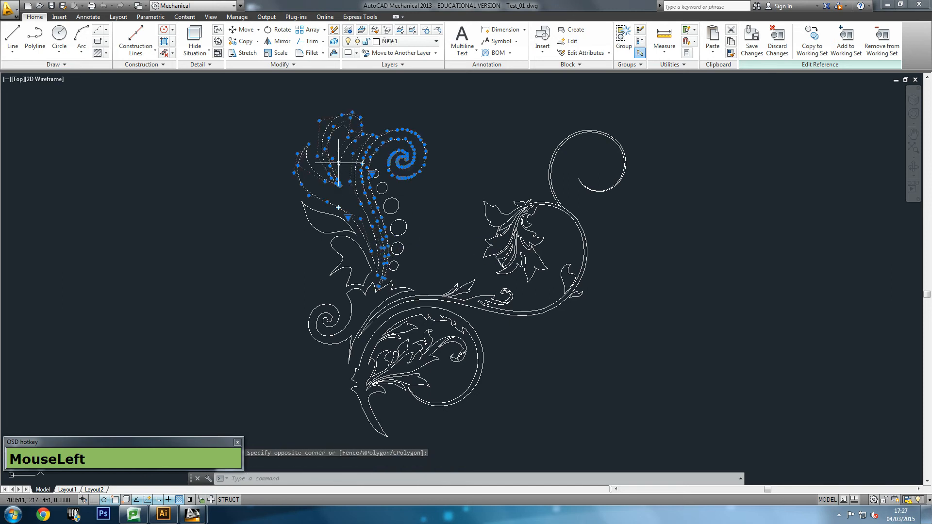
pyautogui.click(449, 301)
pyautogui.click(442, 309)
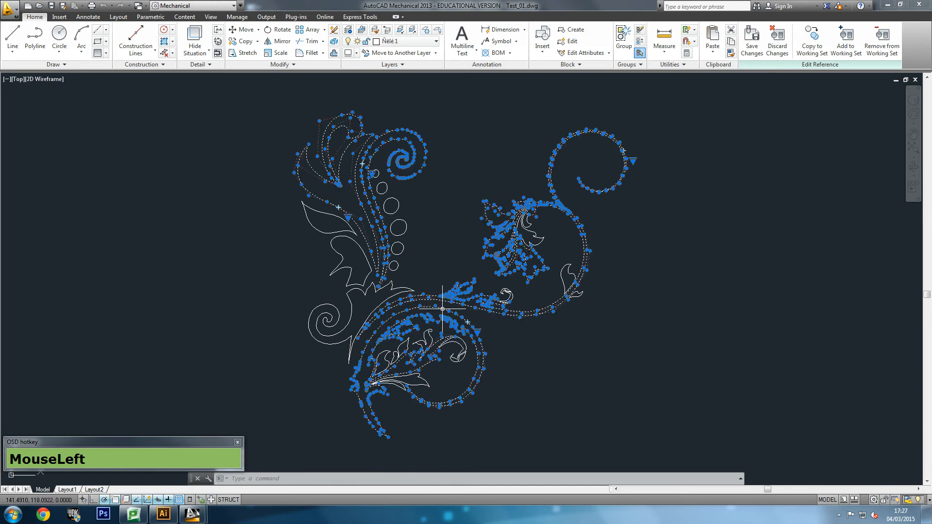
pyautogui.click(353, 311)
pyautogui.click(341, 260)
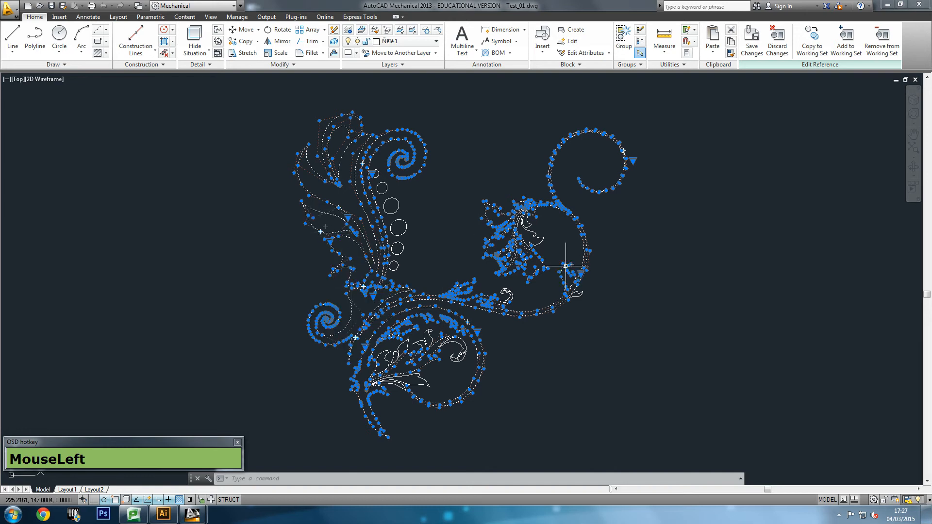
pyautogui.click(579, 291)
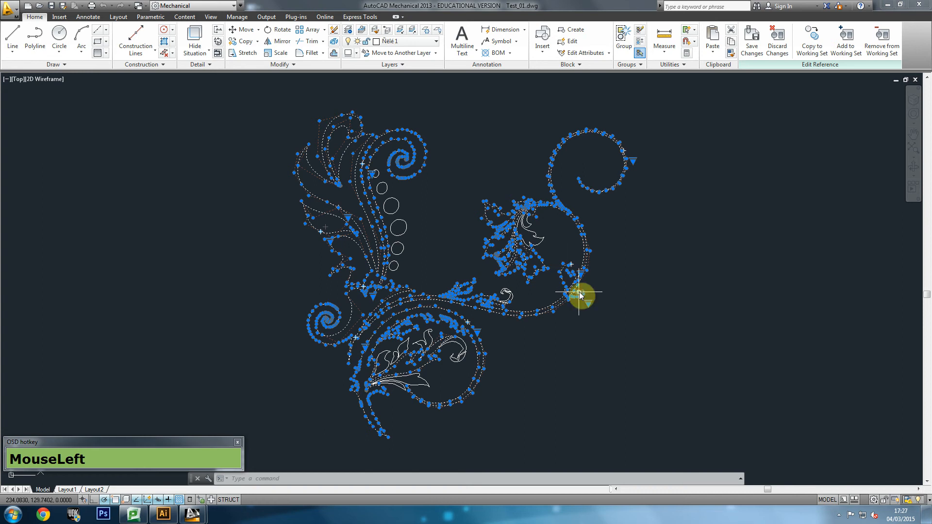
pyautogui.click(512, 297)
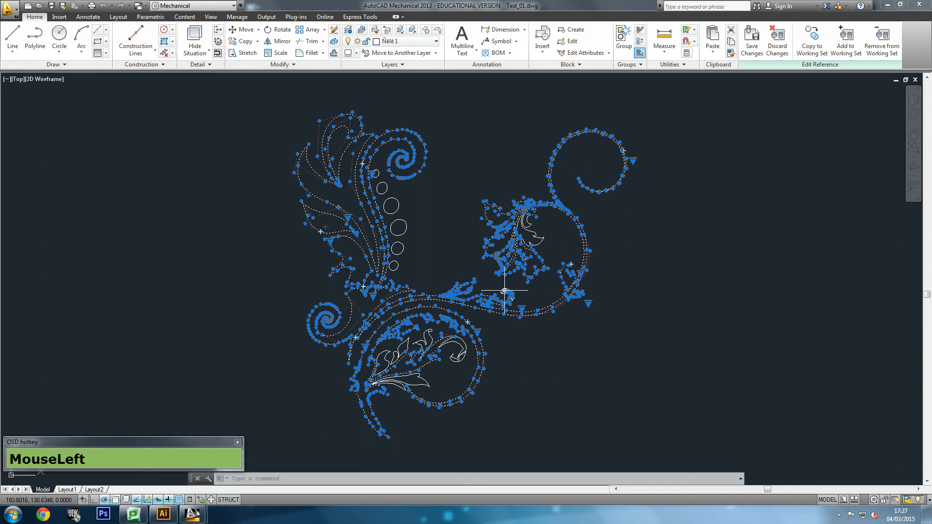
pyautogui.click(437, 239)
pyautogui.press('Escape')
pyautogui.press('Escape')
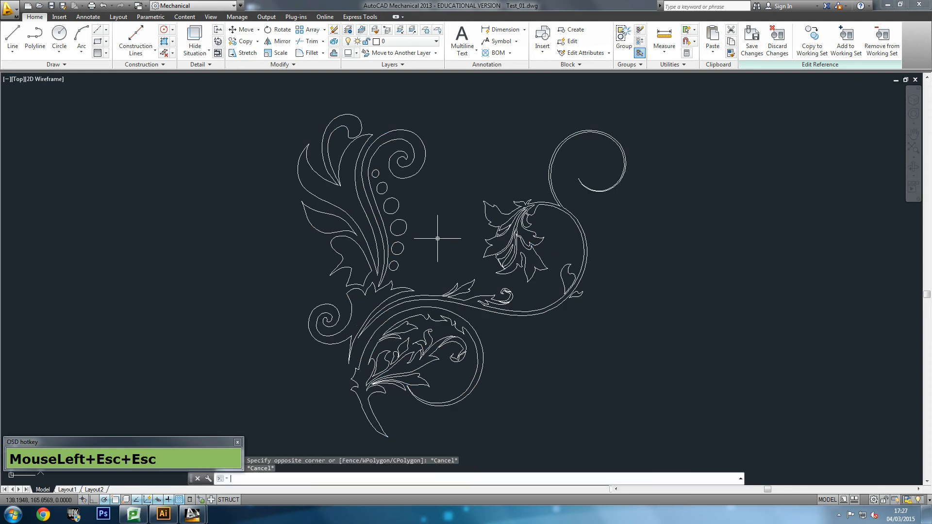
# - Draw a single steep straight line in the empty area beside the ornament's left side
pyautogui.click(13, 34)
pyautogui.click(171, 152)
pyautogui.click(184, 255)
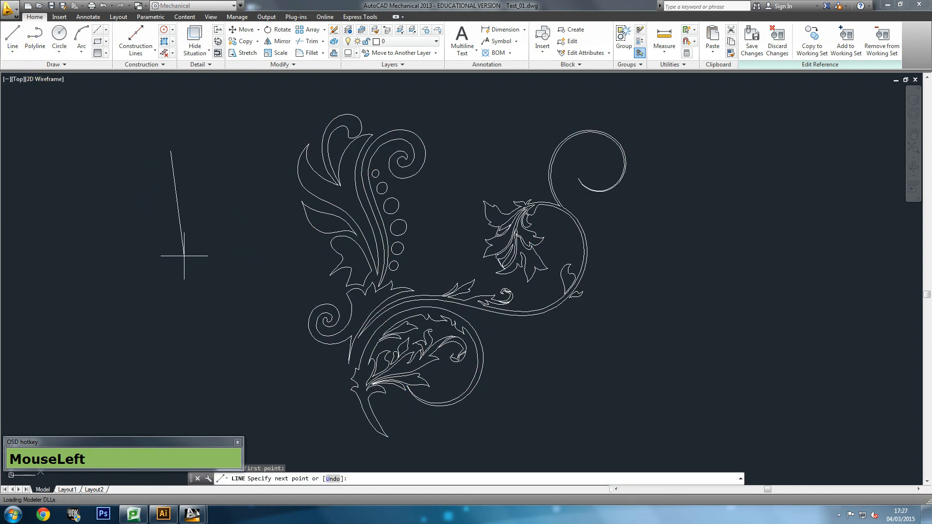
pyautogui.press('Escape')
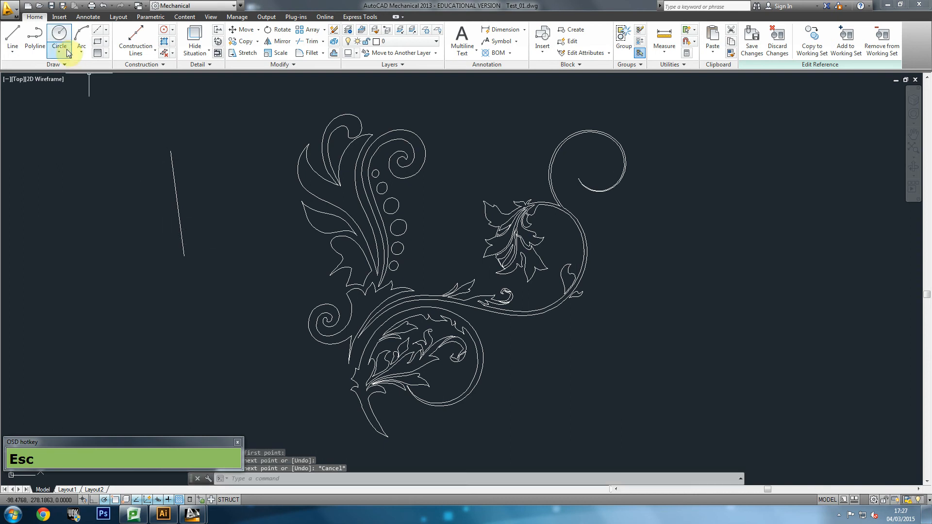
# - Reshape the straight line beside the ornament by moving its endpoint grips until it slopes gently upward to the right
pyautogui.click(182, 248)
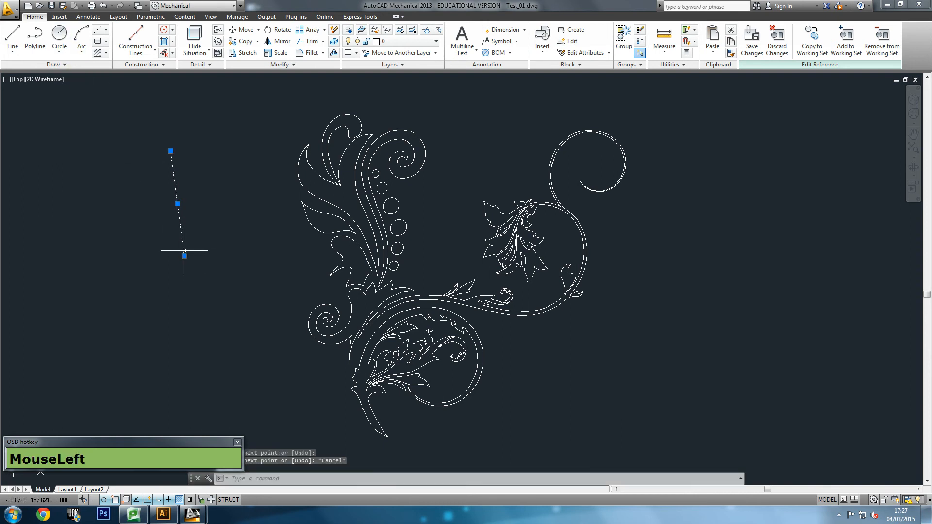
pyautogui.click(185, 251)
pyautogui.click(184, 256)
pyautogui.click(235, 214)
pyautogui.click(170, 151)
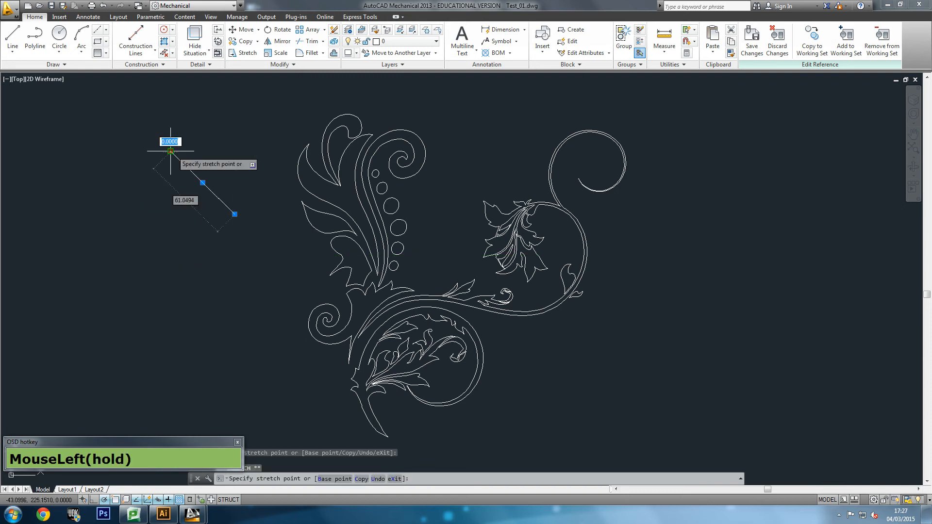
pyautogui.click(145, 235)
pyautogui.click(190, 224)
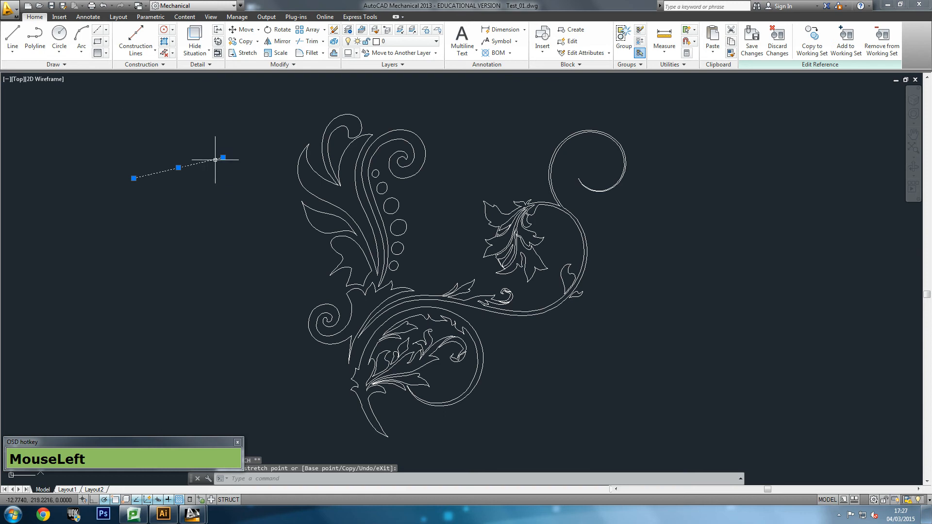
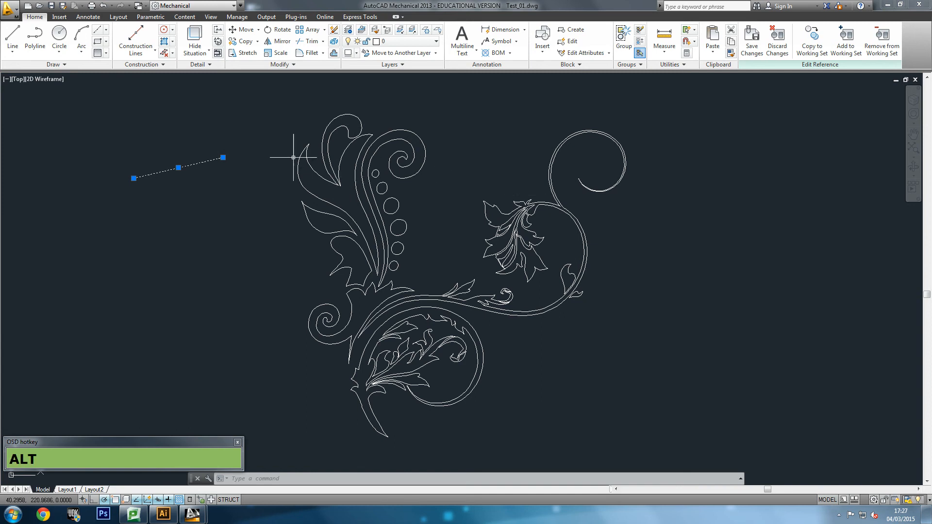
pyautogui.scroll(6, 279, 166)
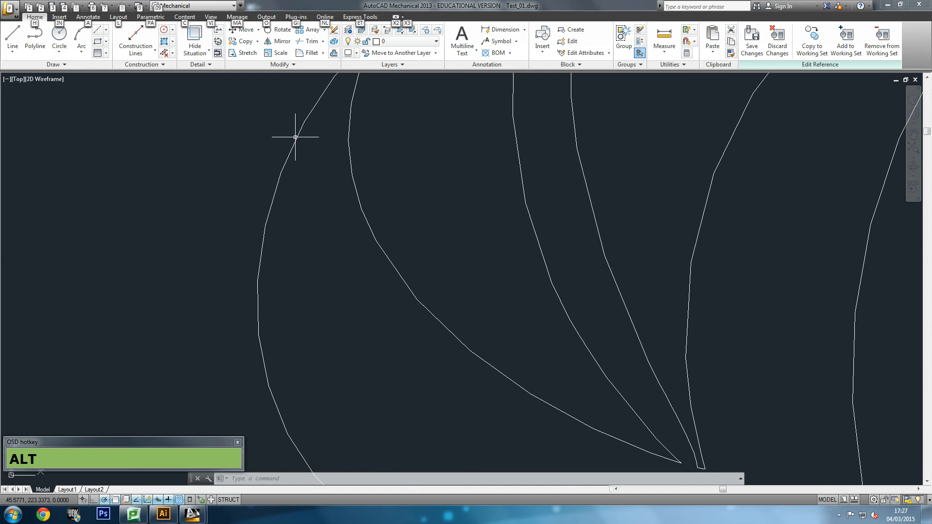
pyautogui.scroll(-2, 294, 136)
pyautogui.click(302, 121)
pyautogui.click(306, 121)
pyautogui.doubleClick(305, 122)
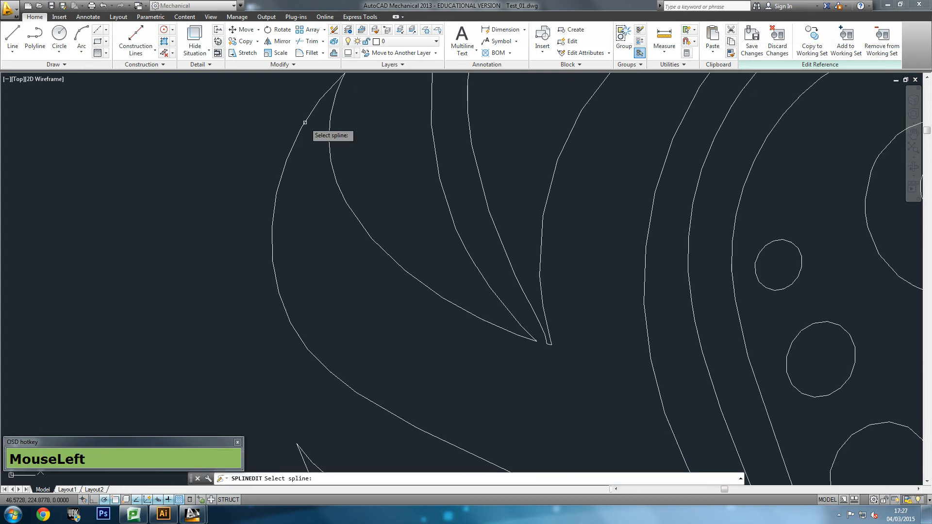
pyautogui.click(305, 122)
pyautogui.middleClick(421, 237)
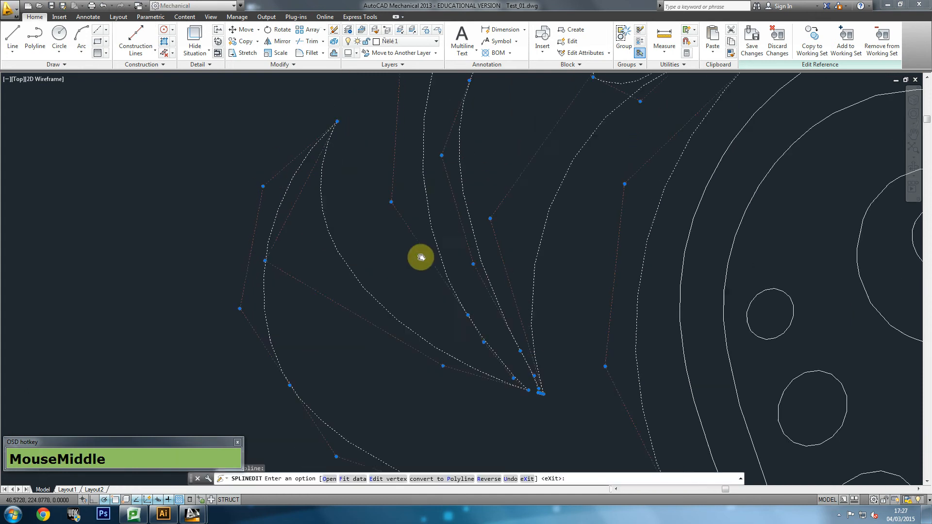
pyautogui.click(337, 141)
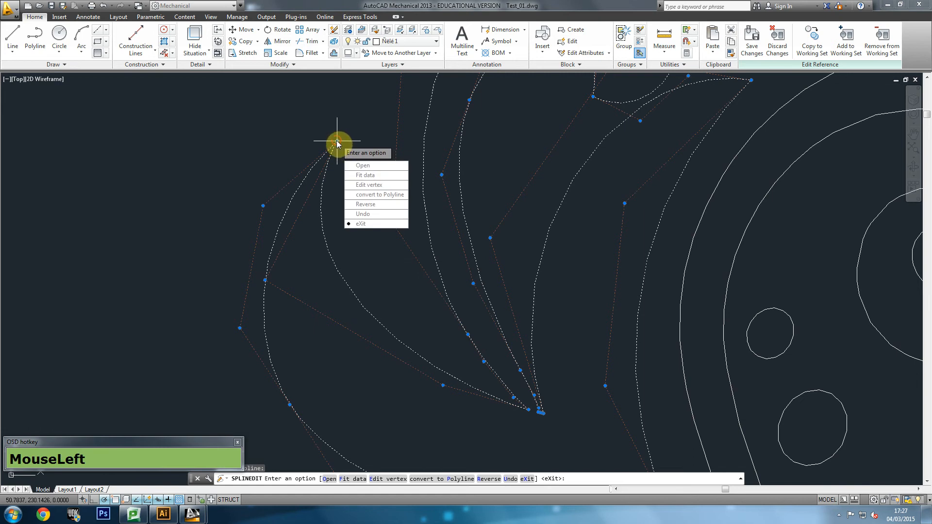
pyautogui.press('Escape')
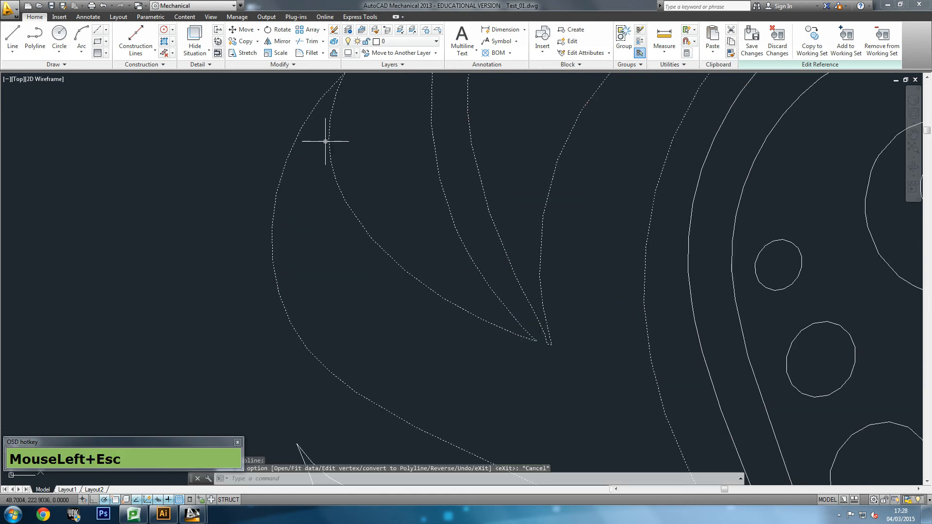
# - Stretch the tip of the ornament's upper-left leaf spline up and to the right by moving its grip point
pyautogui.click(329, 137)
pyautogui.middleClick(350, 129)
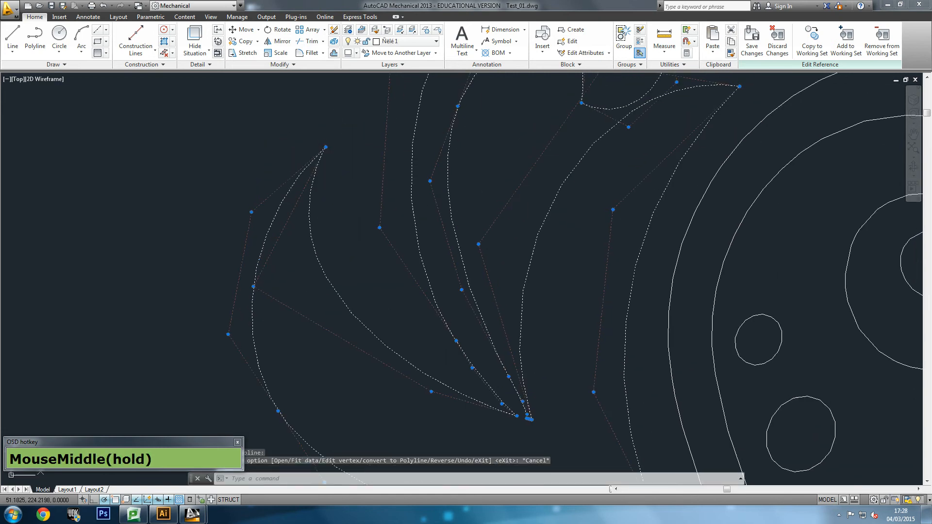
pyautogui.click(326, 147)
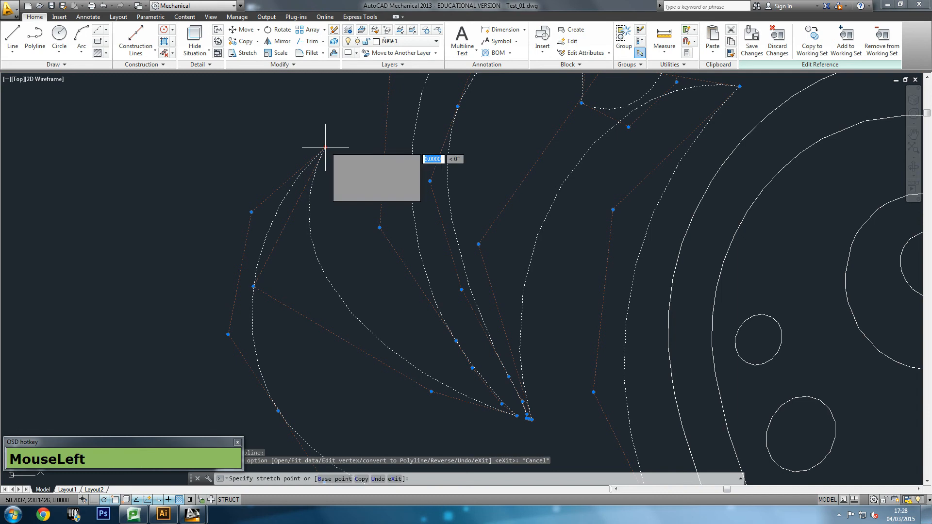
pyautogui.click(362, 95)
pyautogui.scroll(-5, 421, 230)
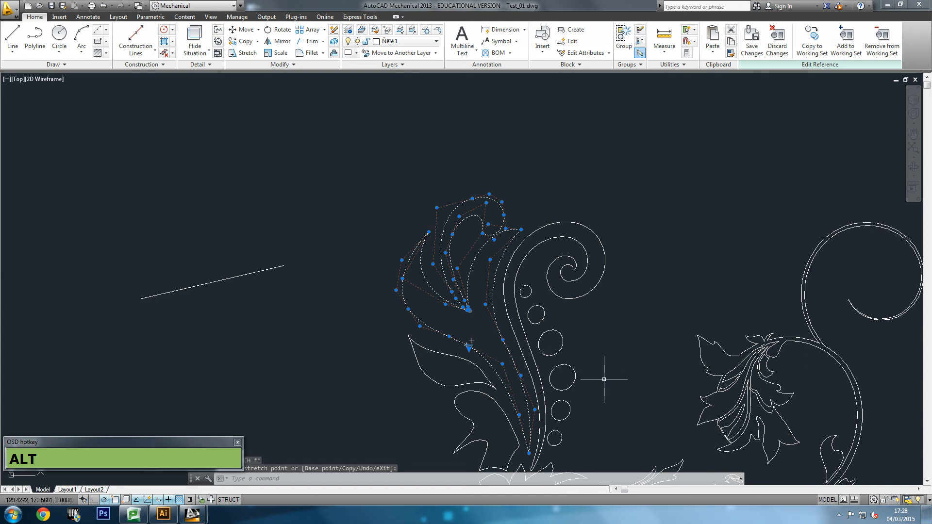
pyautogui.middleClick(676, 403)
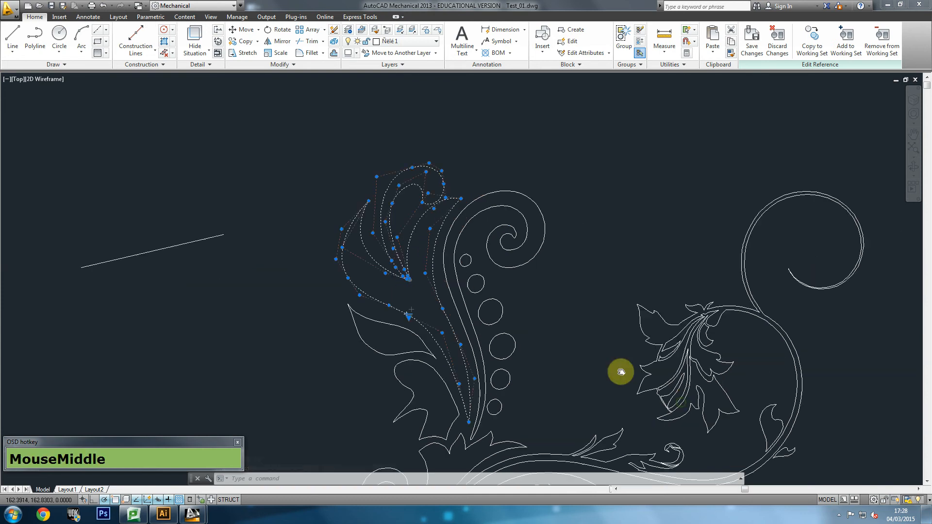
pyautogui.scroll(-3, 481, 311)
pyautogui.middleClick(479, 313)
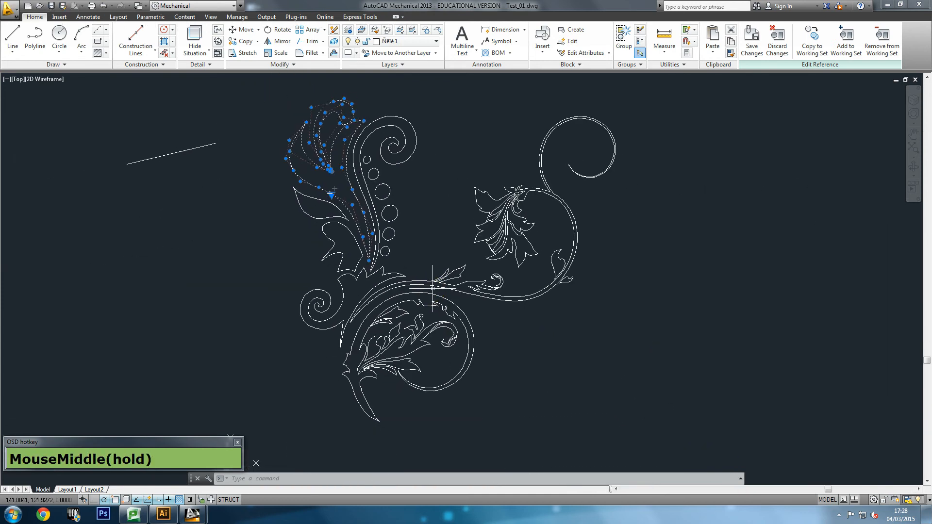
# - Switch to Illustrator and ungroup the whole ornament into separate paths
pyautogui.hotkey('alt', 'Tab')
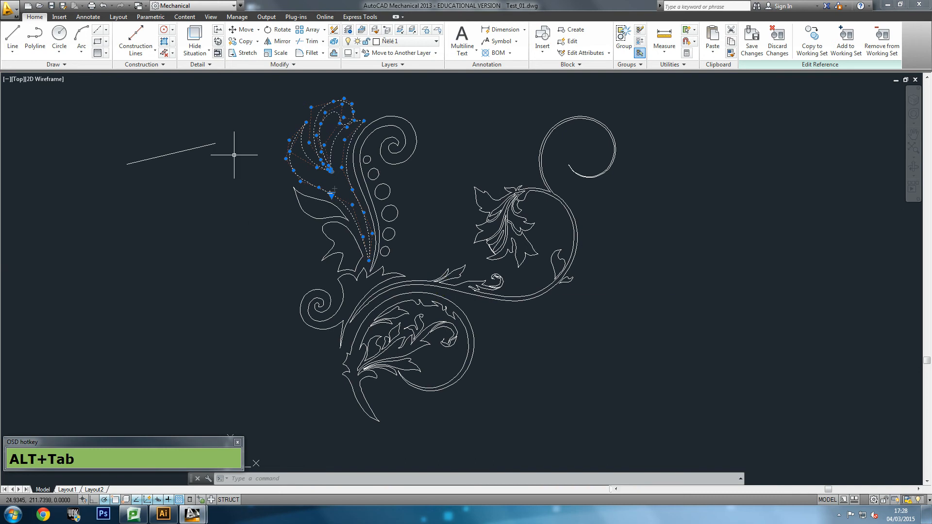
pyautogui.hotkey('alt', 'Tab')
pyautogui.hotkey('alt', 'Tab')
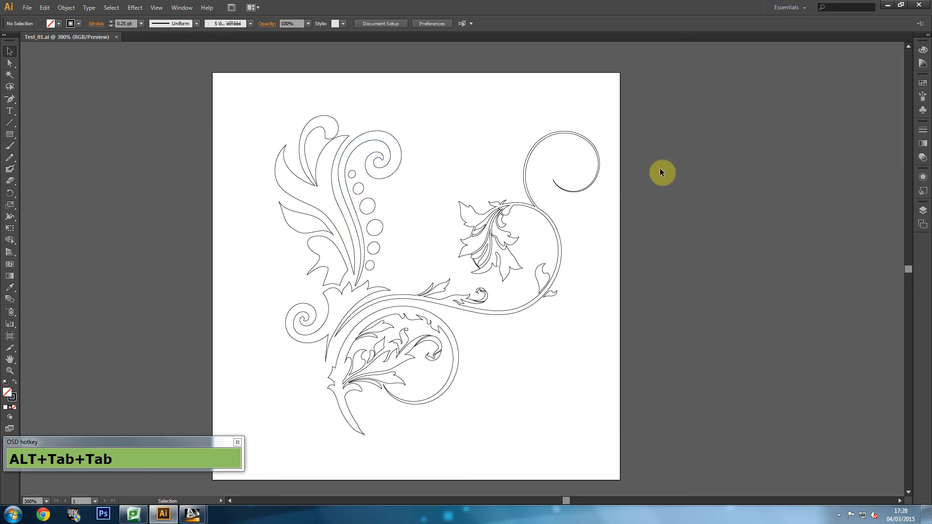
pyautogui.click(291, 174)
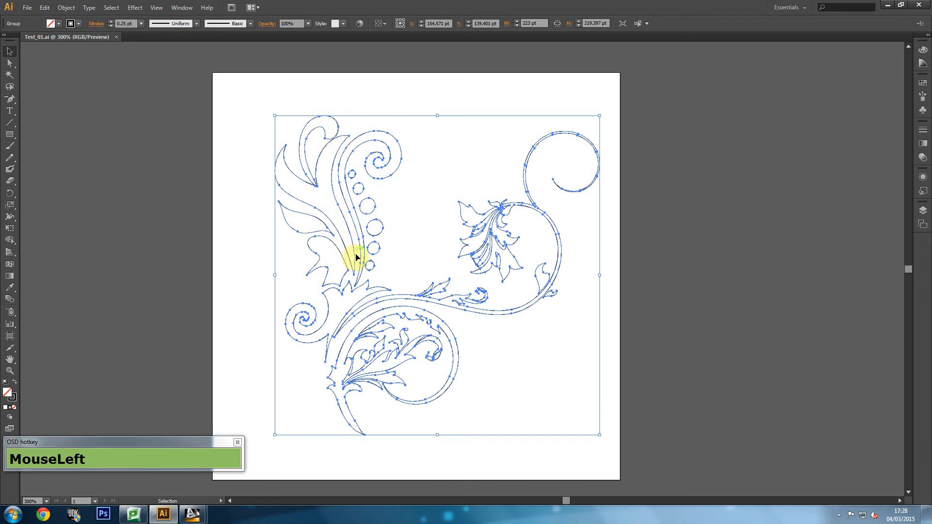
pyautogui.click(231, 209)
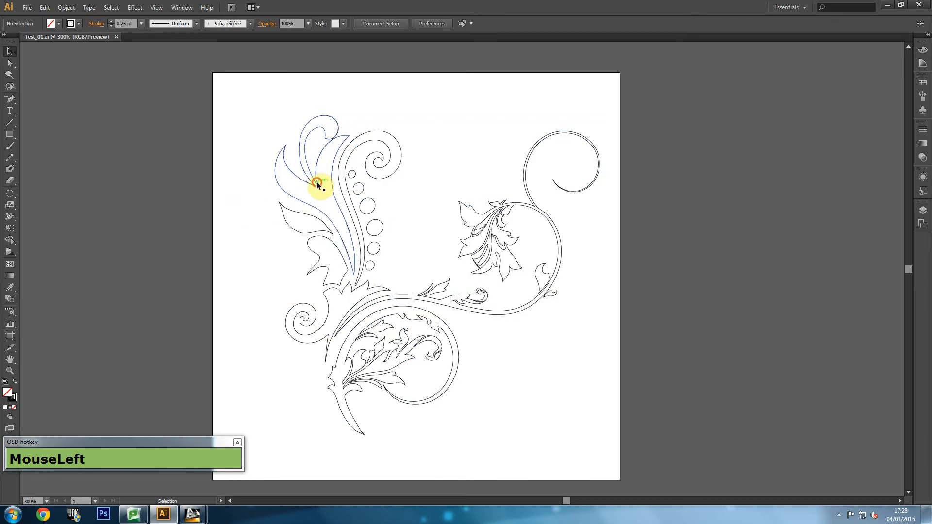
pyautogui.click(318, 185)
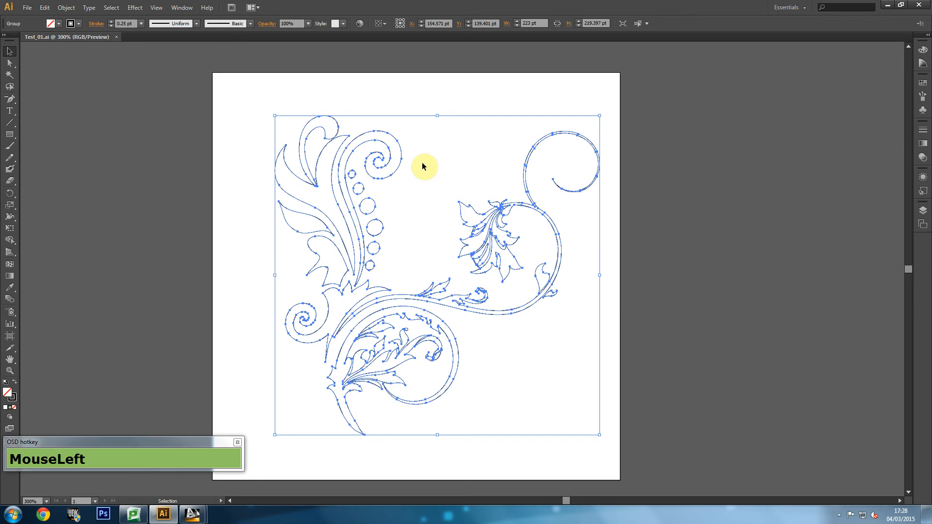
pyautogui.click(67, 8)
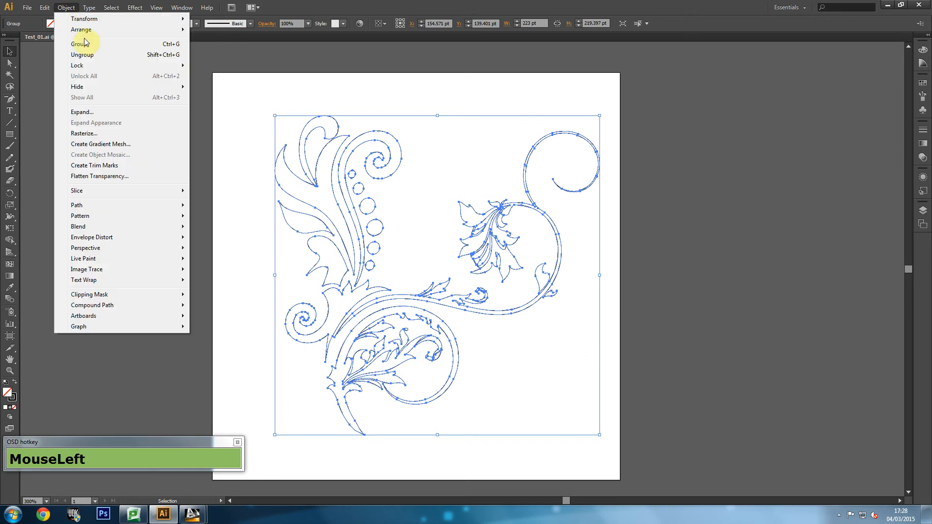
pyautogui.click(89, 55)
pyautogui.click(65, 8)
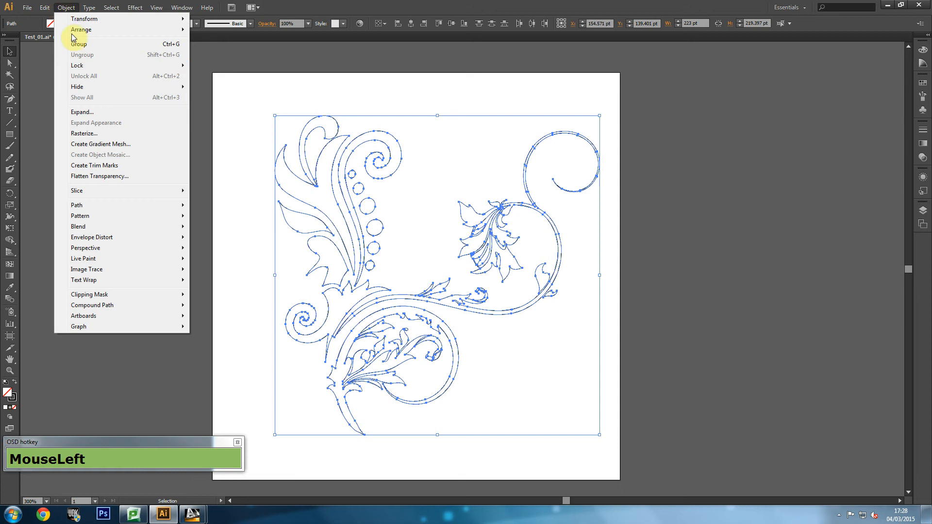
pyautogui.click(318, 82)
# - Select single ornament paths, such as the spiral scroll and the long leafy branch, to examine how the artwork is divided
pyautogui.click(325, 151)
pyautogui.click(386, 184)
pyautogui.click(392, 176)
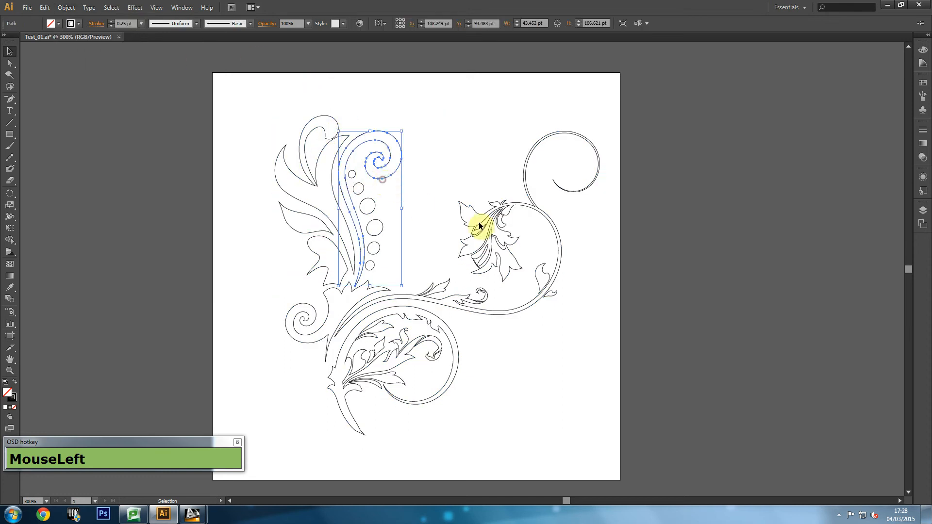
pyautogui.click(526, 207)
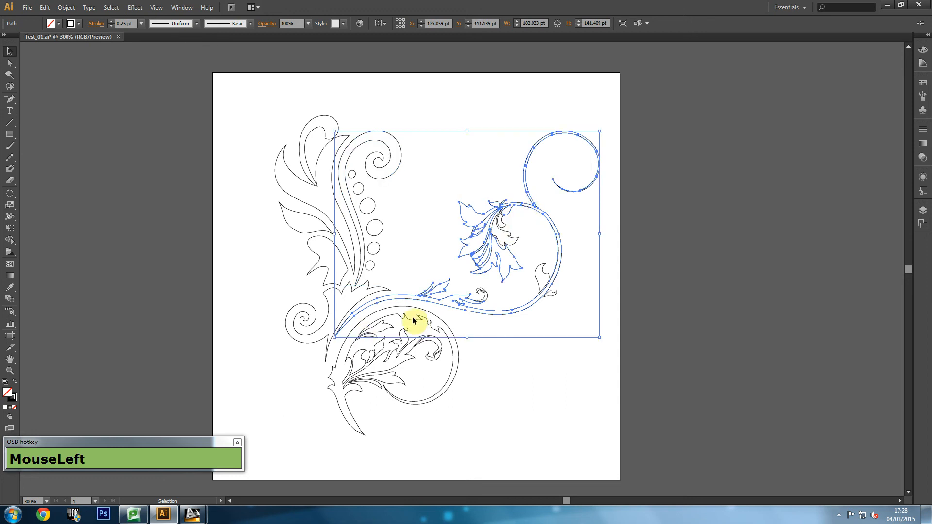
pyautogui.click(413, 318)
# - Move the upper-left leaf path off the artboard onto the pasteboard and delete all the other ornament paths
pyautogui.click(319, 181)
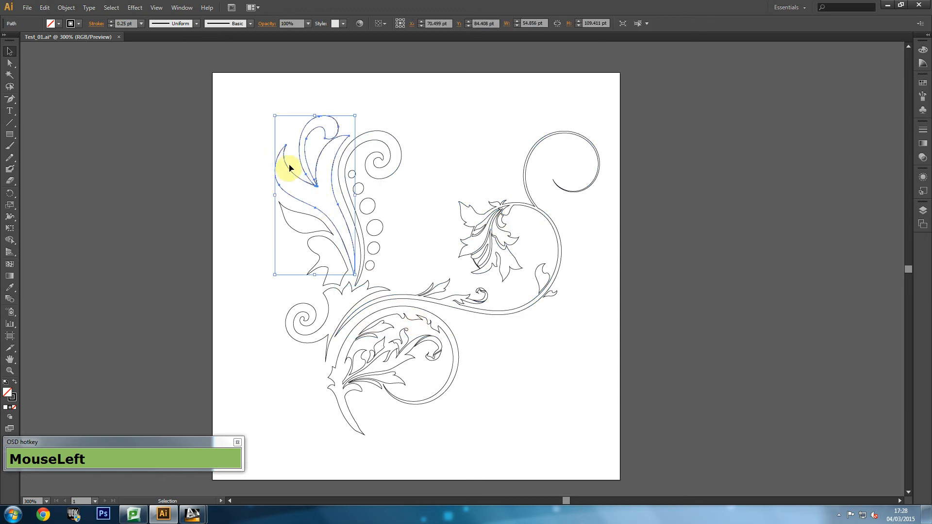
pyautogui.moveTo(307, 166); pyautogui.dragTo(86, 130)
pyautogui.moveTo(223, 65); pyautogui.dragTo(632, 480)
pyautogui.press('Delete')
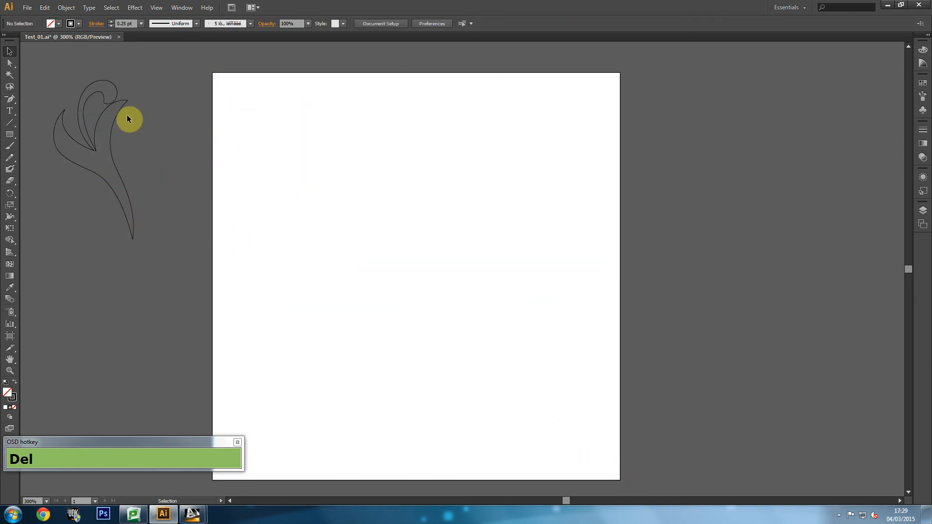
# - Move the leaf path back onto the artboard at about X 89 pt, Y 98 pt, and leave it selected
pyautogui.moveTo(111, 124); pyautogui.dragTo(362, 182)
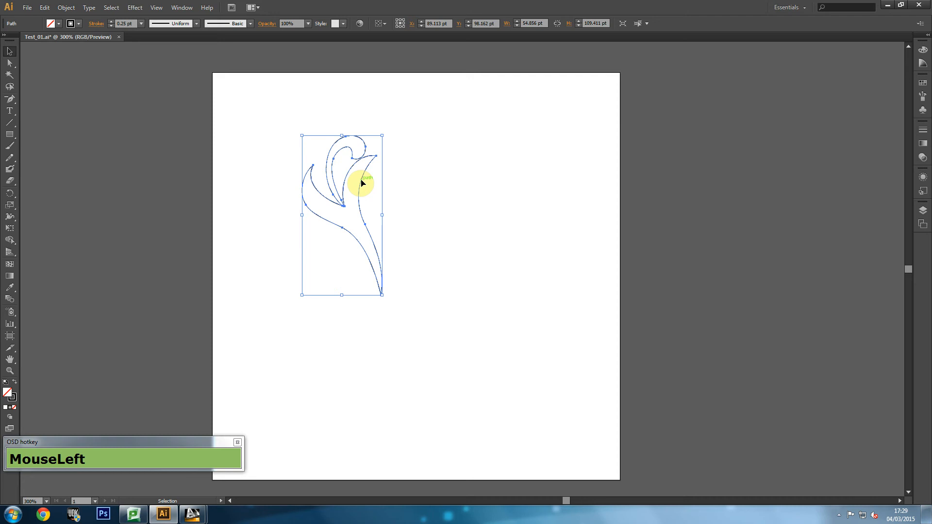
pyautogui.click(407, 169)
pyautogui.click(368, 162)
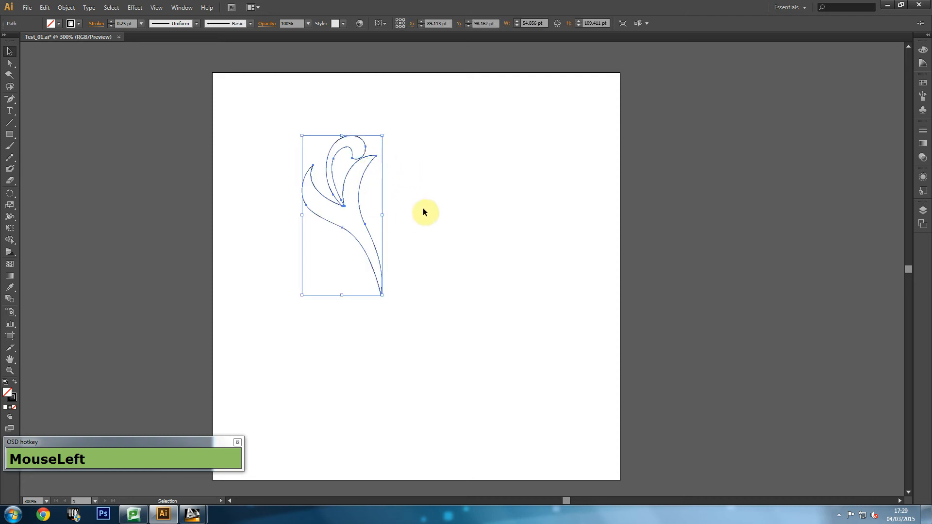
# - Export the leaf as the AutoCAD drawing Test_Part01.dwg for version 2004/2005/2006, at scale 1 with Maximum Editability
pyautogui.click(27, 9)
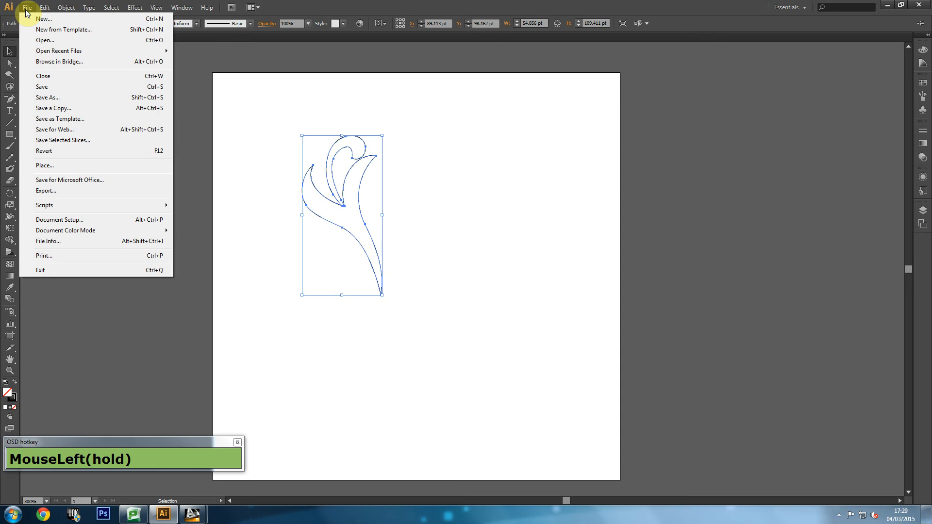
pyautogui.click(56, 192)
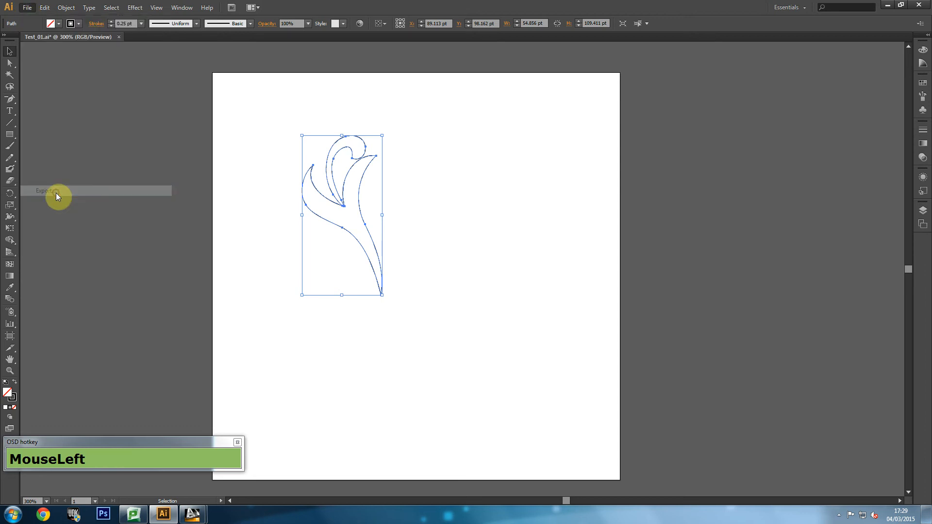
pyautogui.click(118, 363)
pyautogui.press('BackSpace')
pyautogui.press('BackSpace')
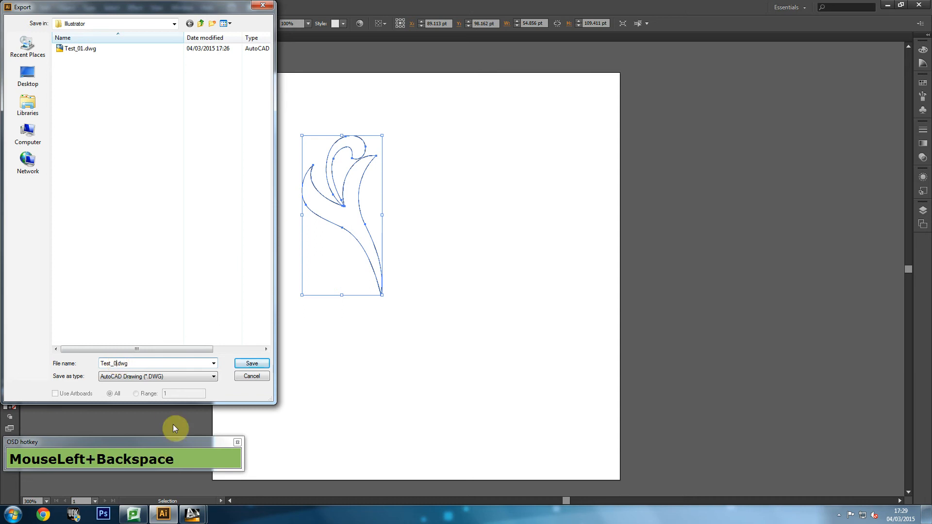
pyautogui.write('Part')
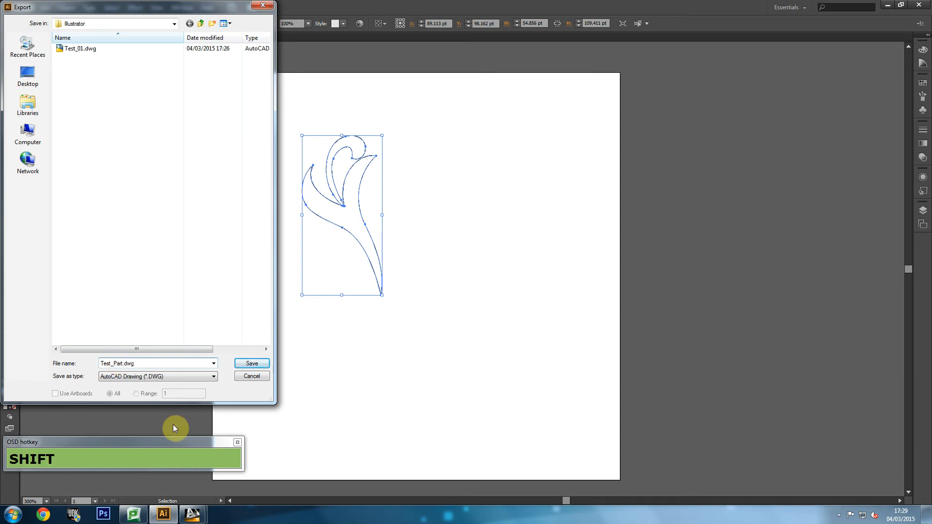
pyautogui.write('01')
pyautogui.click(252, 364)
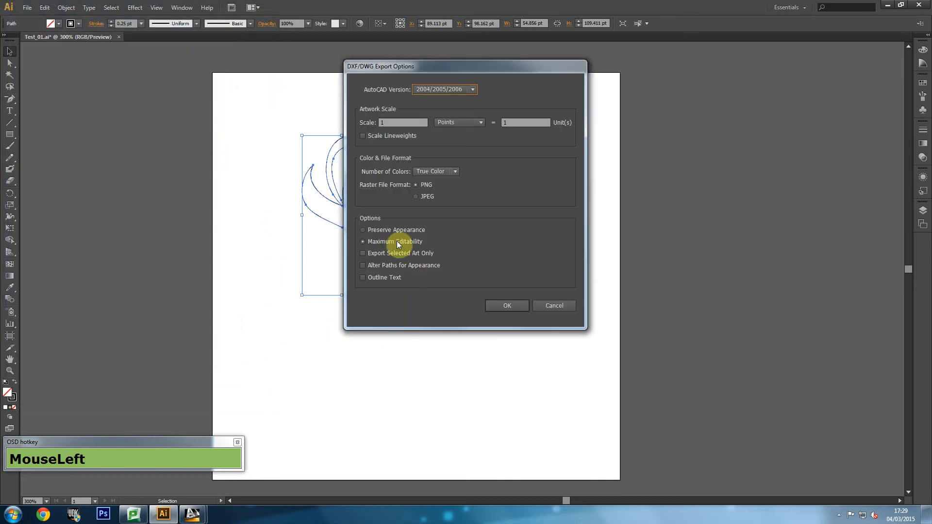
pyautogui.click(508, 305)
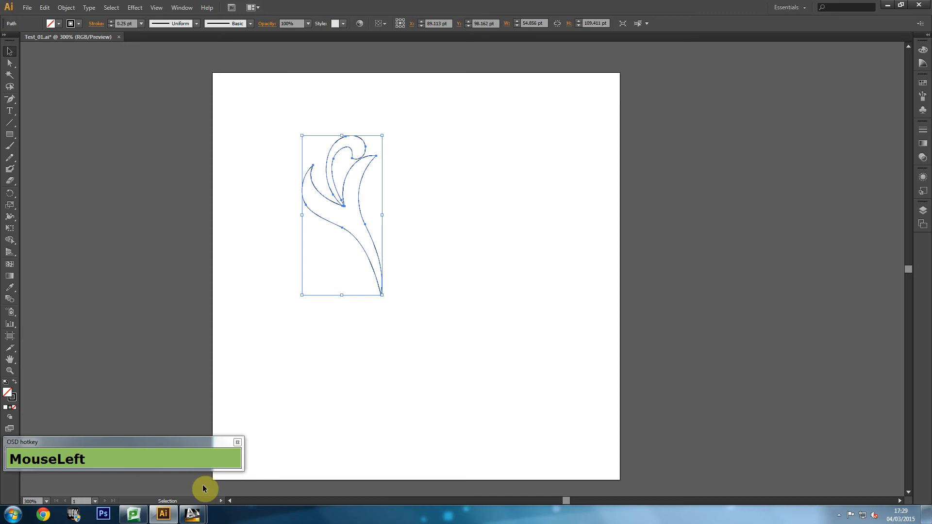
# - Switch to AutoCAD and open Test_Part01.dwg, continuing despite its foreign DWG origin
pyautogui.click(193, 513)
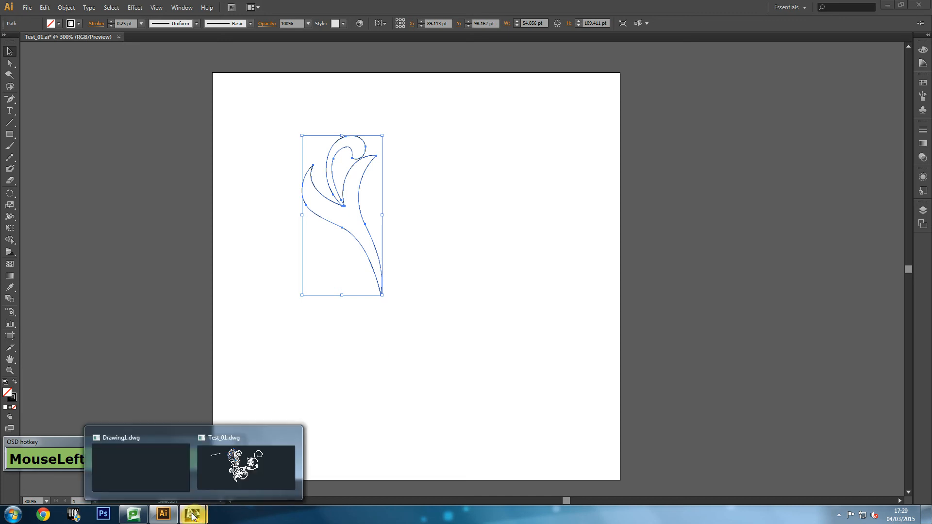
pyautogui.click(229, 474)
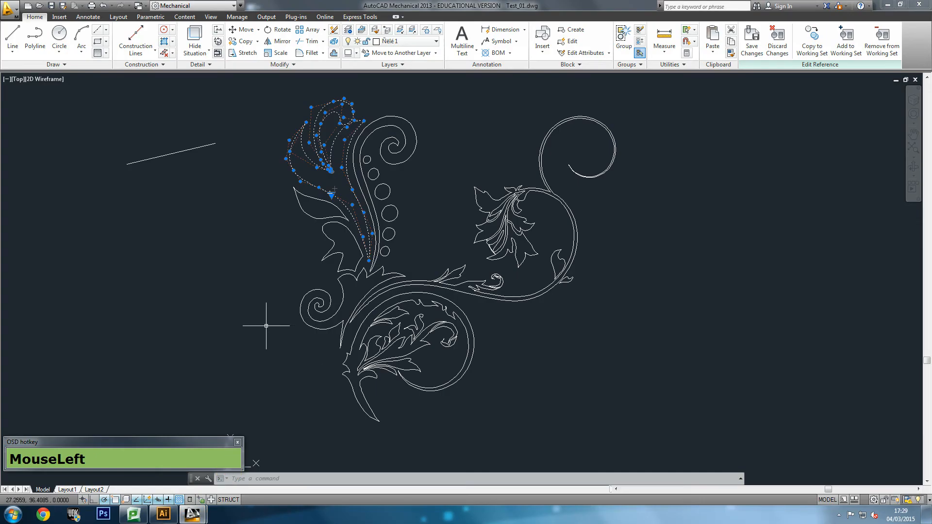
pyautogui.click(39, 9)
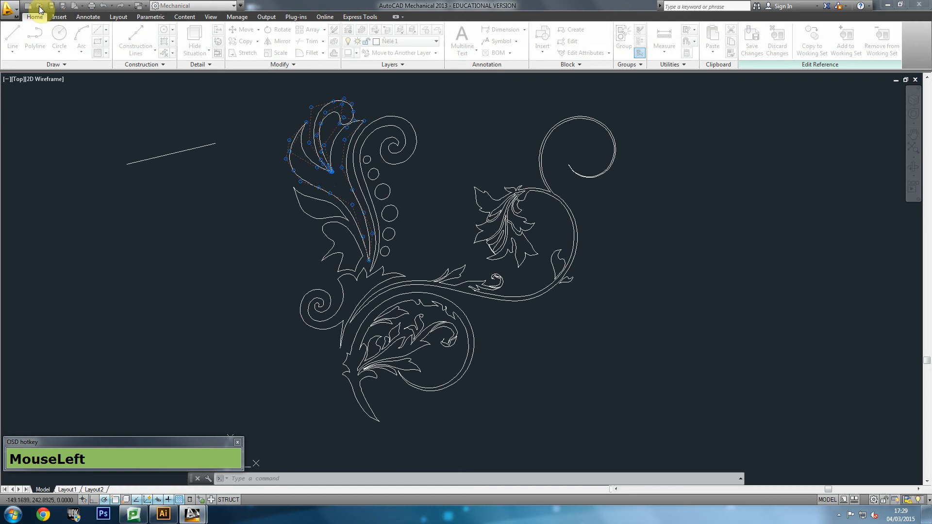
pyautogui.doubleClick(410, 188)
pyautogui.click(418, 228)
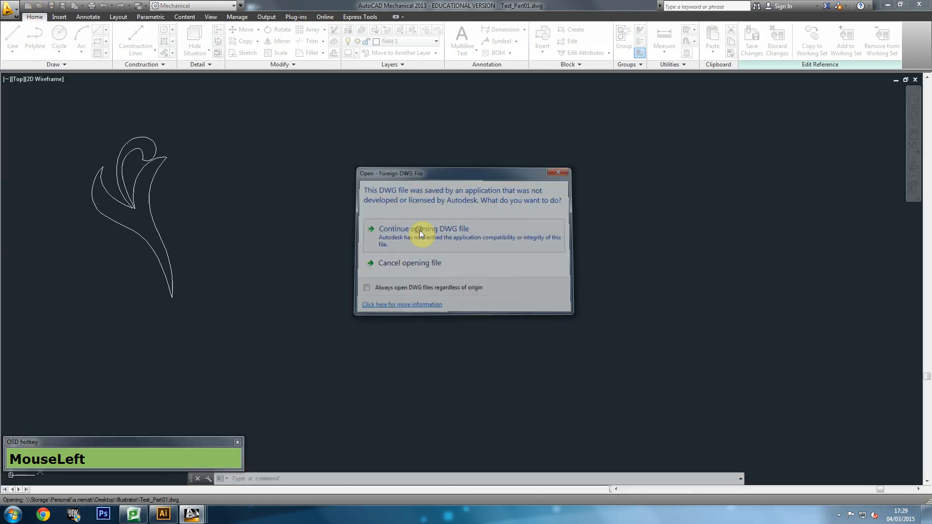
# - Select the whole leaf in Test_Part01.dwg to examine the spline control points along its outline
pyautogui.click(152, 181)
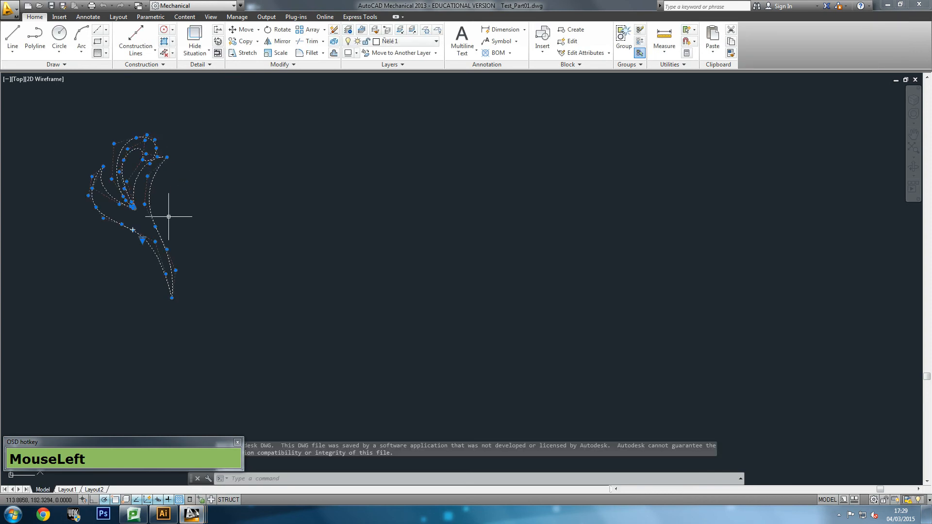
pyautogui.click(185, 210)
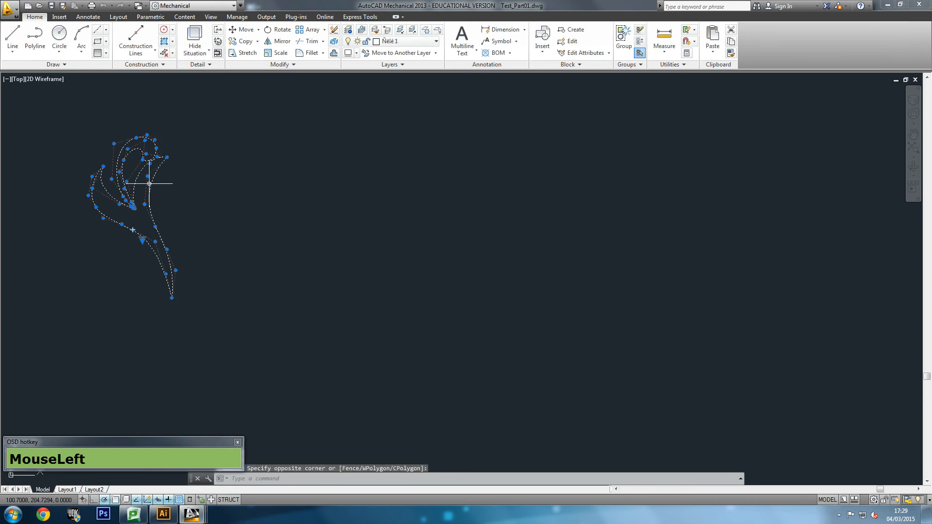
pyautogui.moveTo(52, 122); pyautogui.dragTo(241, 316)
pyautogui.moveTo(174, 264); pyautogui.dragTo(175, 237)
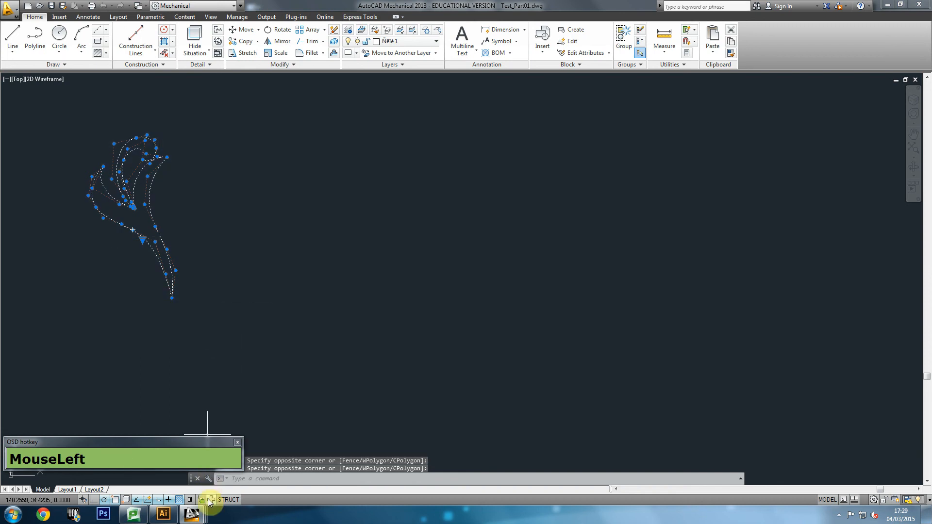
# - Switch to Test_01.dwg and delete the loose straight line beside the ornament
pyautogui.moveTo(192, 514)
pyautogui.click(199, 462)
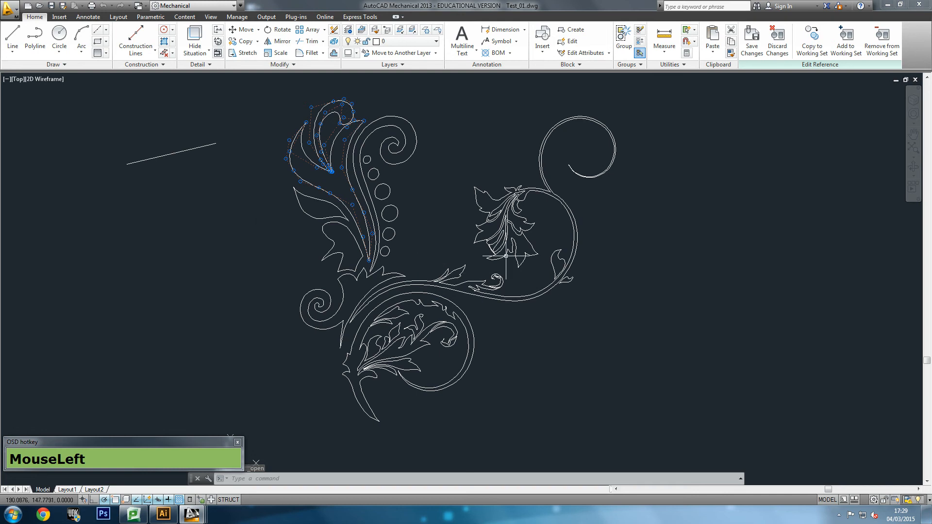
pyautogui.click(204, 144)
pyautogui.press('Delete')
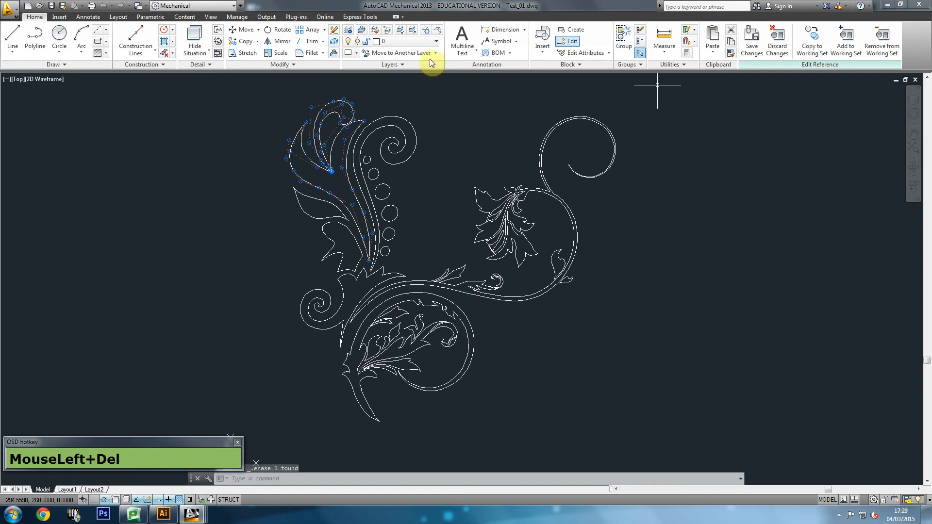
# - Copy the leaf from Test_Part01.dwg and paste it into the empty space left of the ornament in Test_01.dwg
pyautogui.moveTo(192, 516)
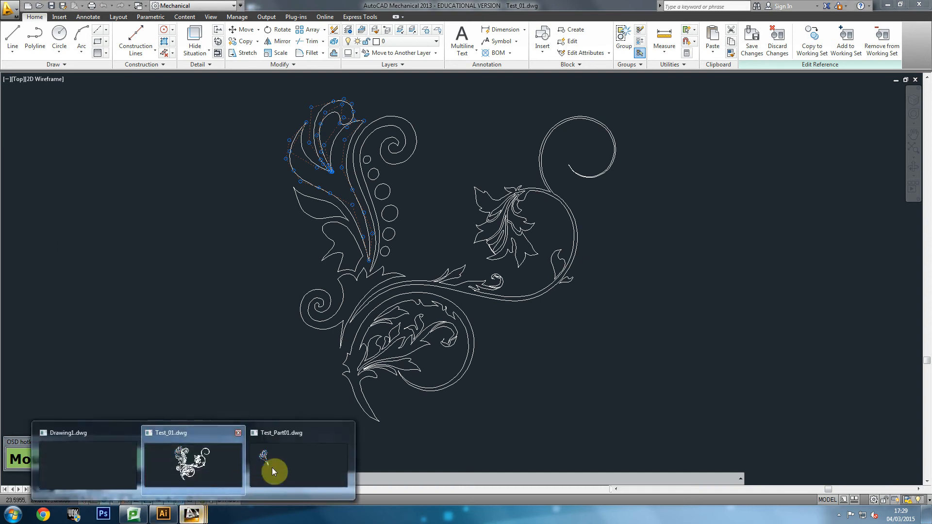
pyautogui.click(281, 465)
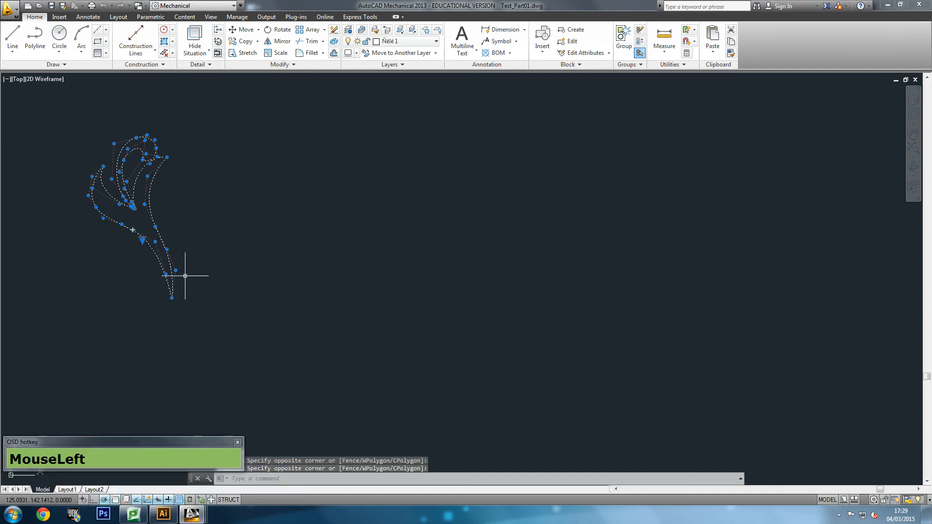
pyautogui.hotkey('ctrl', 'a')
pyautogui.moveTo(235, 360); pyautogui.dragTo(123, 221)
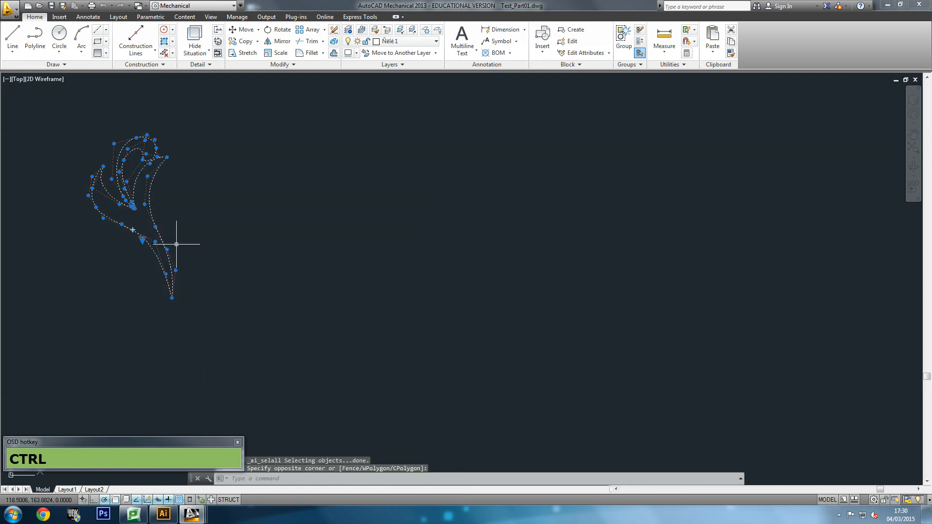
pyautogui.hotkey('ctrl', 'a')
pyautogui.hotkey('ctrl', 'c')
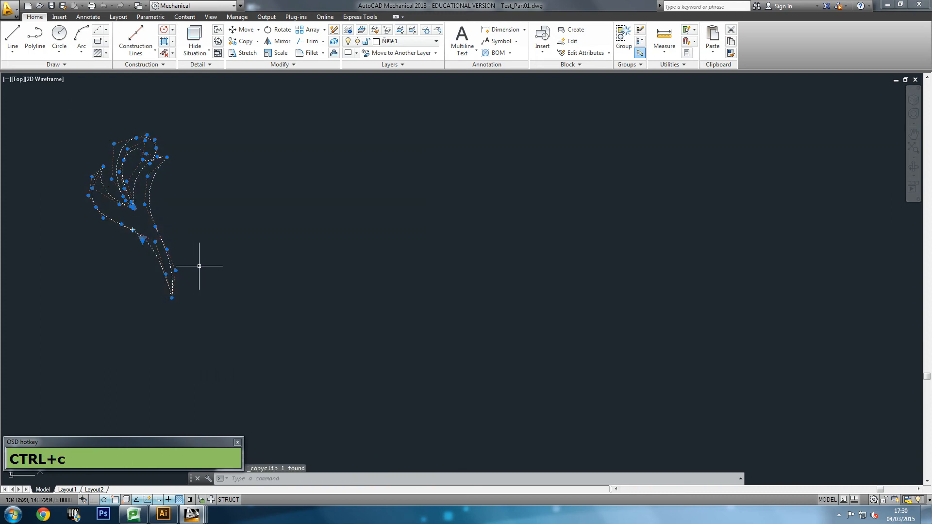
pyautogui.moveTo(195, 514)
pyautogui.click(224, 483)
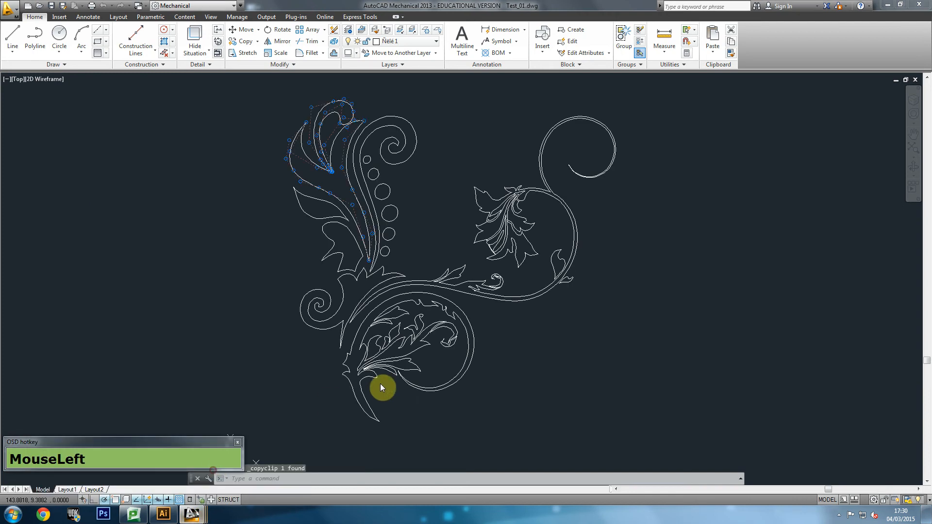
pyautogui.hotkey('ctrl', 'v')
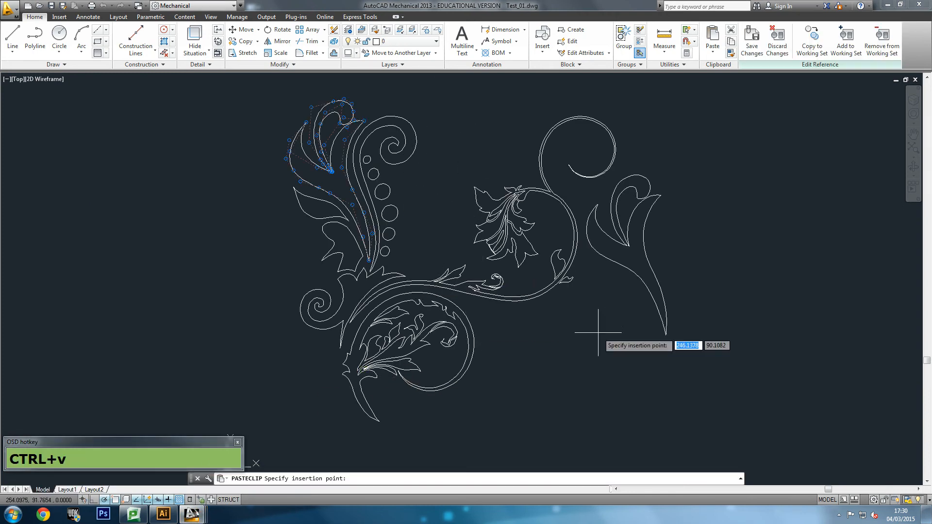
pyautogui.click(173, 277)
# - Select the pasted leaf and compare its control points with those of the original leaf in the ornament
pyautogui.click(214, 173)
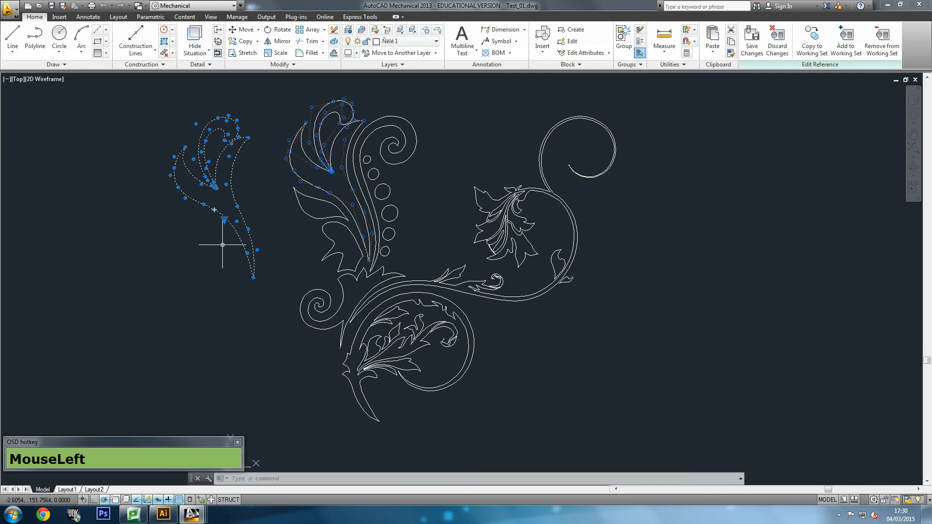
pyautogui.scroll(4, 192, 196)
pyautogui.press('alt')
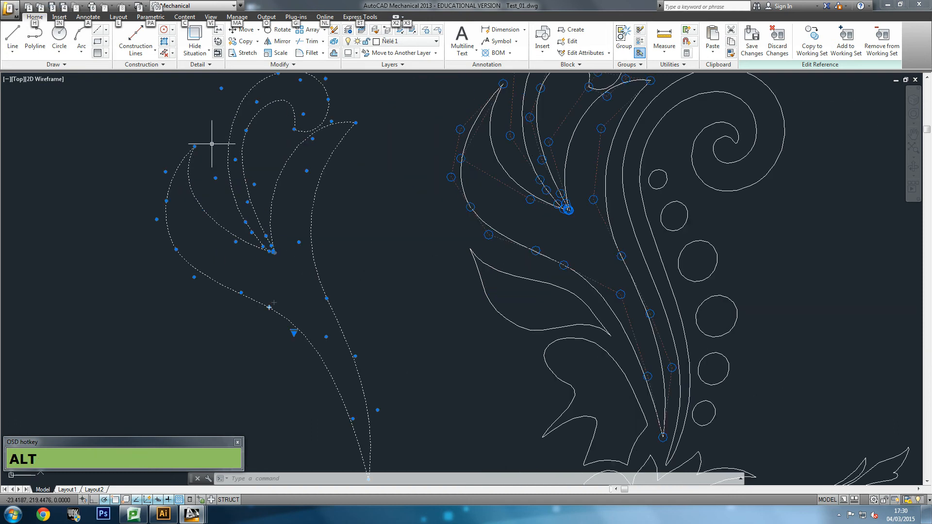
pyautogui.scroll(2, 213, 144)
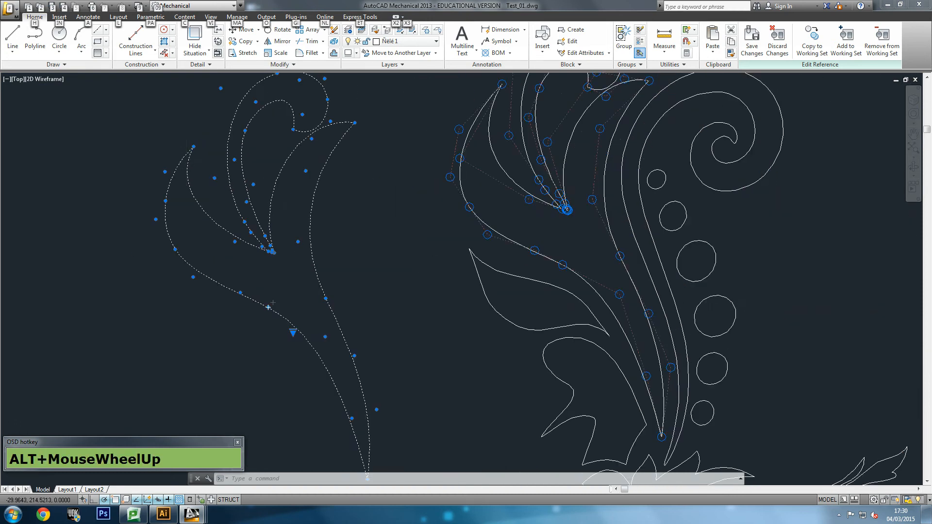
pyautogui.scroll(-4, 194, 222)
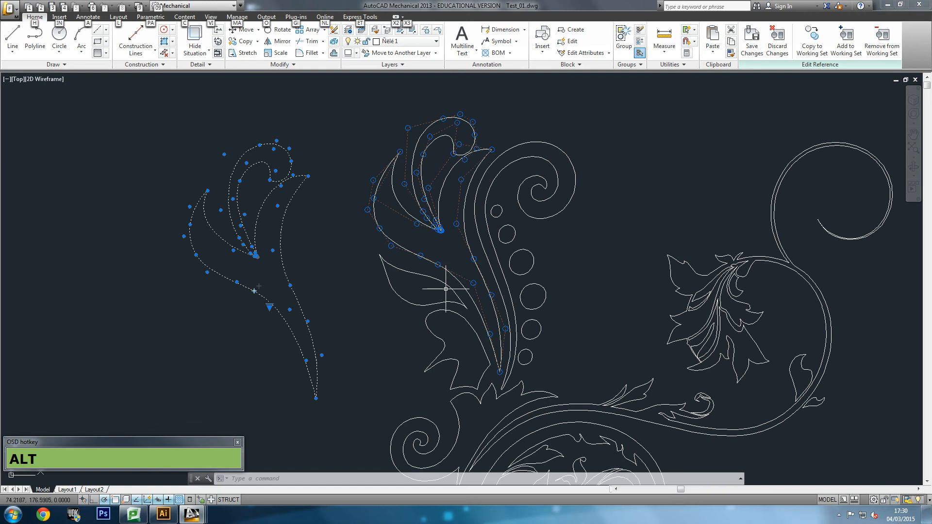
# - Switch to Illustrator, deselect the leaf path and open the insect artwork shutterstock_3315911
pyautogui.click(163, 515)
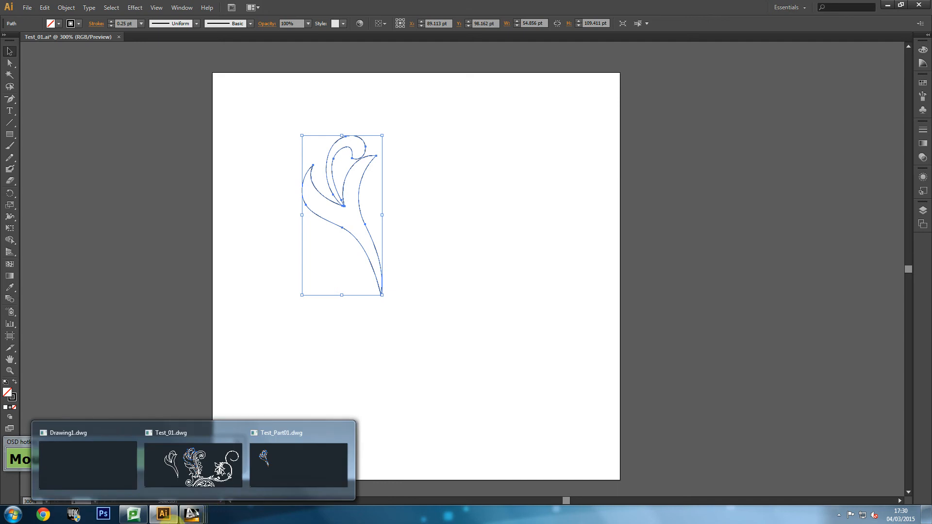
pyautogui.click(147, 217)
pyautogui.click(28, 10)
pyautogui.click(40, 39)
pyautogui.doubleClick(114, 50)
# - Select the whole insect group and give it a black stroke
pyautogui.moveTo(326, 169)
pyautogui.mouseDown()
pyautogui.moveTo(313, 141)
pyautogui.moveTo(339, 170)
pyautogui.mouseUp()
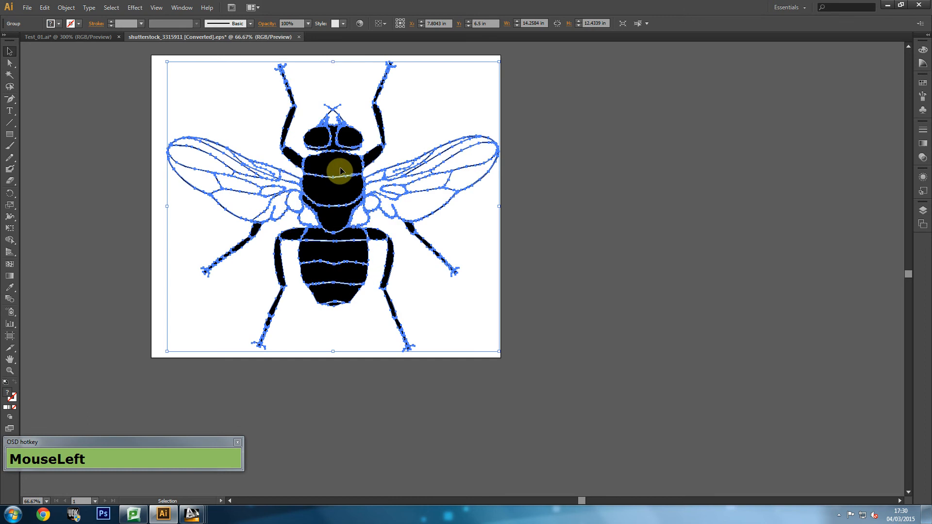
pyautogui.click(132, 132)
pyautogui.click(326, 175)
pyautogui.moveTo(500, 352); pyautogui.dragTo(554, 411)
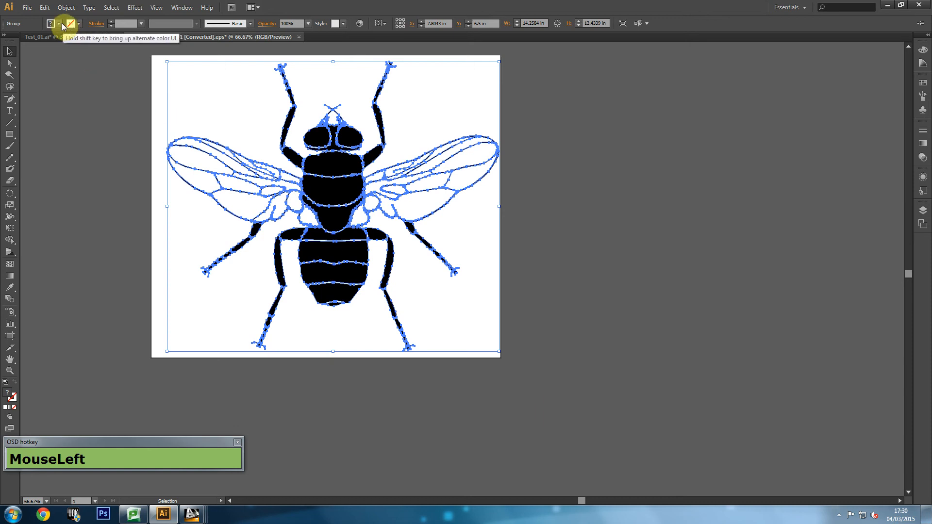
pyautogui.click(80, 24)
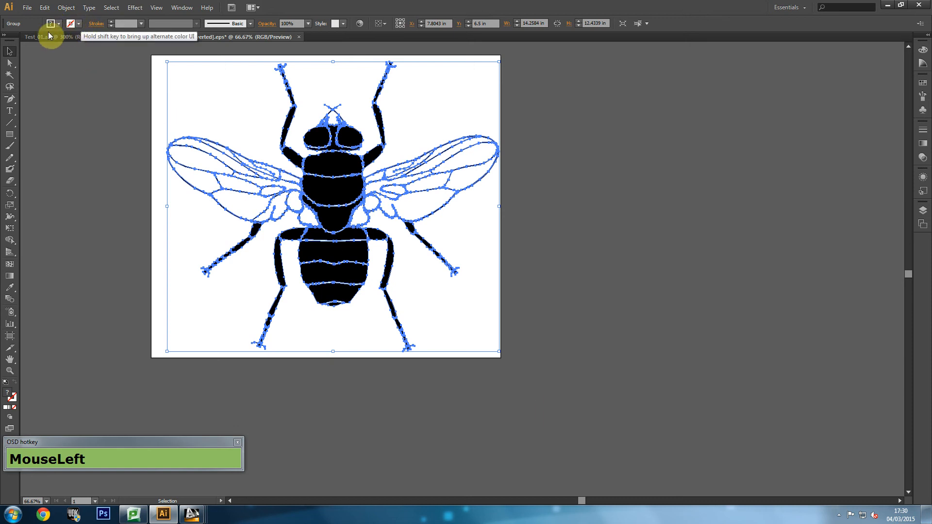
pyautogui.click(80, 23)
pyautogui.click(79, 24)
pyautogui.click(79, 24)
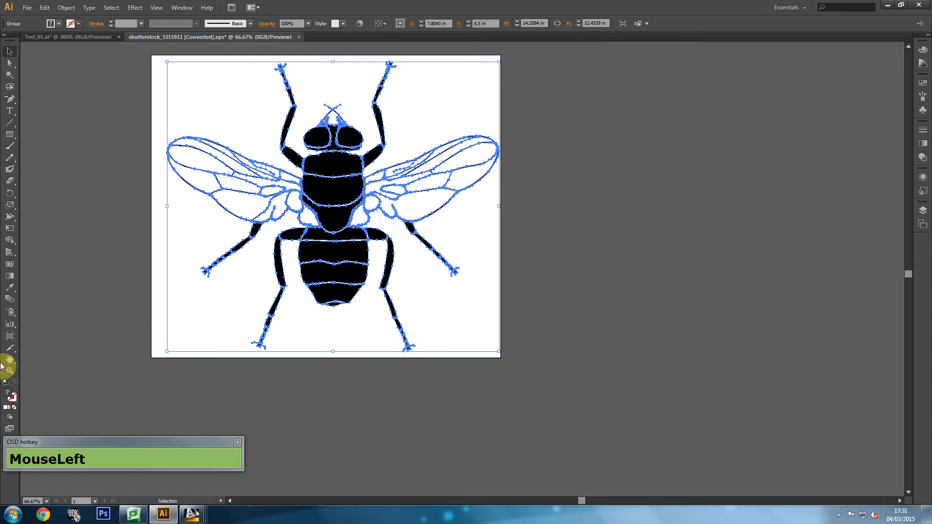
pyautogui.doubleClick(10, 399)
pyautogui.moveTo(421, 253); pyautogui.dragTo(389, 296)
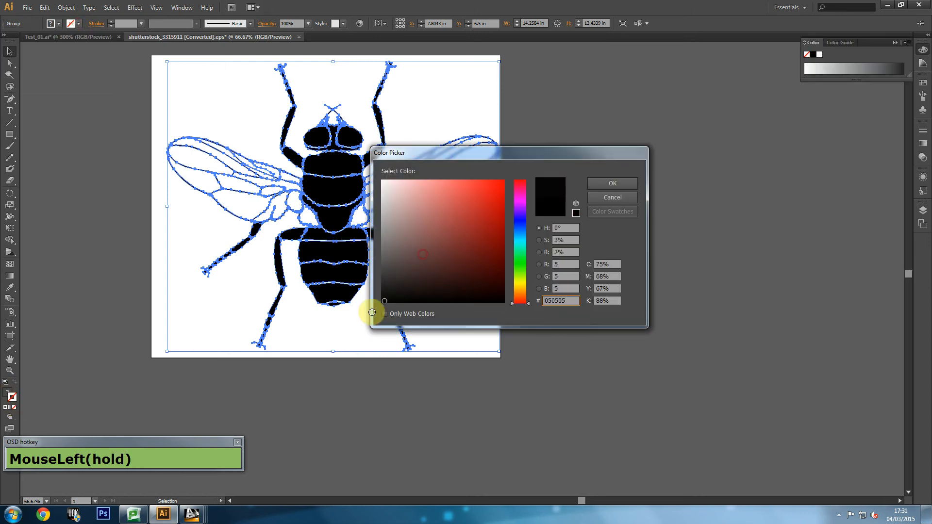
pyautogui.click(613, 183)
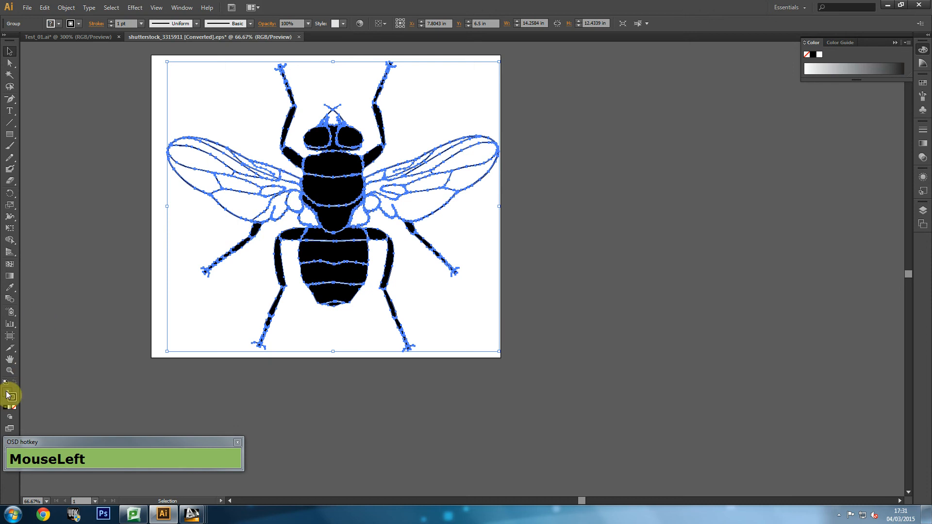
# - Set the insect group's fill to None so only the outlines remain, and deselect the artwork
pyautogui.click(7, 394)
pyautogui.doubleClick(7, 394)
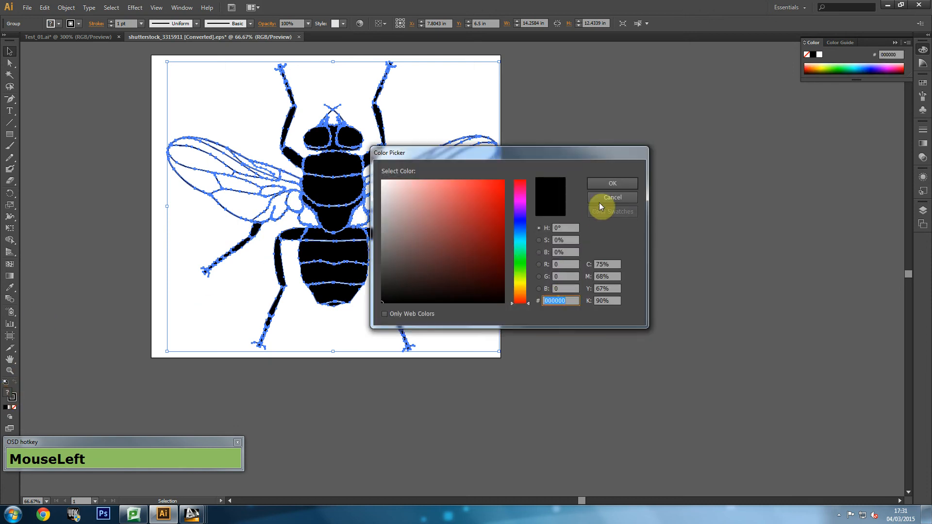
pyautogui.click(608, 184)
pyautogui.click(14, 409)
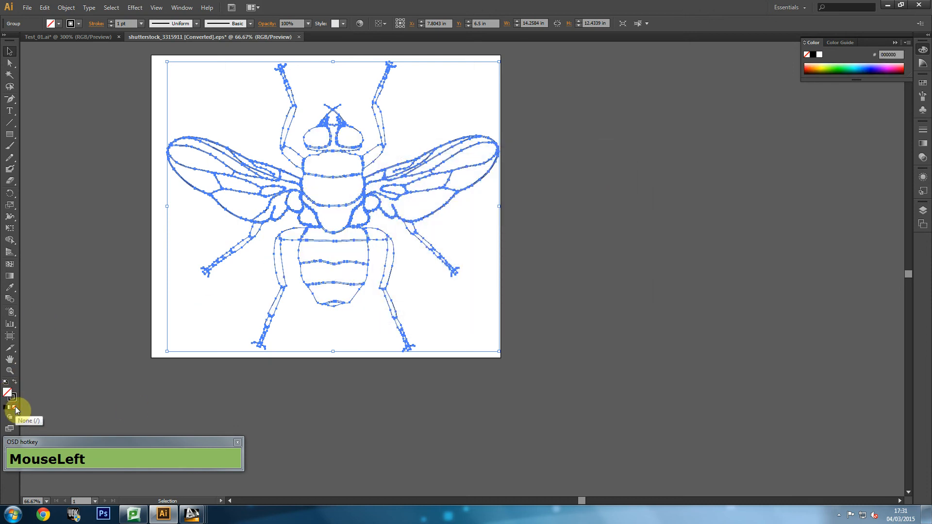
pyautogui.click(15, 411)
pyautogui.click(167, 261)
pyautogui.click(317, 127)
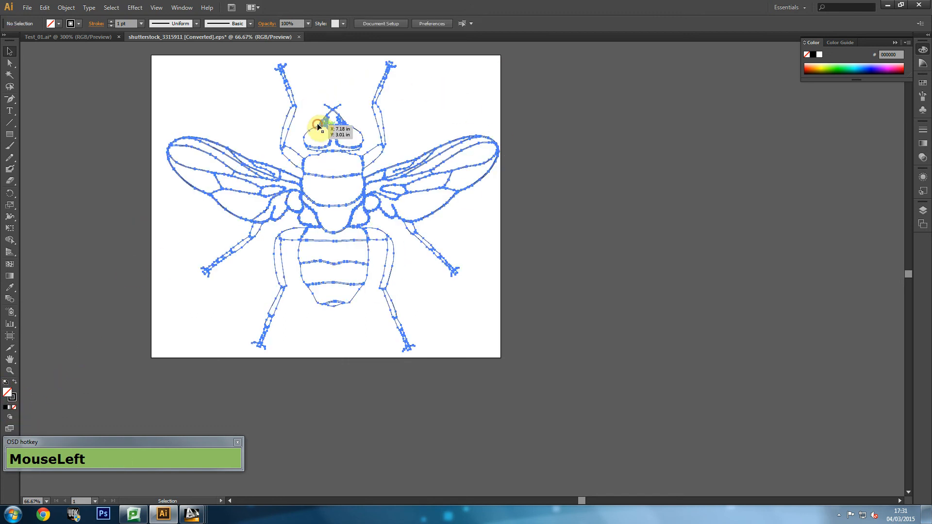
pyautogui.click(361, 399)
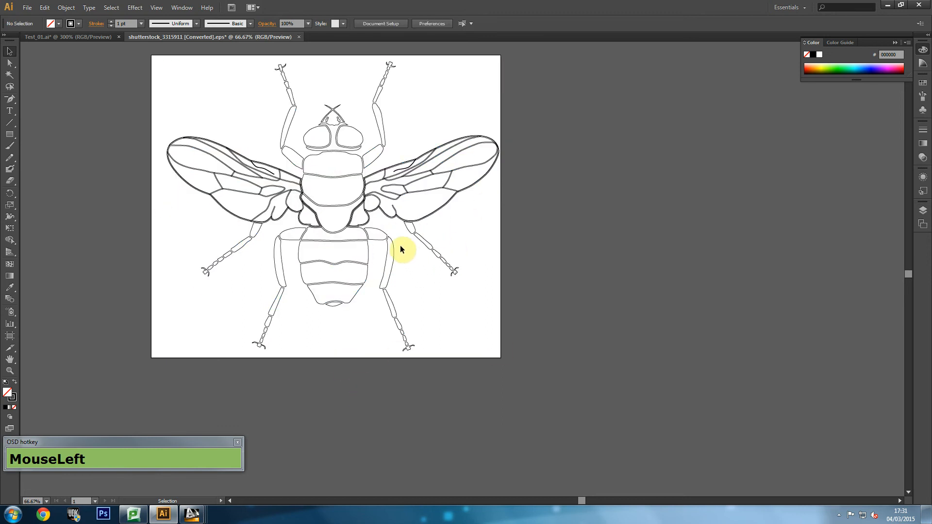
# - Examine the insect's wing and body outlines up close for doubled contour lines
pyautogui.click(274, 177)
pyautogui.scroll(1, 282, 180)
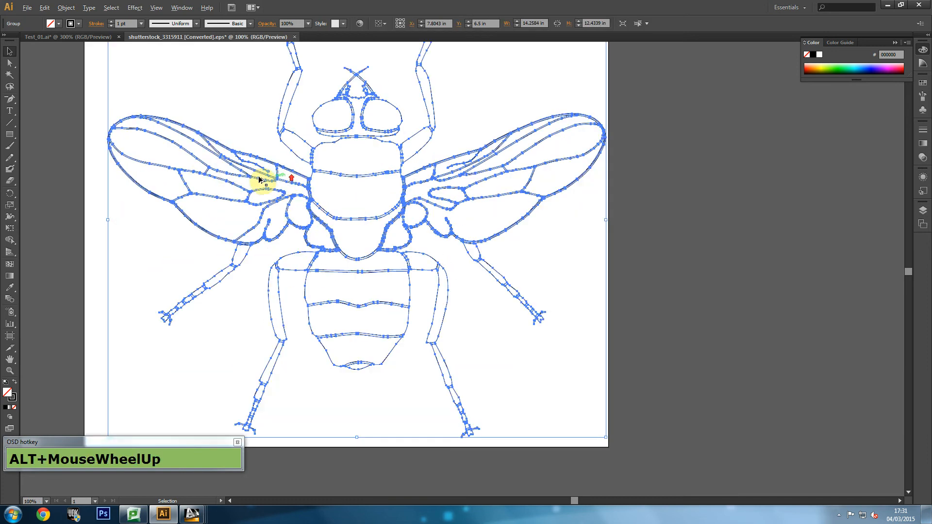
pyautogui.scroll(-1, 263, 180)
pyautogui.click(146, 219)
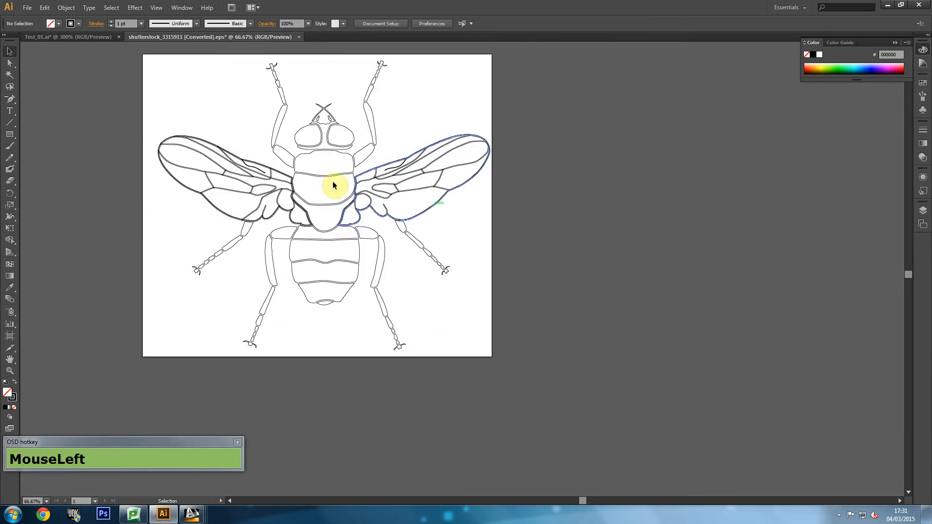
pyautogui.scroll(2, 242, 174)
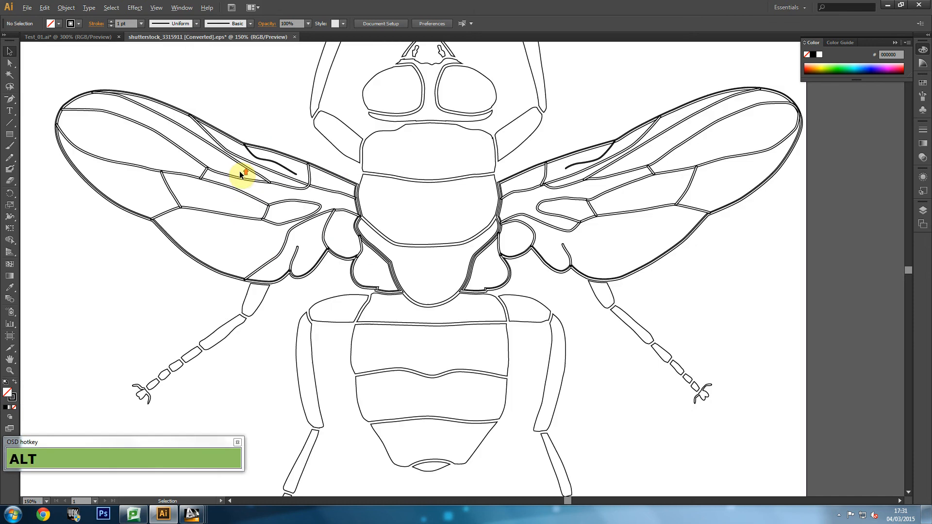
pyautogui.scroll(1, 241, 176)
# - Ungroup the insect artwork and select the lower thorax path on its own
pyautogui.click(219, 167)
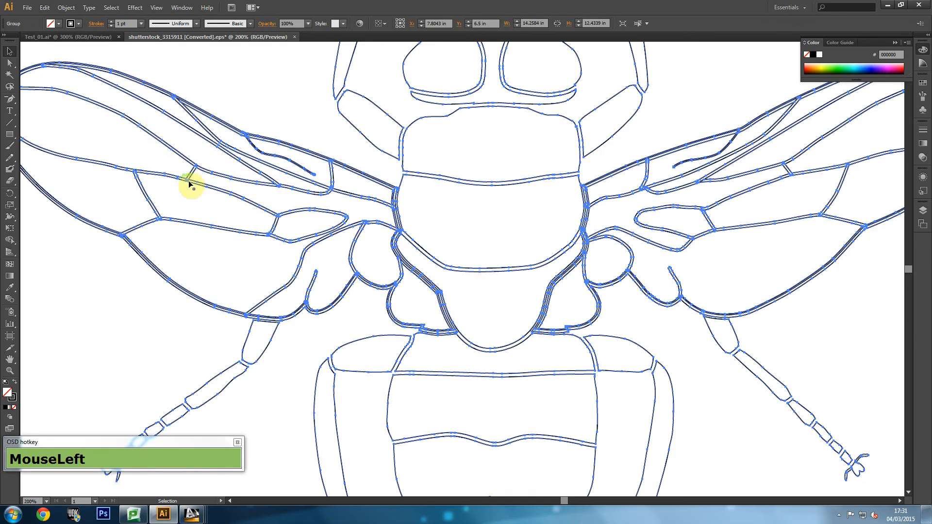
pyautogui.scroll(-3, 124, 146)
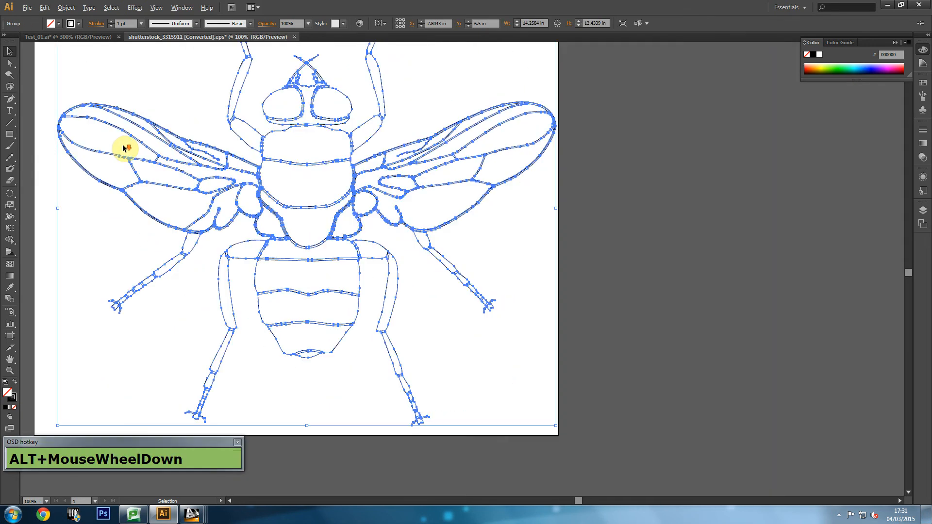
pyautogui.click(66, 8)
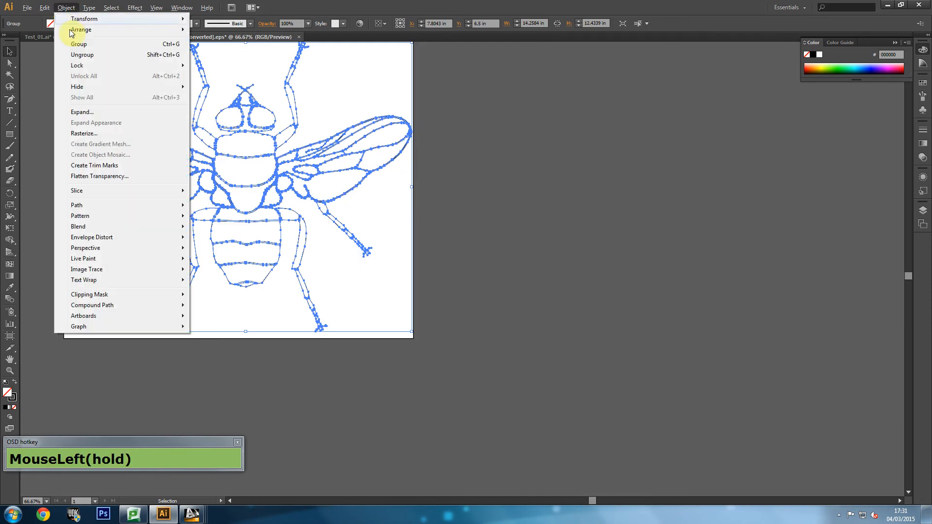
pyautogui.click(80, 55)
pyautogui.click(307, 163)
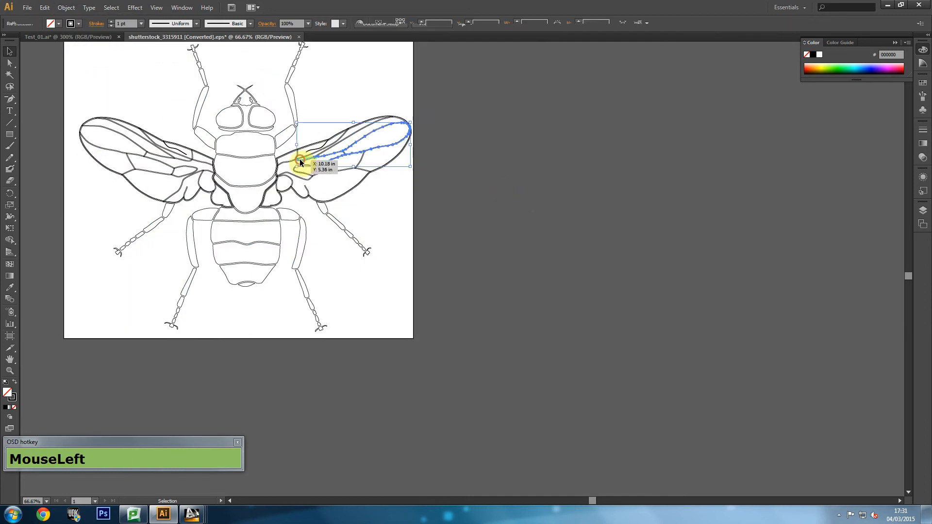
pyautogui.click(264, 183)
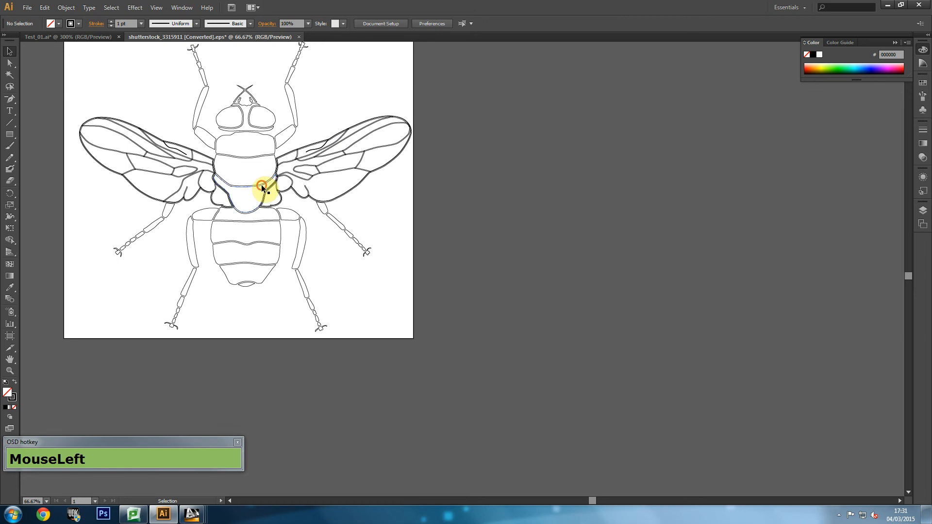
pyautogui.click(263, 187)
pyautogui.scroll(4, 84, 111)
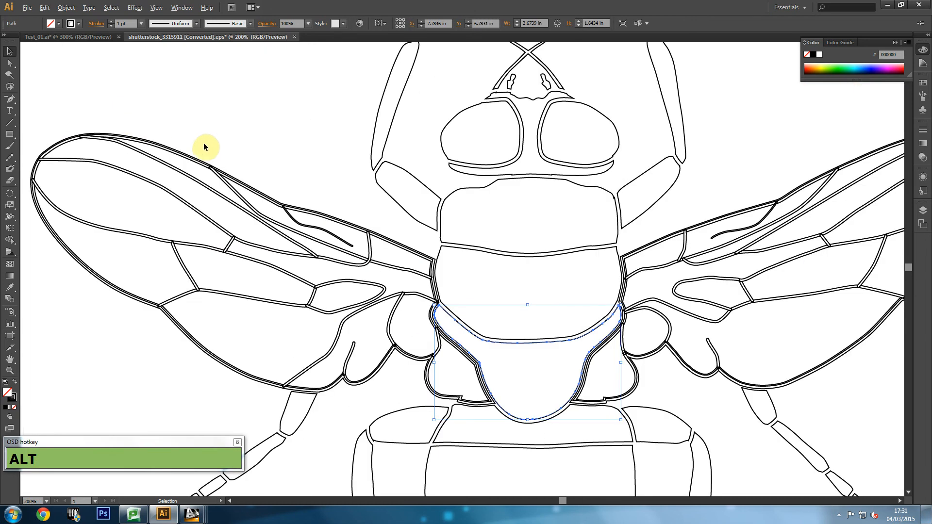
# - Try deleting the diagonal vein path inside the left wing, and undo the deletion
pyautogui.click(256, 223)
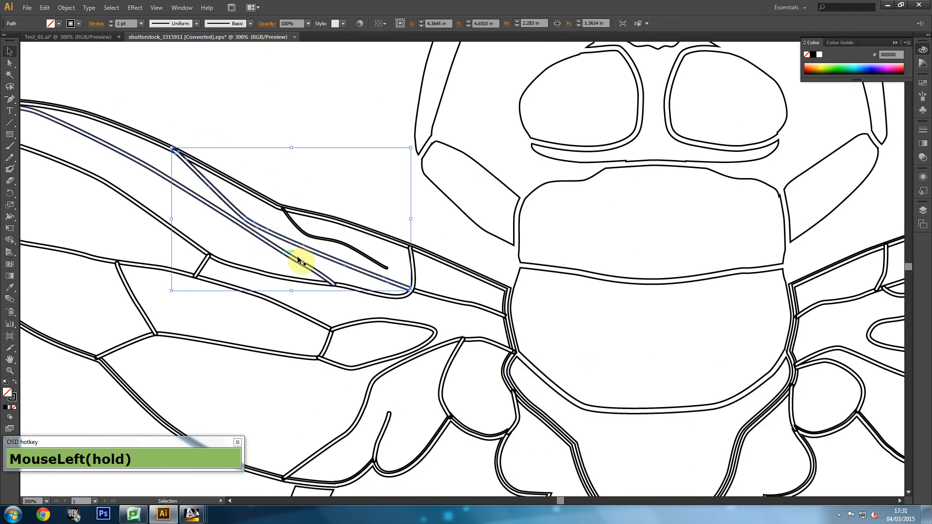
pyautogui.press('Delete')
pyautogui.hotkey('ctrl', 'z')
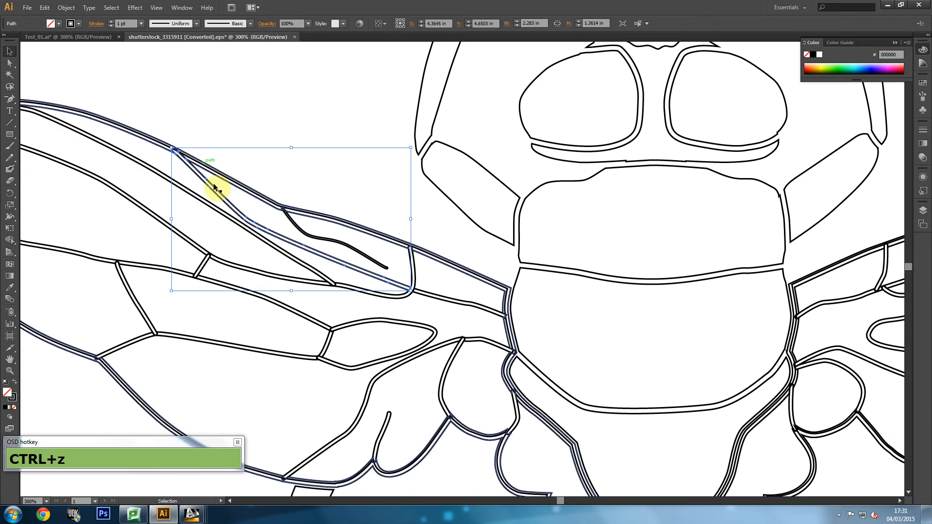
# - Examine up close how the diagonal vein overlaps the contour lines along the left wing's upper edge
pyautogui.scroll(-3, 283, 193)
pyautogui.scroll(-1, 284, 197)
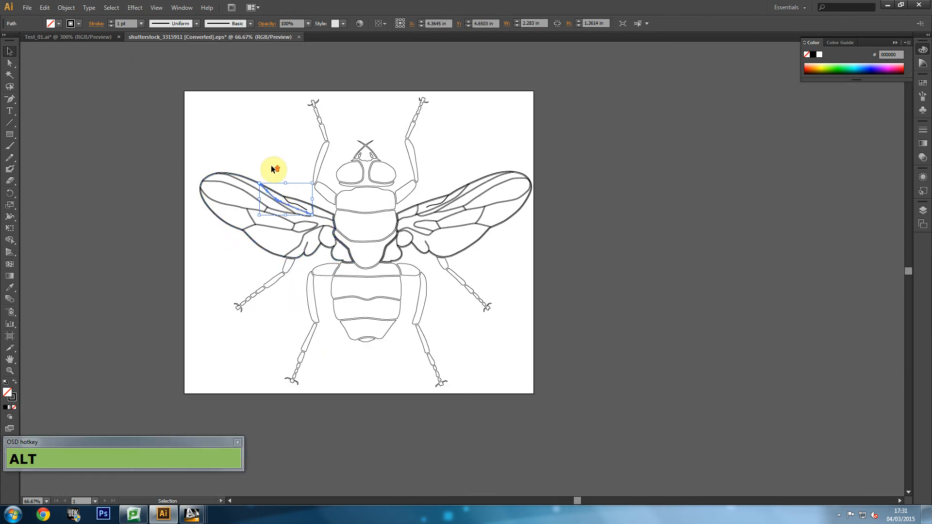
pyautogui.scroll(1, 271, 166)
pyautogui.scroll(1, 238, 173)
pyautogui.scroll(-1, 239, 181)
pyautogui.moveTo(258, 167); pyautogui.dragTo(233, 181)
pyautogui.scroll(8, 233, 181)
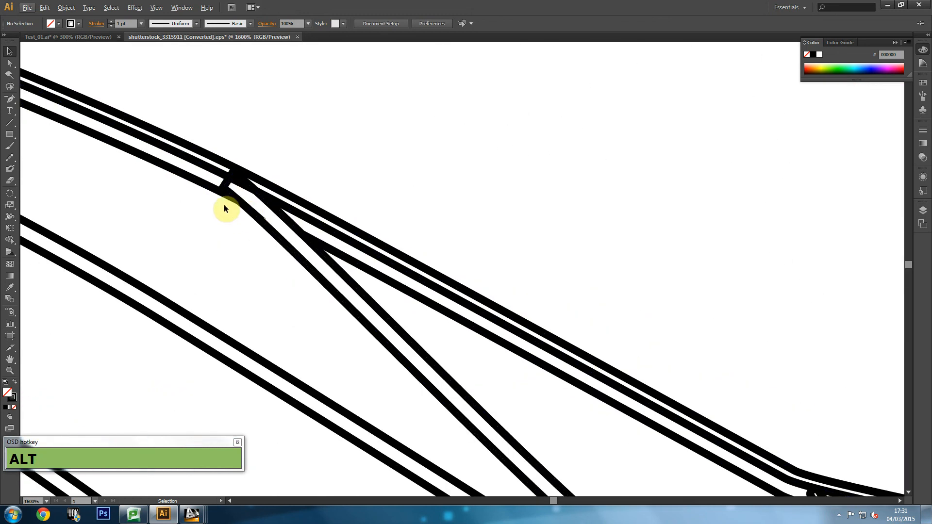
pyautogui.scroll(-4, 225, 203)
# - Try to unite all of the insect's paths with Pathfinder, and undo the result
pyautogui.hotkey('ctrl', 'a')
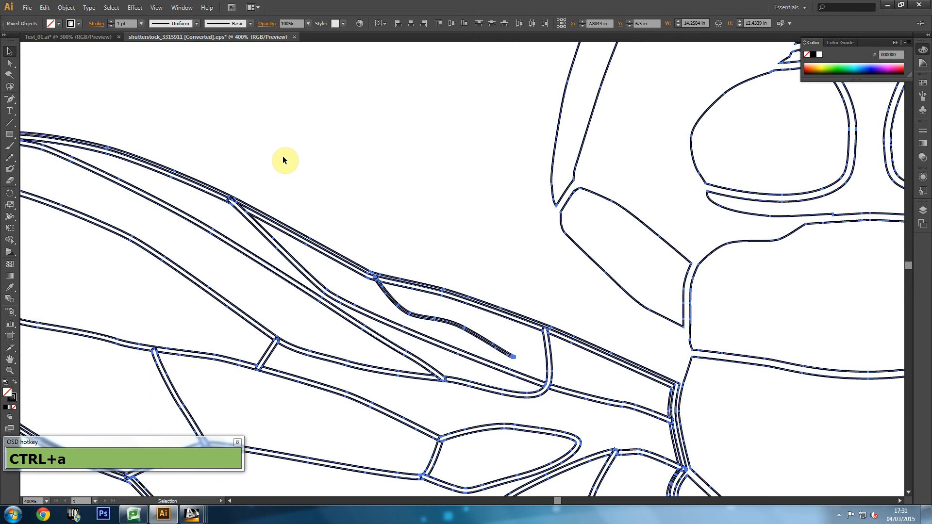
pyautogui.click(184, 8)
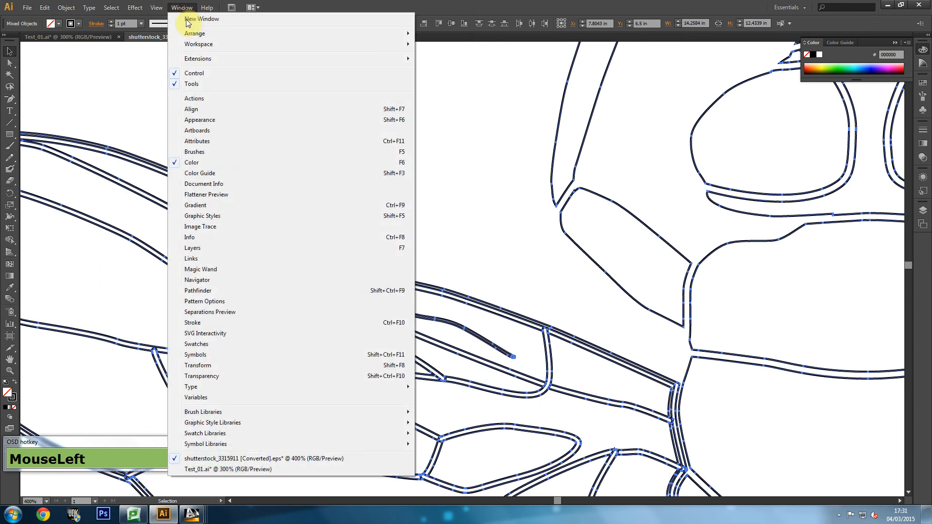
pyautogui.click(223, 290)
pyautogui.click(181, 107)
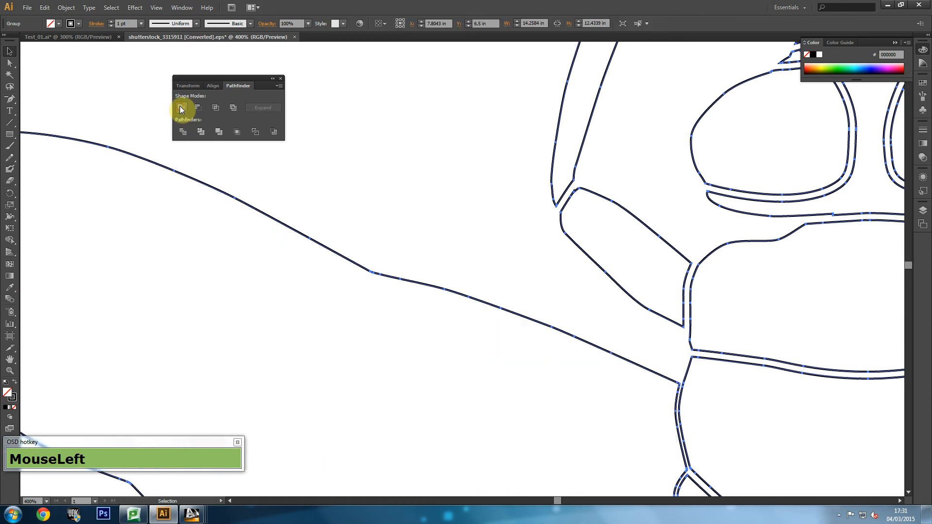
pyautogui.keyDown('alt'); pyautogui.scroll(-1, 243, 364); pyautogui.keyUp('alt')
pyautogui.keyDown('alt'); pyautogui.scroll(-4, 241, 362); pyautogui.keyUp('alt')
pyautogui.moveTo(293, 379); pyautogui.dragTo(360, 306)
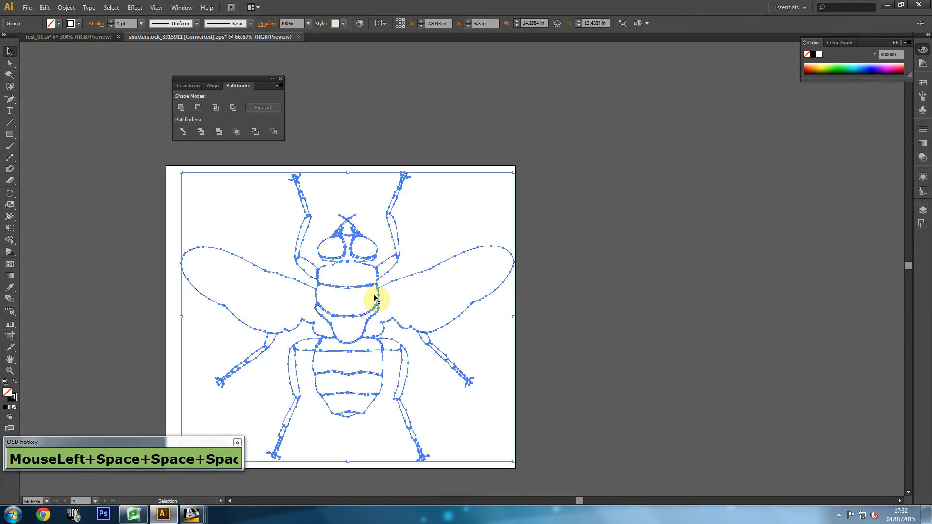
pyautogui.hotkey('ctrl', 'z')
# - Try to unite only the overlapping vein and contour paths at the left wing's upper edge, and undo it
pyautogui.moveTo(236, 225); pyautogui.dragTo(243, 272)
pyautogui.keyDown('alt'); pyautogui.scroll(2, 243, 265); pyautogui.keyUp('alt')
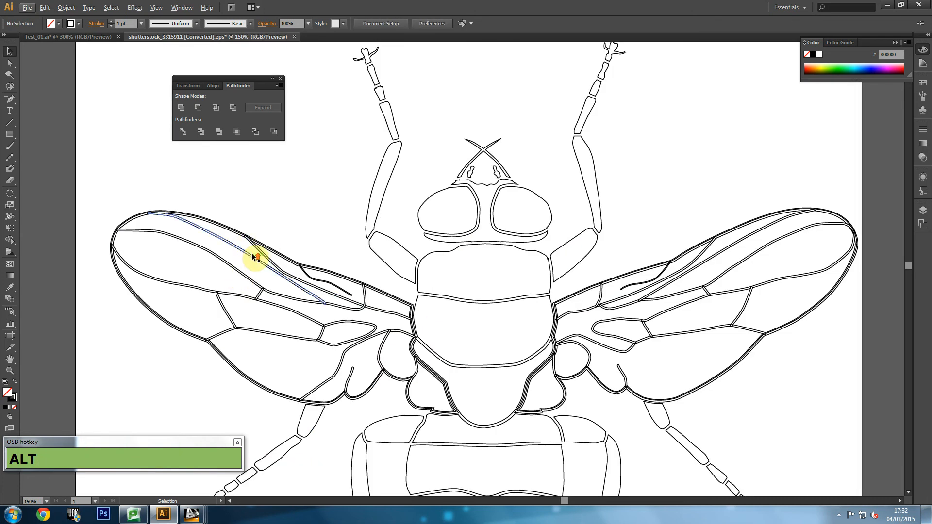
pyautogui.keyDown('alt'); pyautogui.scroll(2, 252, 257); pyautogui.keyUp('alt')
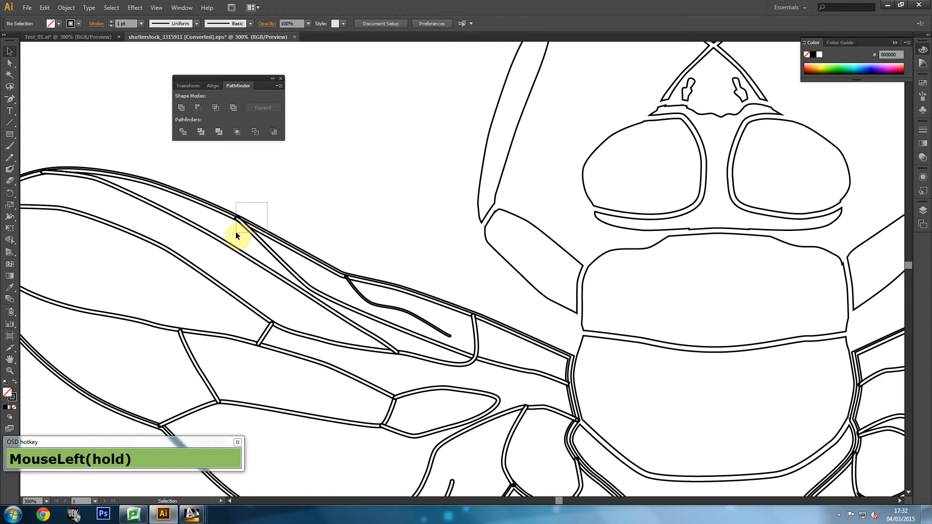
pyautogui.moveTo(236, 234); pyautogui.dragTo(235, 235)
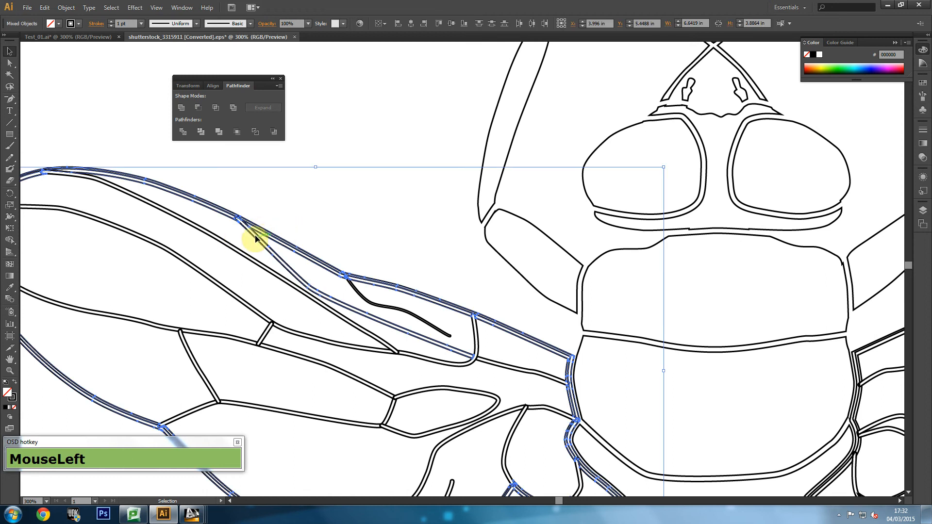
pyautogui.click(182, 107)
pyautogui.hotkey('ctrl', 'z')
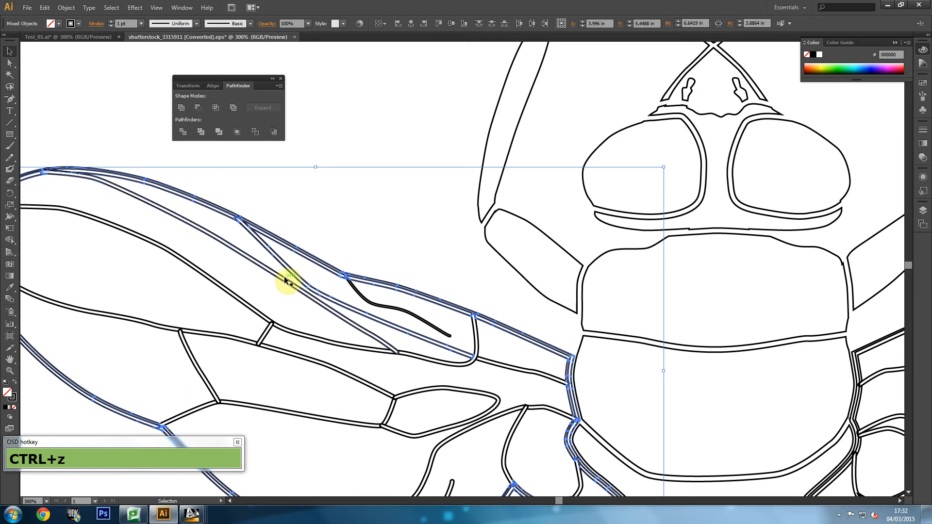
# - Select only the diagonal vein path where it meets the left wing's upper contour
pyautogui.keyDown('alt'); pyautogui.scroll(2, 245, 227); pyautogui.keyUp('alt')
pyautogui.keyDown('alt'); pyautogui.scroll(1, 246, 227); pyautogui.keyUp('alt')
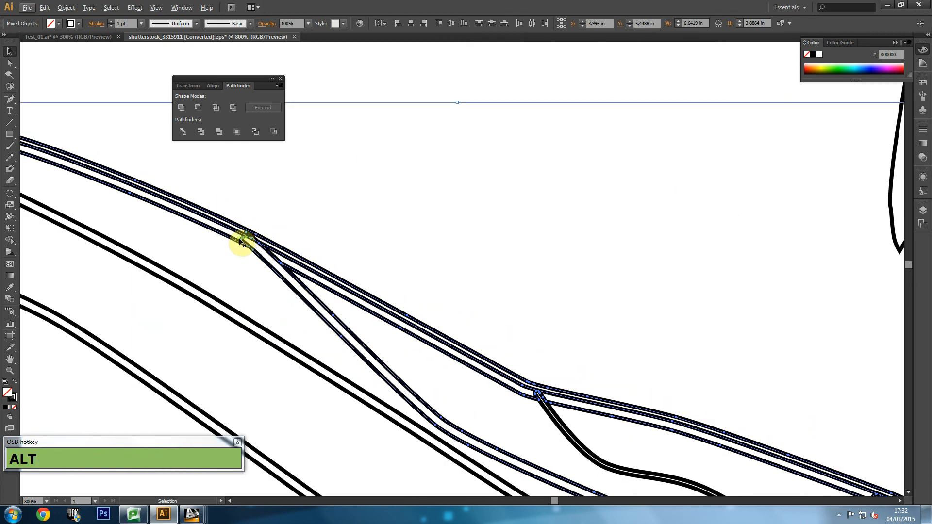
pyautogui.click(327, 294)
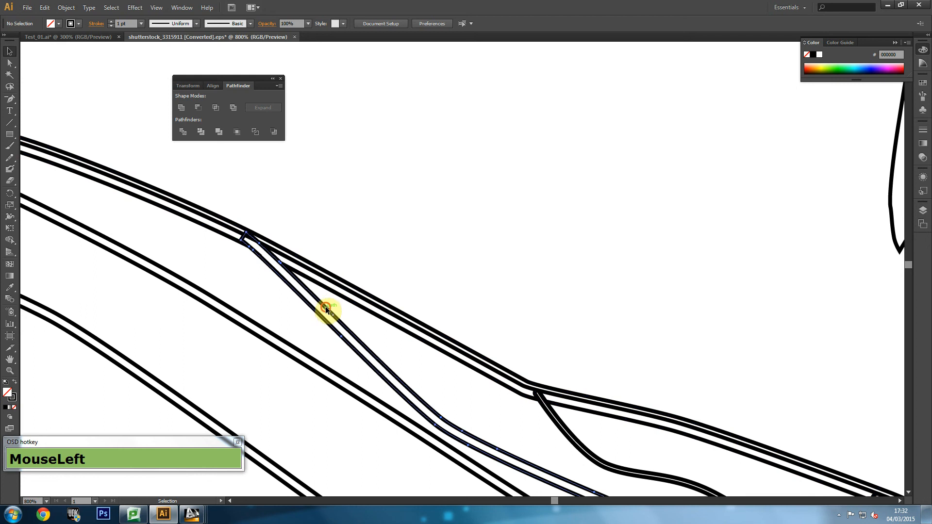
pyautogui.click(323, 304)
pyautogui.keyDown('alt'); pyautogui.scroll(1, 279, 267); pyautogui.keyUp('alt')
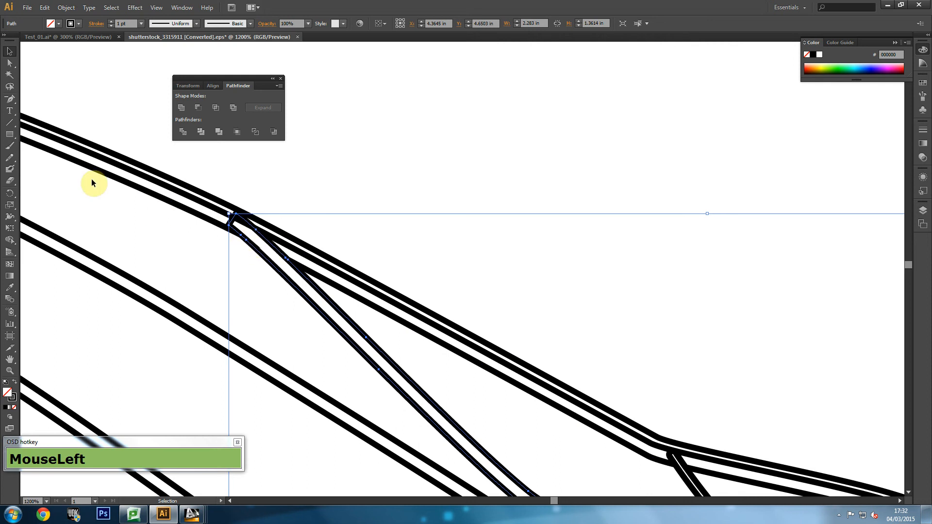
# - Try adding anchor points to the diagonal vein path just below the contour junction, and undo them
pyautogui.click(10, 99)
pyautogui.moveTo(12, 99); pyautogui.dragTo(68, 111)
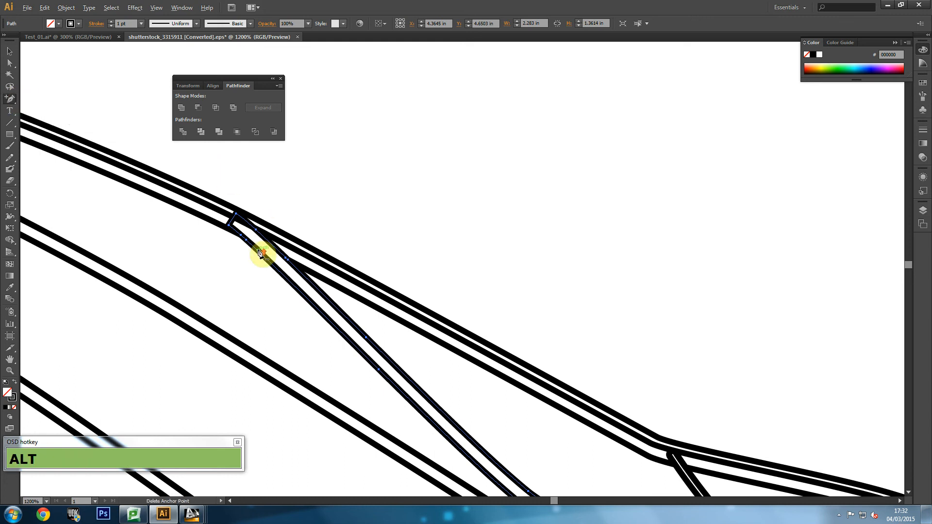
pyautogui.scroll(2, 257, 247)
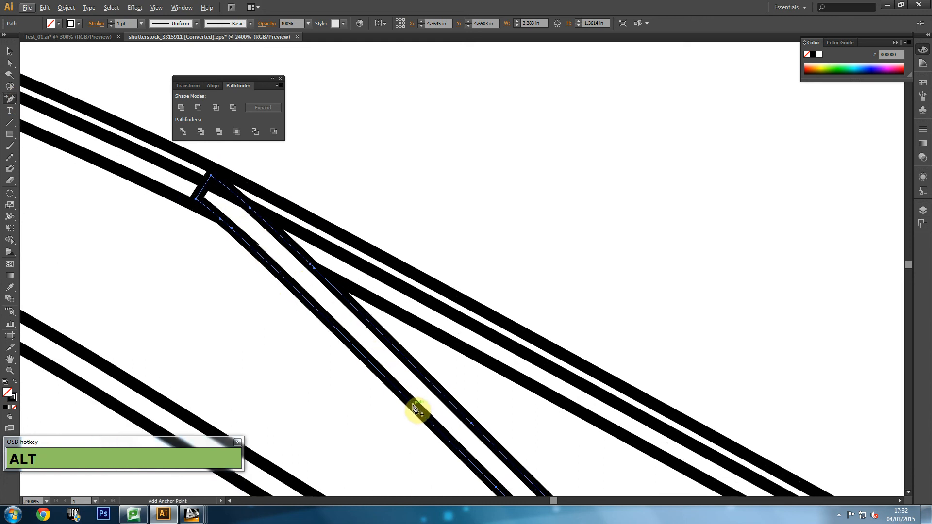
pyautogui.click(318, 273)
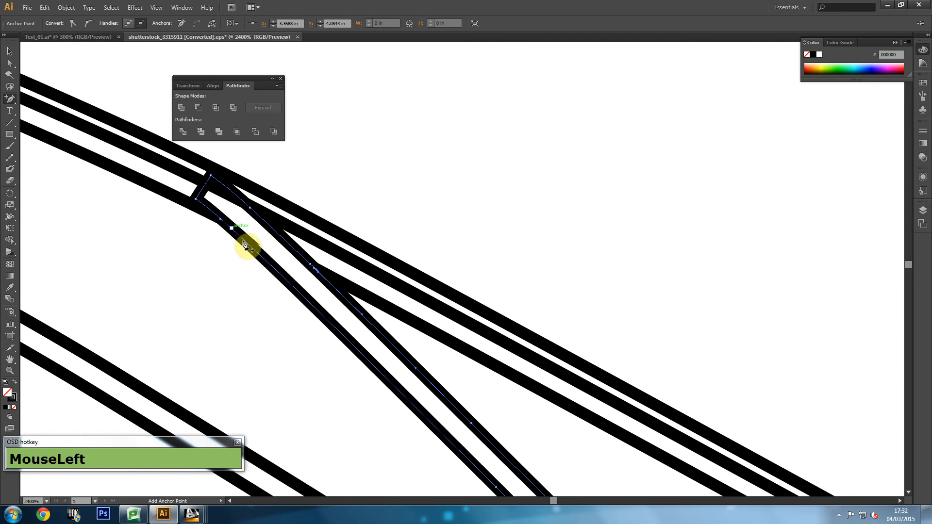
pyautogui.hotkey('ctrl', 'z')
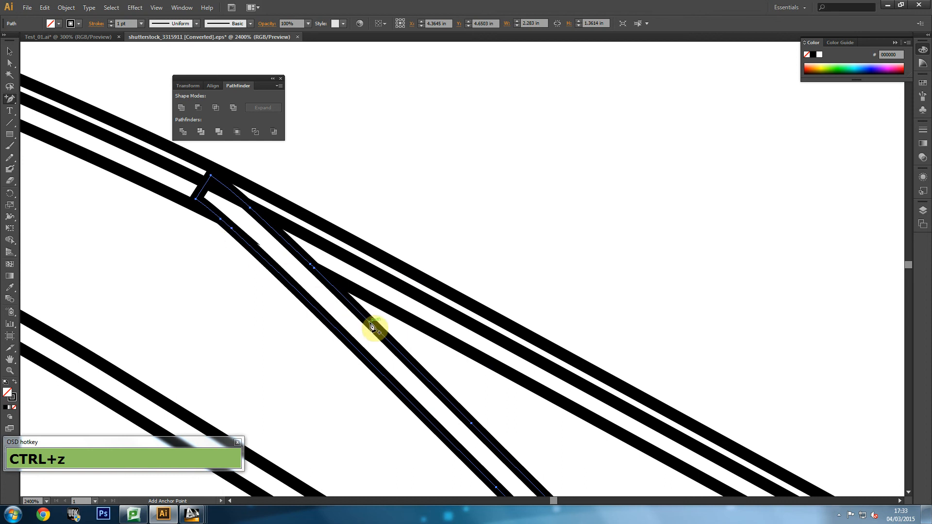
pyautogui.click(398, 351)
pyautogui.hotkey('ctrl', 'z')
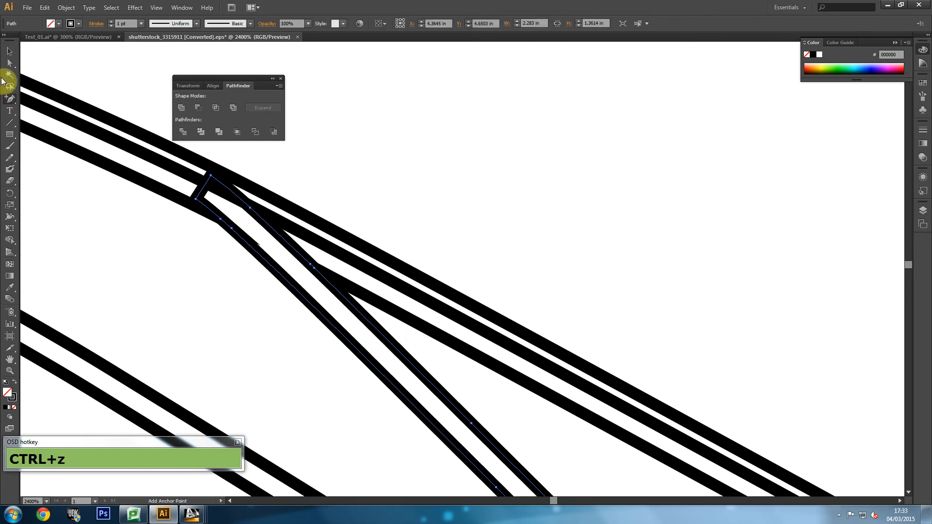
# - Delete the diagonal vein path's end anchor points that overlap the wing contour, leaving the vein open at the junction
pyautogui.click(10, 64)
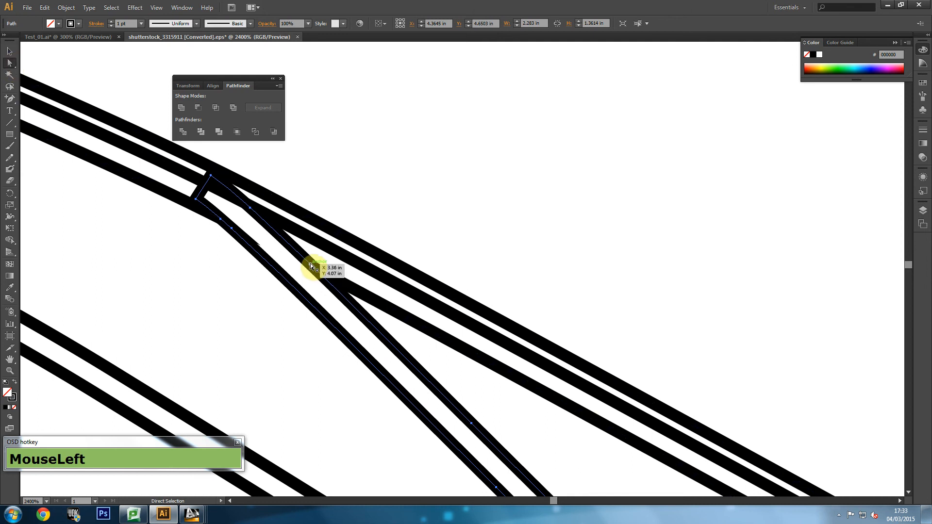
pyautogui.moveTo(310, 264); pyautogui.dragTo(312, 278)
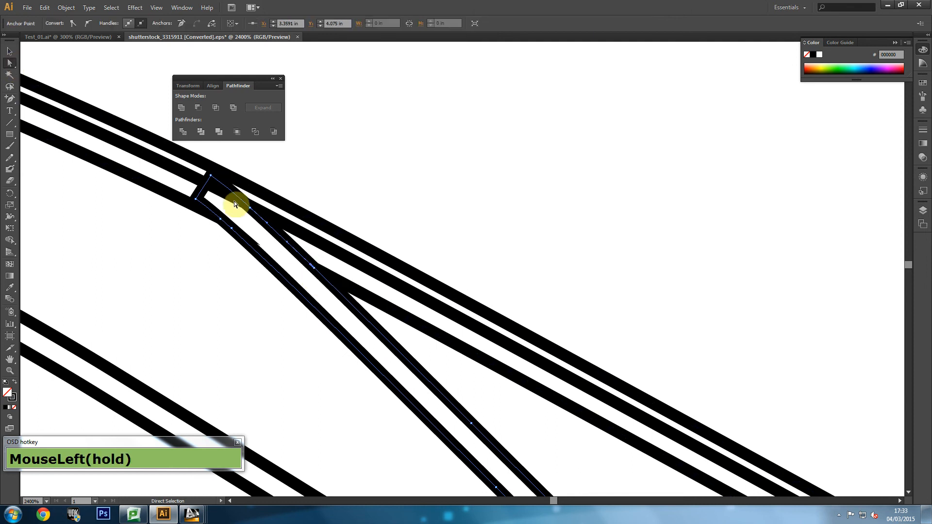
pyautogui.click(313, 268)
pyautogui.click(310, 267)
pyautogui.press('Delete')
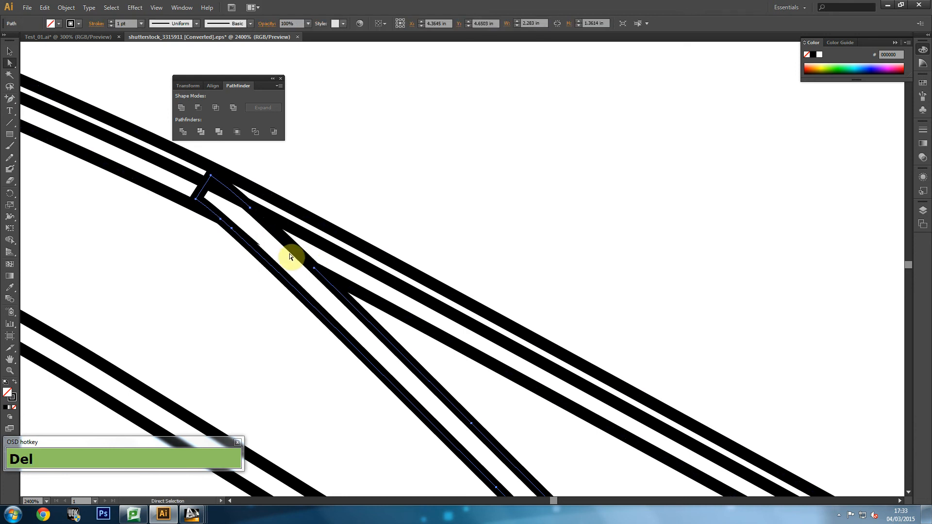
pyautogui.click(250, 209)
pyautogui.press('Delete')
pyautogui.click(211, 175)
pyautogui.click(197, 202)
pyautogui.click(197, 202)
pyautogui.press('Delete')
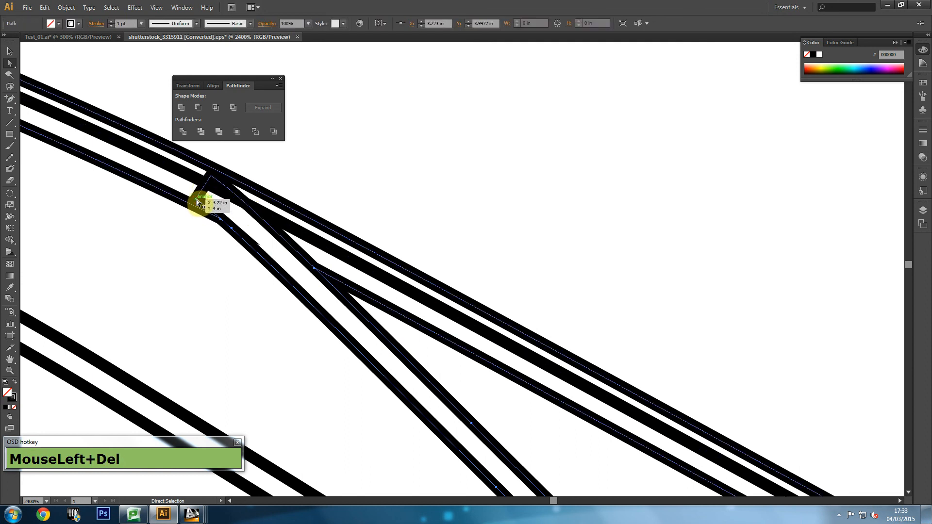
# - Delete the wing contour's anchor points that cross the end of the diagonal vein, opening the contour at the junction
pyautogui.click(200, 190)
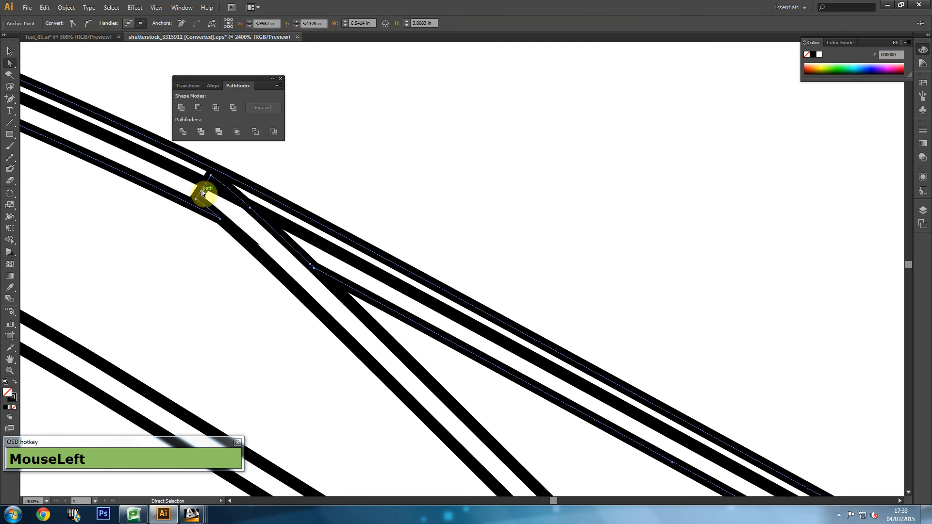
pyautogui.click(298, 290)
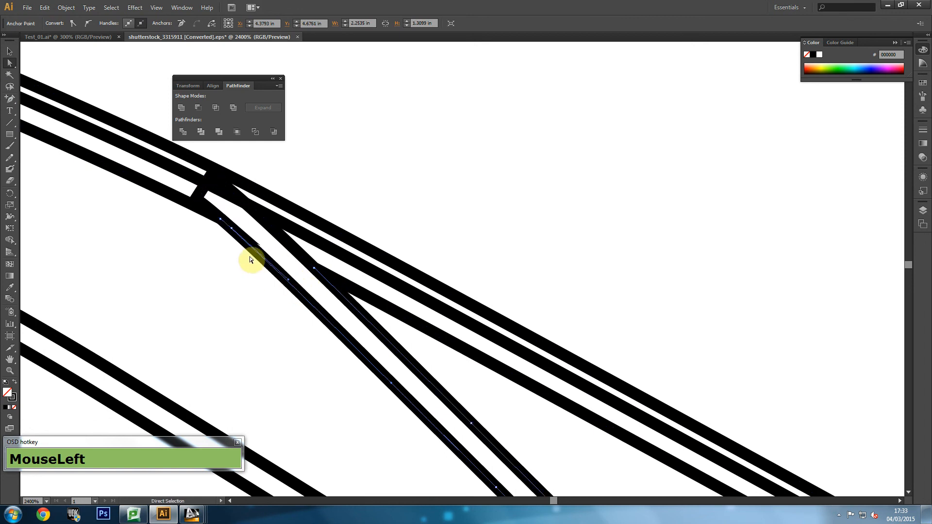
pyautogui.click(202, 194)
pyautogui.click(206, 179)
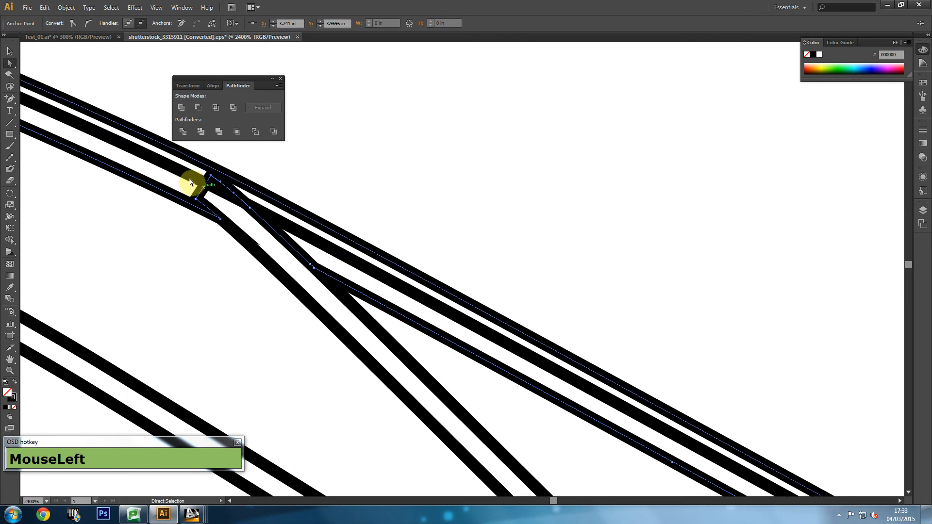
pyautogui.press('Delete')
pyautogui.click(196, 200)
pyautogui.press('Delete')
pyautogui.click(249, 208)
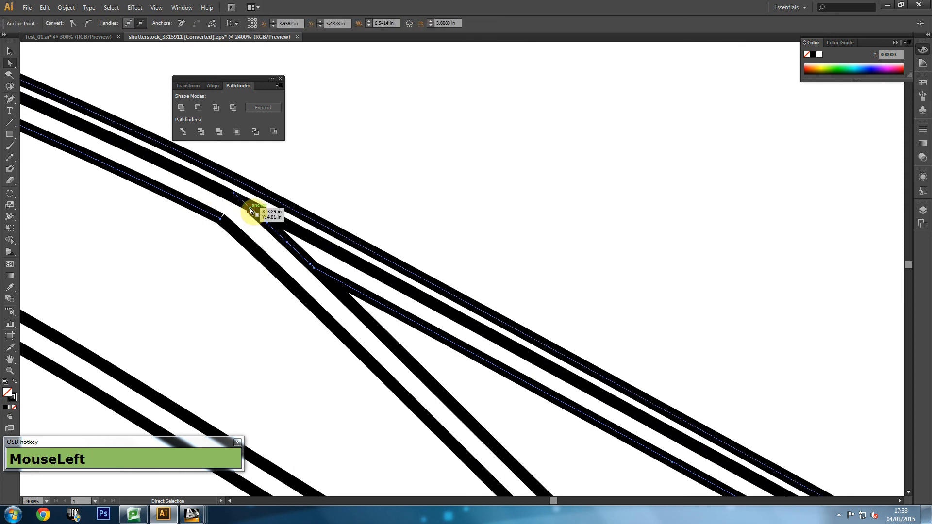
pyautogui.press('Delete')
pyautogui.click(312, 267)
pyautogui.press('Delete')
# - Check which vein and contour path ends meet at the opened junction
pyautogui.click(267, 258)
pyautogui.click(243, 245)
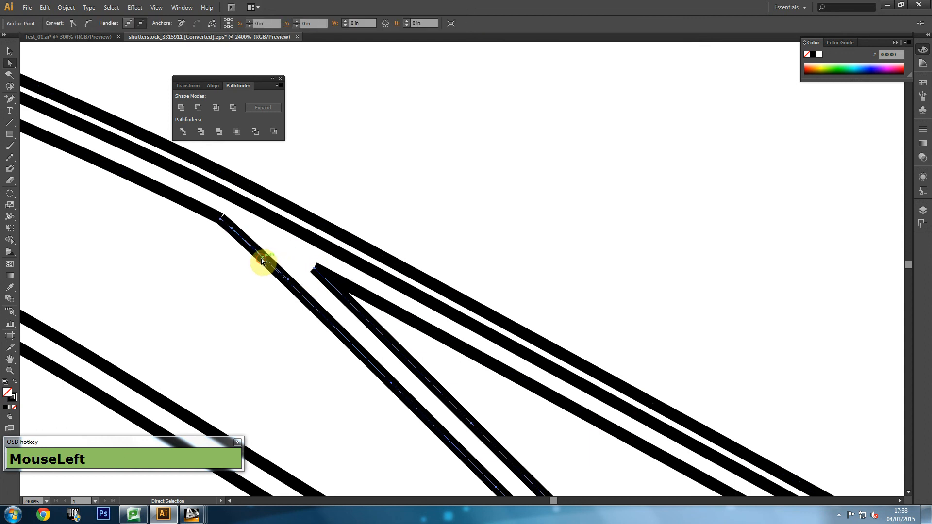
pyautogui.click(220, 225)
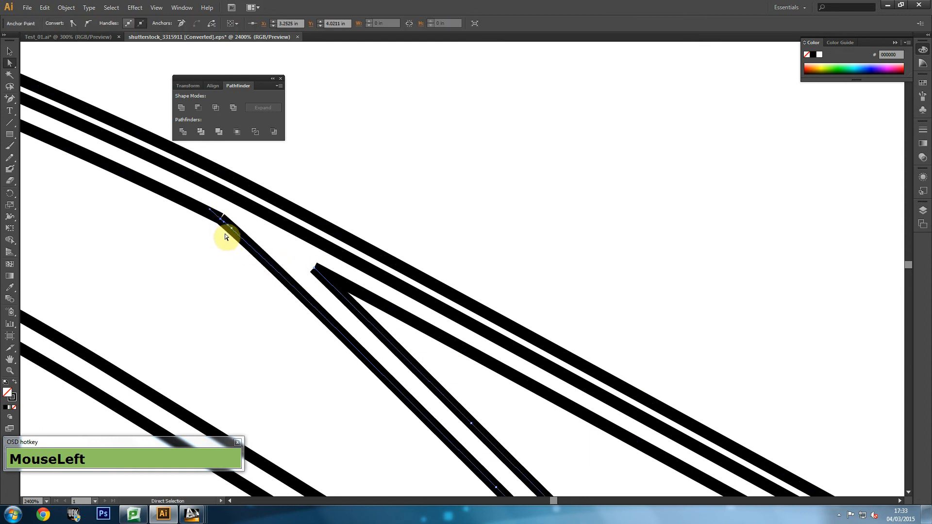
pyautogui.click(210, 213)
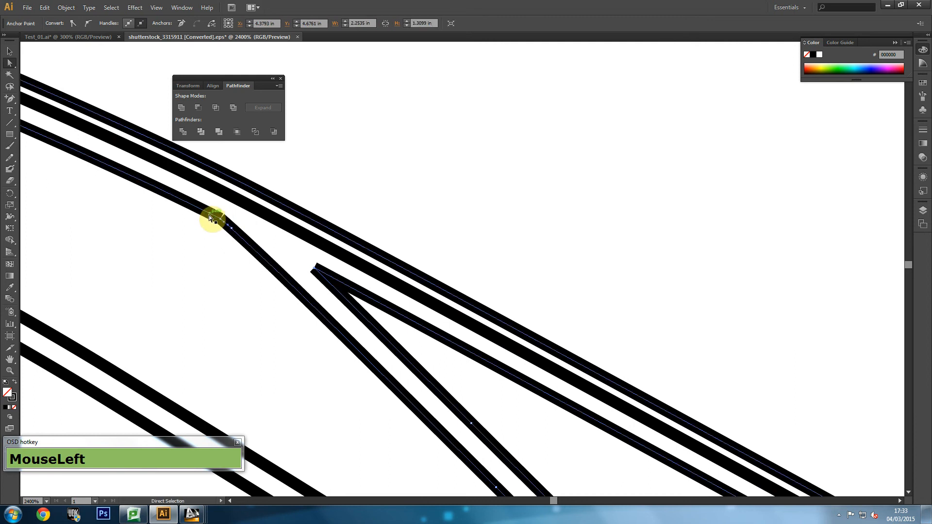
pyautogui.click(209, 215)
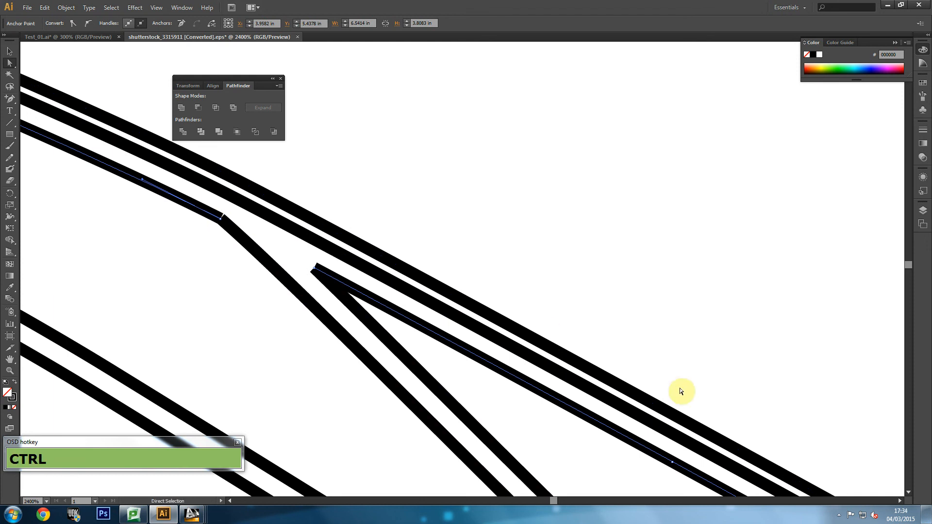
# - Join the open wing contour end and the diagonal vein's outer line end where they meet before the junction gap
pyautogui.click(839, 515)
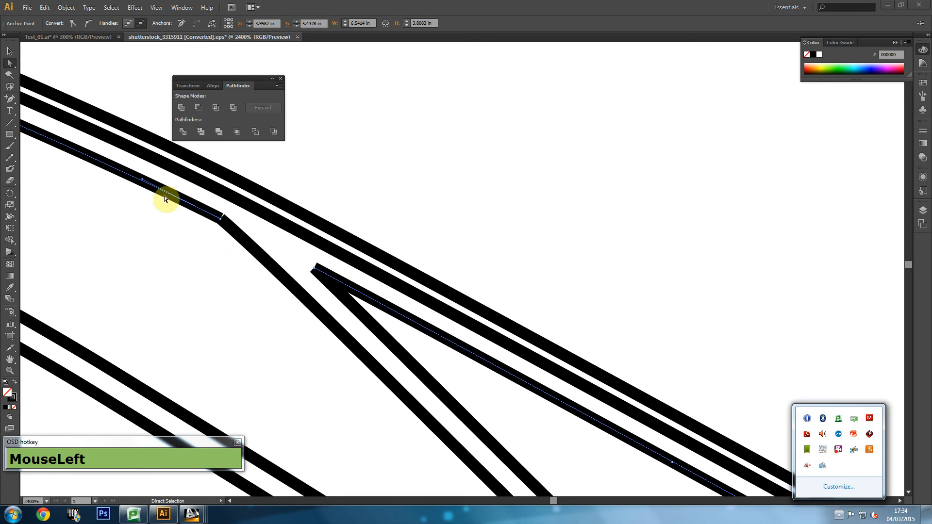
pyautogui.click(202, 235)
pyautogui.click(204, 217)
pyautogui.moveTo(226, 227)
pyautogui.mouseDown()
pyautogui.moveTo(220, 221)
pyautogui.moveTo(223, 230)
pyautogui.mouseUp()
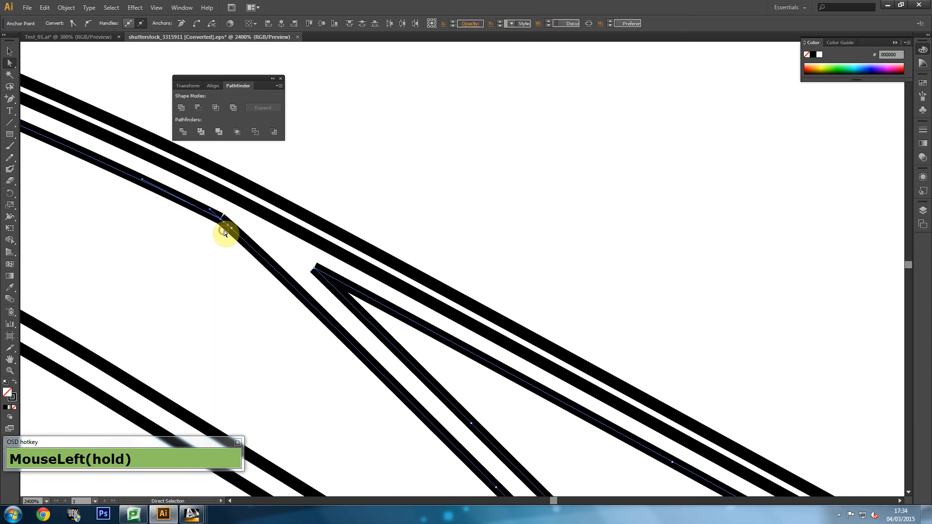
pyautogui.click(65, 7)
pyautogui.moveTo(147, 206)
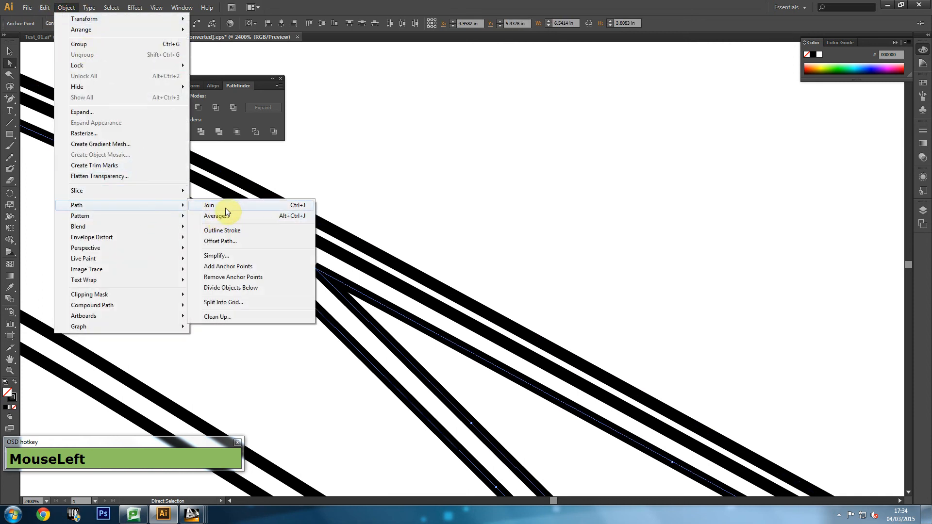
pyautogui.click(224, 207)
pyautogui.click(216, 246)
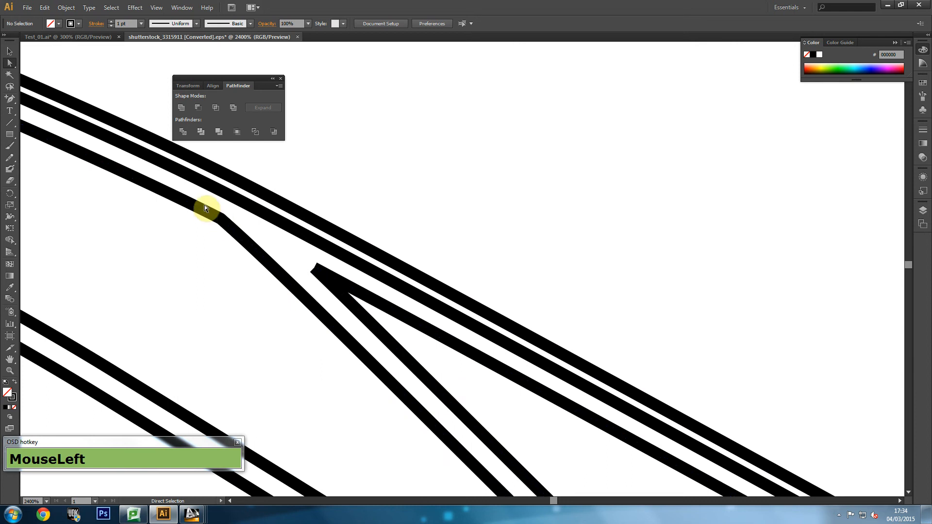
# - Try moving the open contour end away from the diagonal vein's inner line, and undo the move
pyautogui.click(323, 276)
pyautogui.moveTo(319, 272); pyautogui.dragTo(392, 206)
pyautogui.hotkey('ctrl', 'z')
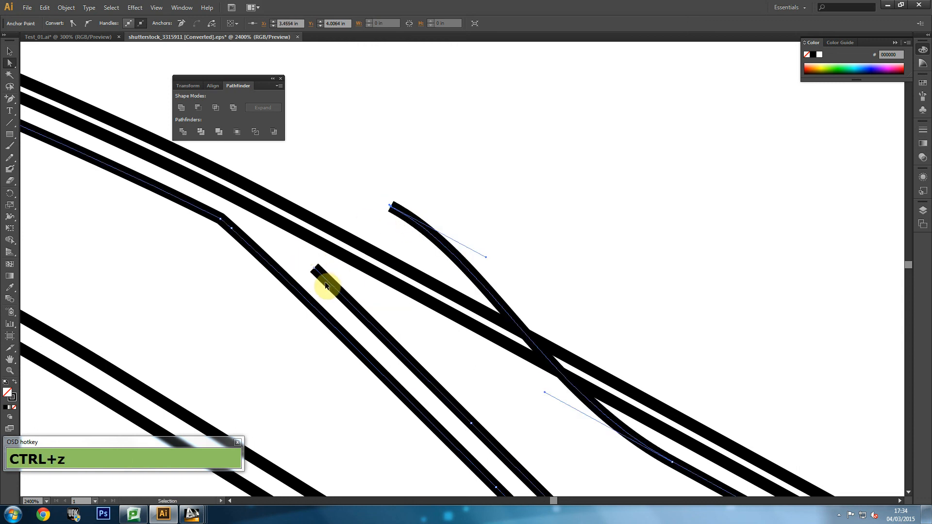
pyautogui.hotkey('ctrl', 'z')
# - Join the overlapping ends of the diagonal vein's inner line and the wing contour into one pointed corner
pyautogui.click(305, 260)
pyautogui.moveTo(324, 281); pyautogui.dragTo(326, 281)
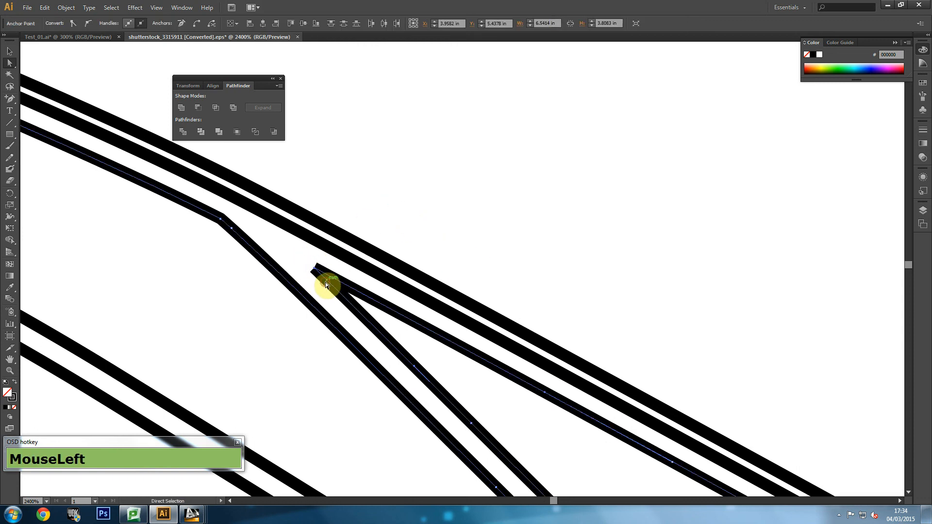
pyautogui.click(66, 7)
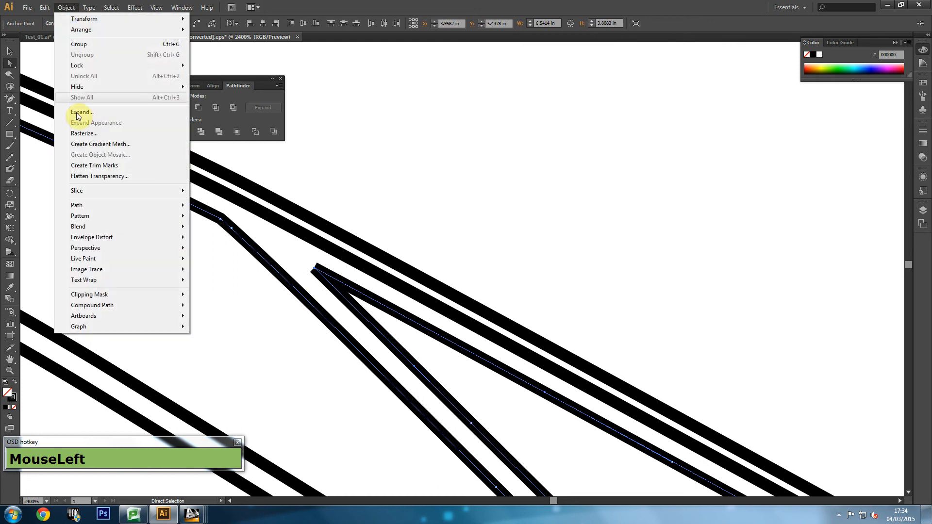
pyautogui.moveTo(103, 204)
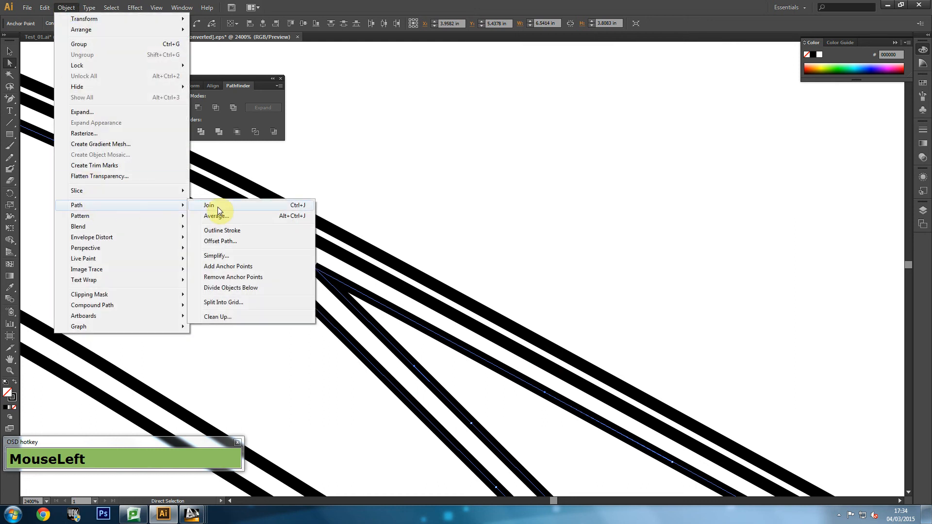
pyautogui.click(217, 207)
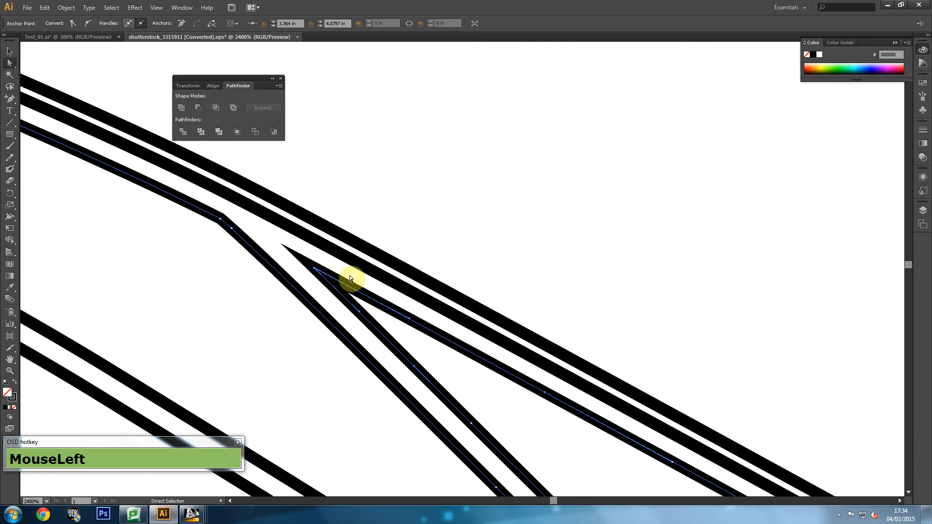
pyautogui.moveTo(377, 288); pyautogui.dragTo(365, 306)
pyautogui.hotkey('ctrl', 'z')
# - Inspect the two newly joined corners where the diagonal vein meets the wing contour
pyautogui.scroll(-4, 298, 250)
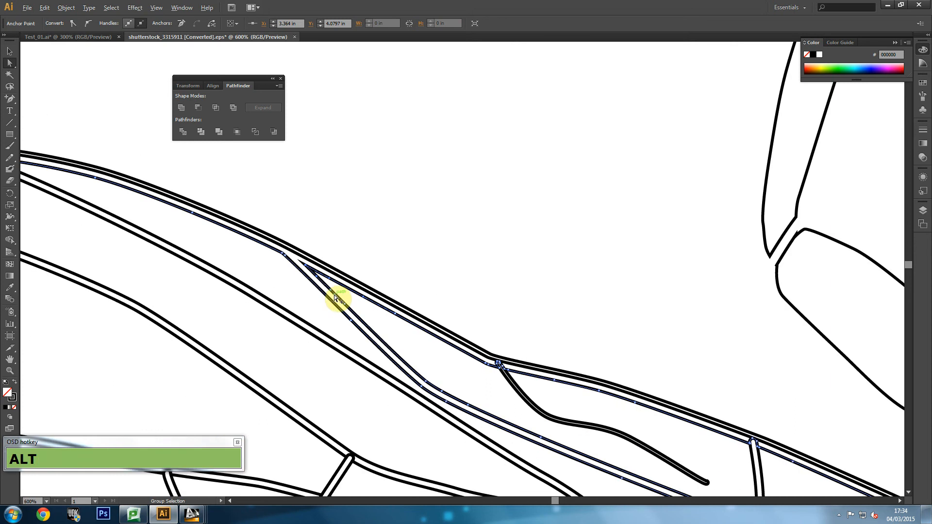
pyautogui.click(358, 275)
pyautogui.scroll(-2, 355, 280)
pyautogui.scroll(4, 320, 279)
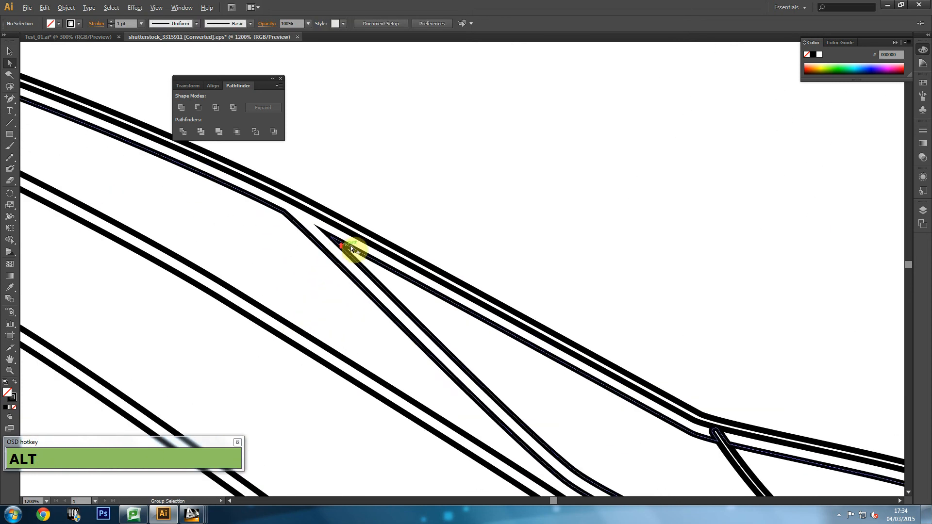
pyautogui.click(353, 246)
pyautogui.scroll(2, 336, 226)
pyautogui.click(339, 236)
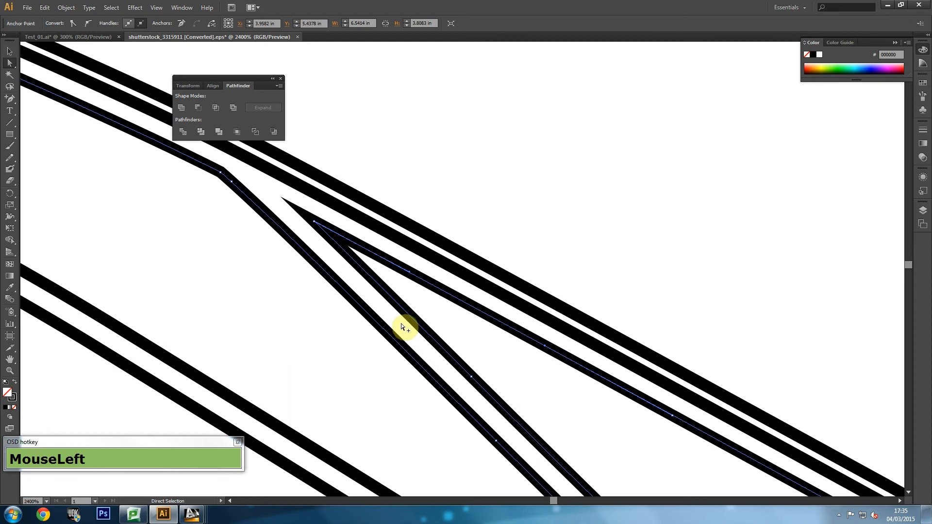
# - Review the whole insect outline and compare the cleaned vein junction with the matching junction on the opposite wing
pyautogui.scroll(-10, 401, 324)
pyautogui.scroll(3, 539, 384)
pyautogui.moveTo(528, 395); pyautogui.dragTo(510, 312)
pyautogui.scroll(-1, 475, 333)
pyautogui.moveTo(114, 336); pyautogui.dragTo(171, 316)
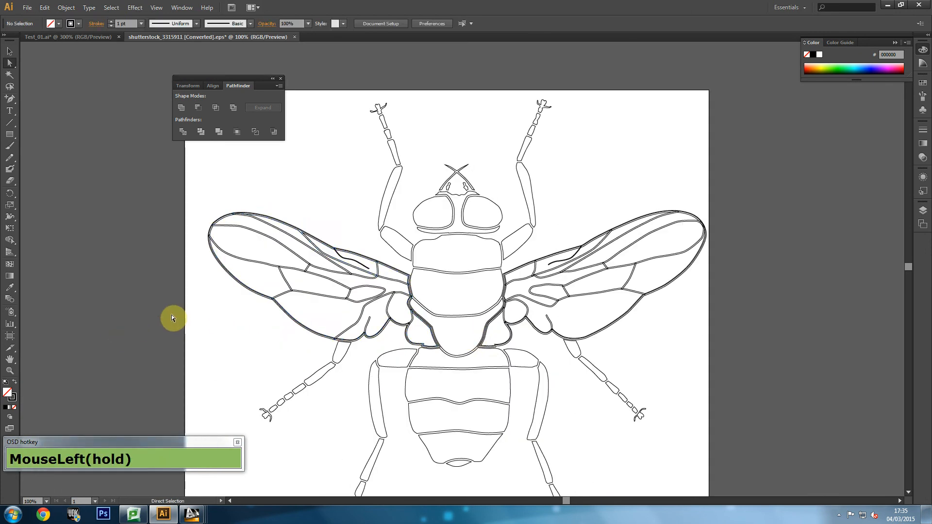
pyautogui.click(83, 183)
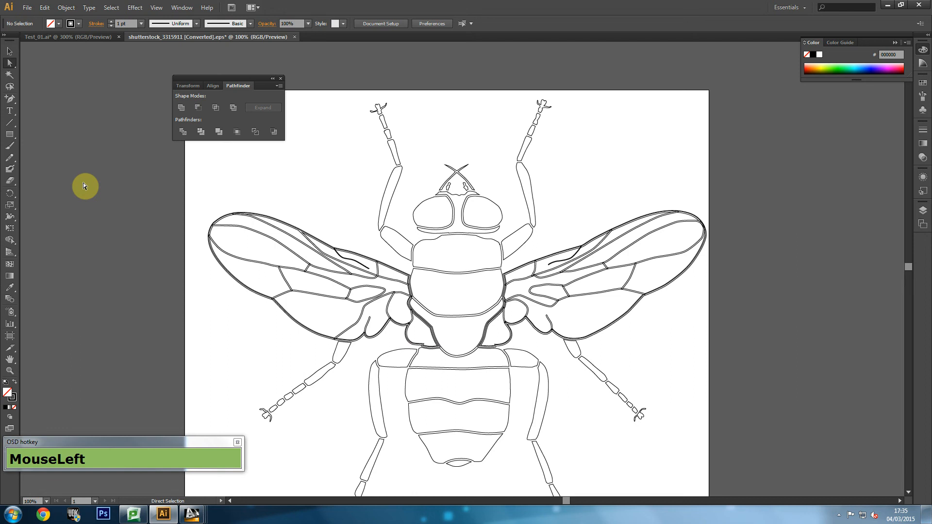
pyautogui.scroll(6, 291, 213)
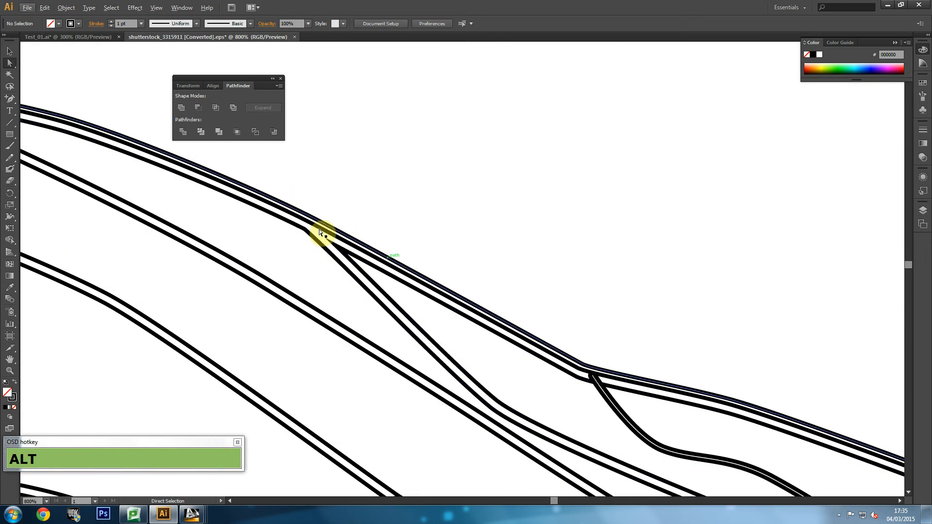
pyautogui.scroll(-6, 358, 294)
pyautogui.moveTo(524, 310); pyautogui.dragTo(416, 343)
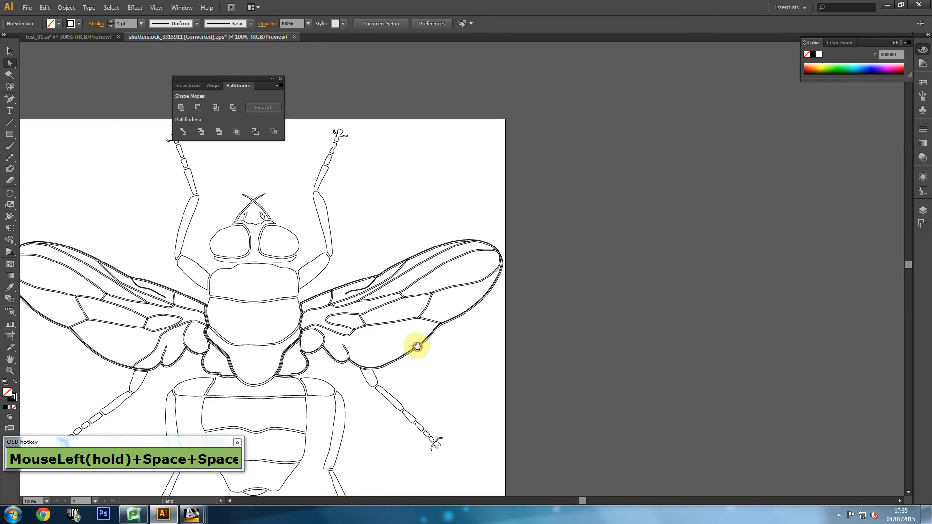
pyautogui.scroll(4, 423, 260)
pyautogui.scroll(2, 395, 265)
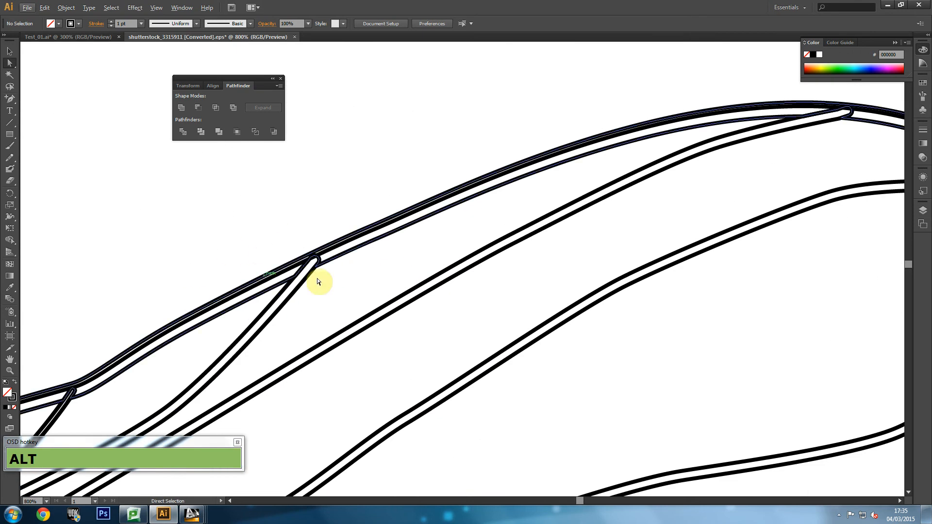
pyautogui.scroll(-6, 255, 277)
pyautogui.moveTo(221, 359); pyautogui.dragTo(474, 254)
pyautogui.scroll(-1, 408, 287)
pyautogui.scroll(1, 332, 282)
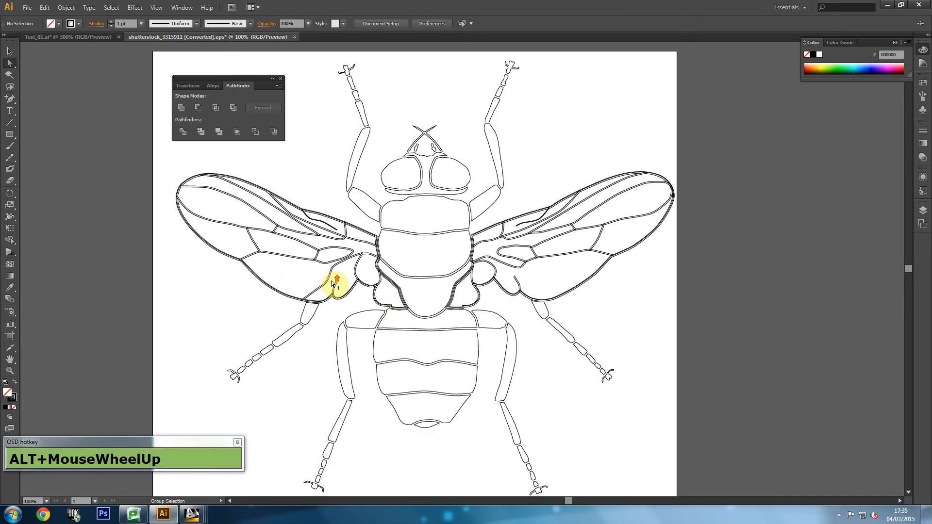
# - Export the insect artwork as the AutoCAD drawing Test_Part02.dwg, accepting the 2004/2005/2006 version and the scale of 1 inch per unit
pyautogui.click(28, 7)
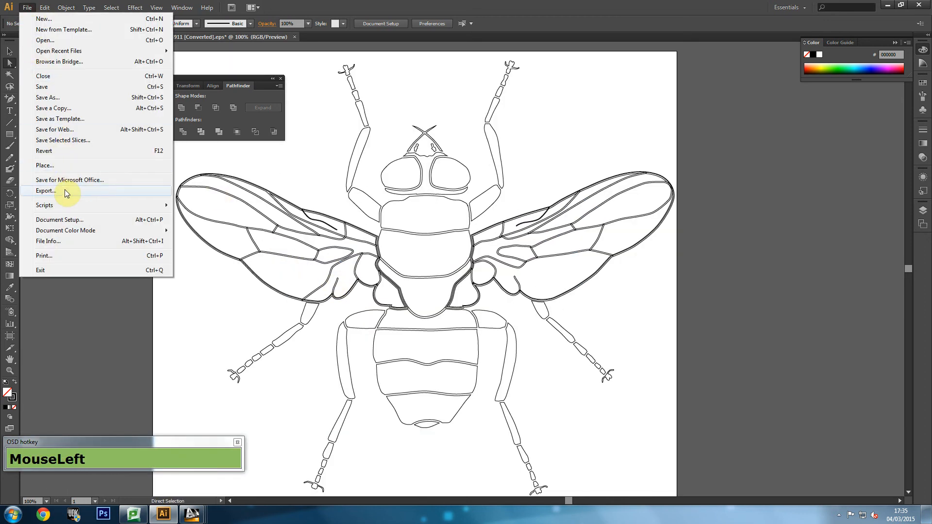
pyautogui.click(66, 191)
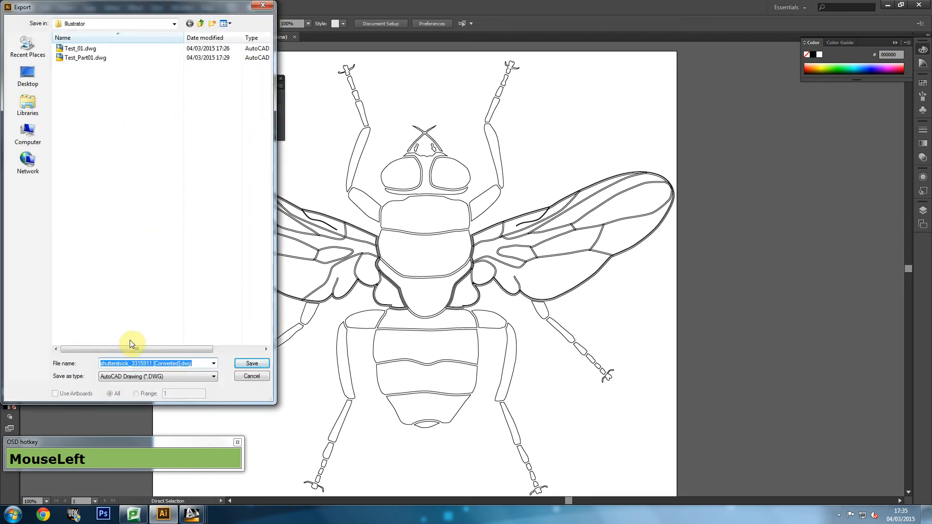
pyautogui.click(68, 58)
pyautogui.click(115, 366)
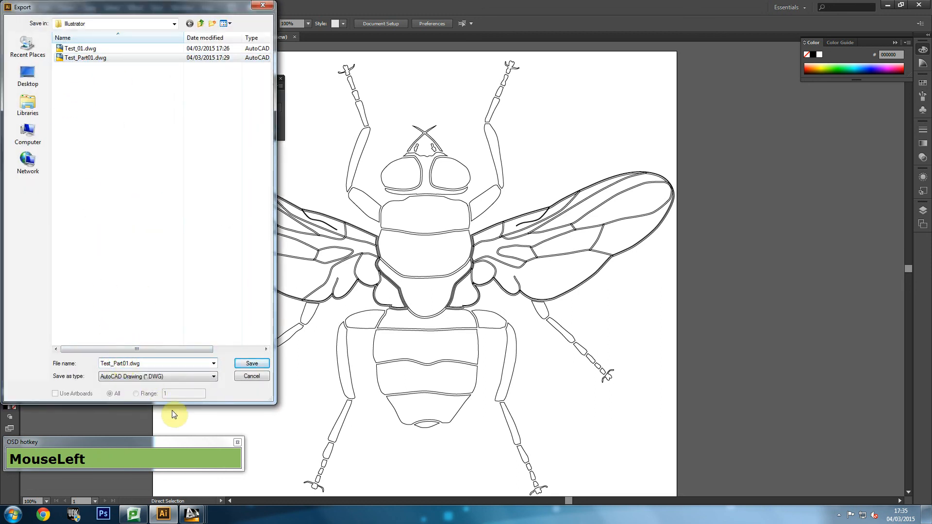
pyautogui.write('2')
pyautogui.press('Return')
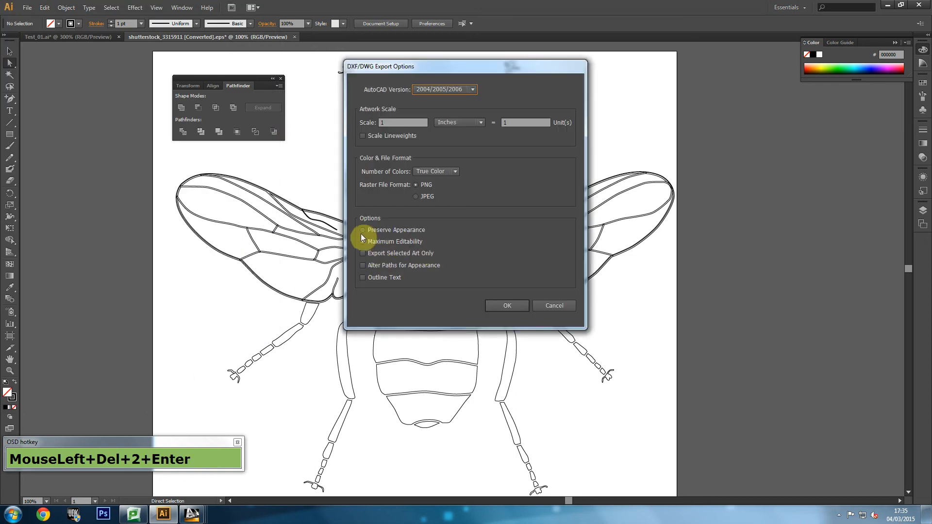
pyautogui.click(507, 306)
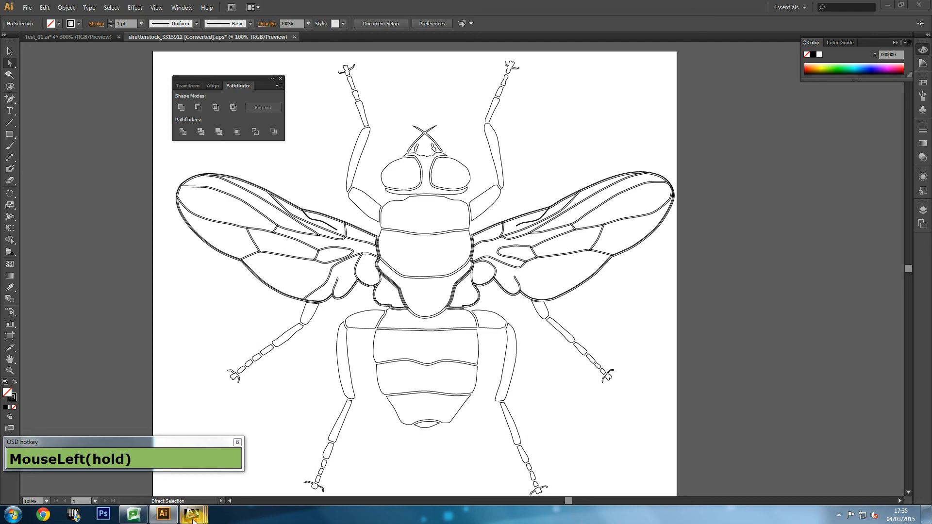
# - Switch to AutoCAD and open the exported drawing Test_Part02.dwg from the Illustrator folder
pyautogui.click(192, 515)
pyautogui.click(294, 479)
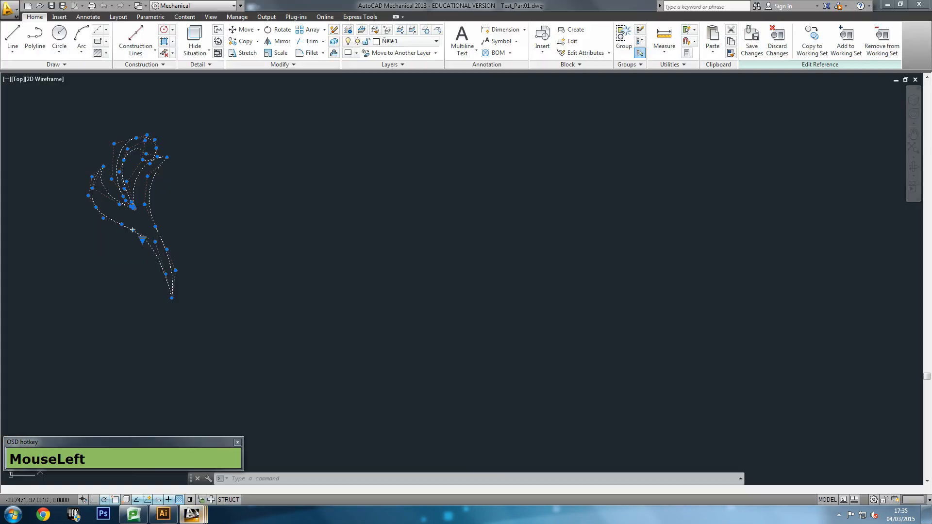
pyautogui.click(39, 8)
pyautogui.click(410, 197)
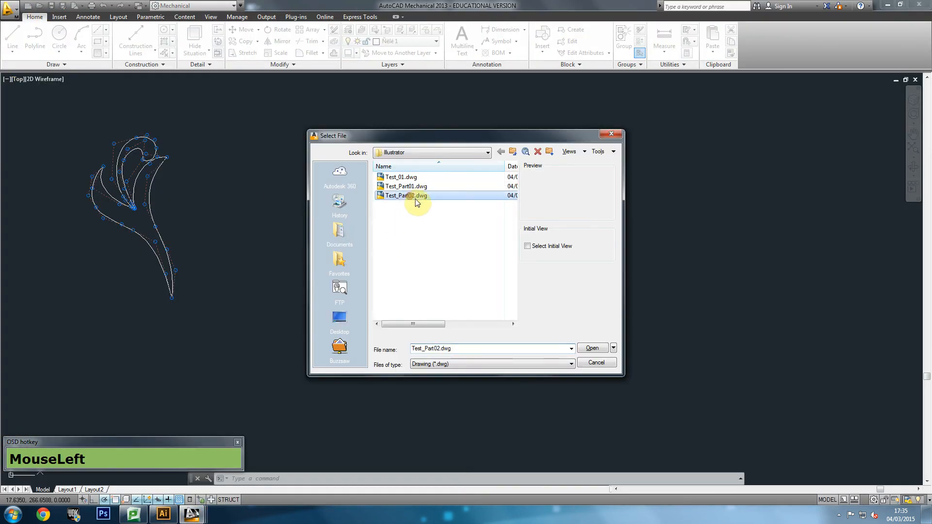
pyautogui.doubleClick(410, 197)
pyautogui.click(426, 229)
pyautogui.hotkey('ctrl', 'a')
pyautogui.moveTo(310, 278)
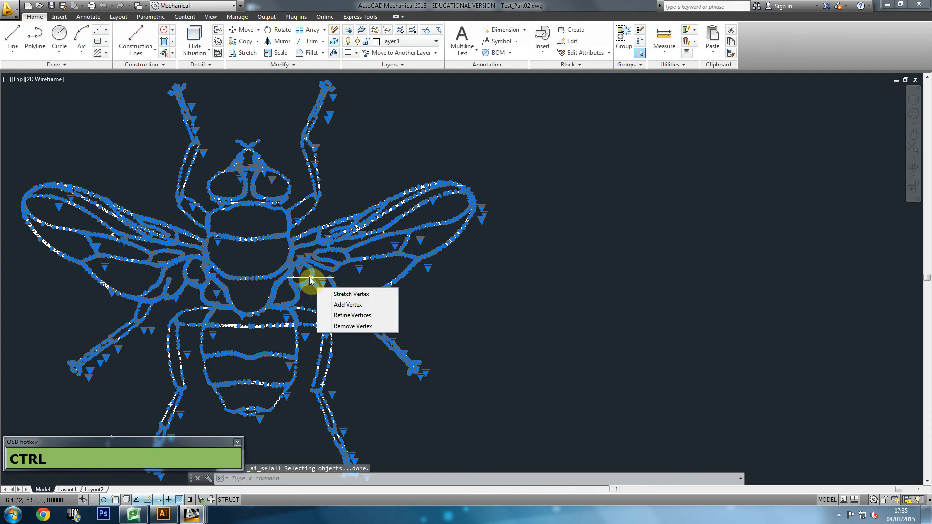
pyautogui.press('alt')
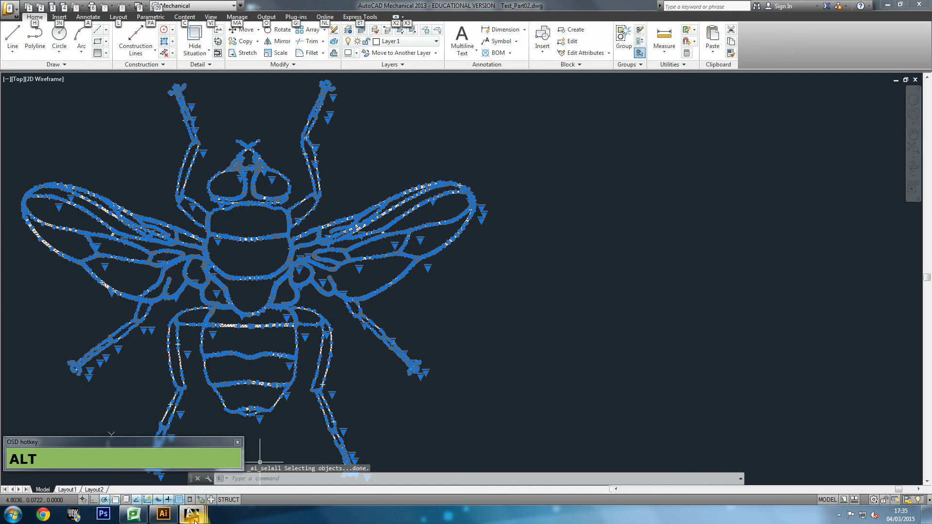
pyautogui.moveTo(192, 519)
pyautogui.click(192, 466)
pyautogui.scroll(-2, 517, 324)
pyautogui.scroll(-2, 518, 324)
pyautogui.hotkey('ctrl', 'v')
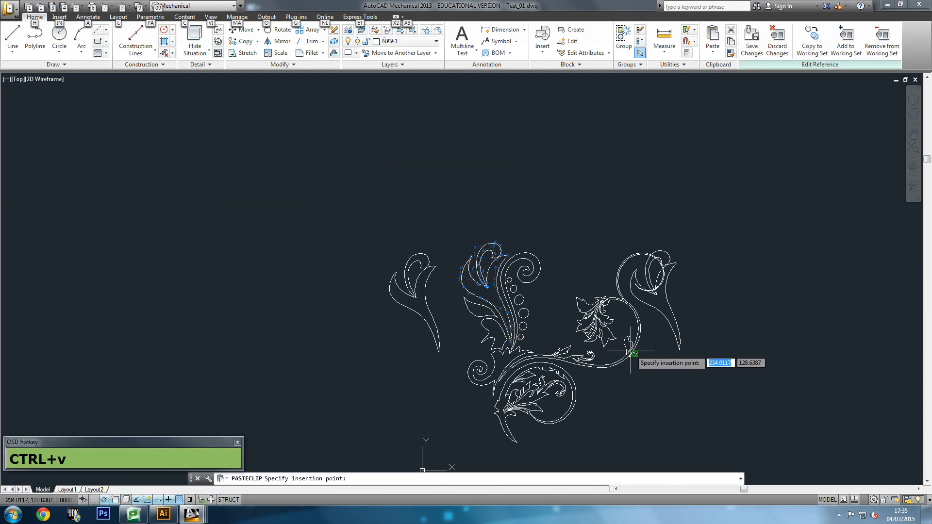
pyautogui.press('Escape')
pyautogui.press('Delete')
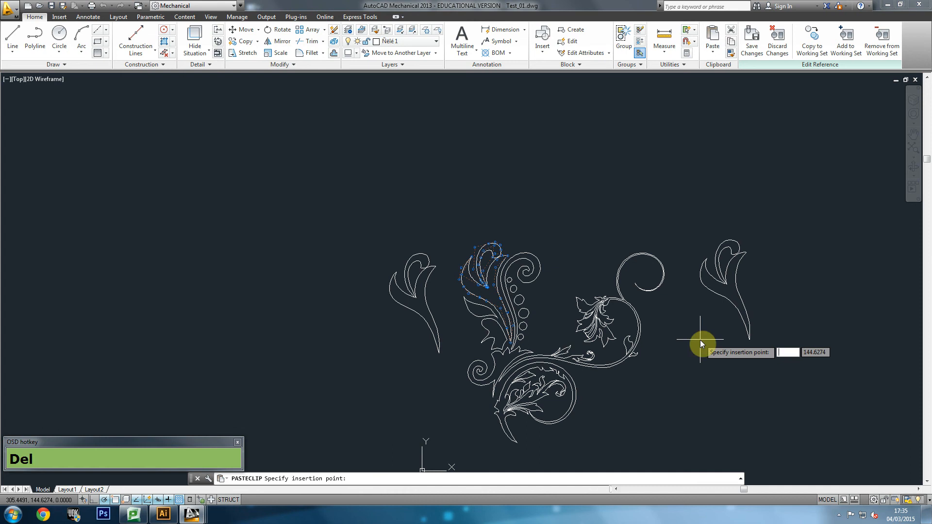
pyautogui.press('Escape')
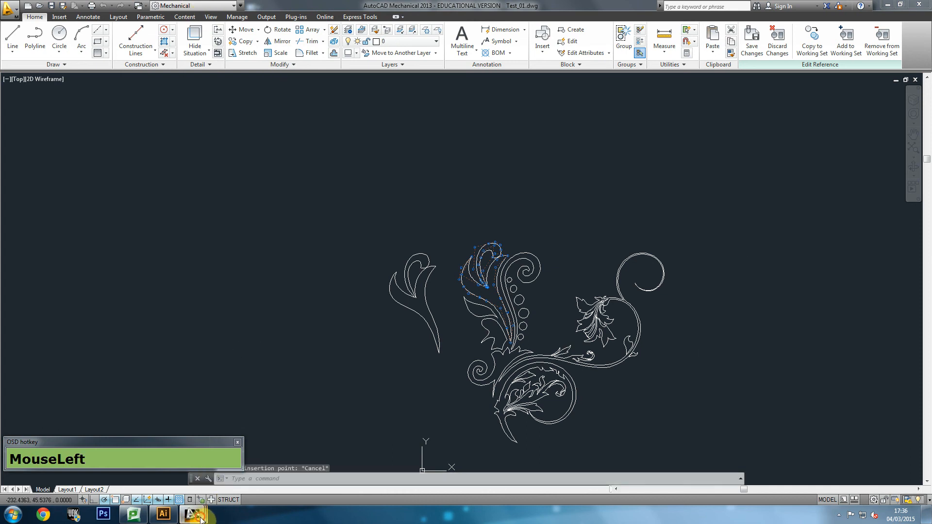
# - Return to Test_Part02.dwg, select all the insect outlines and copy them to the clipboard
pyautogui.moveTo(192, 513)
pyautogui.click(357, 453)
pyautogui.click(548, 309)
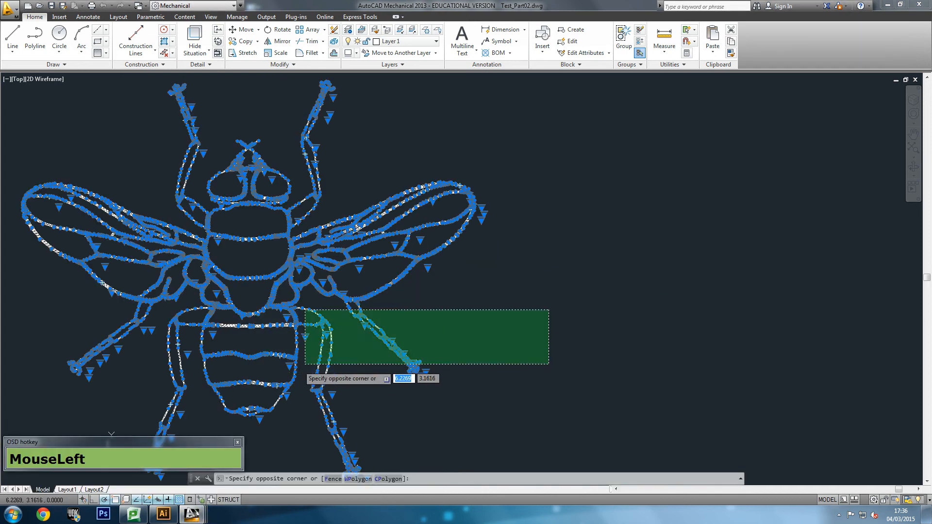
pyautogui.click(253, 376)
pyautogui.press('Escape')
pyautogui.hotkey('ctrl', 'a')
pyautogui.moveTo(262, 358)
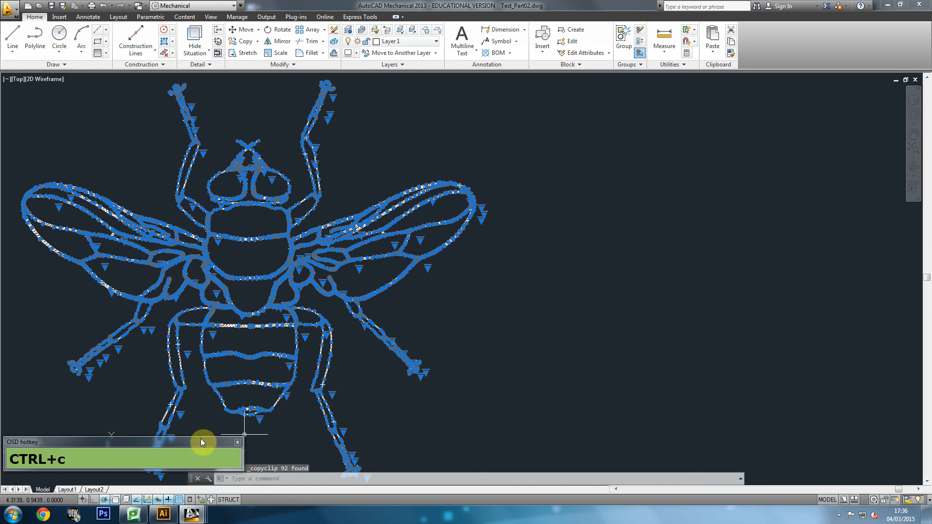
pyautogui.moveTo(202, 445); pyautogui.dragTo(204, 437)
# - Switch to Test_01.dwg and paste the copied insect above the floral ornament, between its two upper curls
pyautogui.click(285, 477)
pyautogui.moveTo(217, 502)
pyautogui.click(176, 474)
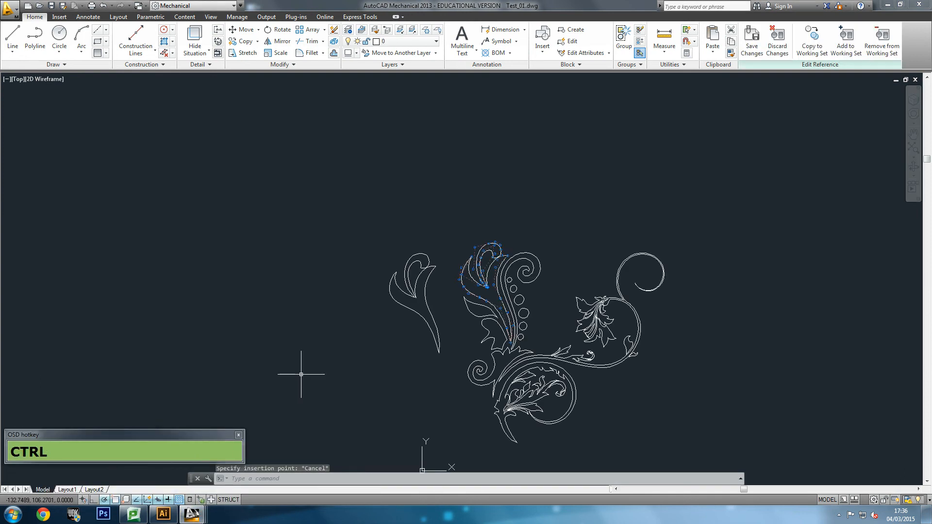
pyautogui.hotkey('ctrl', 'v')
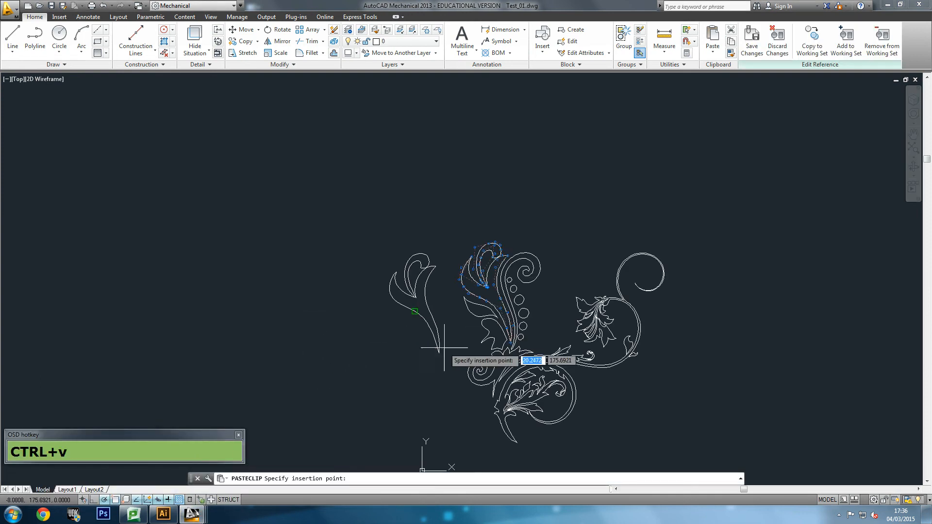
pyautogui.click(567, 245)
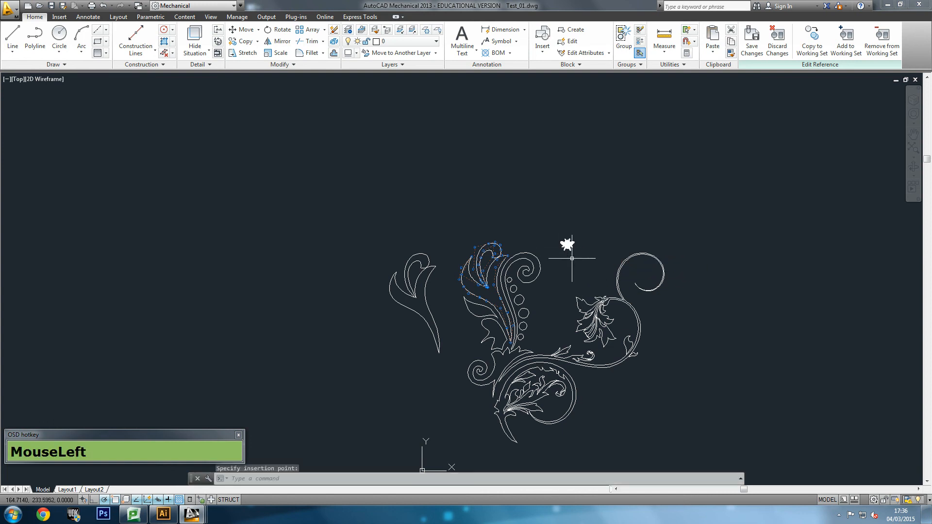
# - Examine the pasted insect's wing, leg and body outlines up close
pyautogui.keyDown('alt'); pyautogui.scroll(2, 579, 248); pyautogui.keyUp('alt')
pyautogui.keyDown('alt'); pyautogui.scroll(3, 573, 244); pyautogui.keyUp('alt')
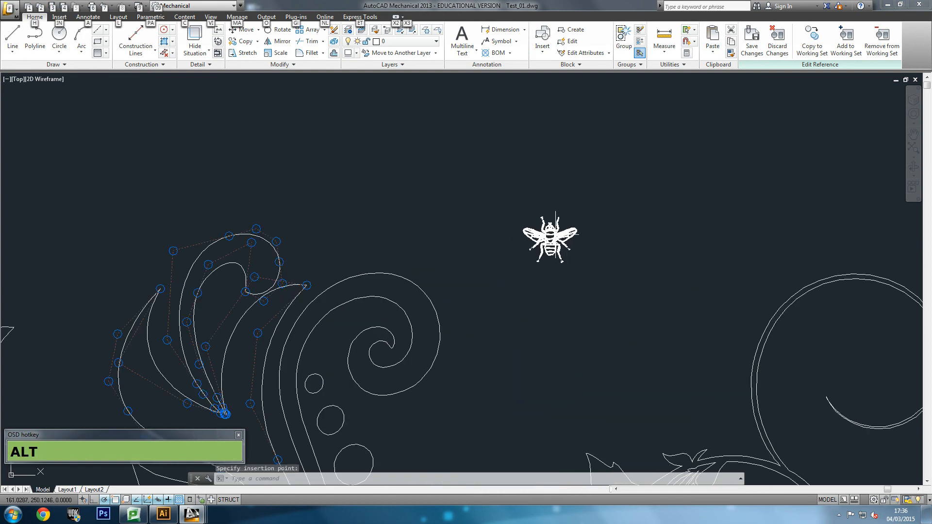
pyautogui.click(554, 238)
pyautogui.scroll(10, 554, 239)
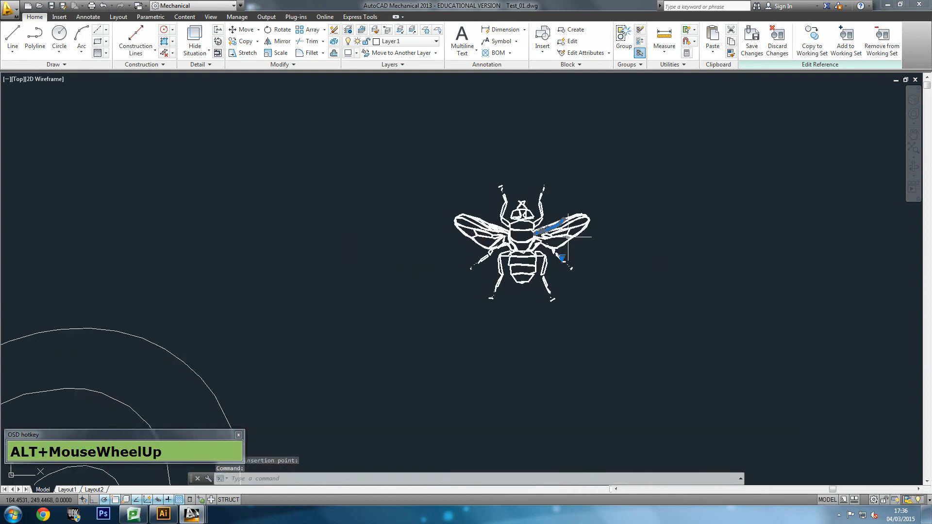
pyautogui.scroll(1, 528, 243)
pyautogui.scroll(-4, 528, 243)
pyautogui.scroll(1, 528, 243)
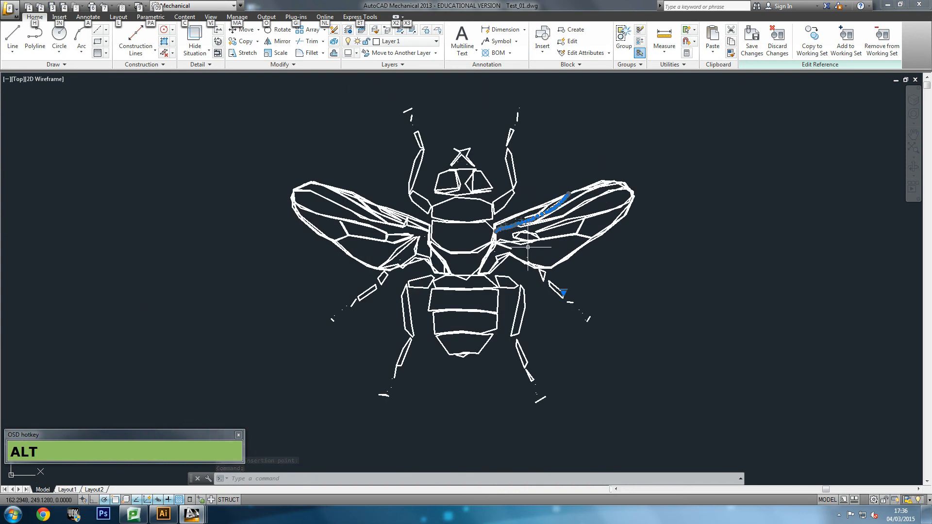
pyautogui.scroll(1, 529, 261)
# - Undo the pasting of the insect into Test_01.dwg
pyautogui.hotkey('ctrl', 'z')
pyautogui.hotkey('ctrl', 'z')
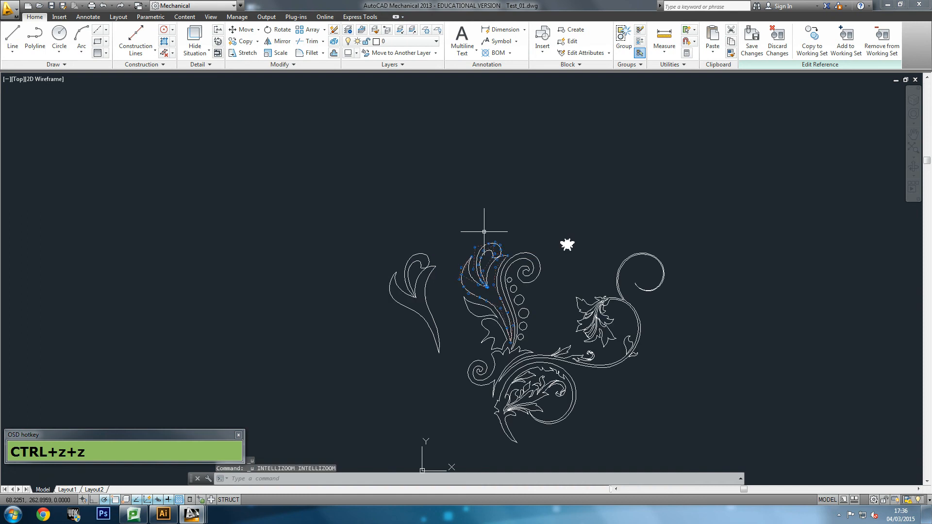
pyautogui.scroll(6, 565, 266)
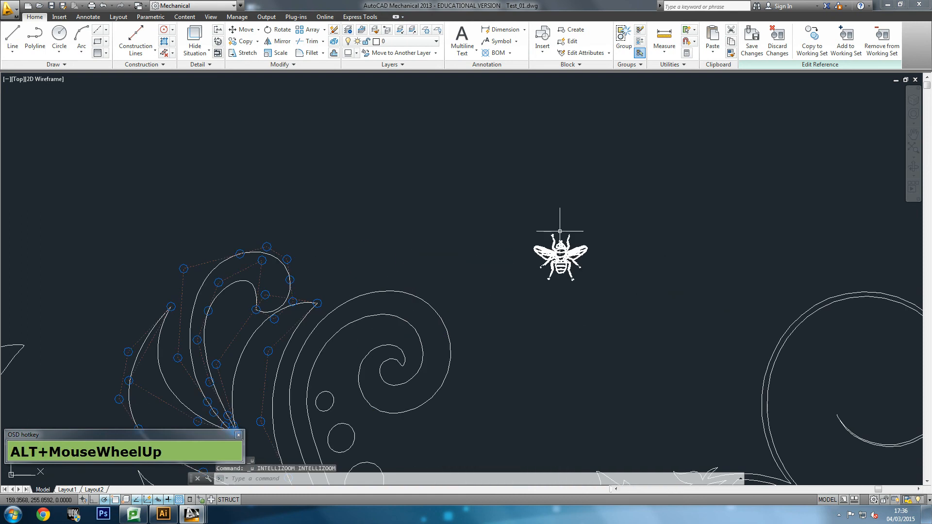
pyautogui.hotkey('ctrl', 'z')
pyautogui.hotkey('ctrl', 'z')
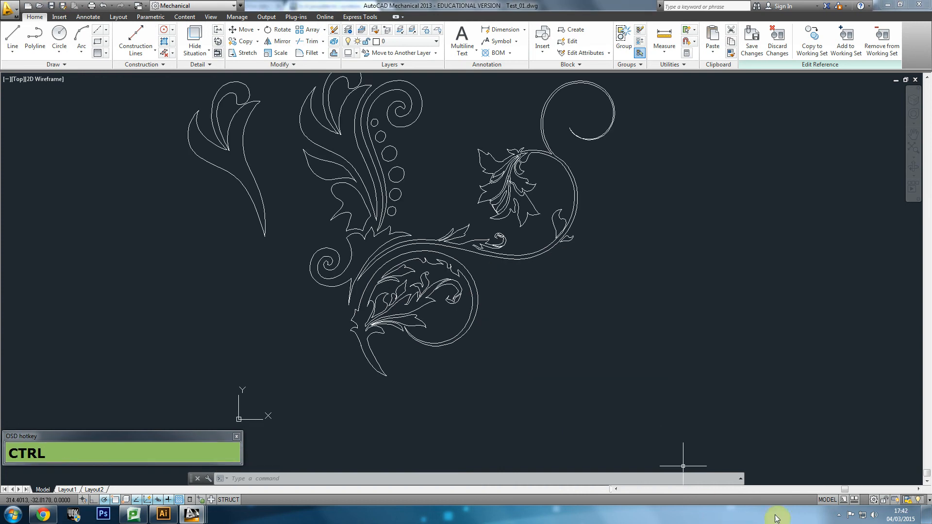
pyautogui.click(839, 514)
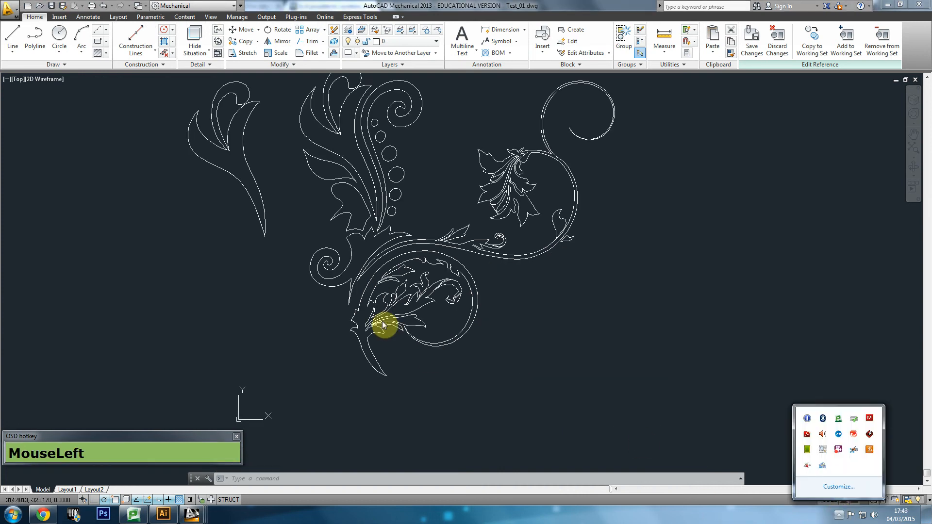
pyautogui.click(874, 514)
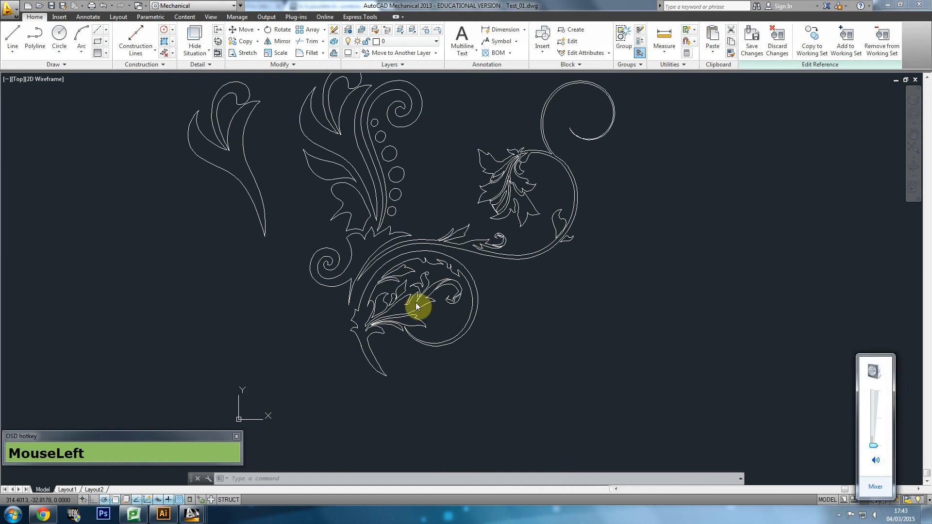
# - Return to Test_Part02.dwg and try to copy all the insect outlines to the clipboard
pyautogui.click(200, 519)
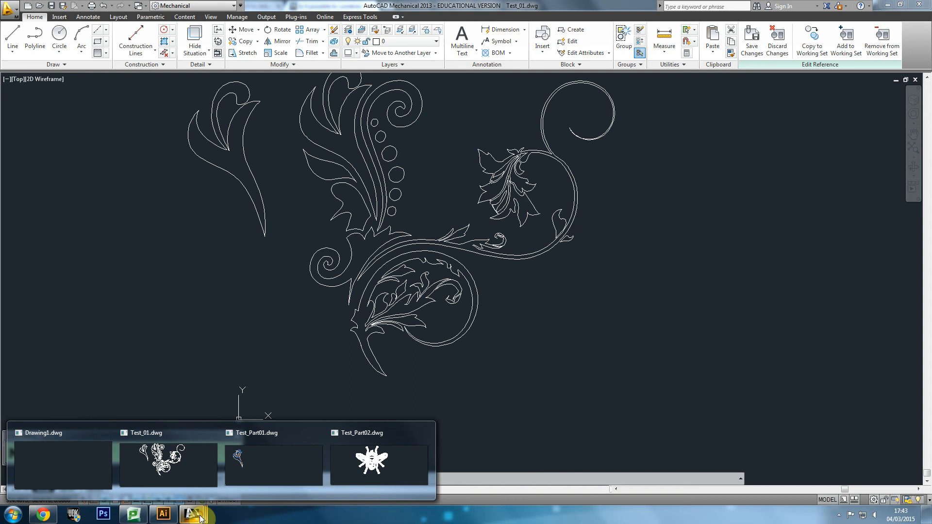
pyautogui.click(417, 447)
pyautogui.hotkey('ctrl', 'c')
pyautogui.click(187, 99)
pyautogui.moveTo(568, 396); pyautogui.dragTo(595, 421)
pyautogui.hotkey('ctrl', 'c')
pyautogui.moveTo(204, 511)
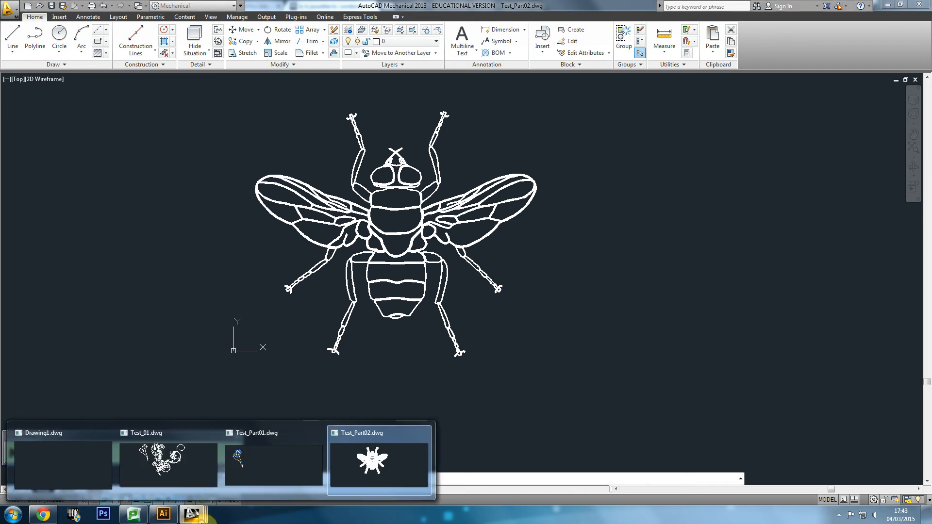
# - Switch to Test_01.dwg, paste the insect in the empty area left of the floral ornament, and inspect its outlines
pyautogui.click(188, 491)
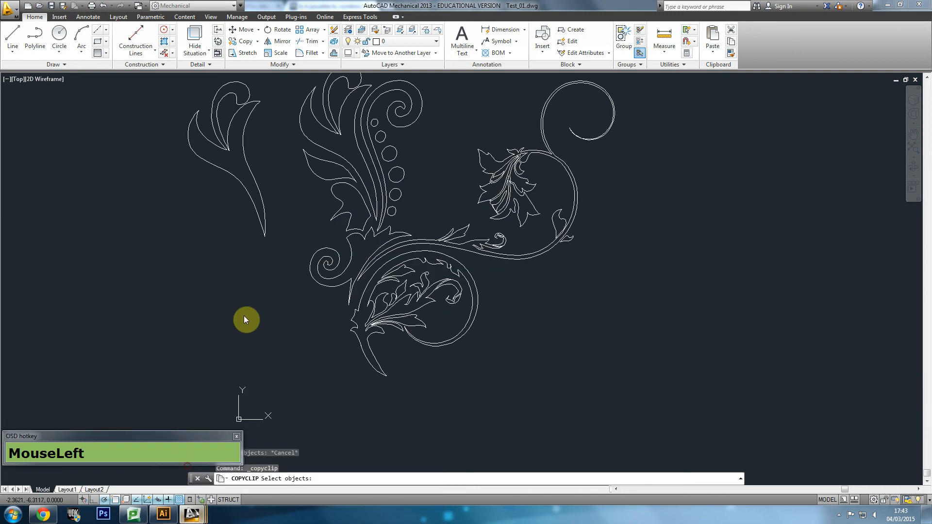
pyautogui.hotkey('ctrl', 'v')
pyautogui.click(138, 316)
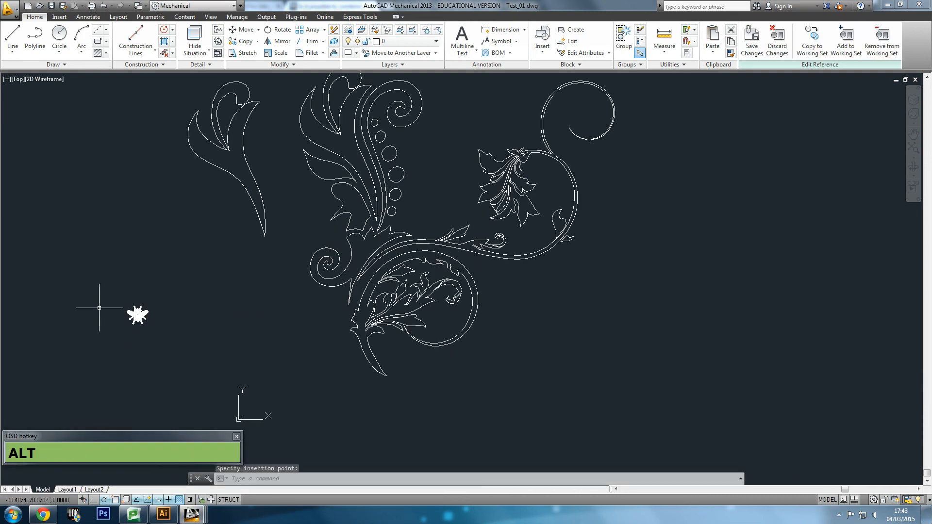
pyautogui.scroll(2, 96, 308)
pyautogui.scroll(5, 266, 228)
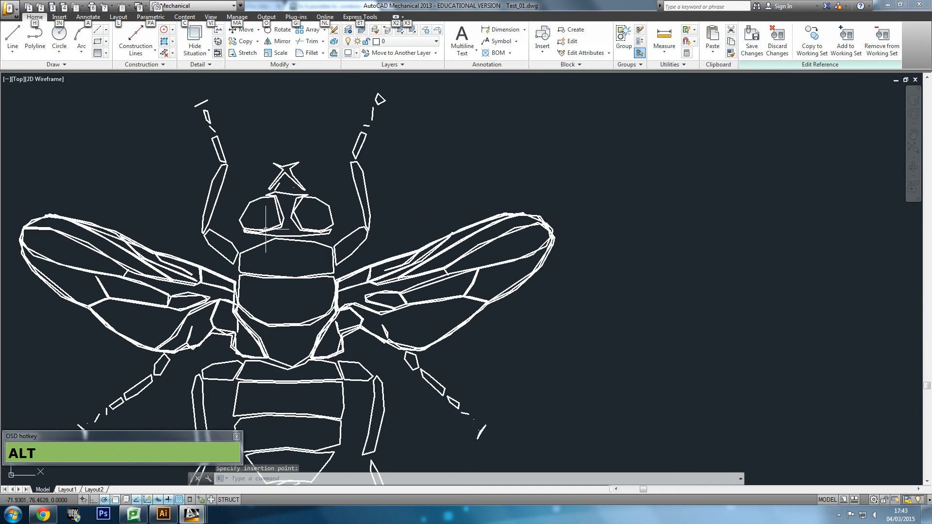
pyautogui.scroll(-5, 250, 198)
# - Delete the whole insect pasted left of the floral ornament
pyautogui.hotkey('ctrl', 'z')
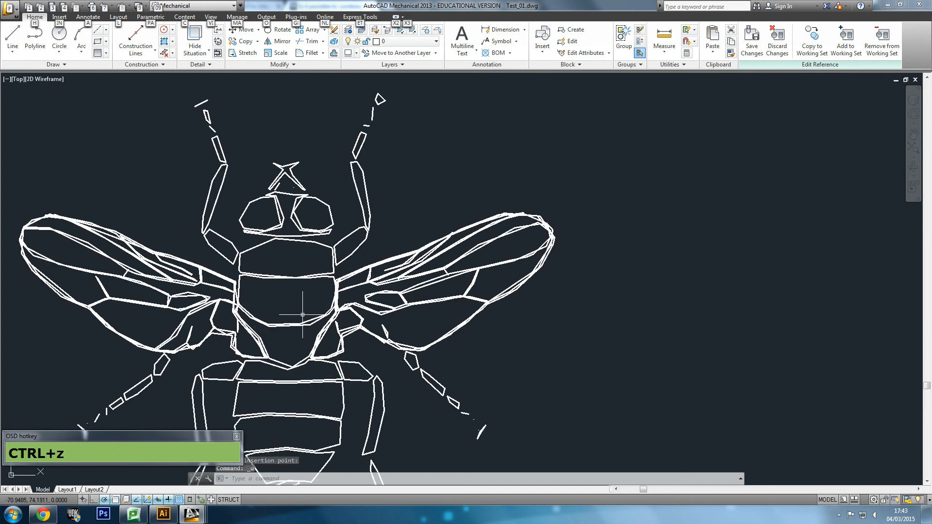
pyautogui.scroll(-5, 379, 315)
pyautogui.scroll(-4, 361, 312)
pyautogui.scroll(1, 362, 312)
pyautogui.click(413, 253)
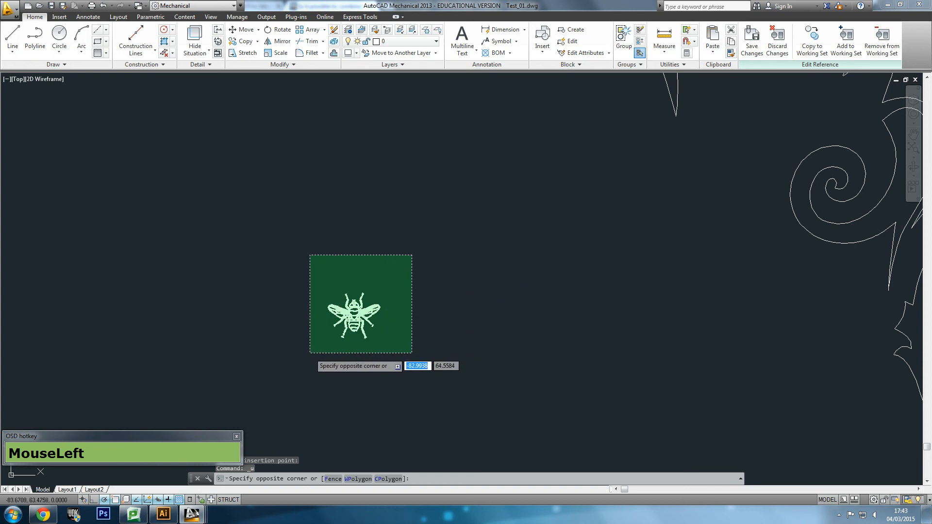
pyautogui.click(304, 360)
pyautogui.press('Delete')
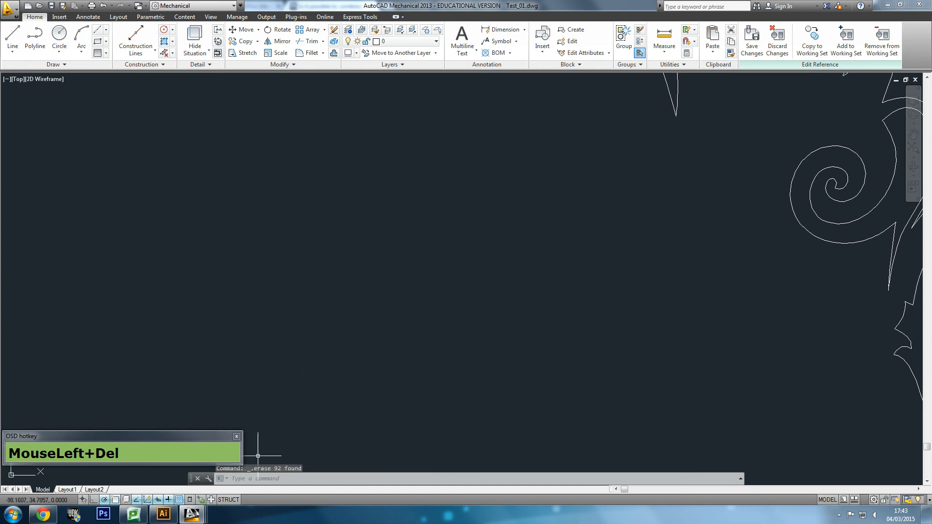
# - Return to Test_Part02.dwg and try to cut all the insect outlines to the clipboard
pyautogui.click(191, 513)
pyautogui.click(364, 473)
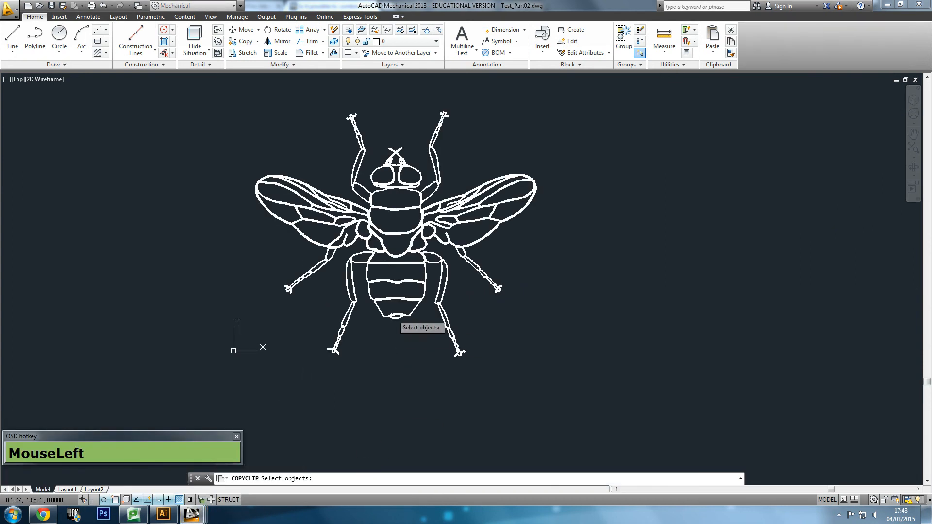
pyautogui.click(184, 86)
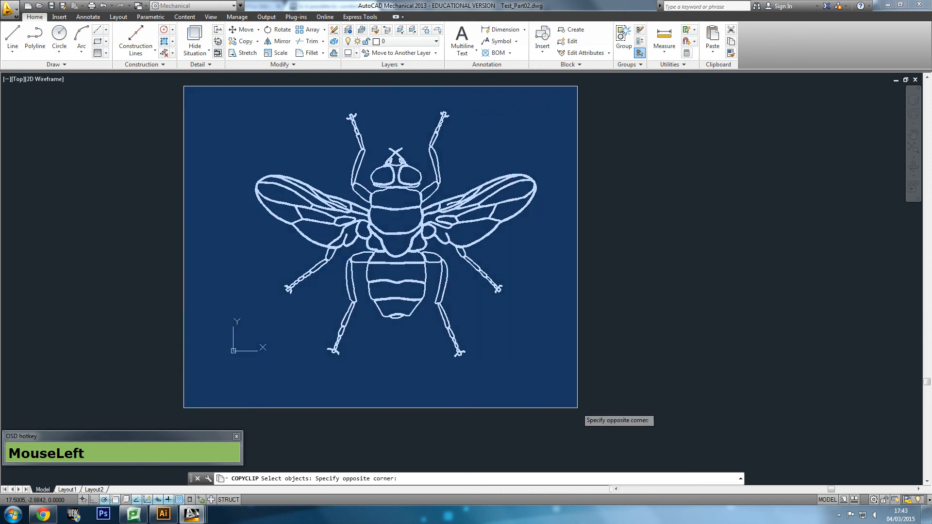
pyautogui.click(574, 404)
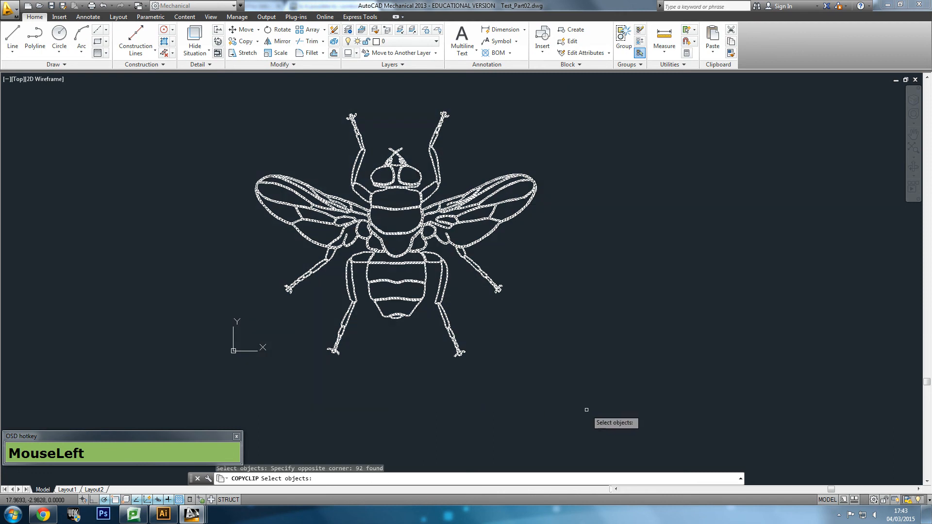
pyautogui.hotkey('ctrl', 'x')
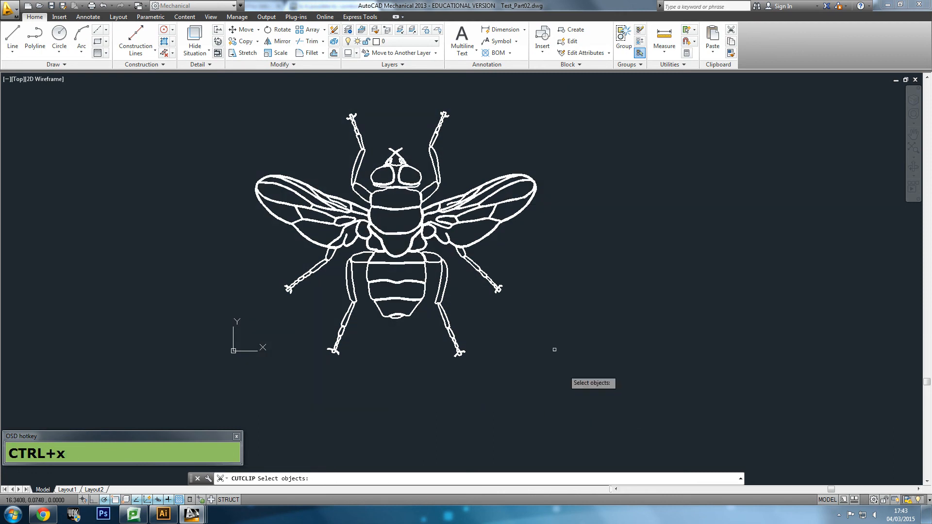
pyautogui.click(194, 96)
pyautogui.click(557, 412)
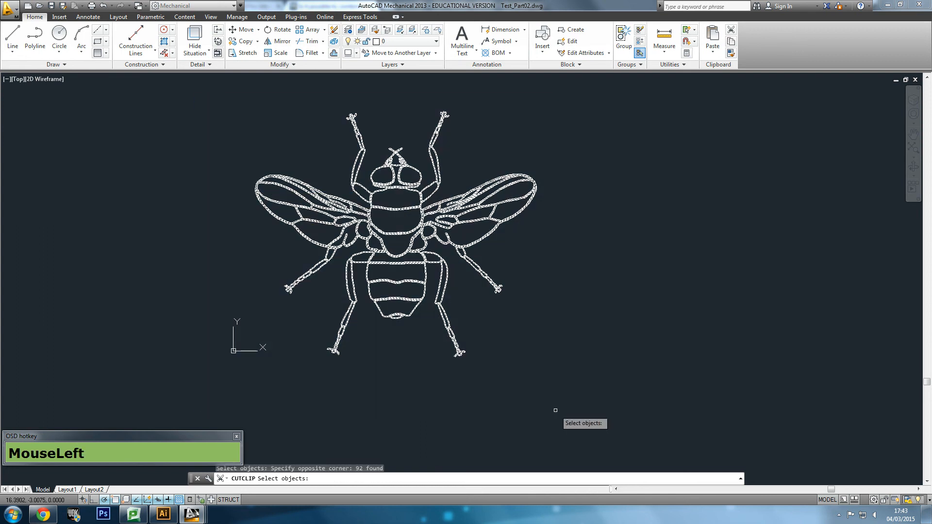
pyautogui.hotkey('ctrl', 'x')
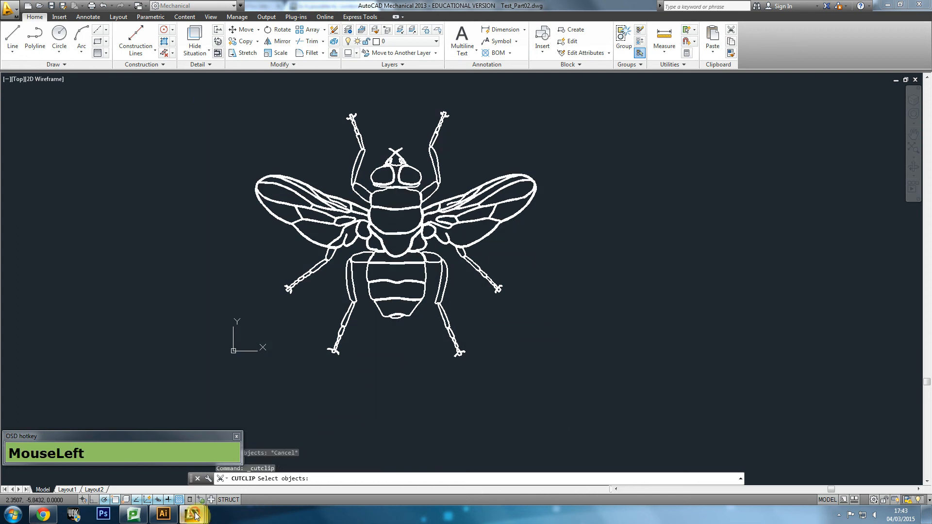
# - Switch to Test_01.dwg and paste the insect in the empty space left of the floral ornament's lower stem
pyautogui.moveTo(200, 514)
pyautogui.click(163, 458)
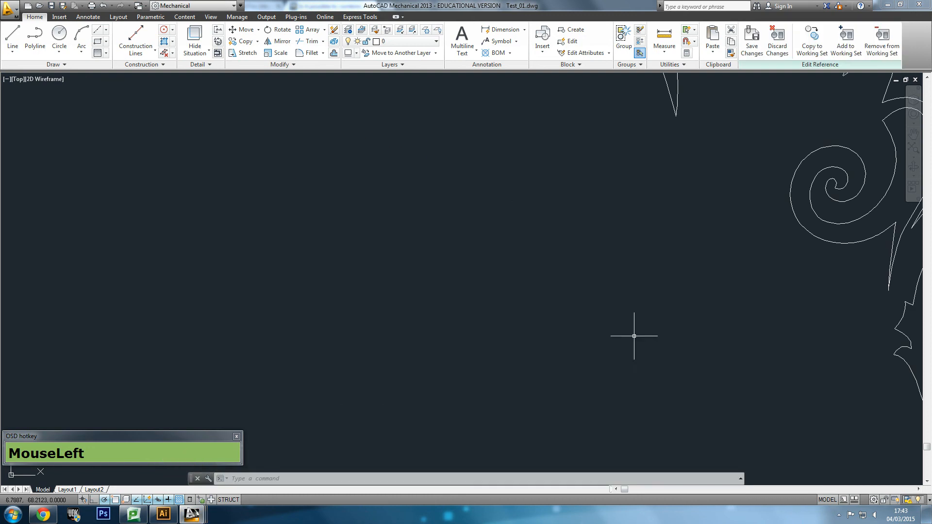
pyautogui.middleClick(788, 327)
pyautogui.hotkey('ctrl', 'v')
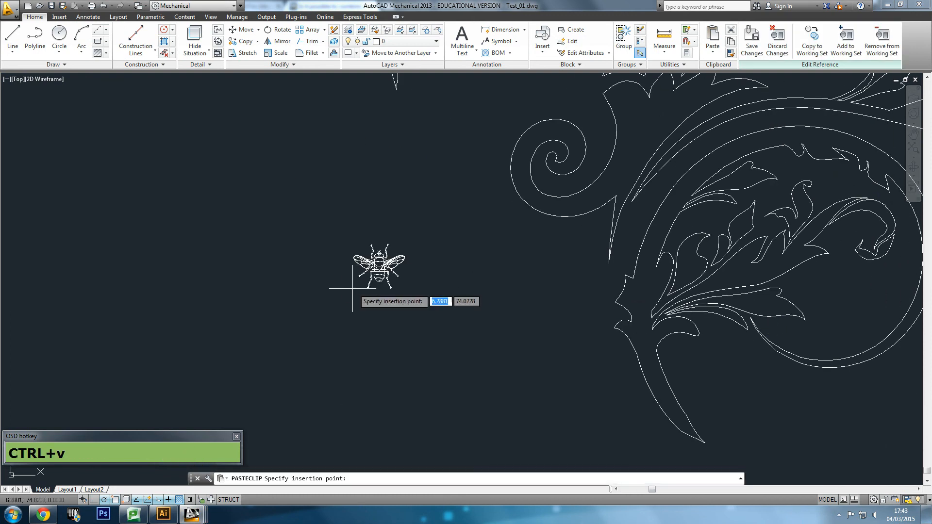
pyautogui.click(268, 268)
# - Inspect the newly pasted insect's outlines up close and switch back to Test_Part02.dwg
pyautogui.scroll(10, 284, 240)
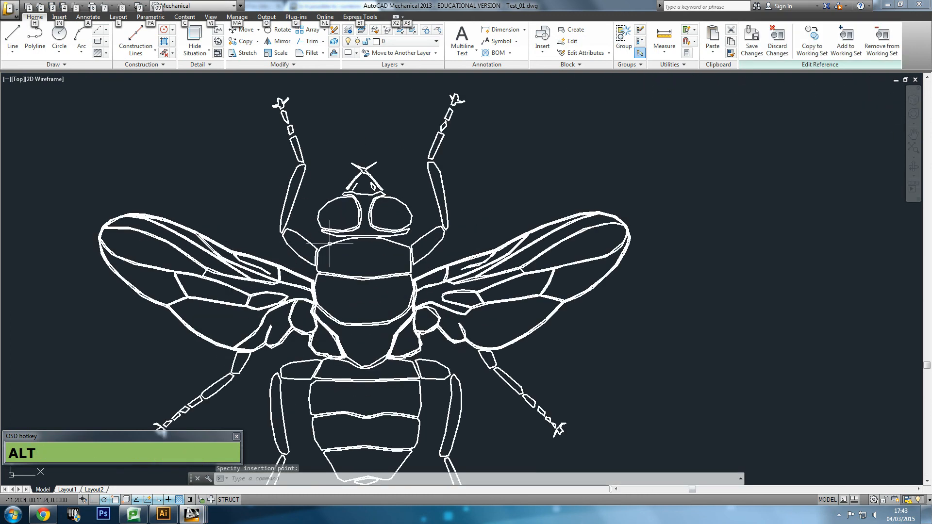
pyautogui.click(548, 192)
pyautogui.click(501, 223)
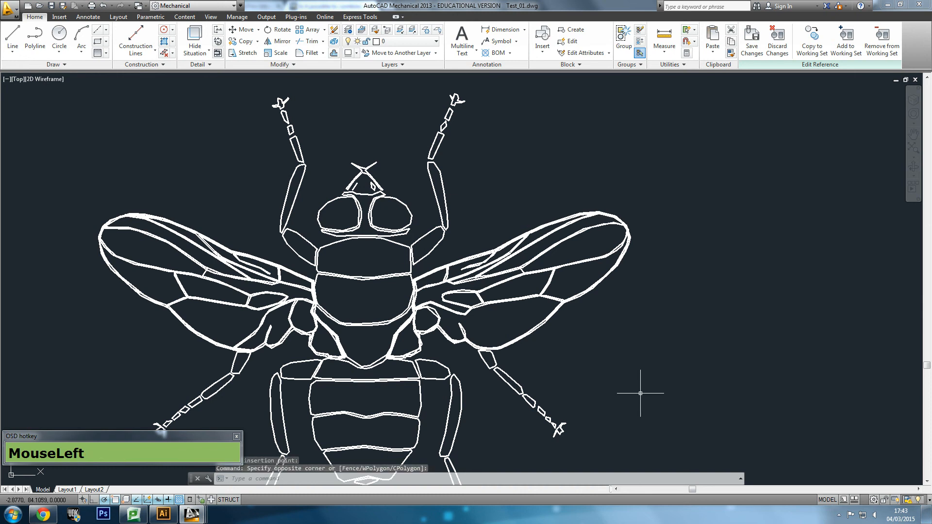
pyautogui.scroll(2, 433, 348)
pyautogui.scroll(-4, 312, 209)
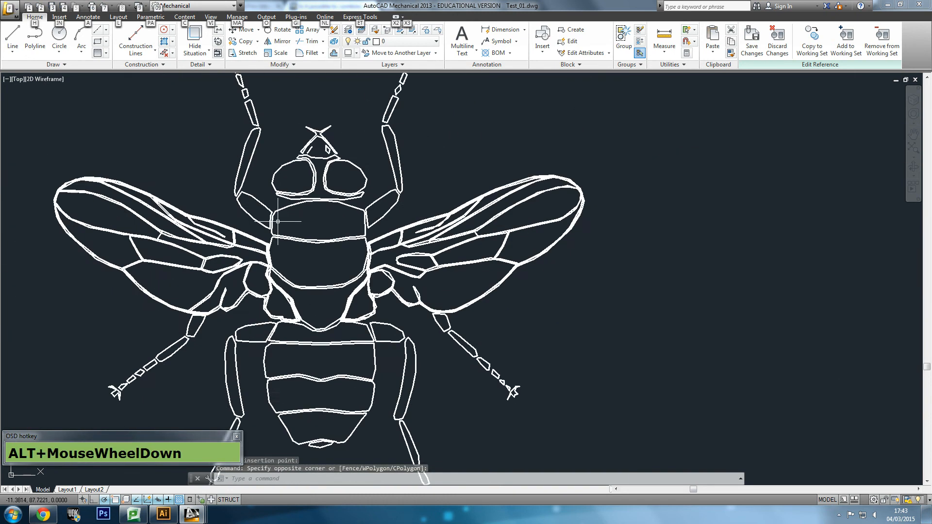
pyautogui.press('alt')
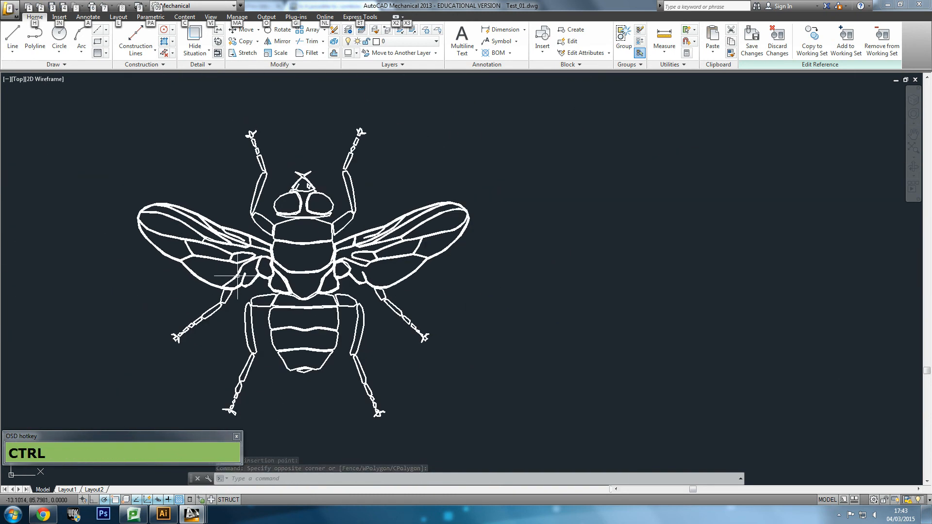
pyautogui.hotkey('ctrl', 'Tab')
pyautogui.click(839, 515)
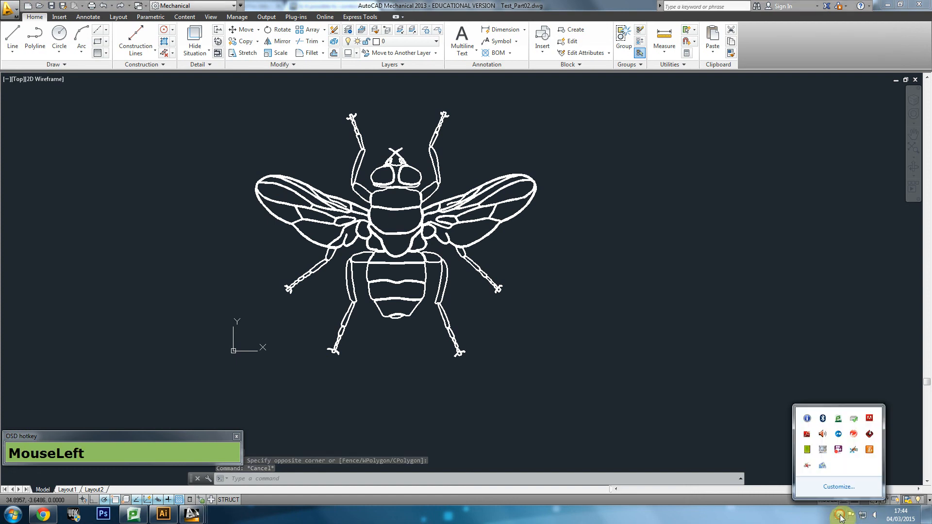
pyautogui.moveTo(196, 410)
pyautogui.mouseDown()
pyautogui.moveTo(12, 351)
pyautogui.moveTo(246, 104)
pyautogui.moveTo(269, 185)
pyautogui.mouseUp()
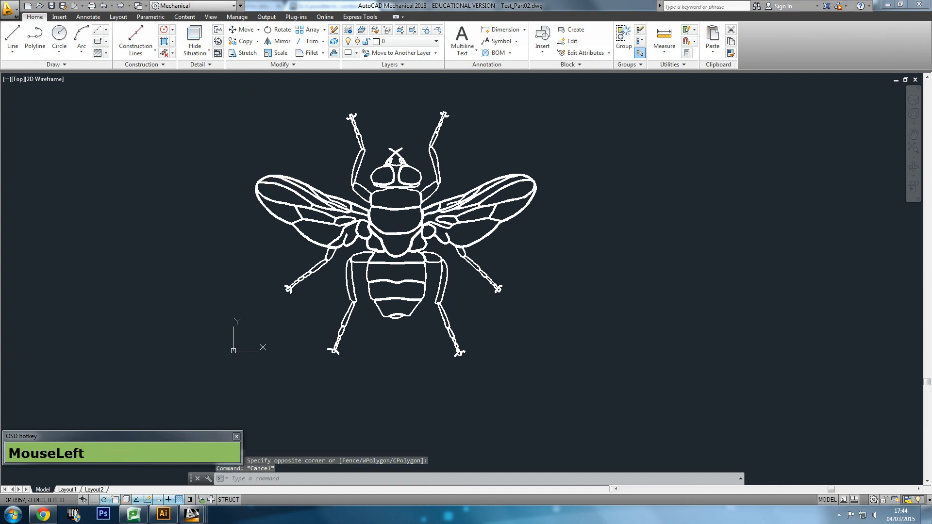
pyautogui.click(268, 185)
pyautogui.moveTo(351, 210); pyautogui.dragTo(286, 221)
pyautogui.press('Escape')
pyautogui.press('Escape')
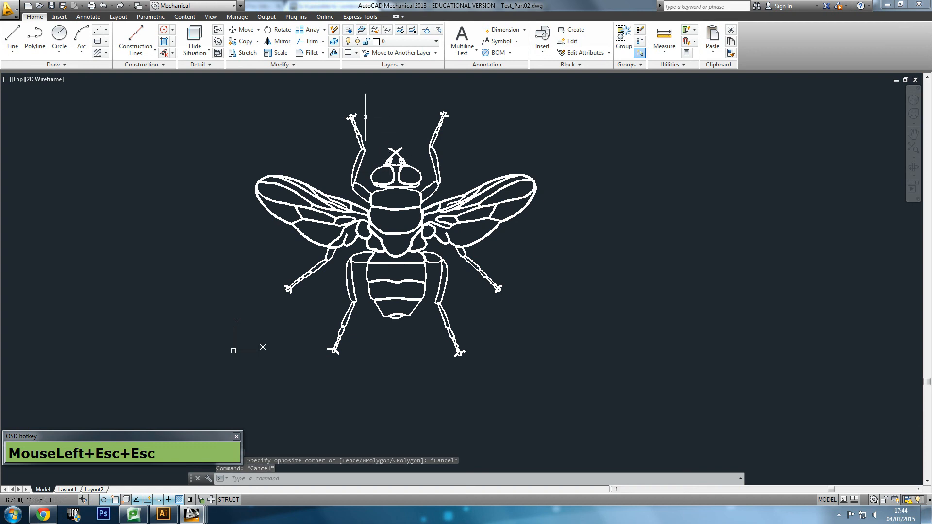
# - Select all the insect outlines in Test_Part02.dwg and cut them to the clipboard
pyautogui.click(215, 89)
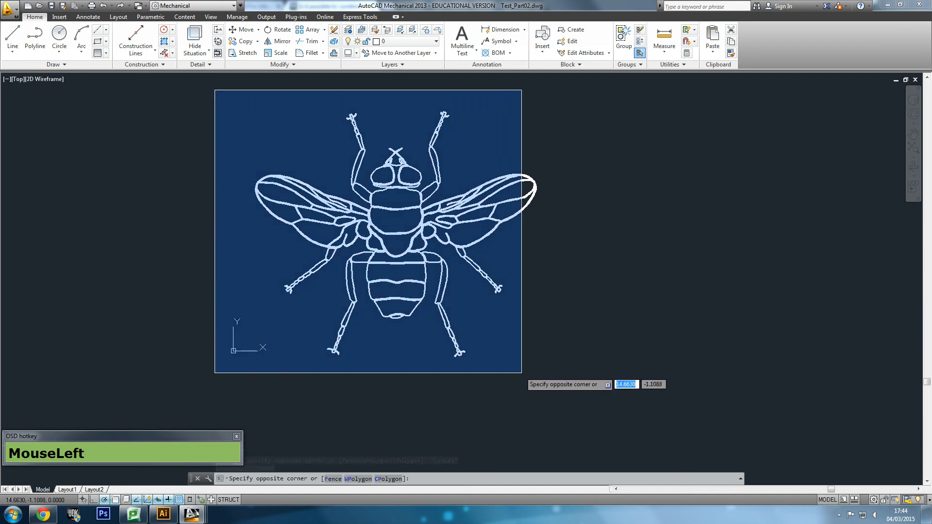
pyautogui.click(568, 397)
pyautogui.press('ctrl')
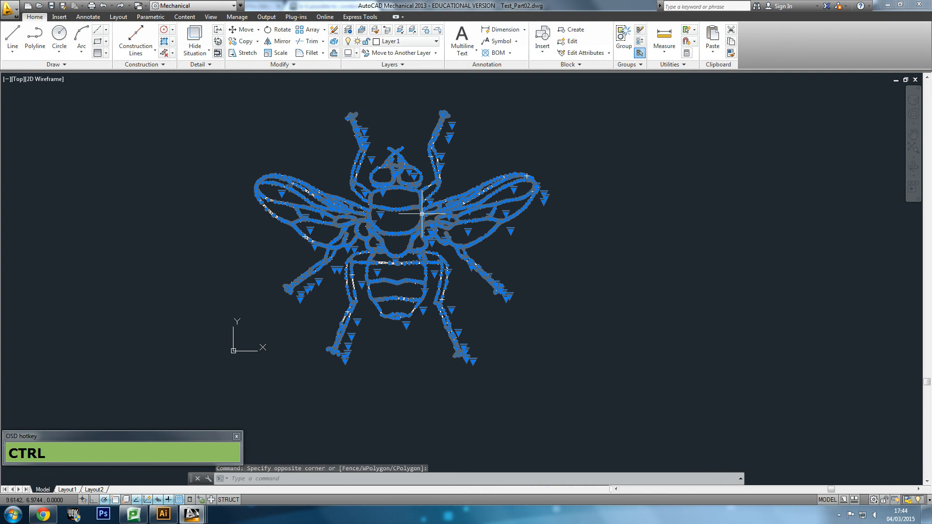
pyautogui.hotkey('ctrl', 'x')
# - Switch to Test_01.dwg and erase all the outlines of the previously pasted insect
pyautogui.click(202, 517)
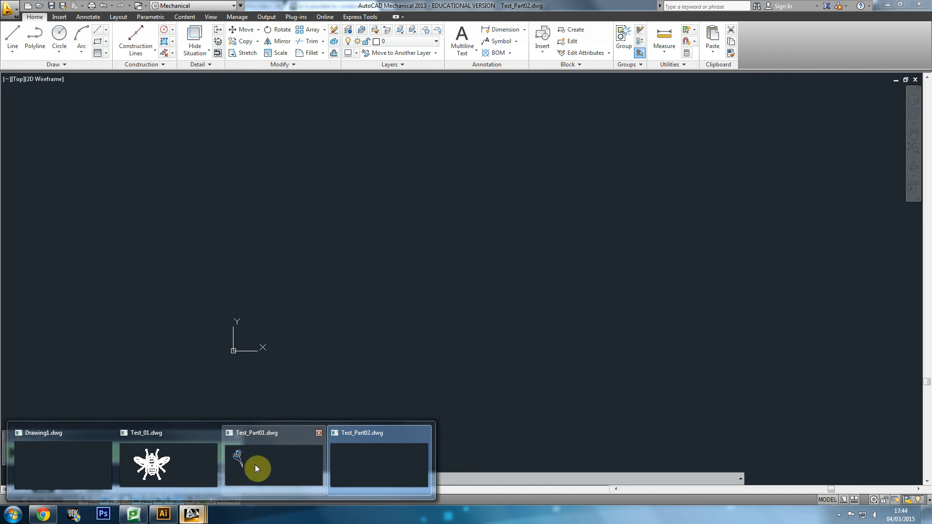
pyautogui.click(82, 469)
pyautogui.scroll(-3, 362, 251)
pyautogui.scroll(2, 332, 219)
pyautogui.click(192, 514)
pyautogui.click(165, 477)
pyautogui.moveTo(191, 514)
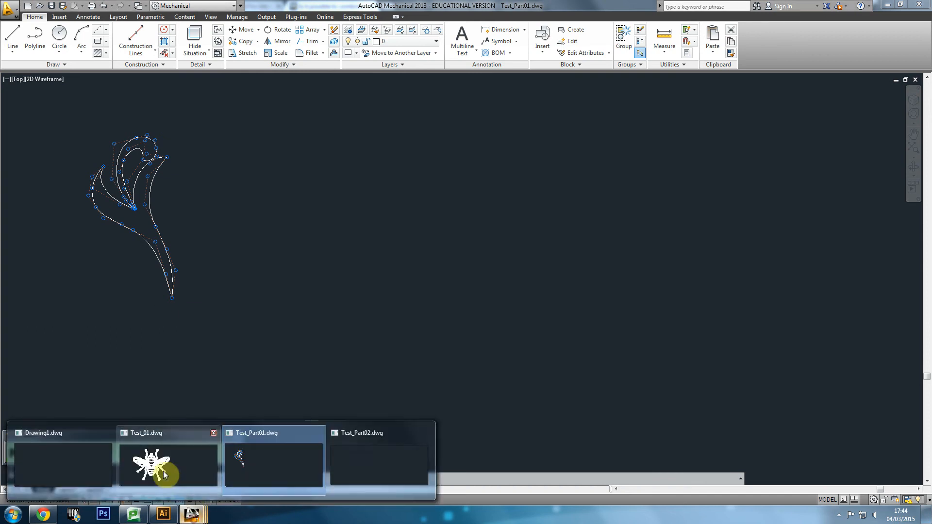
pyautogui.click(171, 480)
pyautogui.moveTo(105, 113); pyautogui.dragTo(498, 443)
pyautogui.press('Delete')
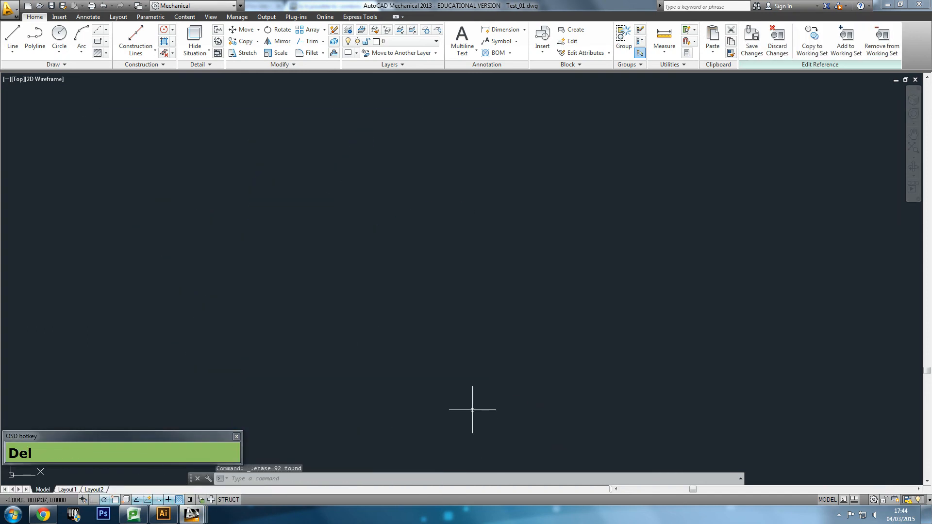
# - Paste the cut insect outlines into the empty area left of the floral ornament's lower scroll and stem
pyautogui.scroll(-3, 425, 269)
pyautogui.scroll(-2, 425, 269)
pyautogui.scroll(2, 533, 232)
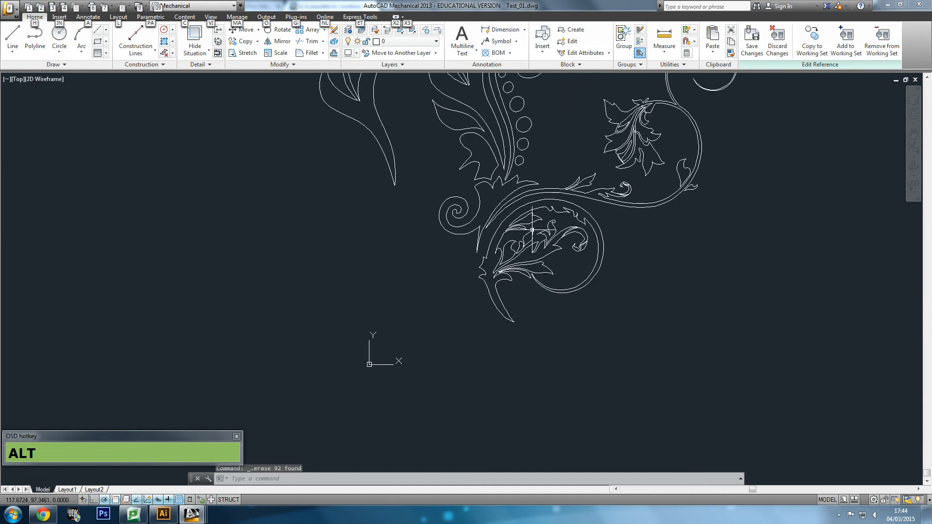
pyautogui.scroll(4, 533, 230)
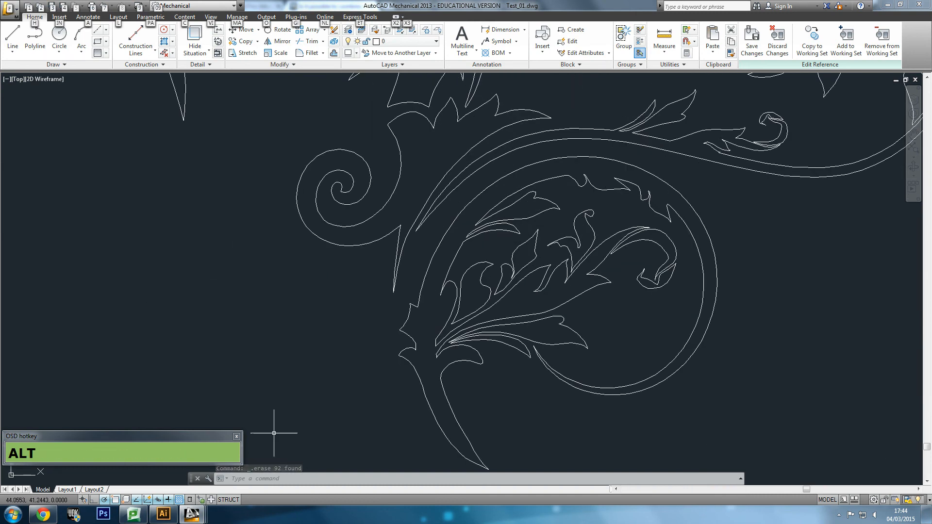
pyautogui.moveTo(219, 285); pyautogui.dragTo(516, 235)
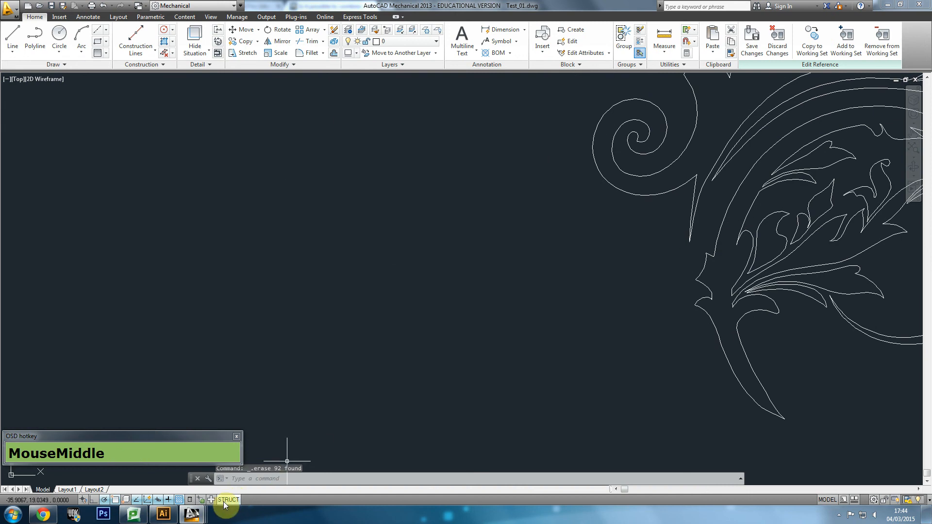
pyautogui.hotkey('ctrl', 'v')
pyautogui.click(403, 204)
pyautogui.scroll(7, 407, 194)
pyautogui.scroll(4, 407, 187)
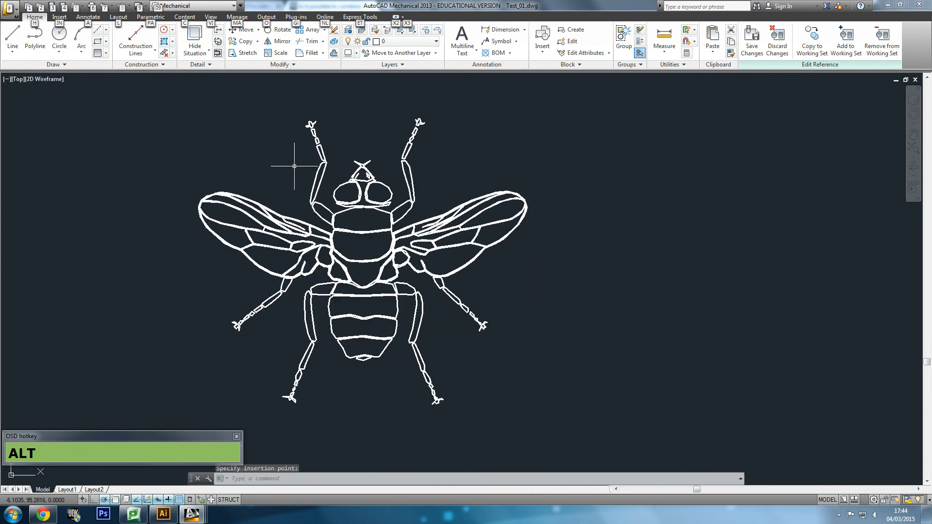
pyautogui.scroll(-2, 297, 160)
pyautogui.click(456, 177)
pyautogui.click(433, 205)
pyautogui.click(193, 376)
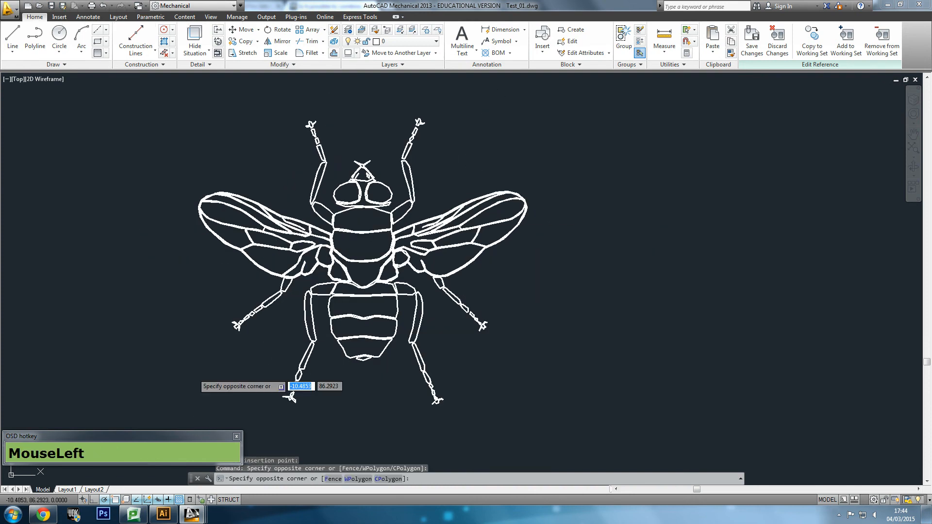
pyautogui.moveTo(192, 377); pyautogui.dragTo(280, 343)
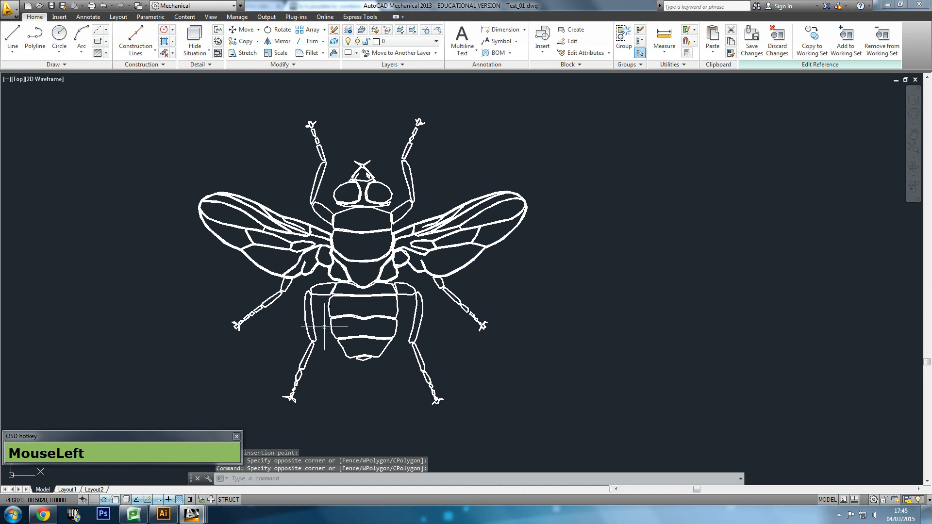
# - Switch to Illustrator to check the original insect artwork against the pasted outlines, and return to Test_01.dwg in AutoCAD
pyautogui.click(165, 515)
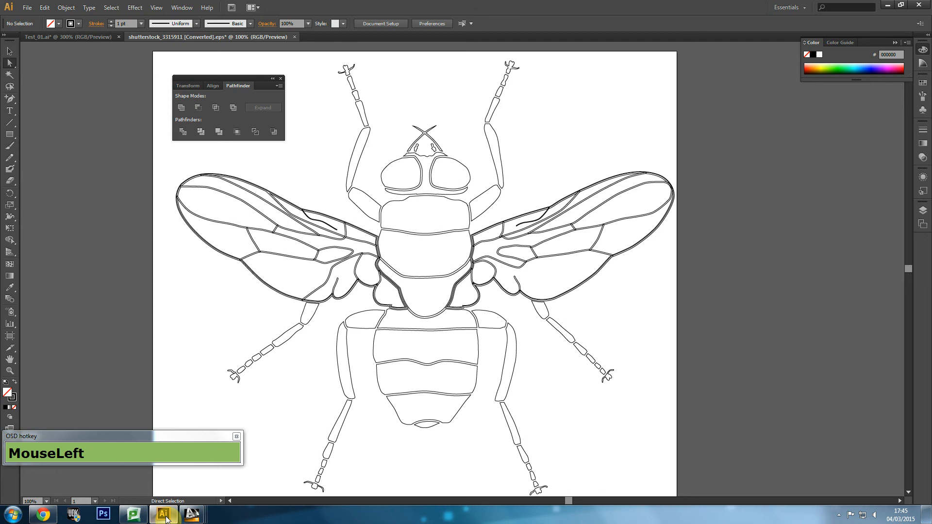
pyautogui.click(165, 518)
pyautogui.click(166, 518)
pyautogui.click(166, 517)
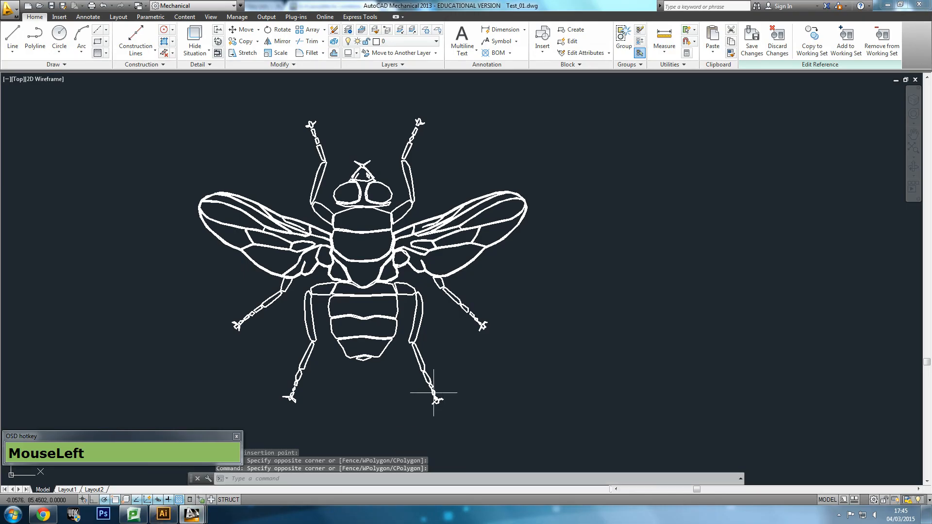